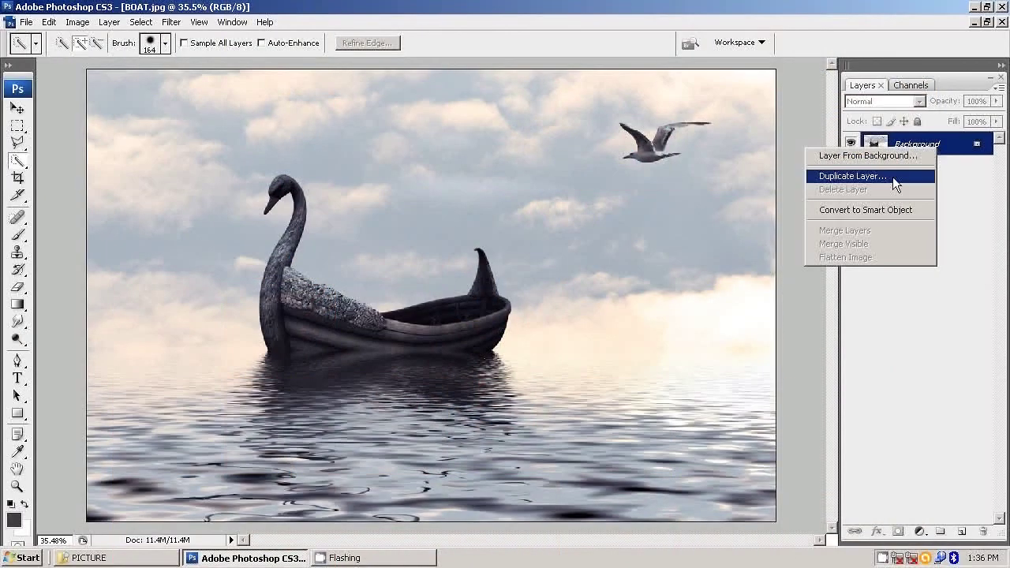
Duplicate the Background layer twice to create Background copy and Background copy 2.
left_click(892, 177)
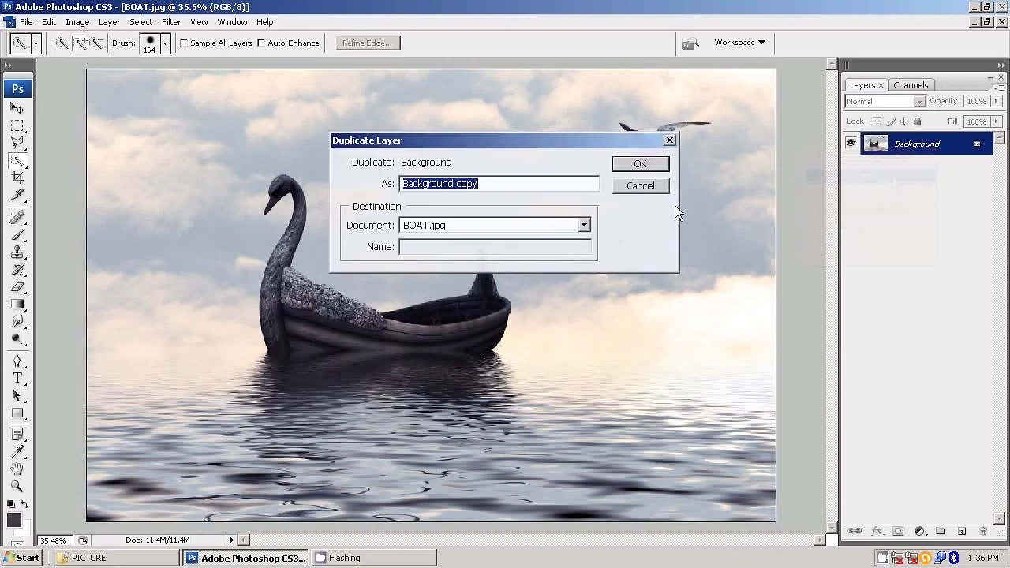
left_click(639, 165)
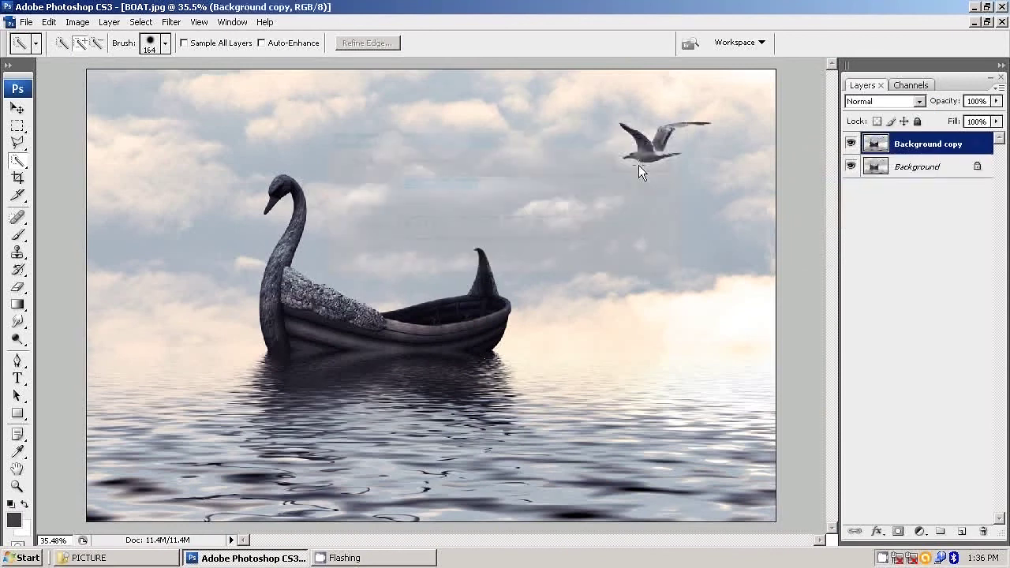
right_click(920, 151)
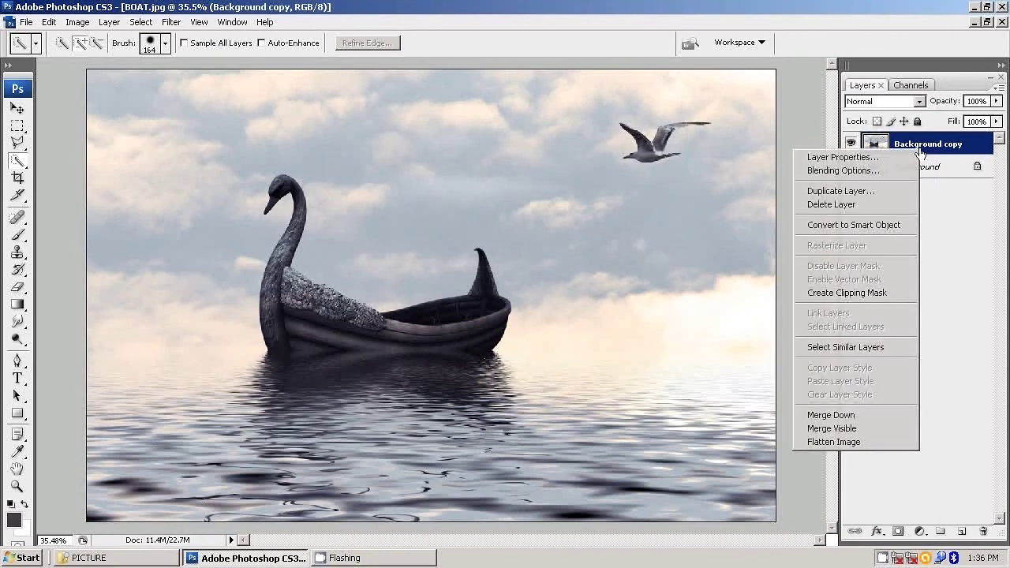
left_click(875, 191)
left_click(663, 167)
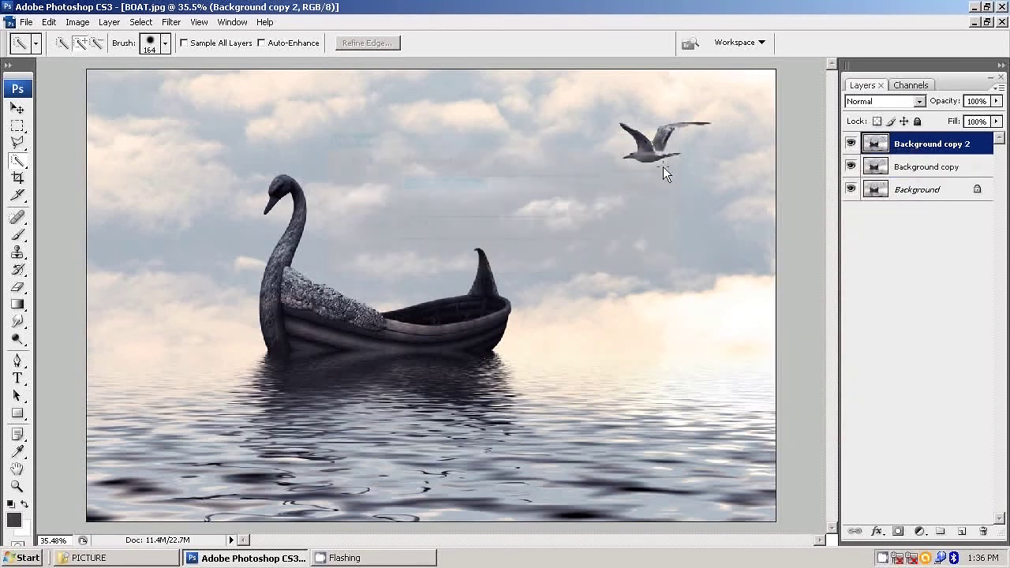
left_click(18, 126)
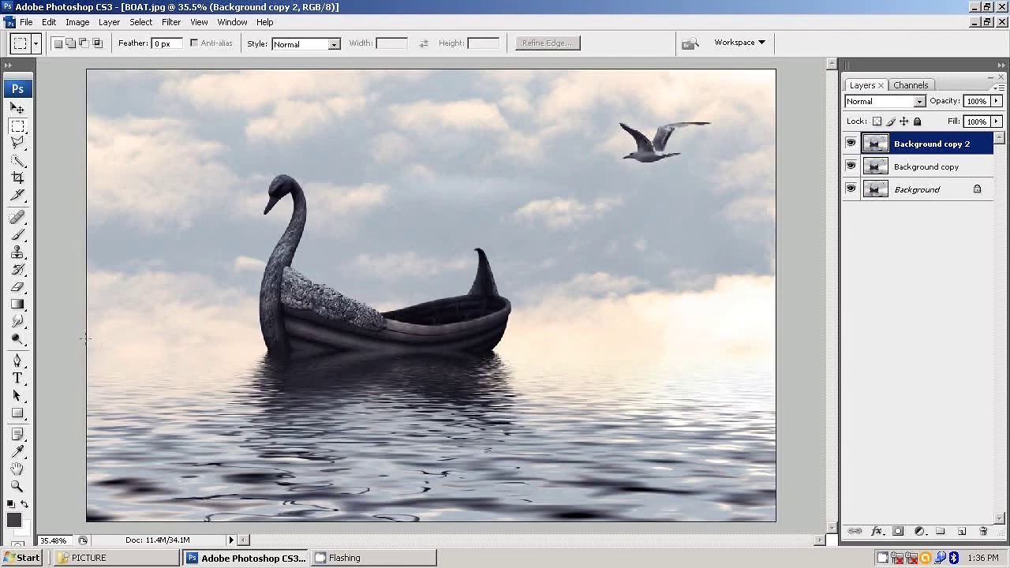
Cut the water below the boat from Background copy 2 and hide Background copy and Background.
mouse_move(86, 339)
left_mouse_down()
mouse_move(225, 397)
mouse_move(826, 556)
left_mouse_up()
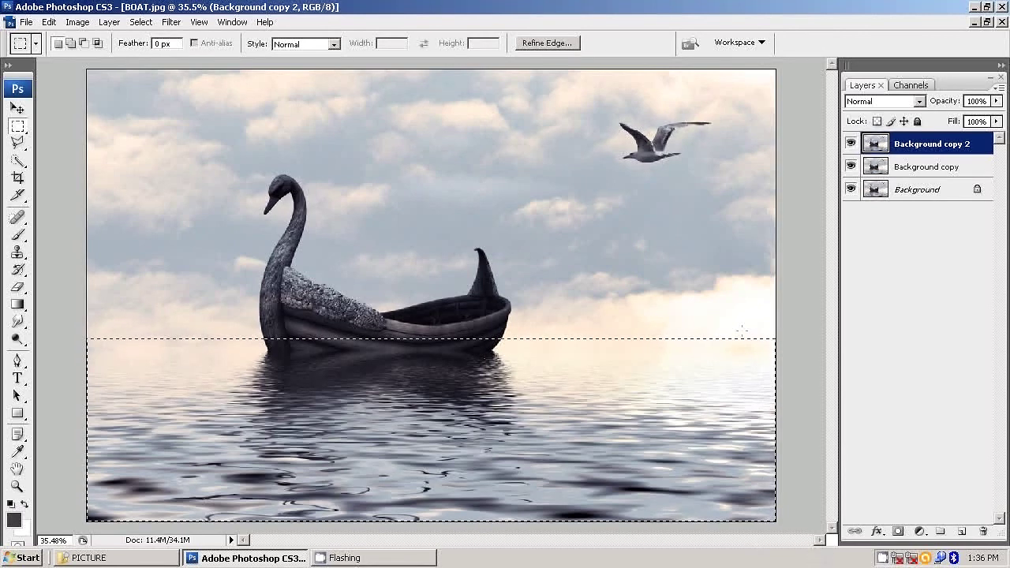
left_click(49, 22)
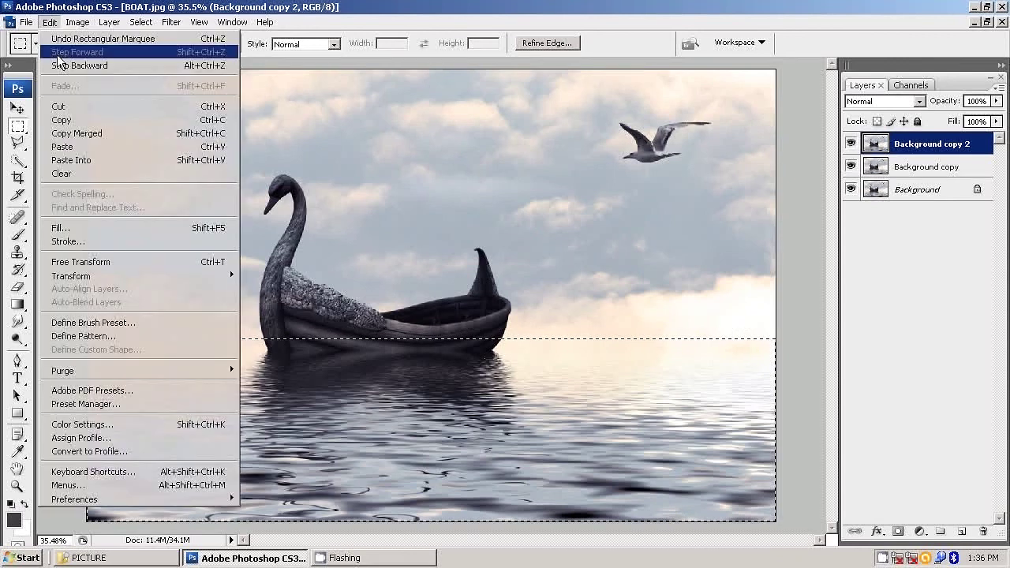
left_click(94, 109)
left_click(850, 167)
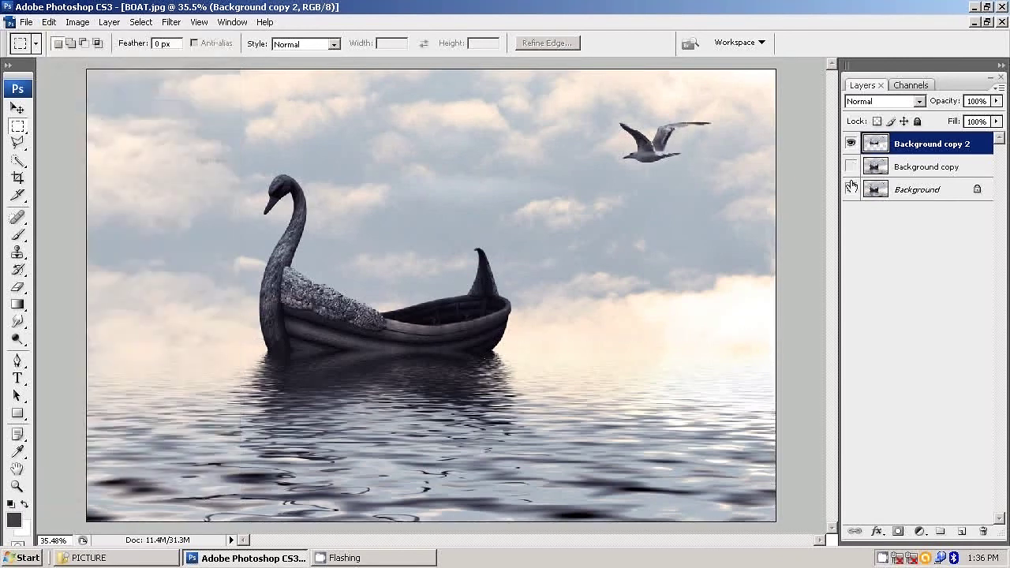
left_click(850, 189)
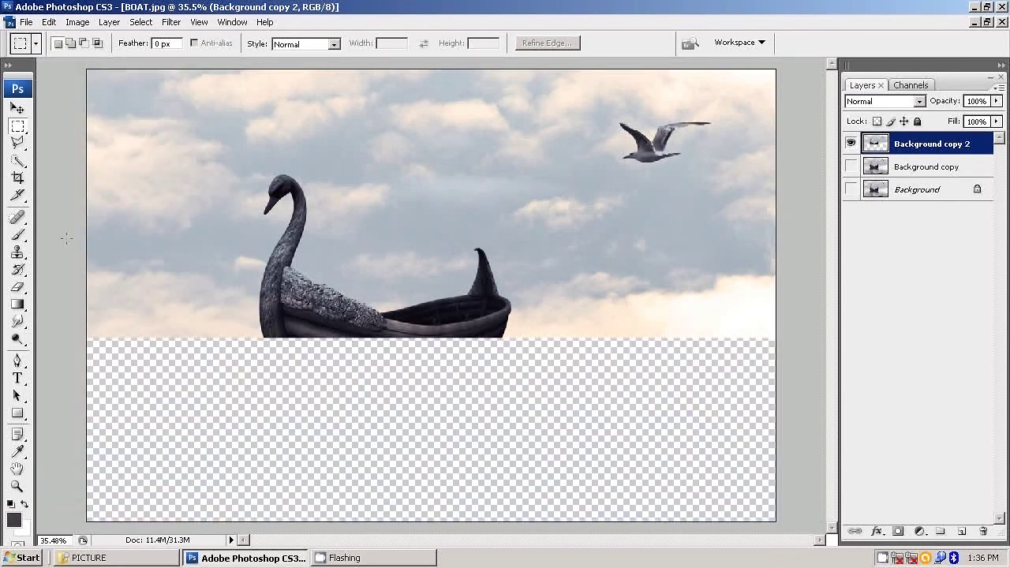
Select the swan's wing and boat hull with the Quick Selection Tool at 49 px.
left_click(26, 165)
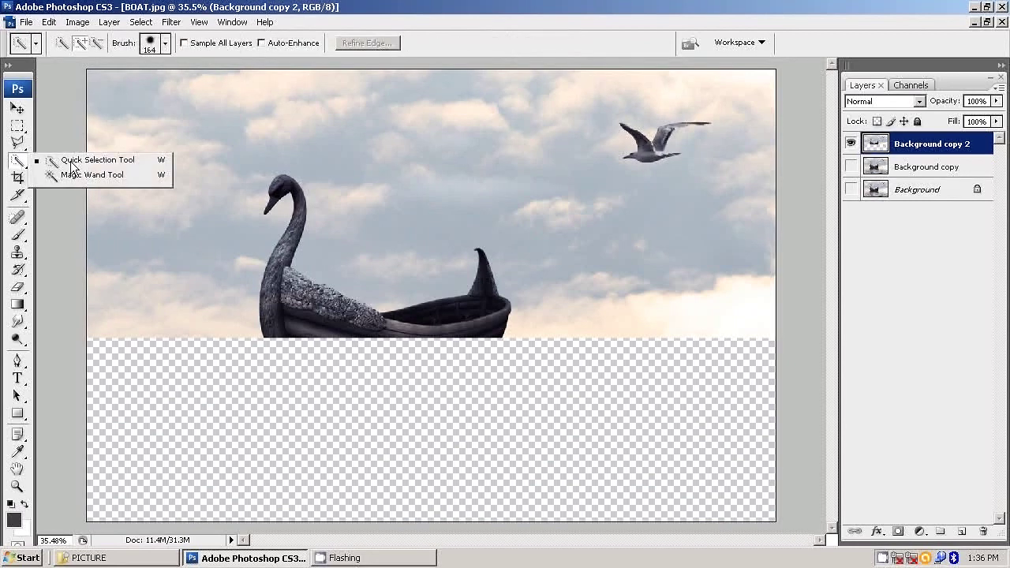
left_click(72, 160)
left_click(165, 42)
left_click(117, 84)
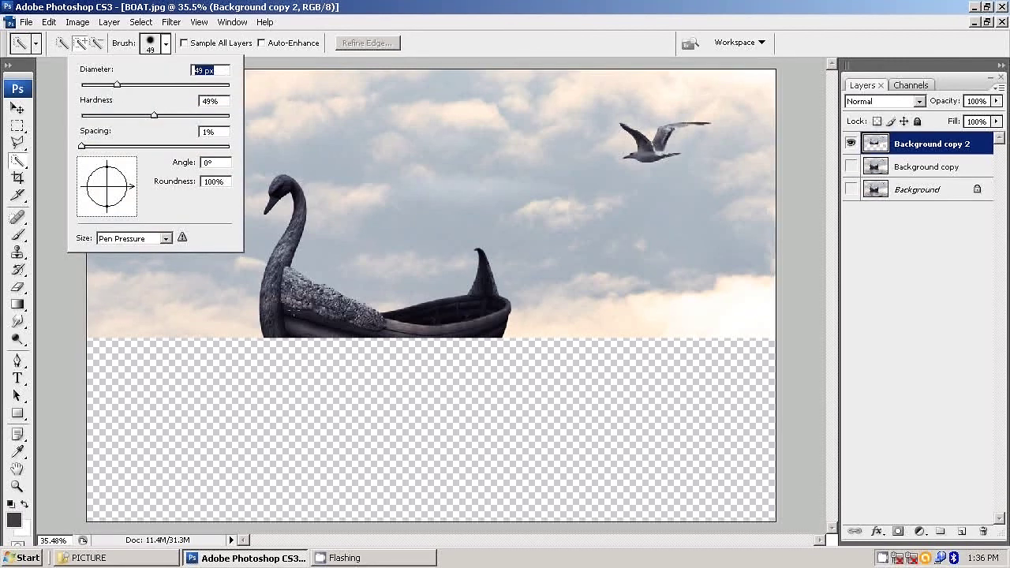
left_click(296, 313)
left_click_drag(297, 313, 322, 319)
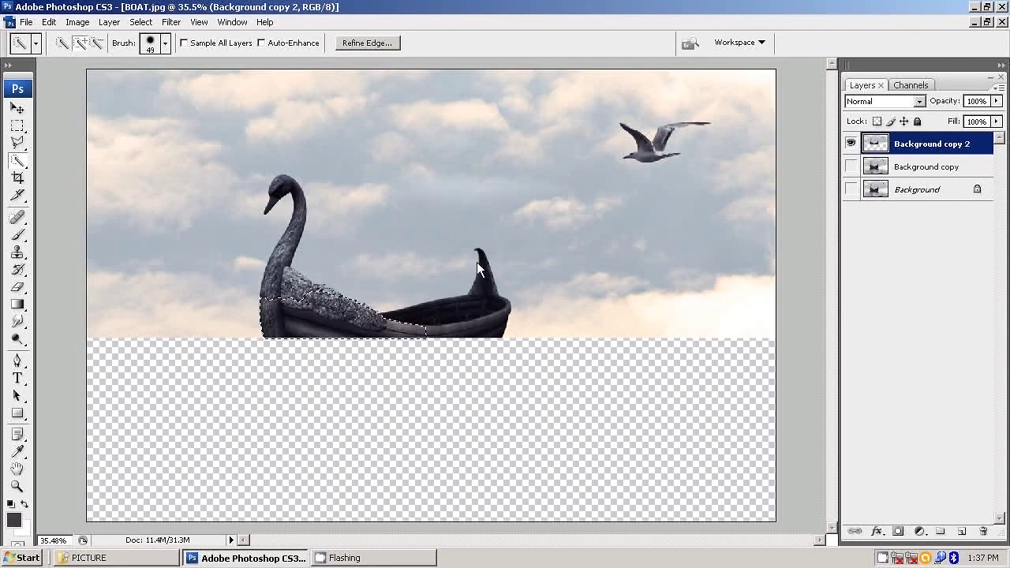
left_click(463, 334)
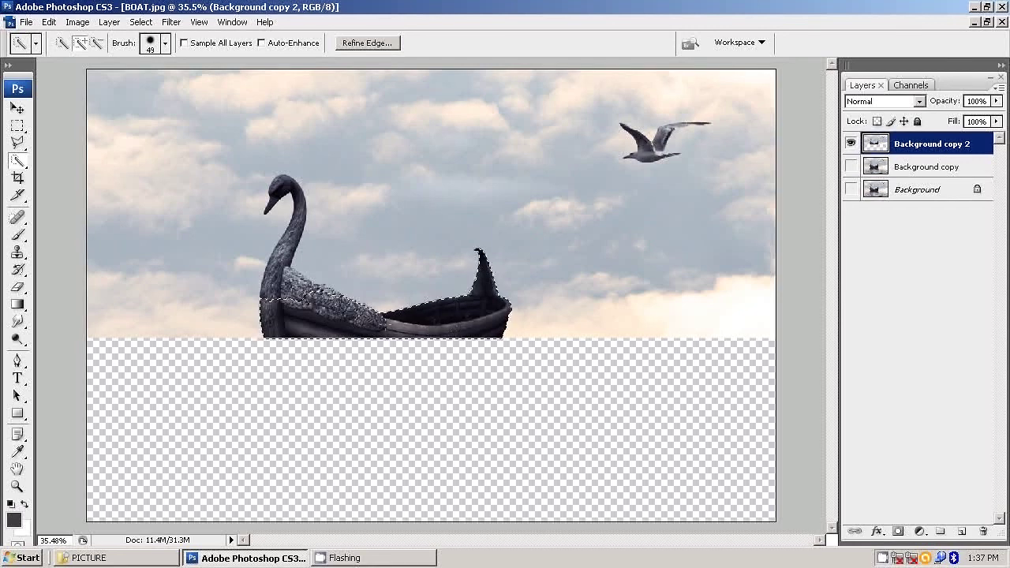
Extend the selection up the swan's neck to its head using a 28 px brush.
left_click_drag(310, 318, 311, 294)
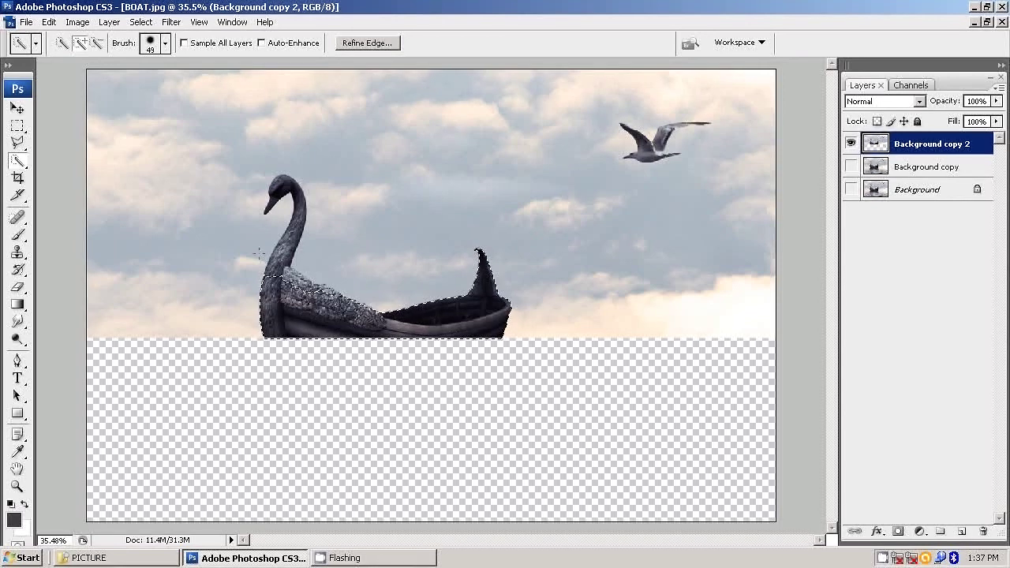
left_click(162, 46)
left_click_drag(117, 84, 101, 84)
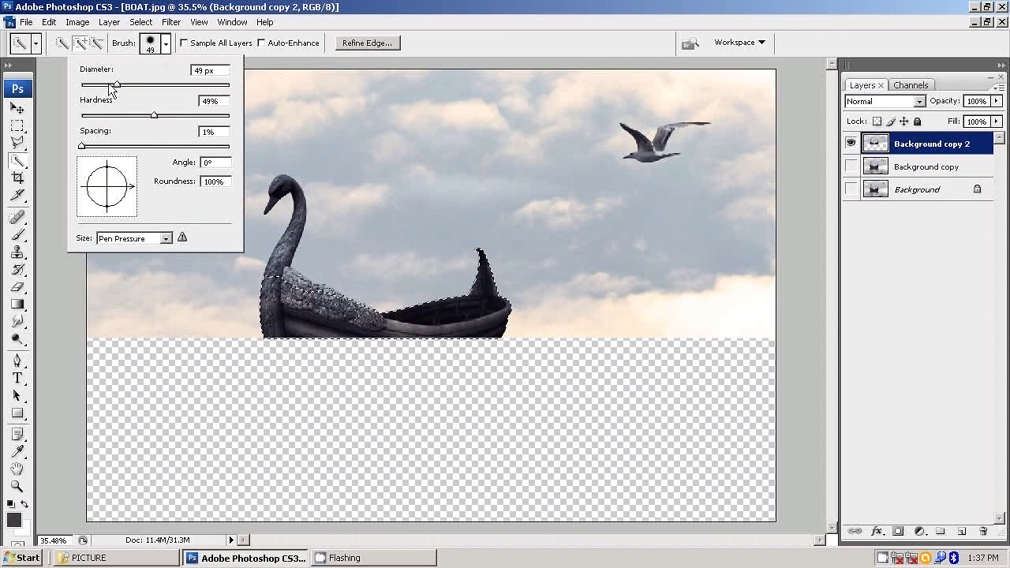
key("Return")
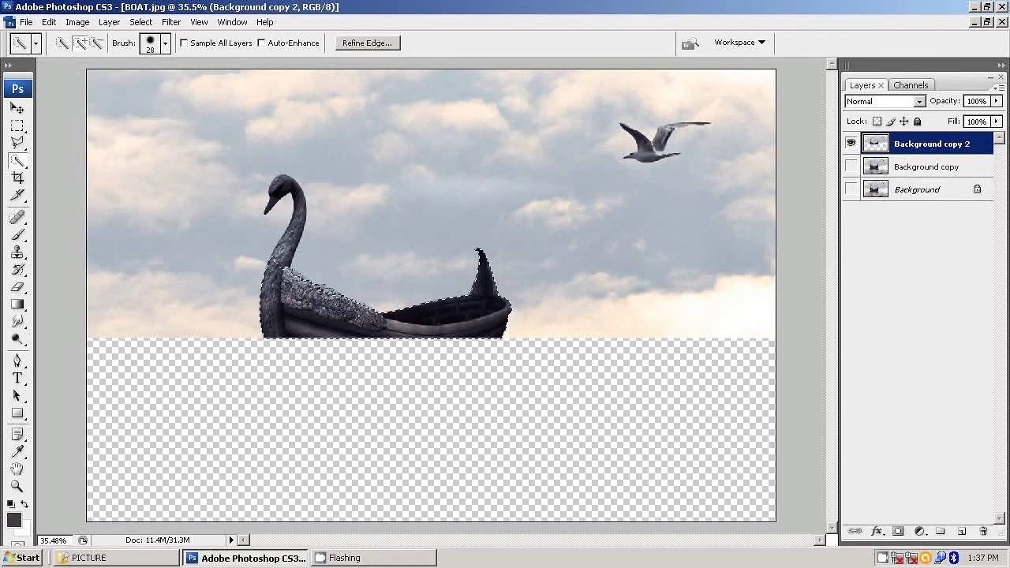
left_click_drag(288, 264, 282, 185)
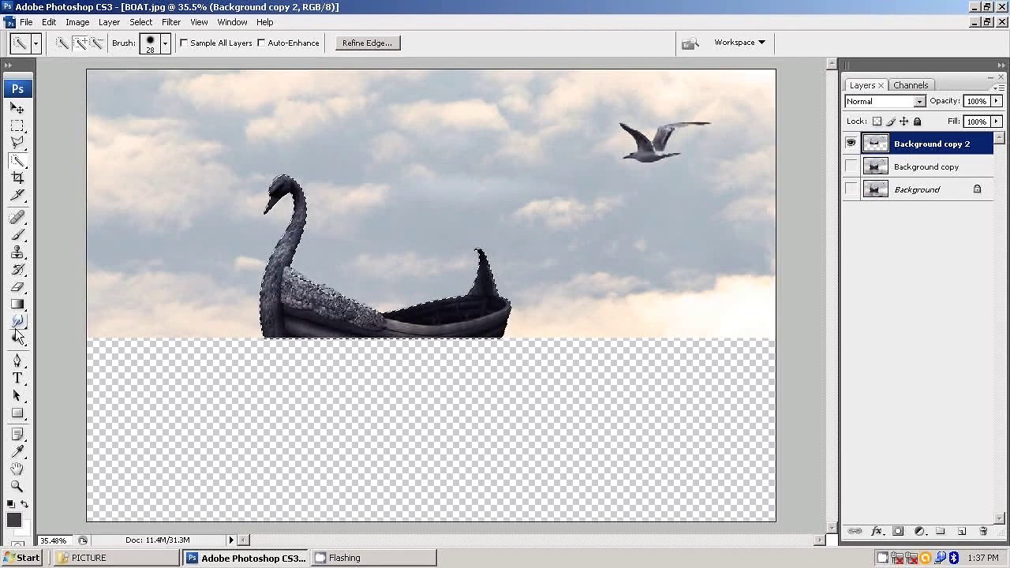
Zoom in to 100% on the swan's wing.
left_click(17, 486)
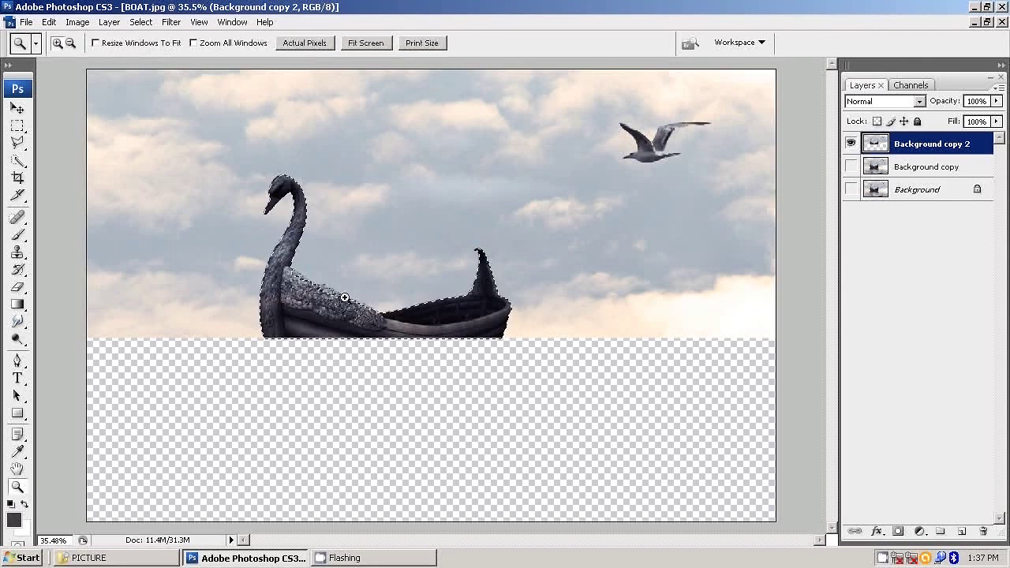
left_click(344, 298)
left_click(441, 294)
left_click(441, 295)
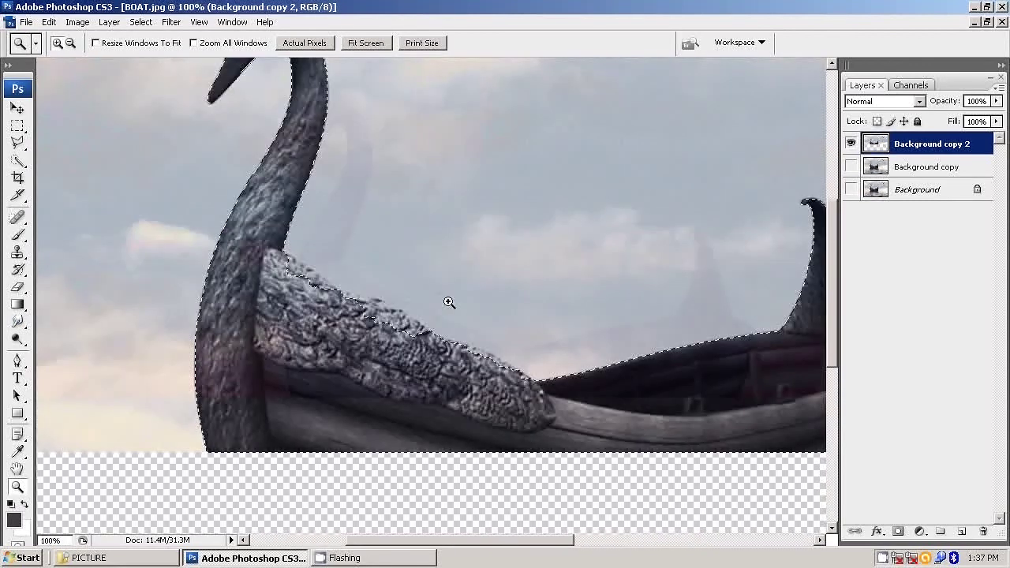
Fix the selection along the wing's top edge with the Polygonal Lasso, then fit the image on screen.
left_click(17, 143)
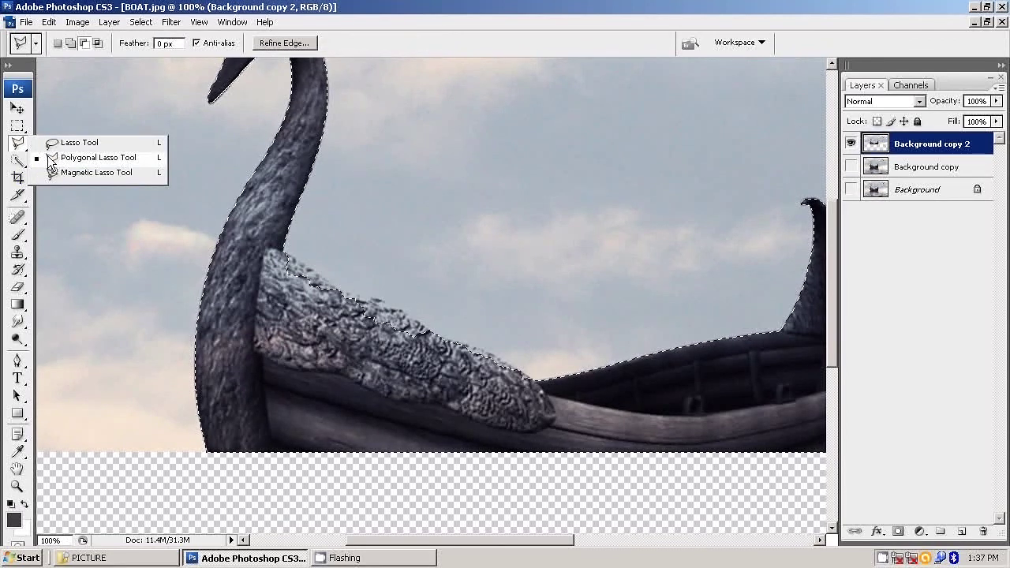
left_click(51, 159)
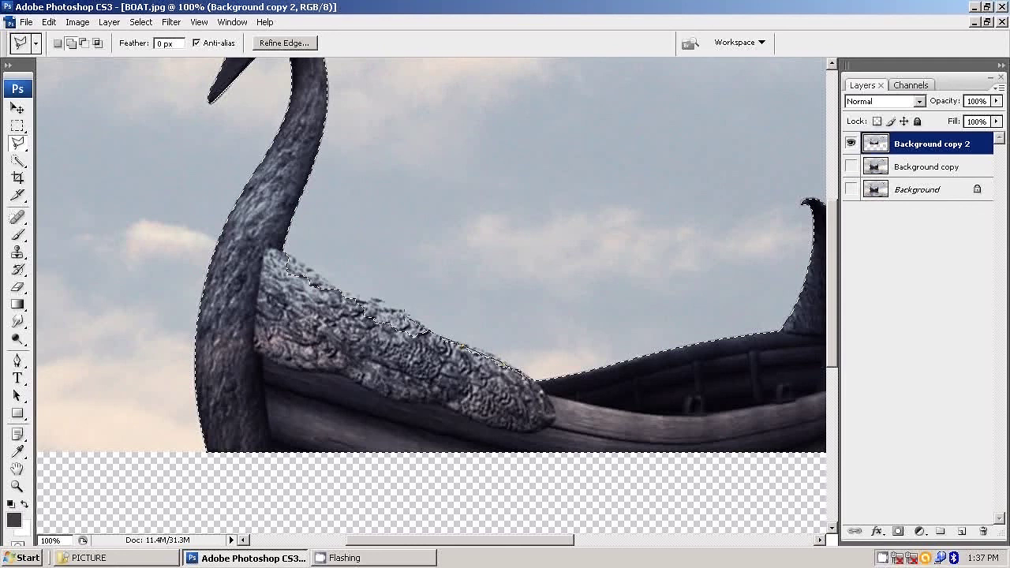
left_click_drag(350, 297, 286, 252)
left_click(266, 254)
double_click(241, 272)
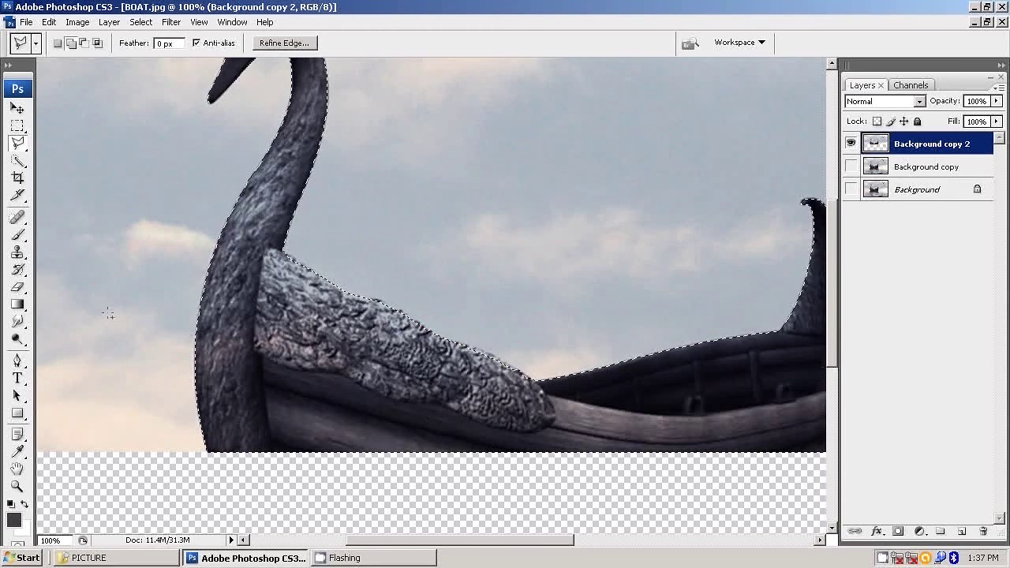
left_click(17, 486)
left_click(365, 42)
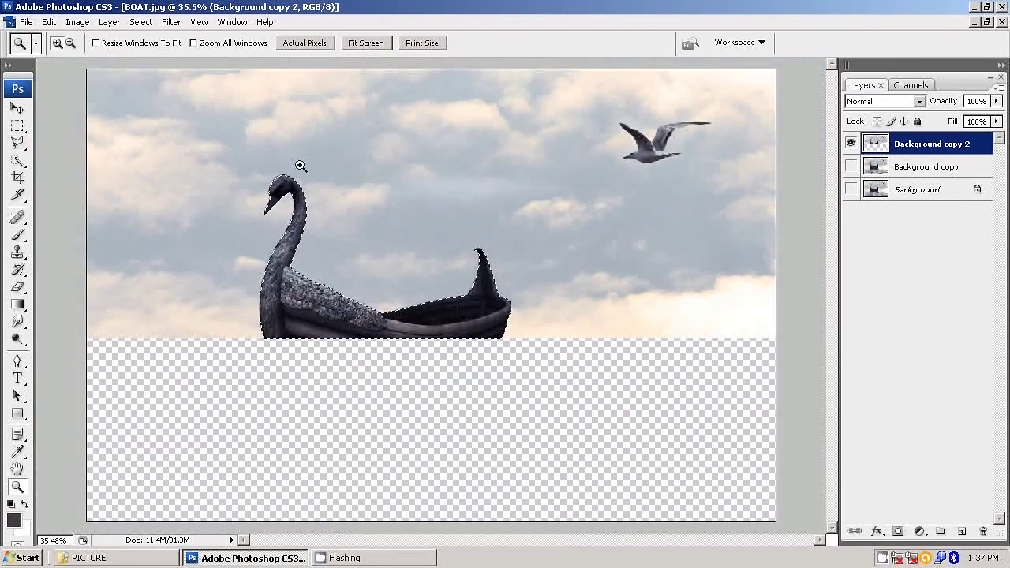
Cut the swan boat out of the Background copy 2 sky layer.
key("v")
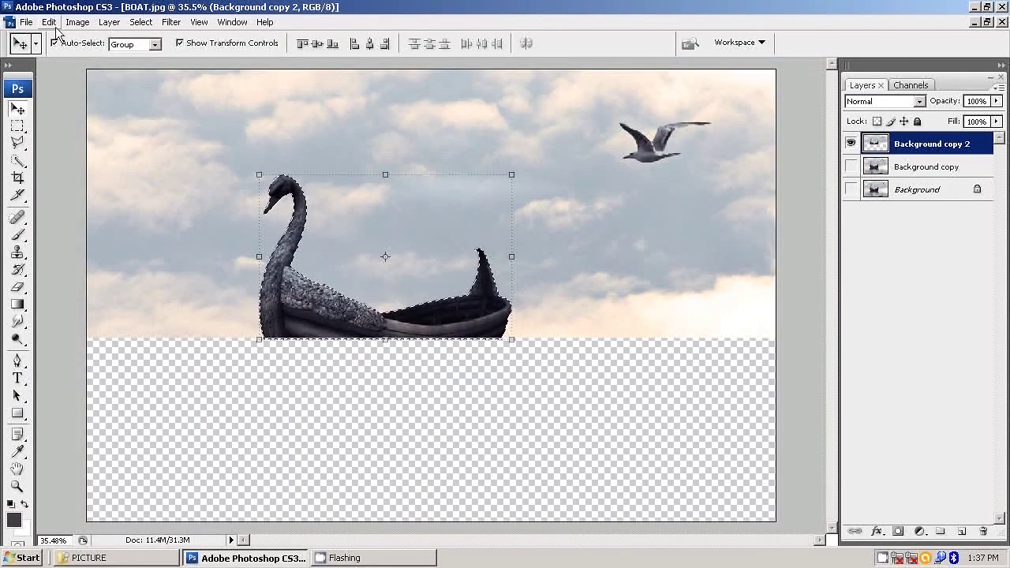
left_click(48, 22)
left_click(71, 104)
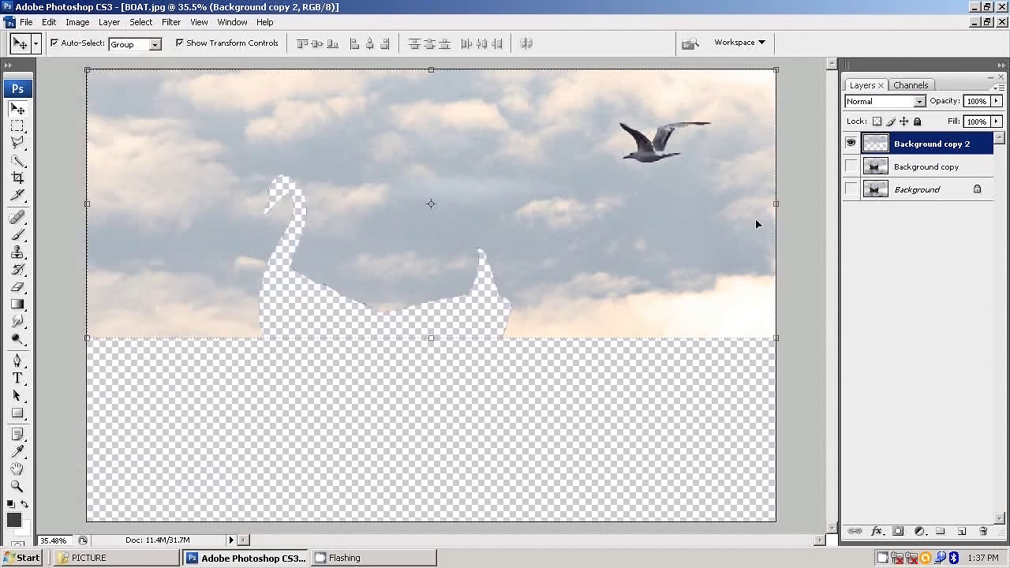
left_click(852, 146)
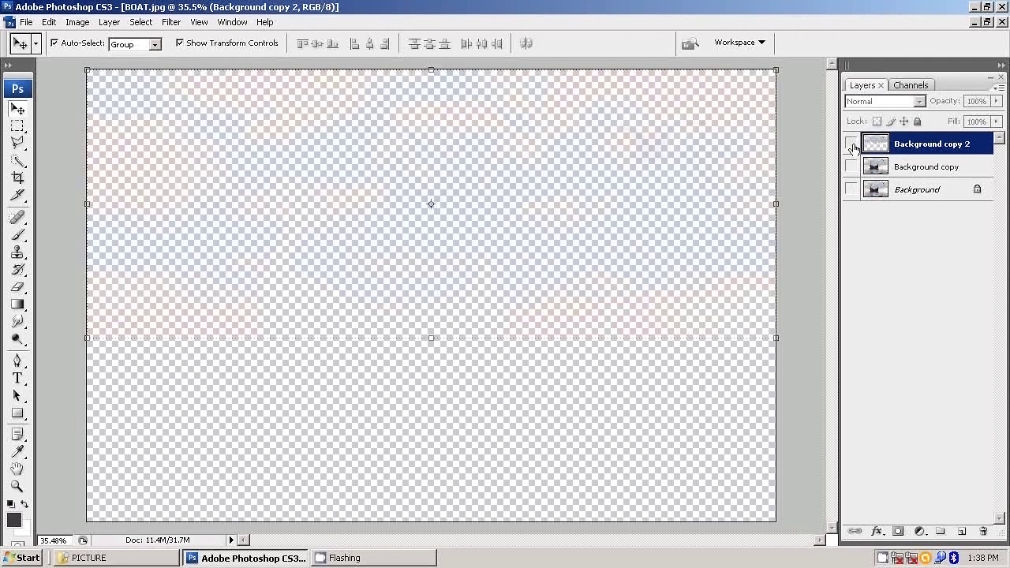
left_click(851, 145)
Load Background copy 2's transparency as a selection and cut that sky from Background copy.
left_click(141, 22)
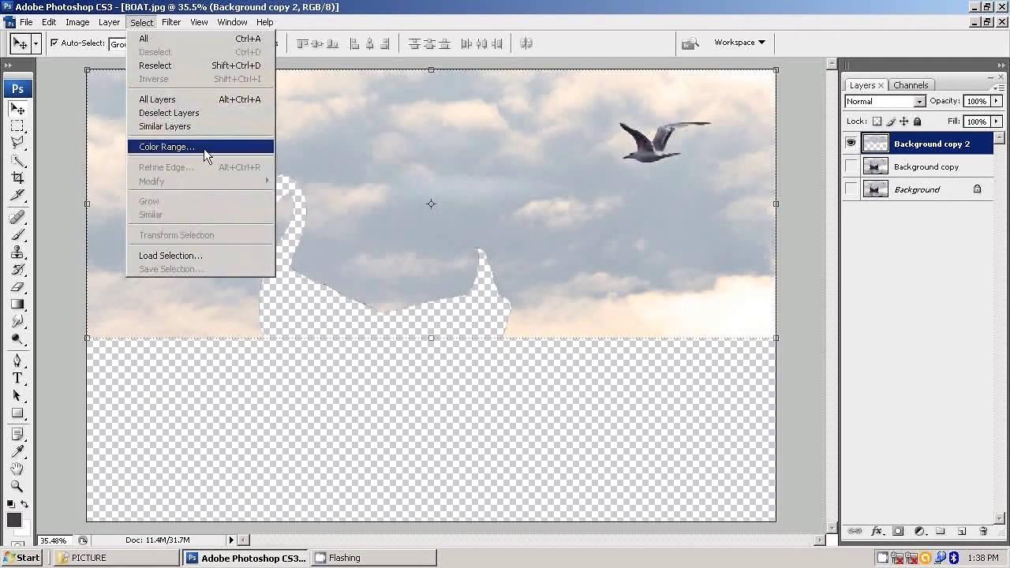
left_click(212, 254)
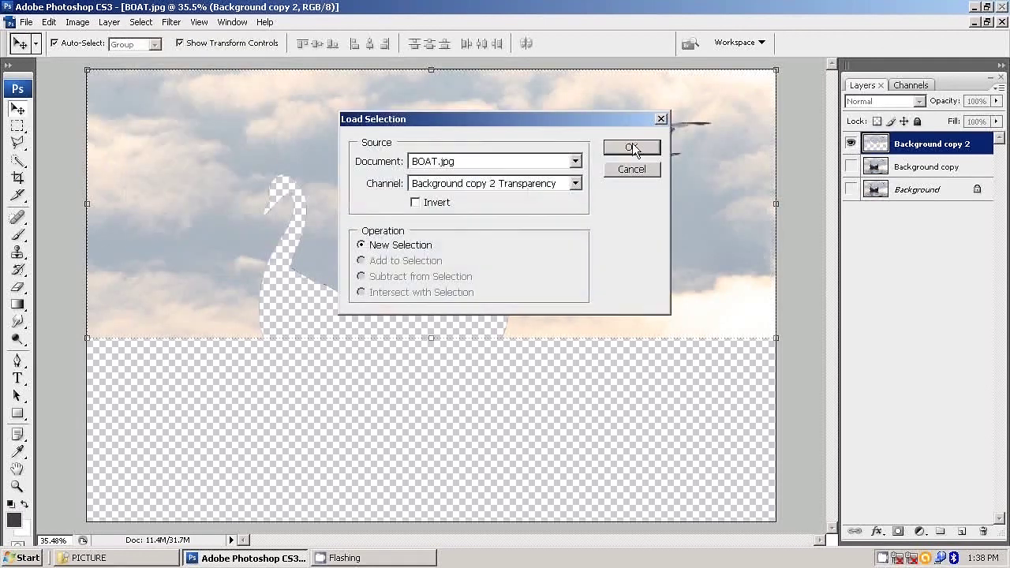
left_click(634, 150)
left_click(920, 167)
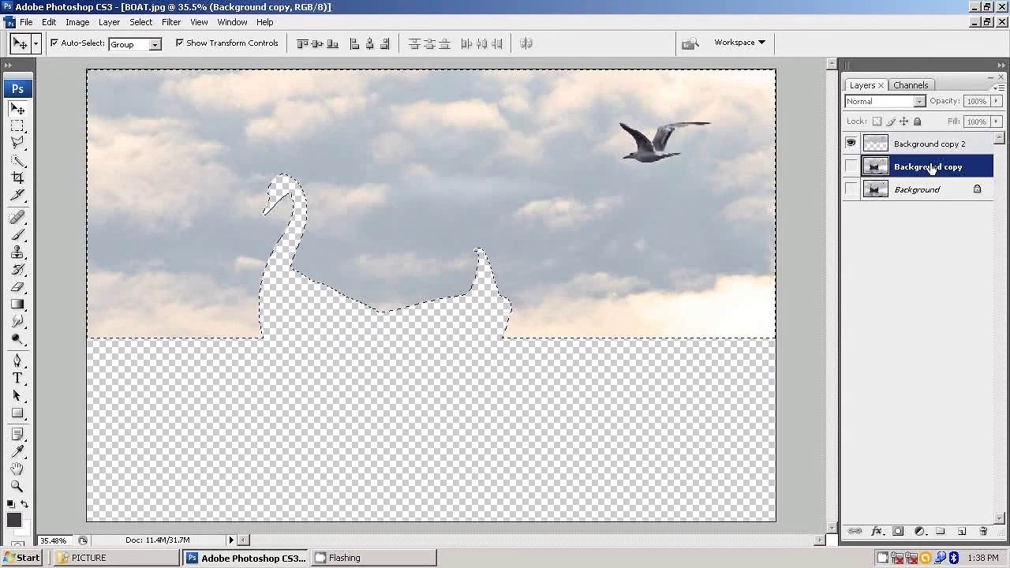
left_click(851, 167)
left_click(850, 167, "alt")
left_click(49, 22)
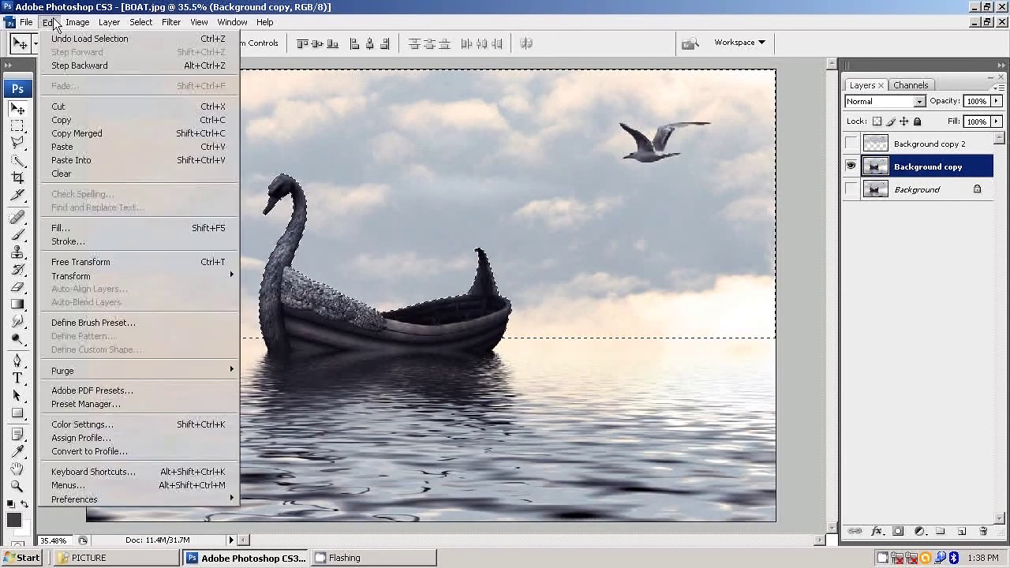
left_click(60, 107)
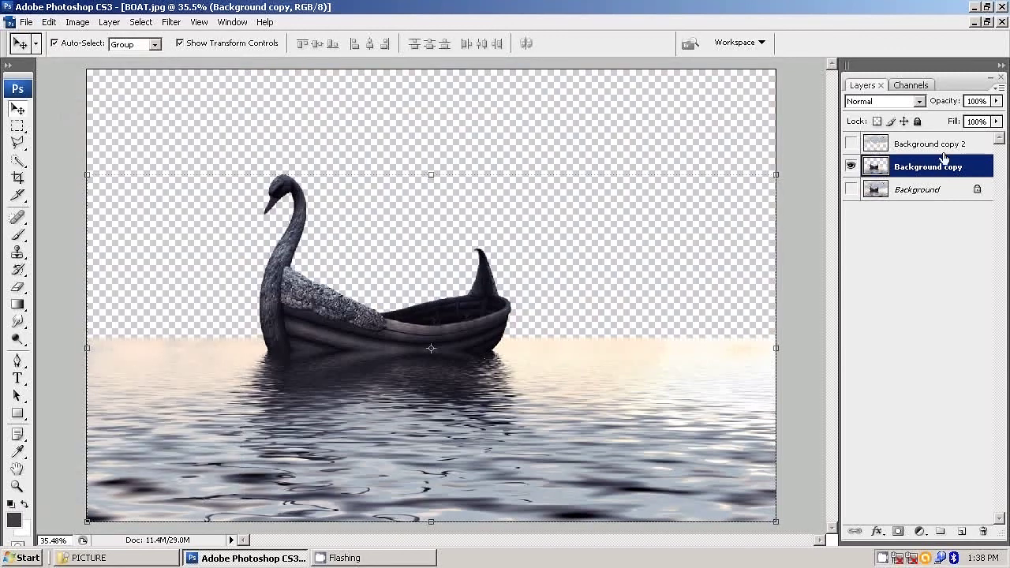
Delete the Background copy 2 layer.
left_click(851, 144)
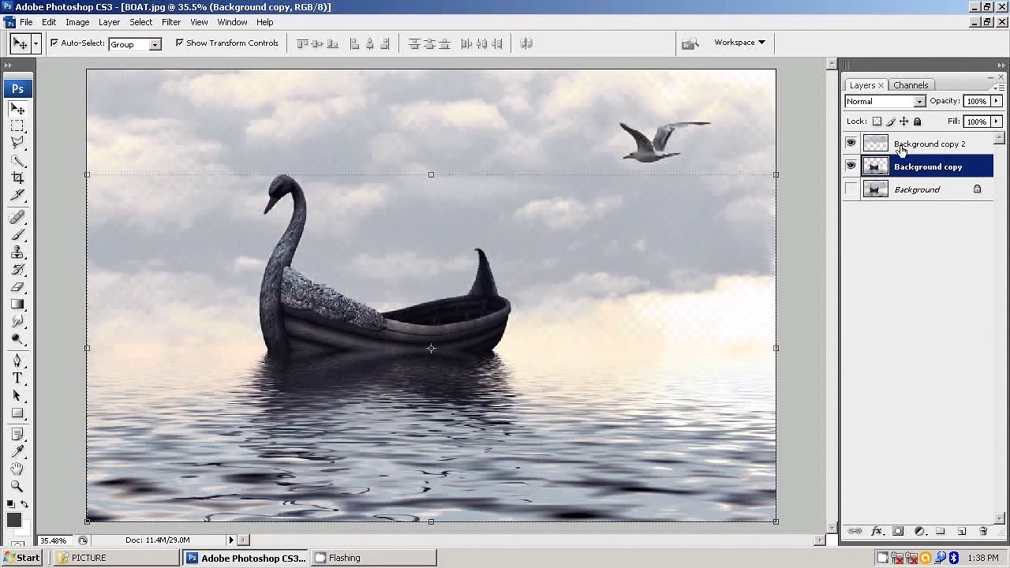
left_click(923, 143)
left_click(983, 534)
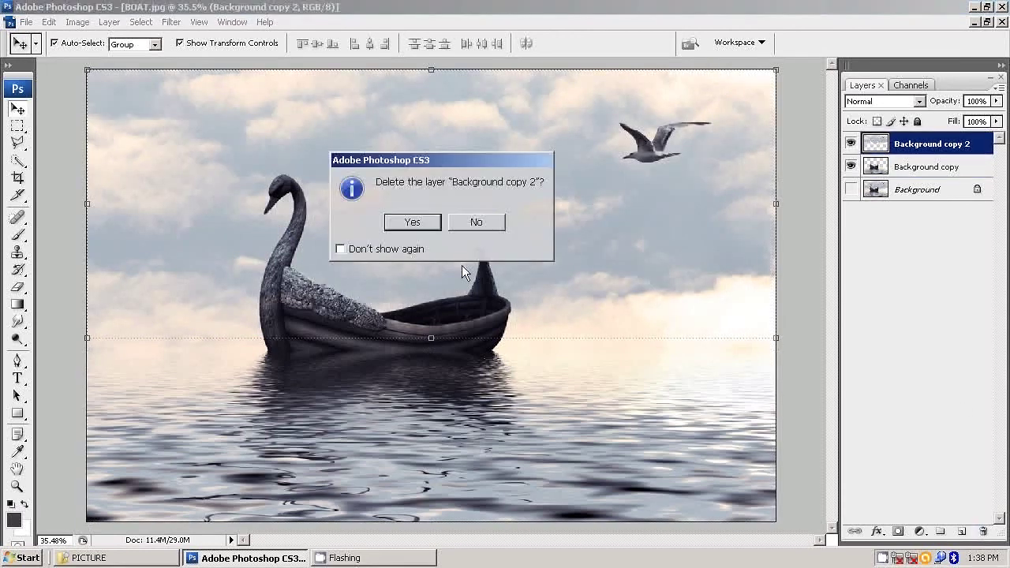
left_click(413, 224)
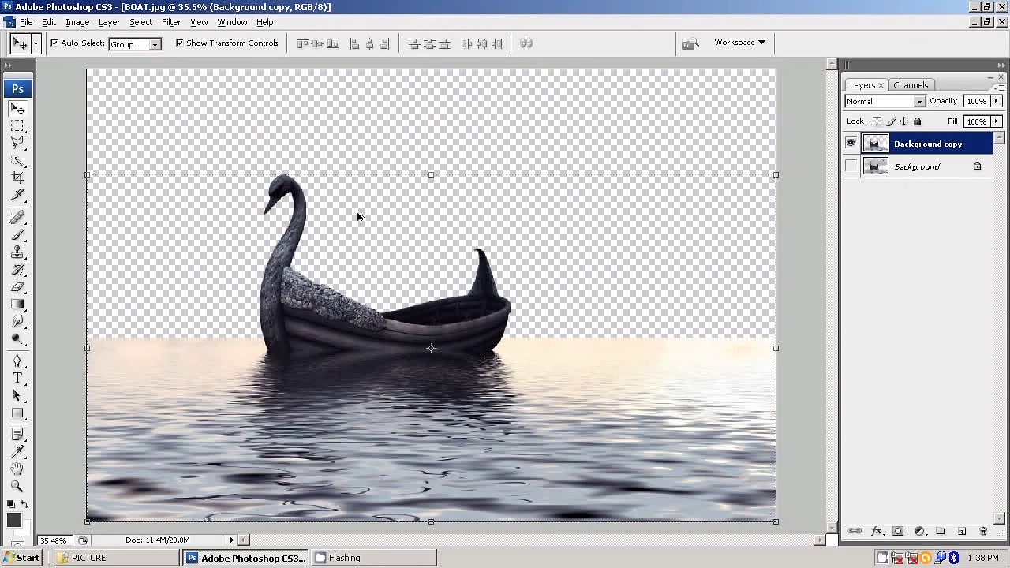
Move the swan boat and water layer lower in the frame.
scroll(355, 218, "down", 1)
scroll(355, 218, "down", 1)
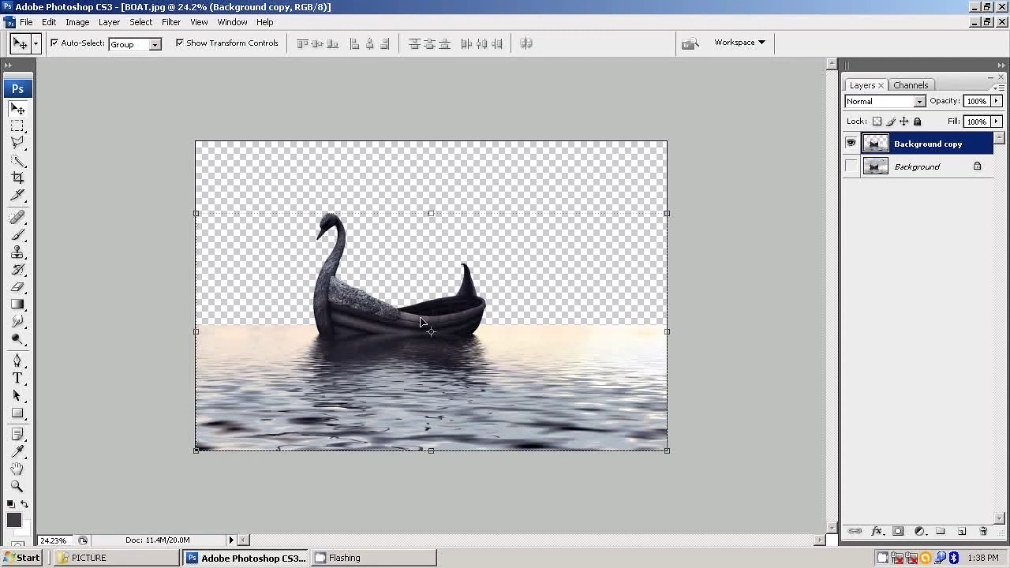
left_click_drag(421, 322, 421, 368)
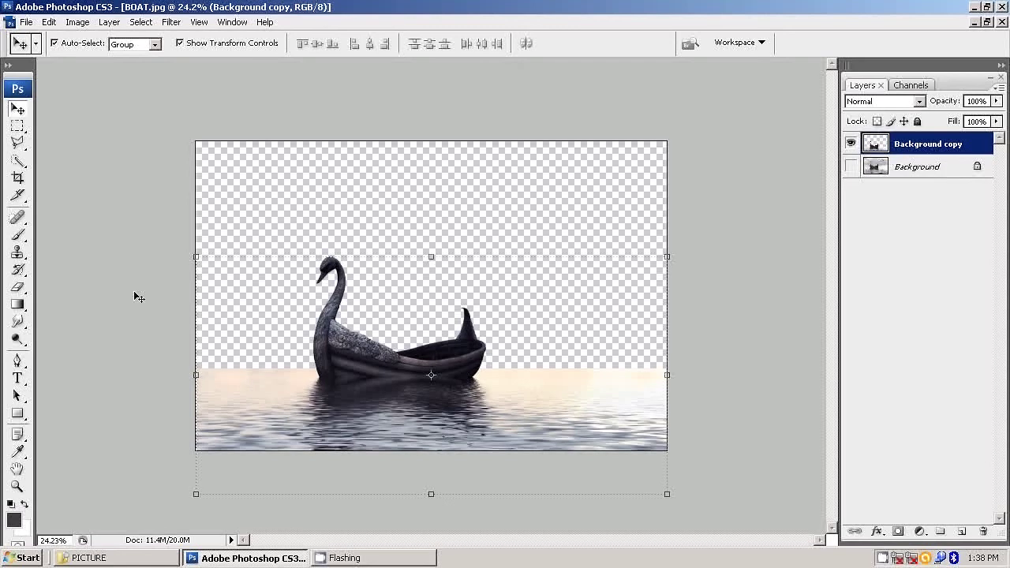
Crop to the full image area to trim the layer content hanging below the canvas.
left_click(18, 177)
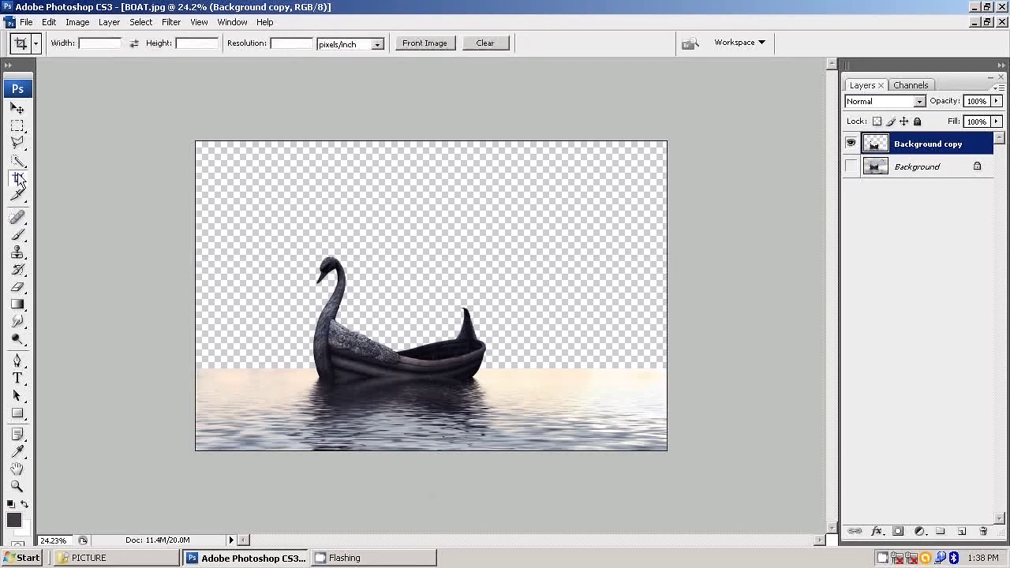
left_click_drag(195, 141, 682, 454)
key("Return")
key("v")
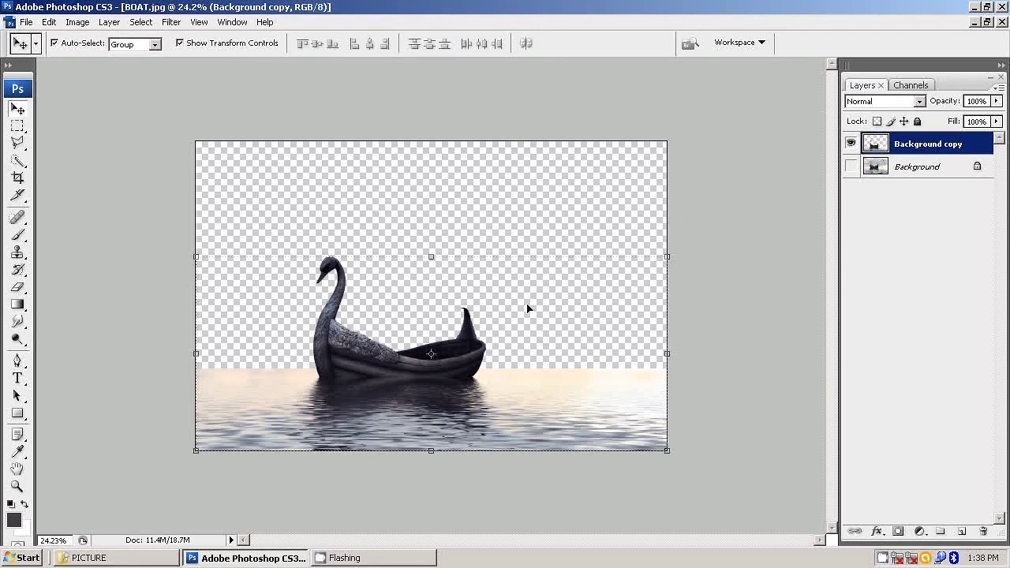
Drag the six PICTURE images (eagle, model, MOON, mountain, SKY, bird) into Photoshop and view SKY.jpg.
left_click(145, 559)
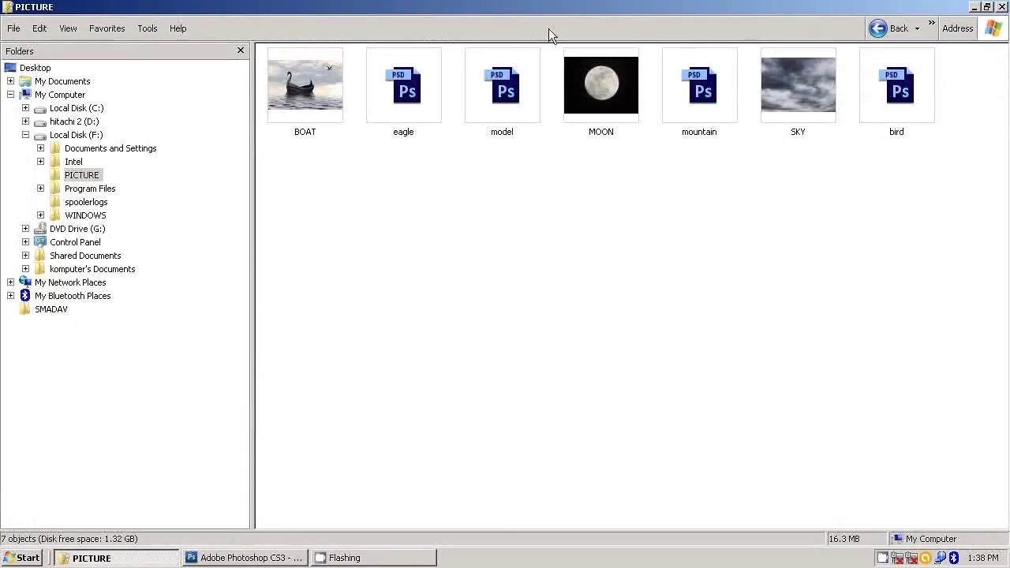
left_click_drag(909, 225, 317, 96)
left_click(317, 96, "ctrl")
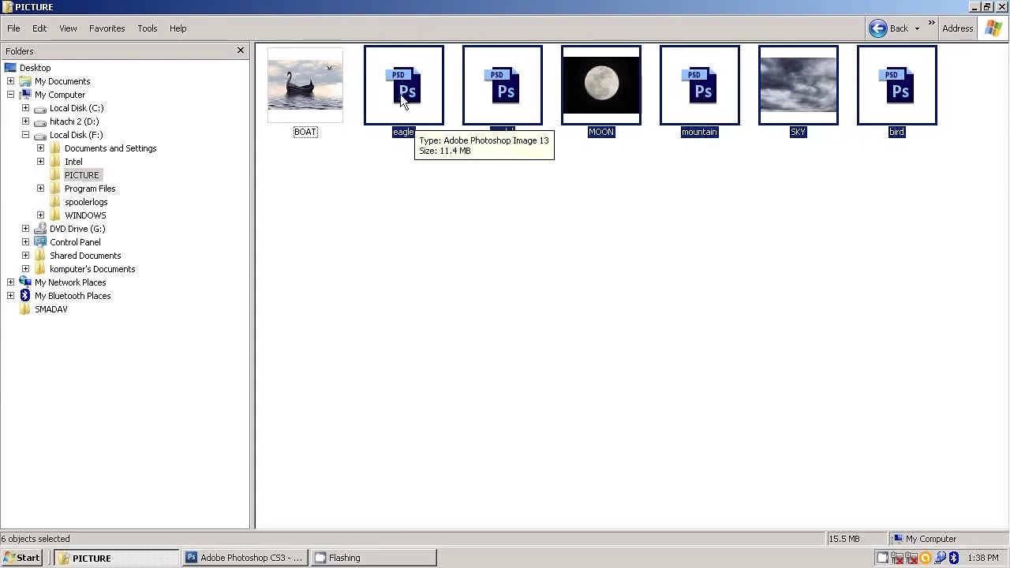
mouse_move(400, 93)
left_mouse_down()
mouse_move(250, 555)
mouse_move(301, 356)
left_mouse_up()
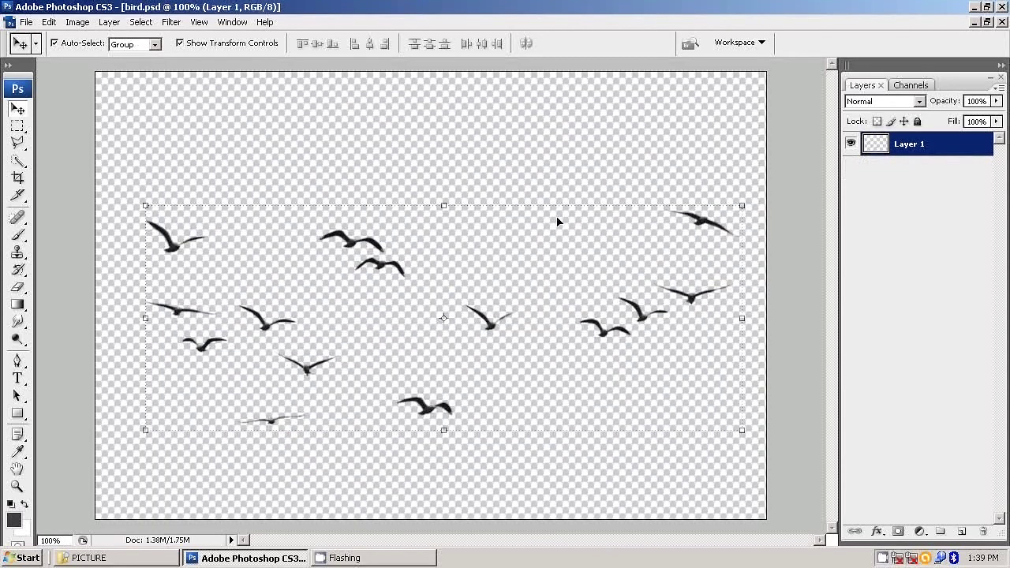
left_click(974, 21)
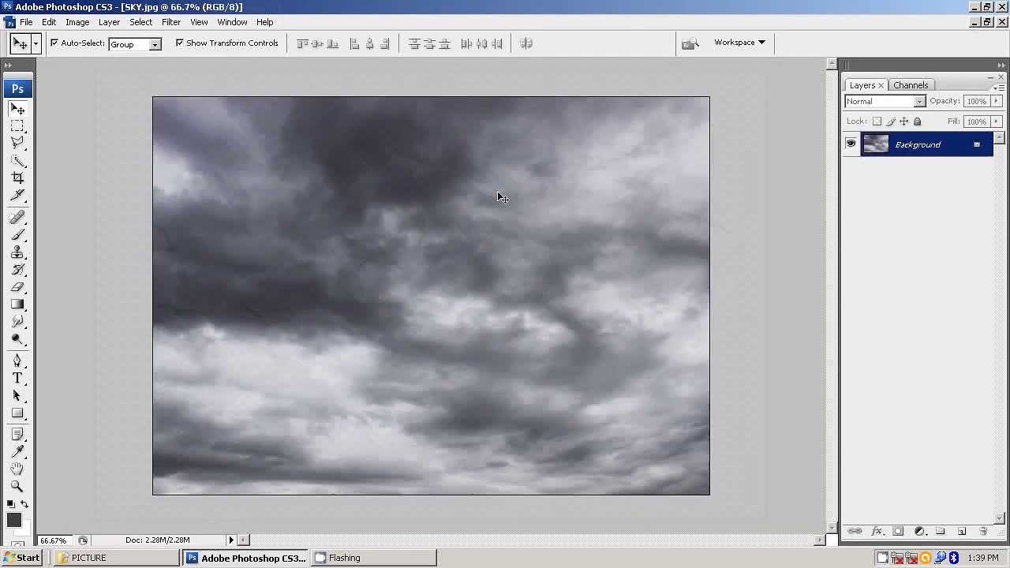
Select all of SKY.jpg, copy it, and minimize documents until BOAT.jpg is active.
left_click(141, 21)
left_click(203, 39)
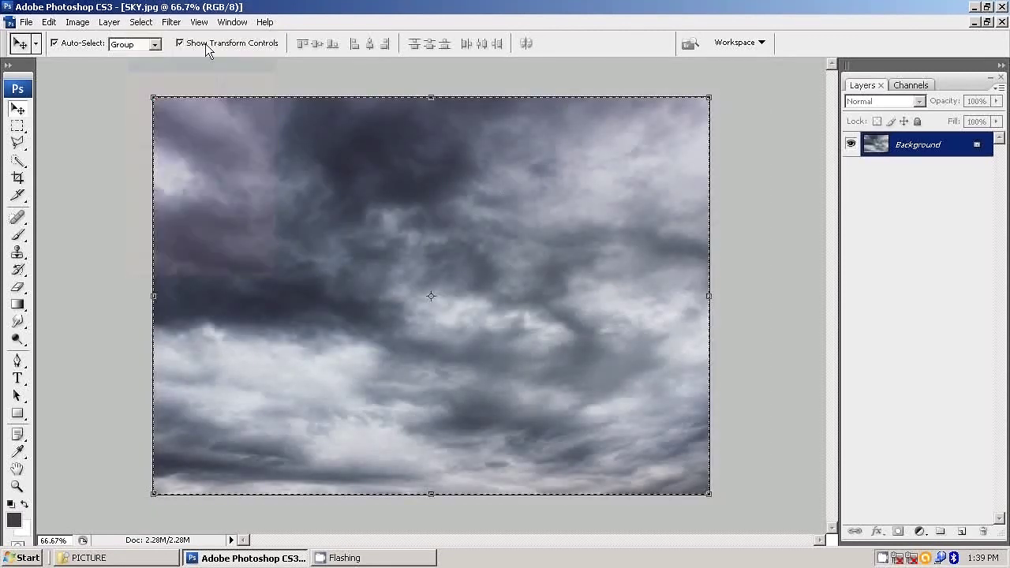
left_click(49, 21)
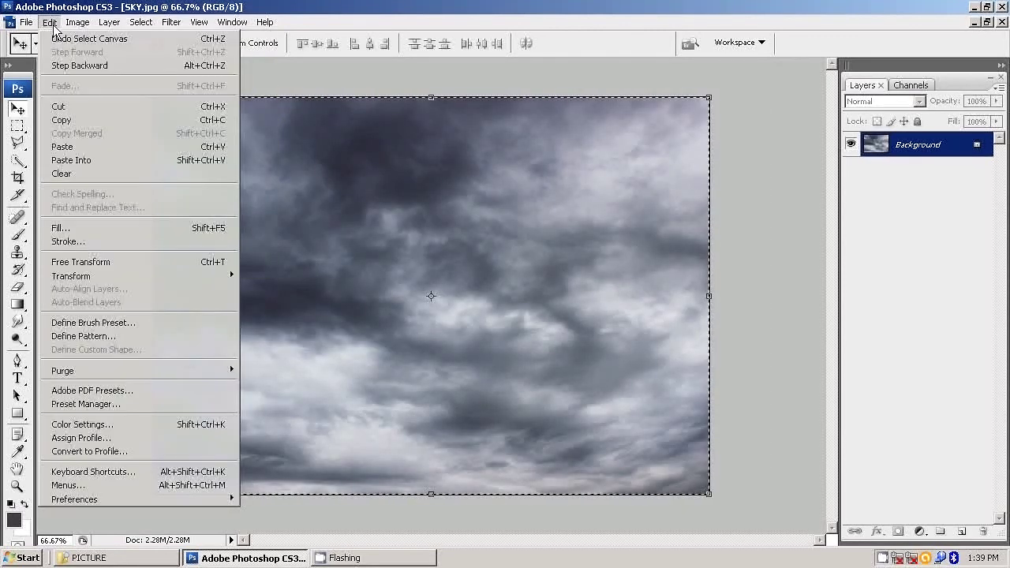
left_click(73, 121)
left_click(975, 23)
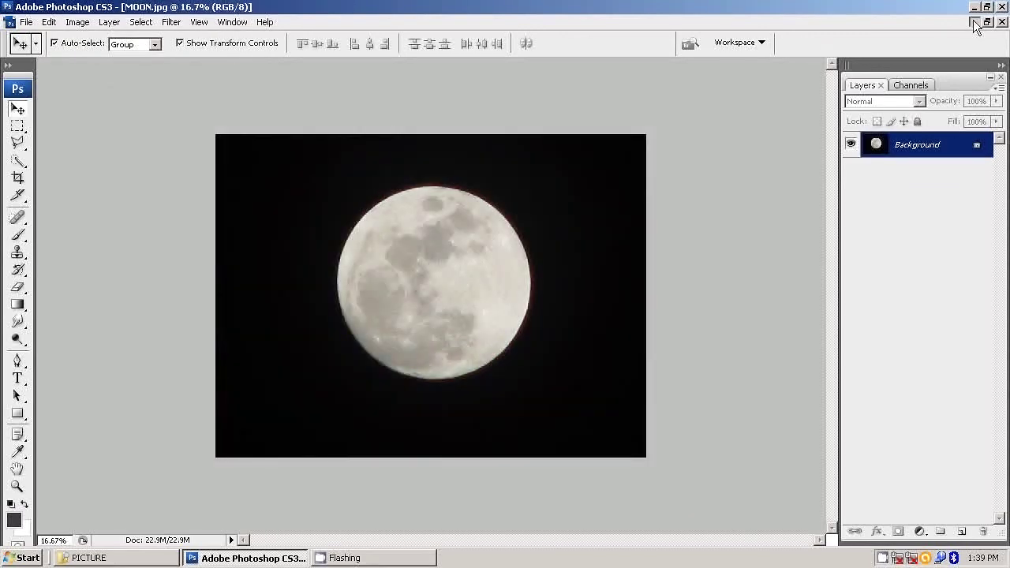
left_click(975, 24)
left_click(975, 24)
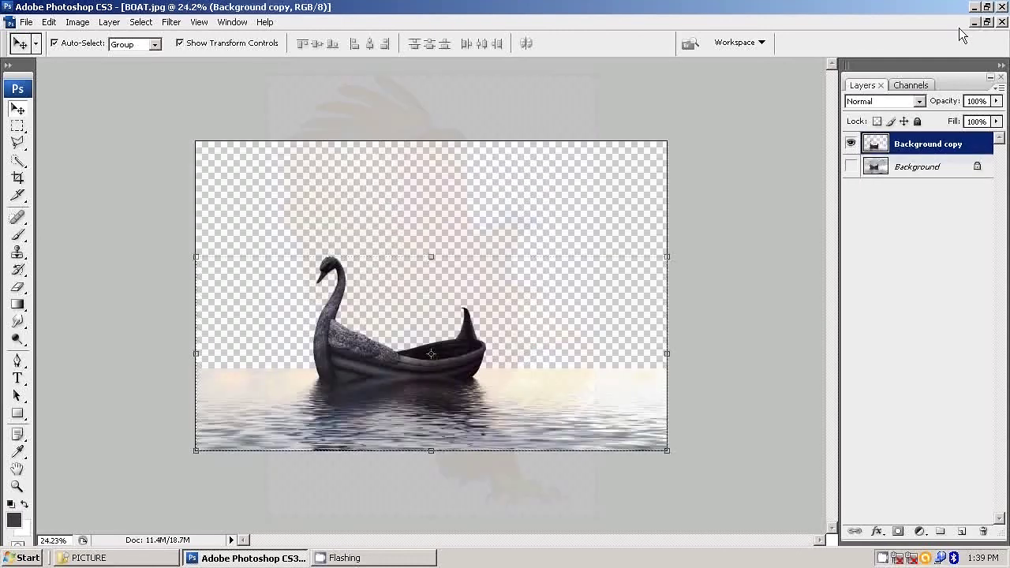
Paste the sky into BOAT.jpg as Layer 1 and scale it to 252% above the horizon.
left_click(49, 22)
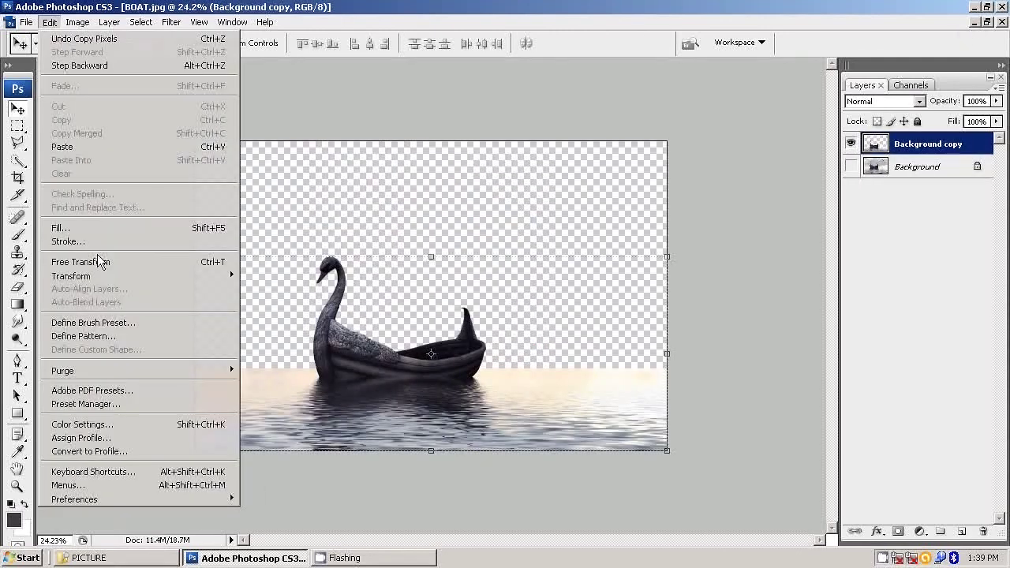
left_click(82, 146)
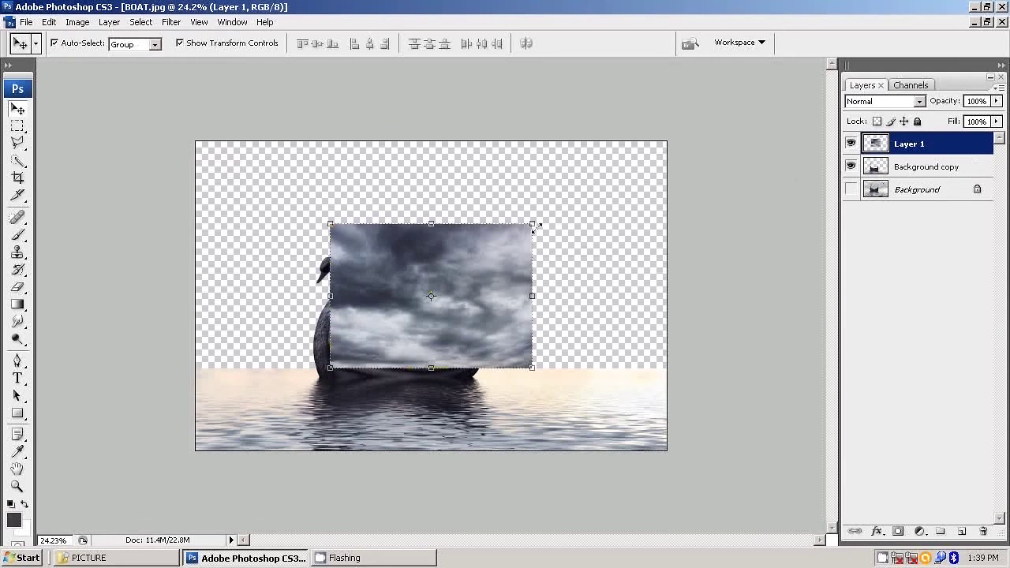
left_click_drag(534, 226, 613, 192)
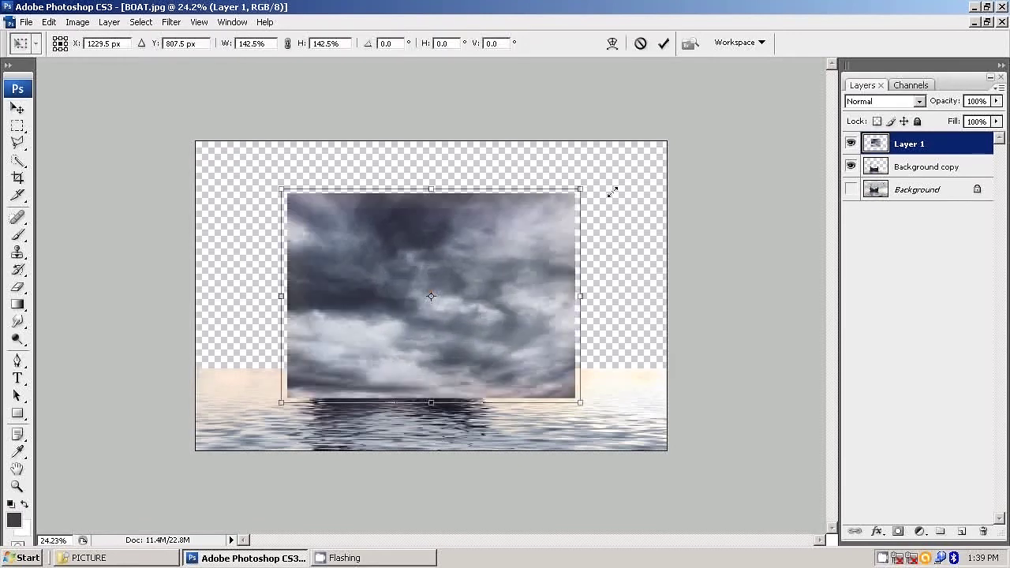
mouse_move(704, 126)
left_mouse_down()
mouse_move(700, 105)
mouse_move(670, 135)
mouse_move(688, 126)
left_mouse_up()
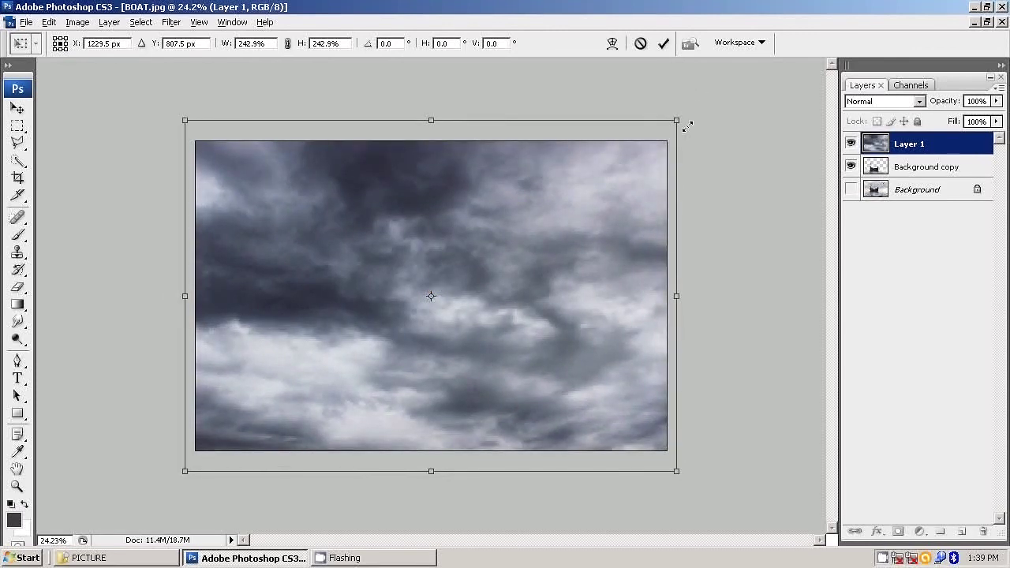
mouse_move(637, 207)
left_mouse_down()
mouse_move(602, 247)
mouse_move(590, 148)
left_mouse_up()
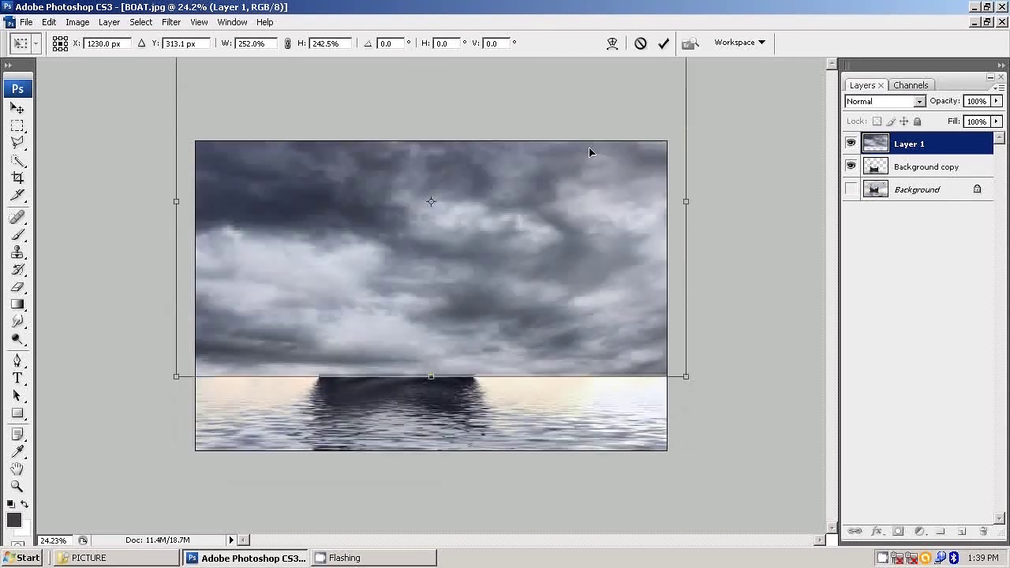
mouse_move(509, 302)
left_mouse_down()
mouse_move(511, 242)
mouse_move(506, 311)
left_mouse_up()
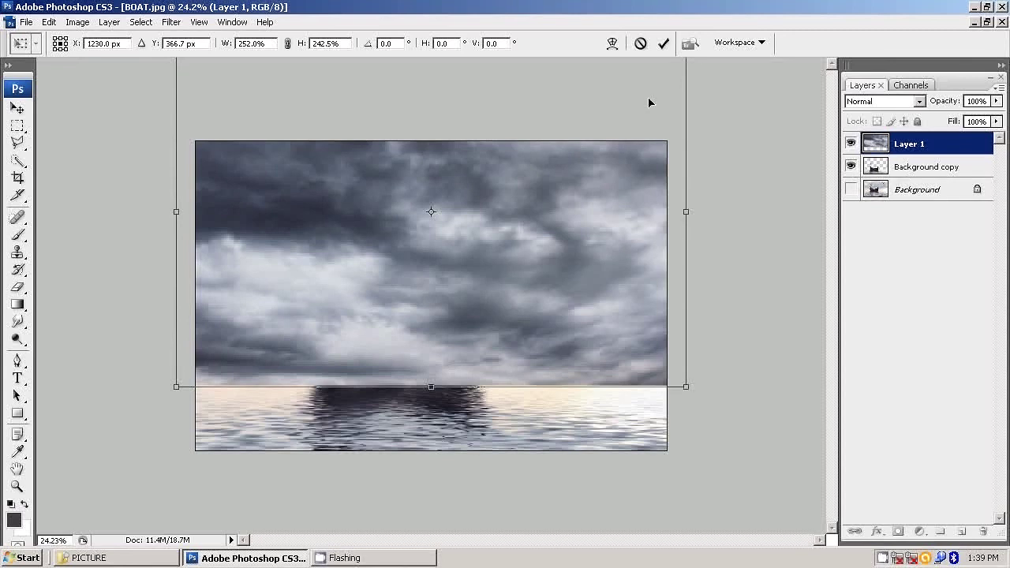
left_click(663, 43)
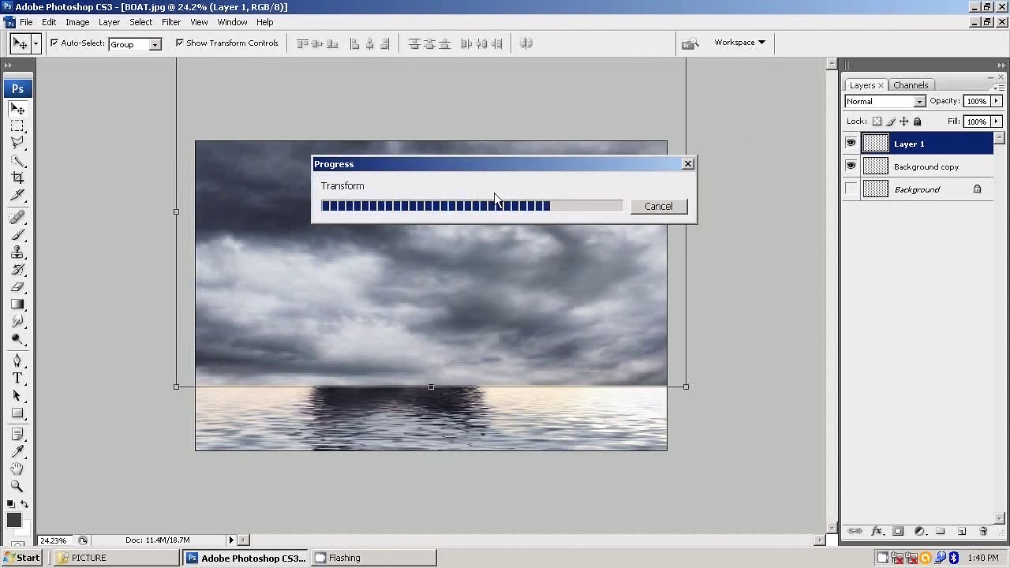
Move Background copy above Layer 1, check the boat against the sky, and select Layer 1.
key("ctrl+minus")
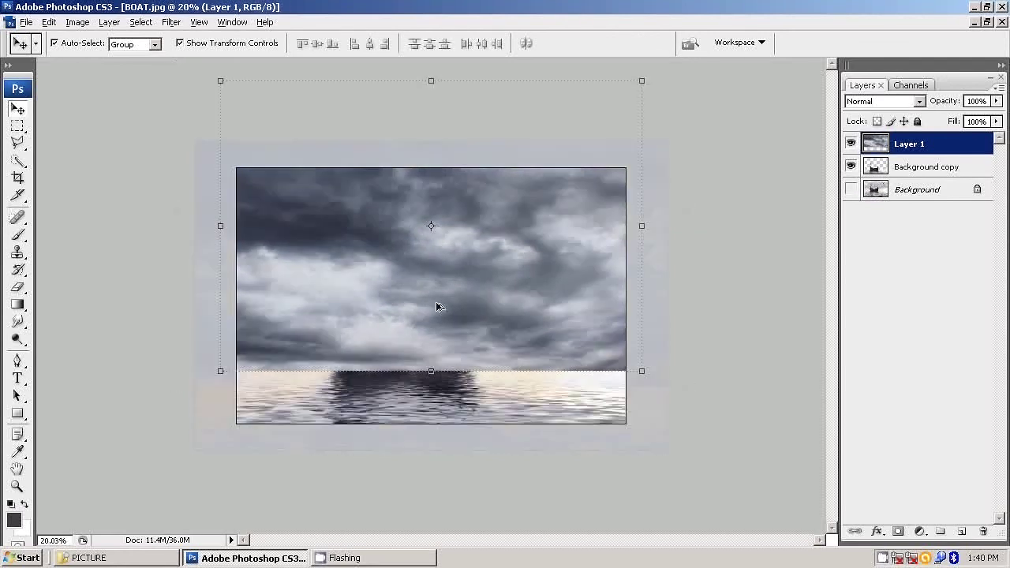
left_click_drag(923, 167, 936, 140)
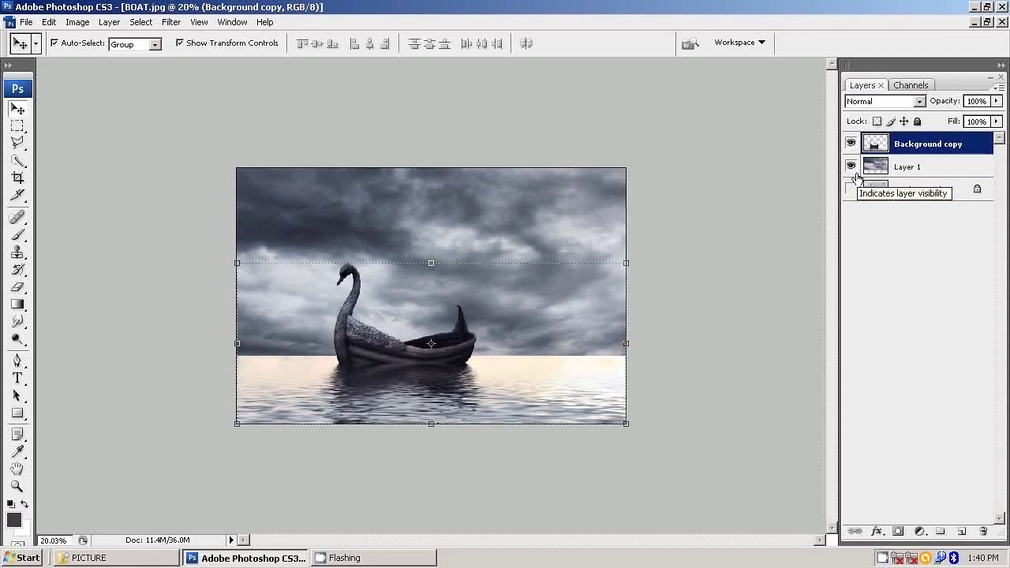
left_click(852, 146)
left_click(851, 145)
left_click(851, 145)
left_click(851, 145)
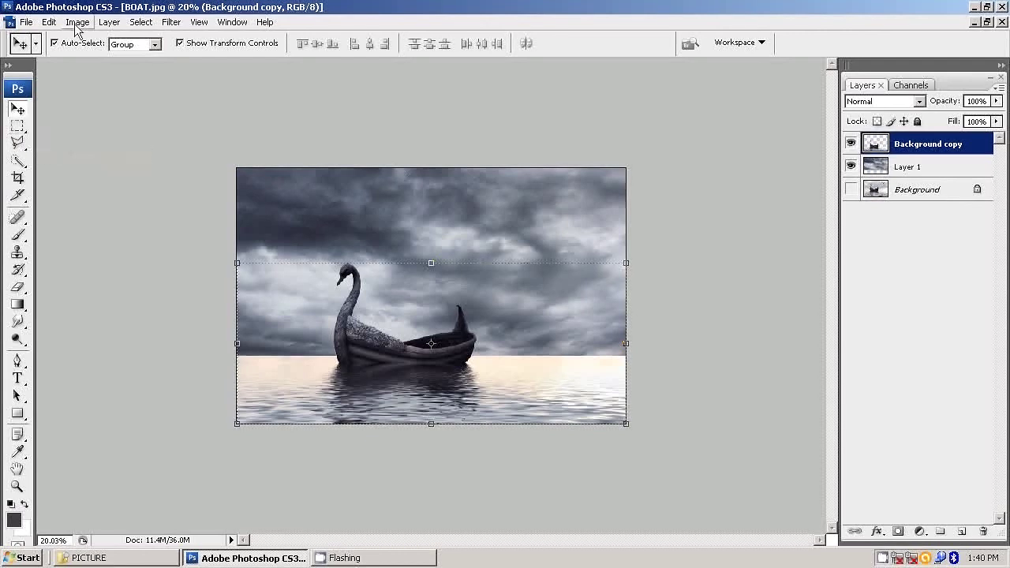
left_click(852, 145)
left_click(851, 144)
left_click(860, 167)
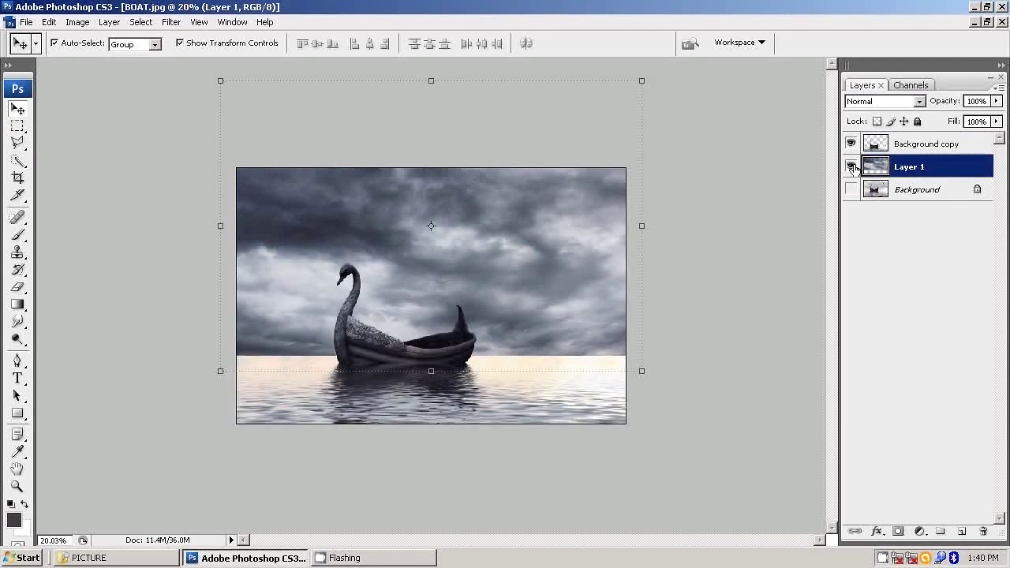
left_click(78, 22)
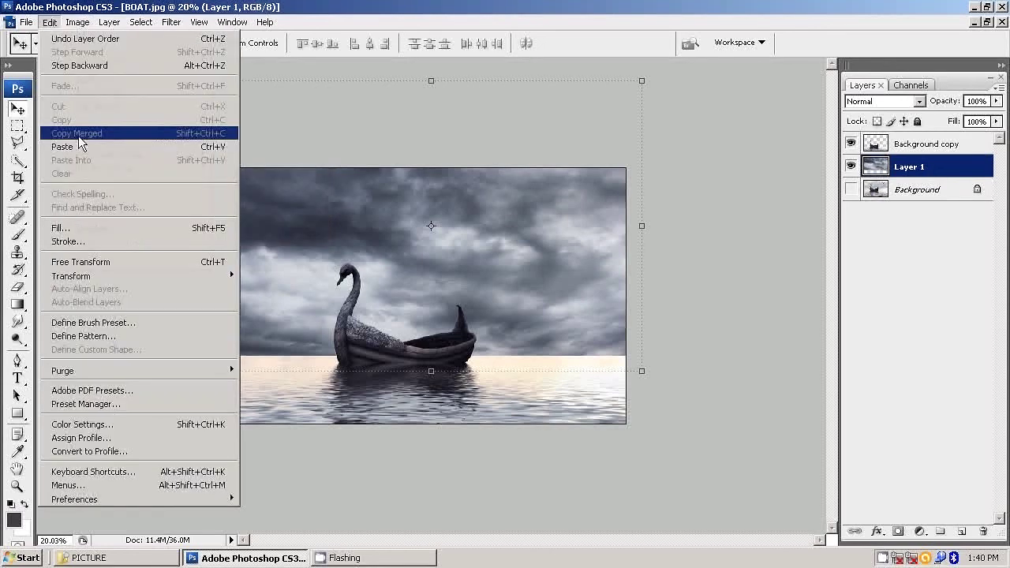
mouse_move(71, 276)
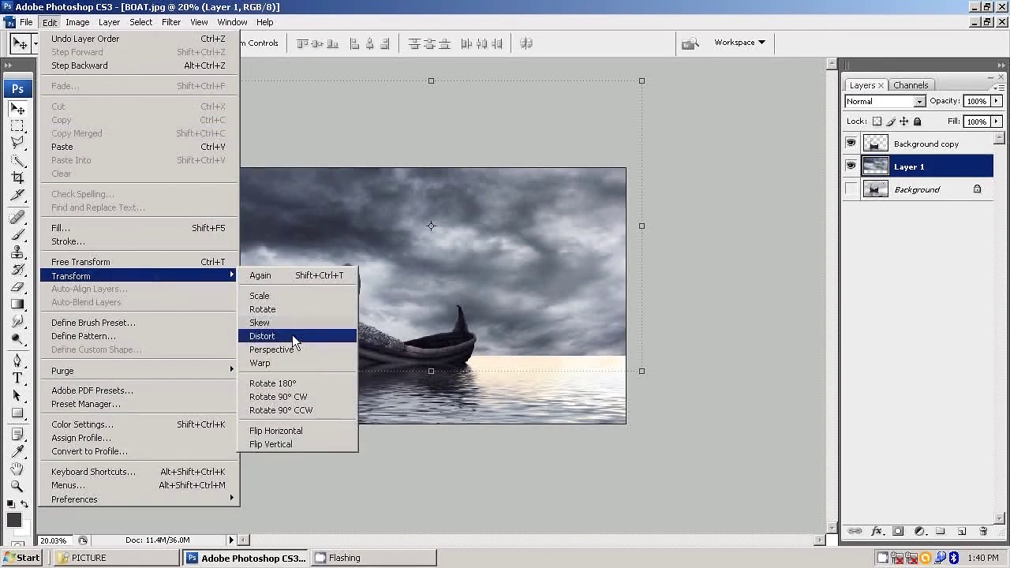
Apply a perspective distortion to the stormy sky on Layer 1, widening its top corners.
left_click(294, 336)
left_click_drag(220, 81, 116, 88)
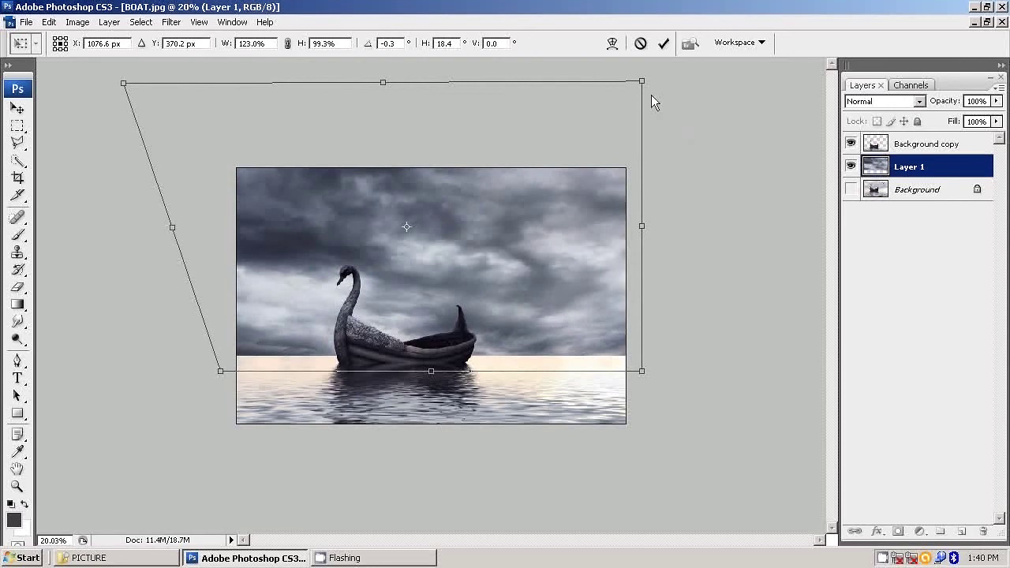
left_click_drag(644, 85, 647, 84)
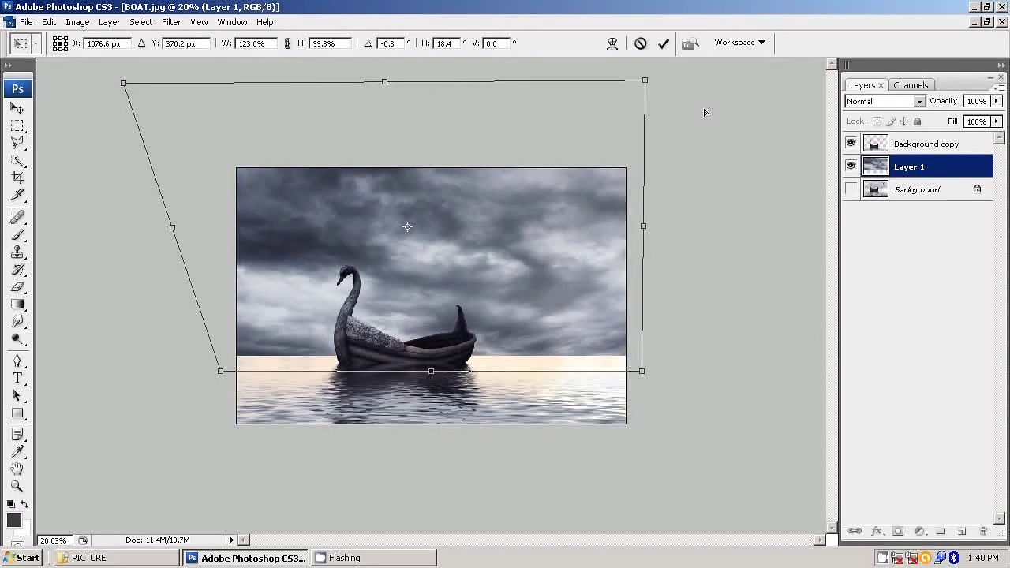
left_click_drag(646, 81, 792, 107)
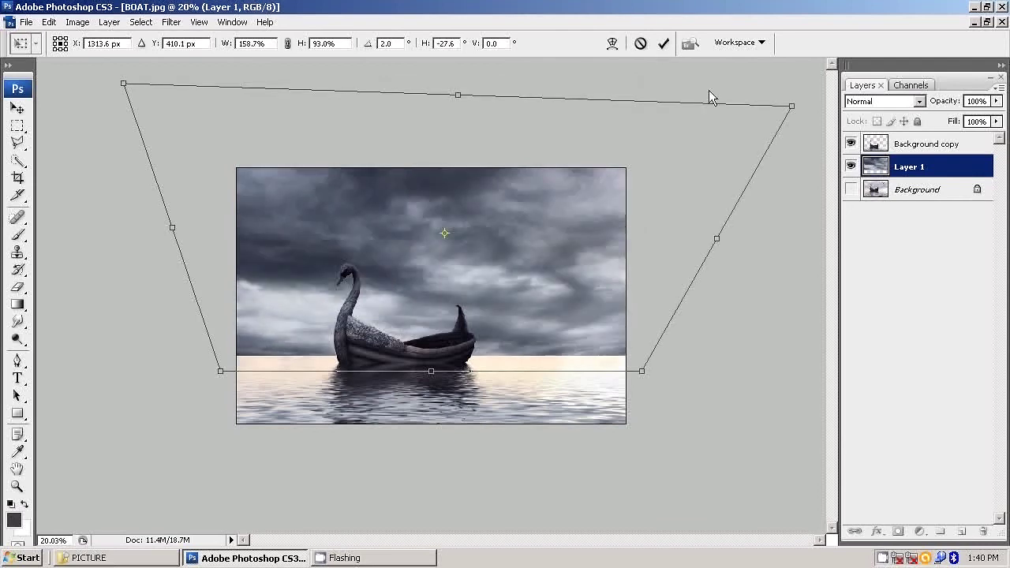
left_click_drag(795, 110, 795, 90)
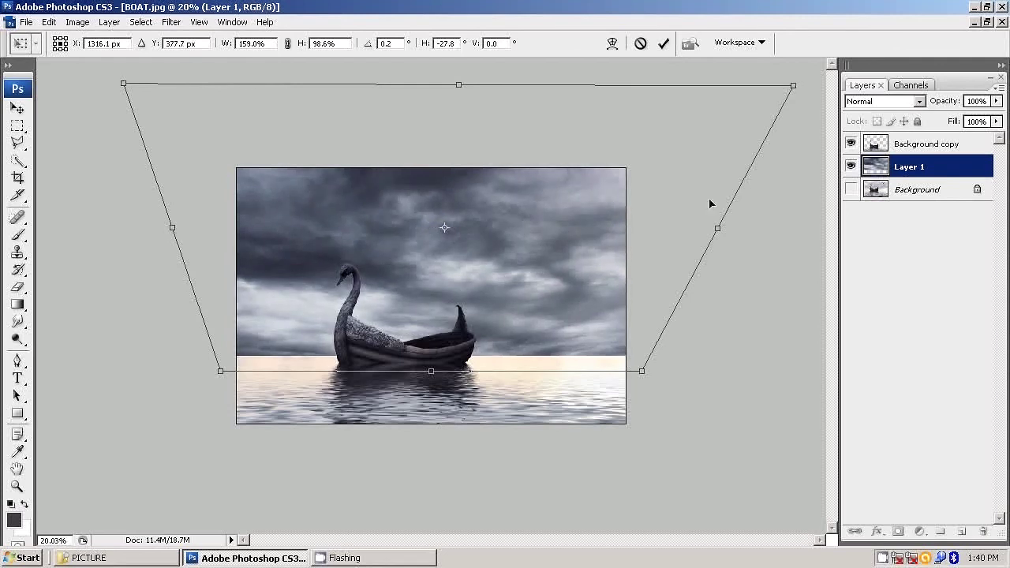
left_click(663, 44)
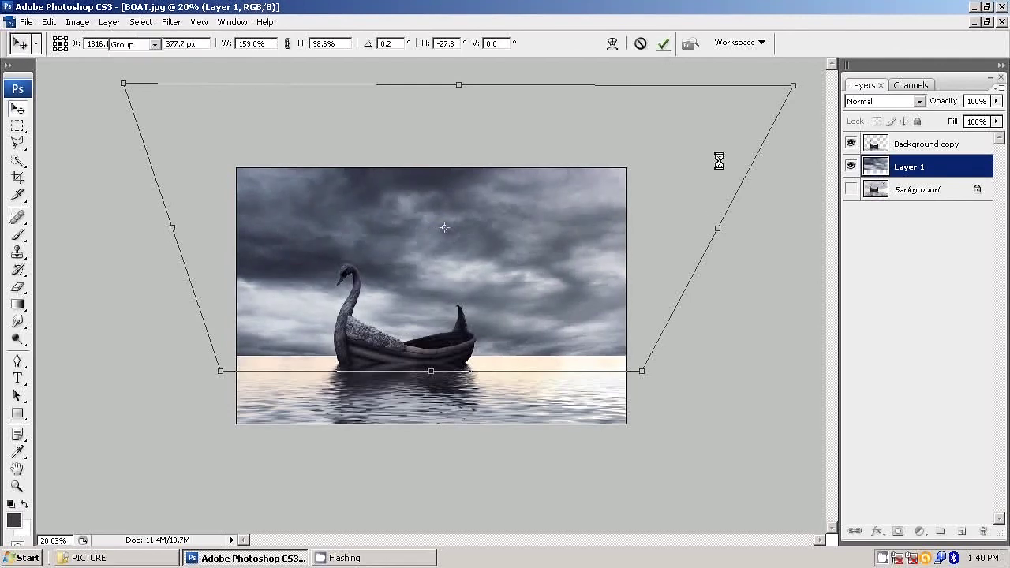
left_click(18, 182)
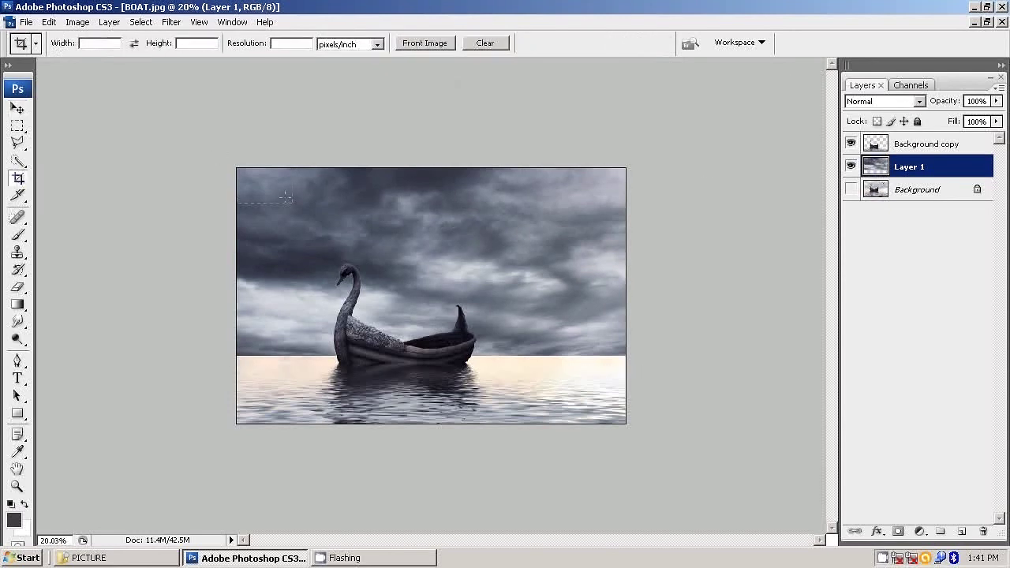
Trim the distorted sky's overflow with a full-canvas crop, then minimize the BOAT.jpg window.
left_click_drag(707, 477, 229, 158)
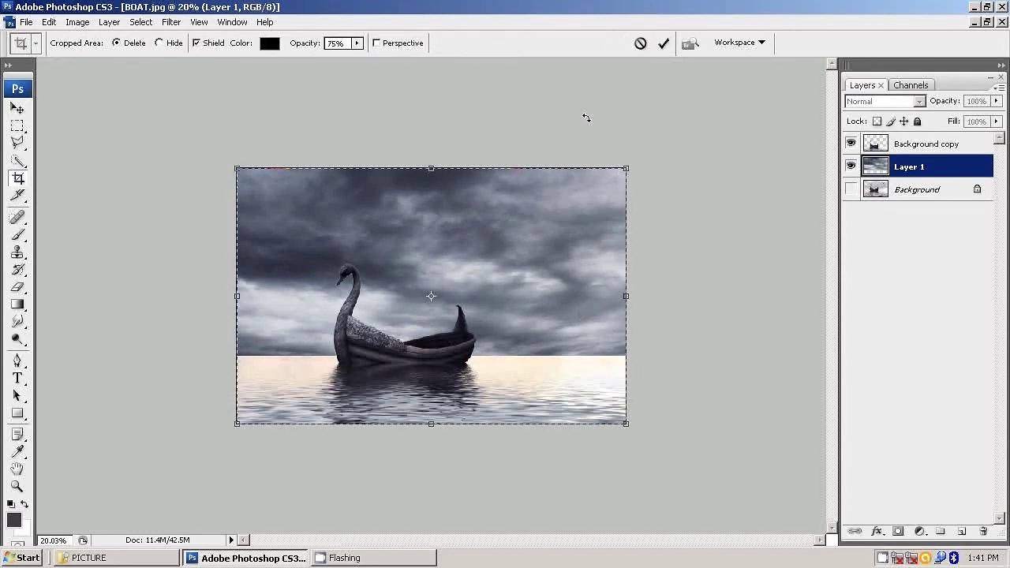
left_click(663, 44)
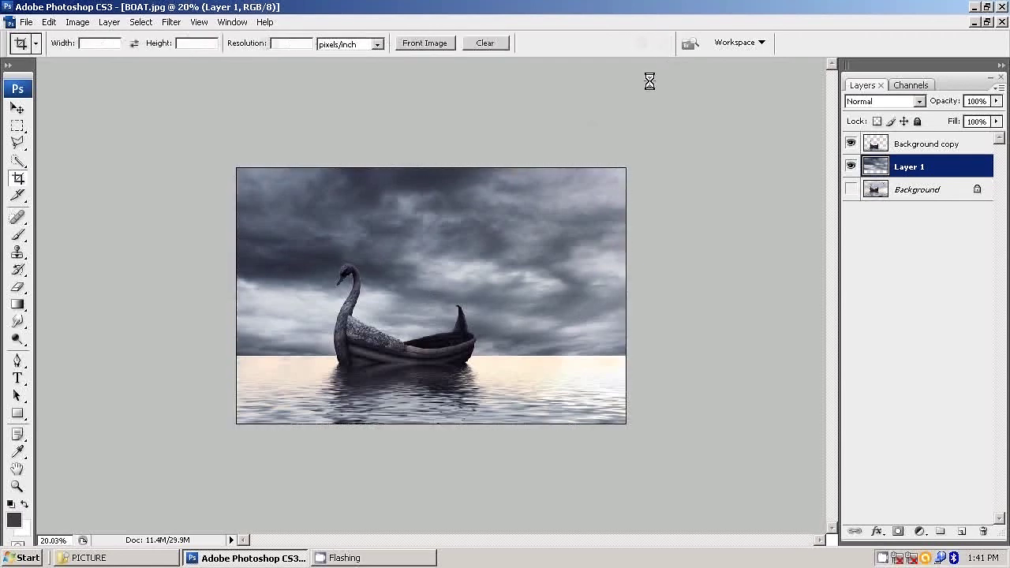
left_click(21, 110)
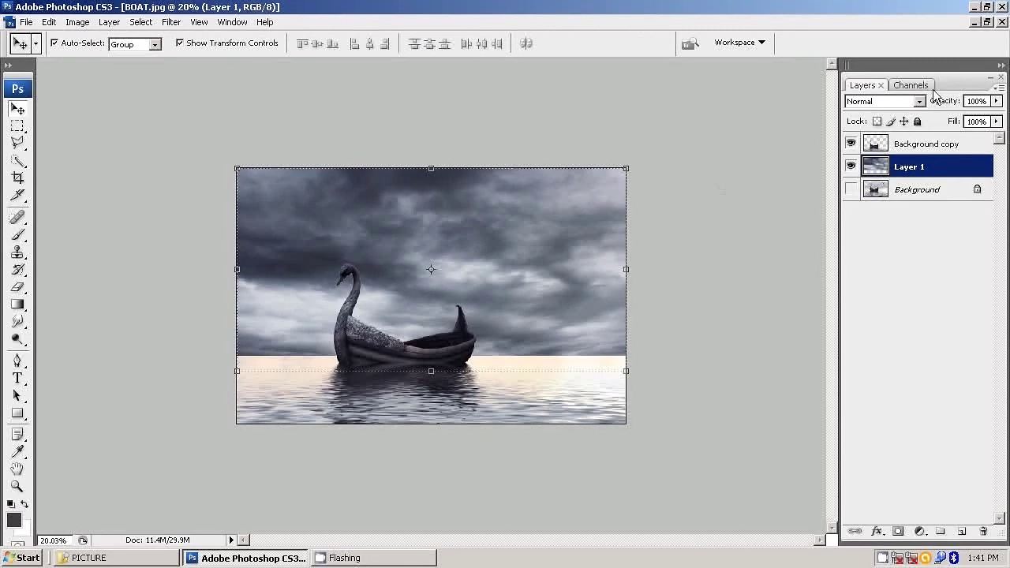
left_click(973, 21)
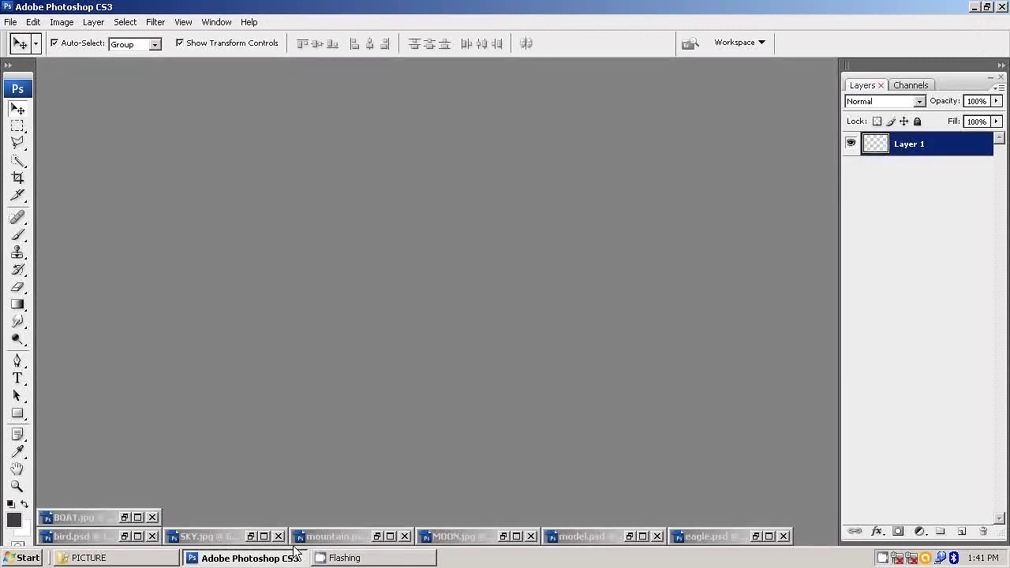
Select all of model.psd, copy the woman, and restore BOAT.jpg.
left_click(642, 536)
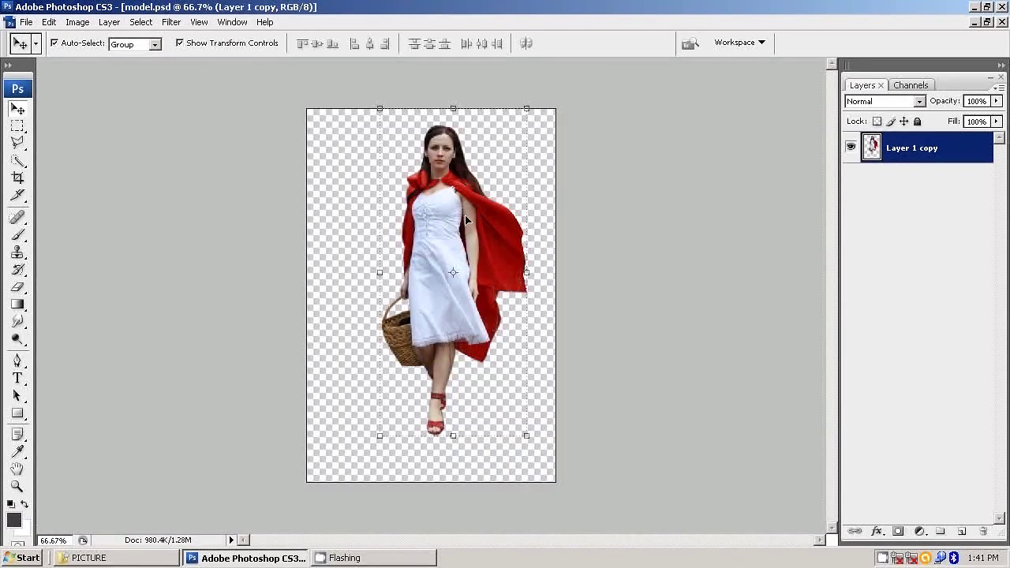
left_click(142, 22)
left_click(147, 39)
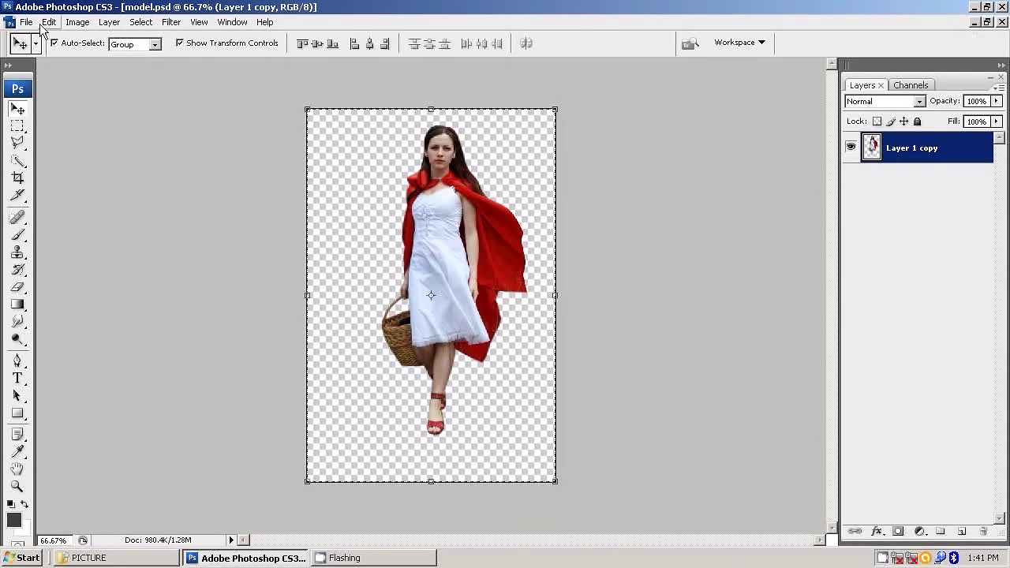
left_click(49, 22)
left_click(63, 120)
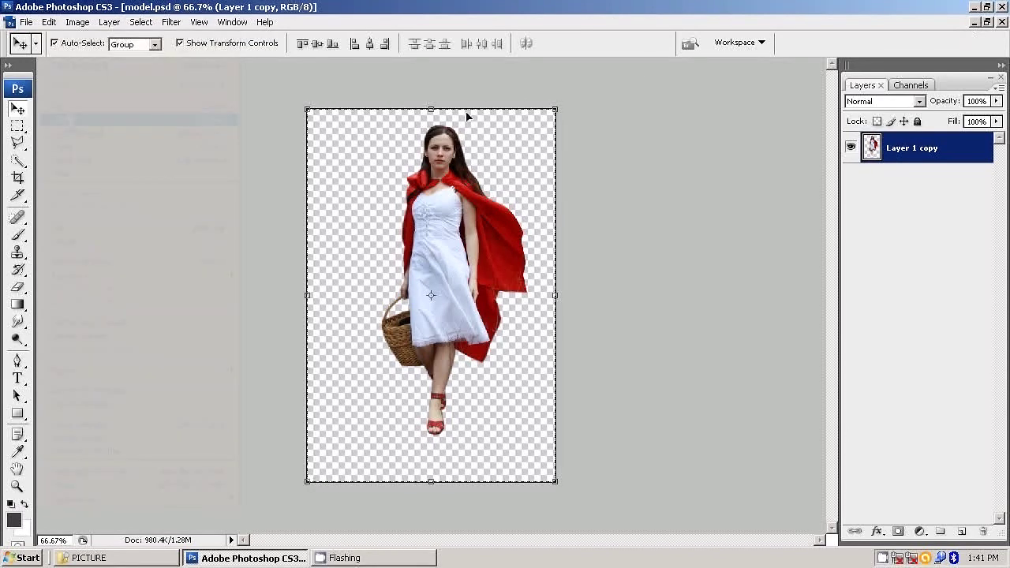
left_click(997, 24)
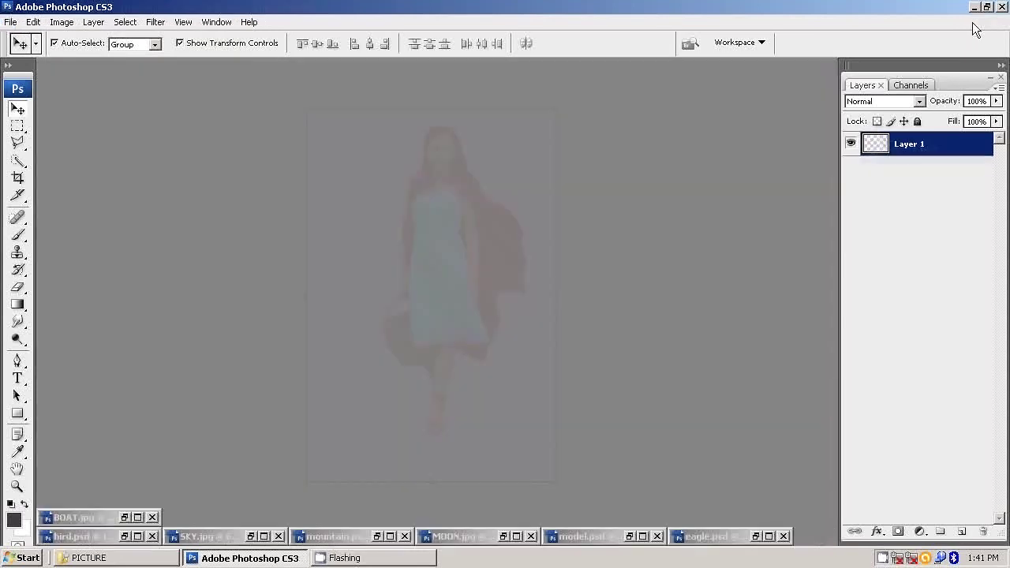
left_click(142, 516)
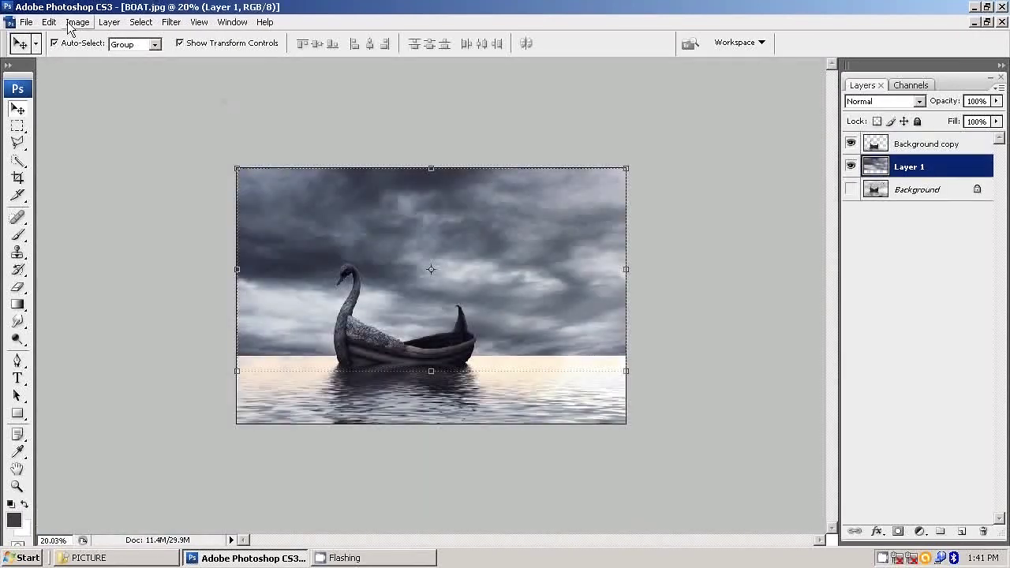
left_click(48, 22)
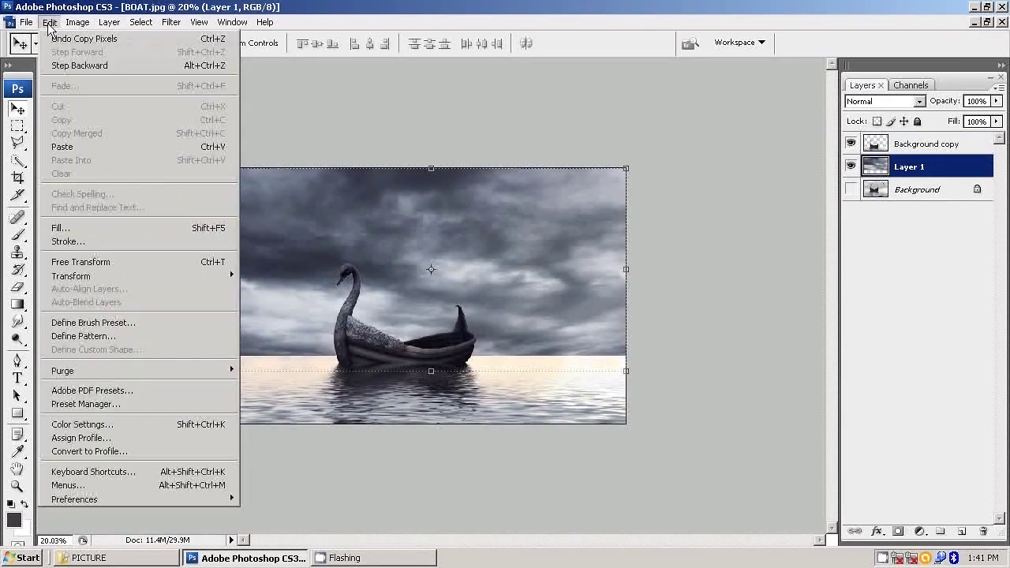
Paste the woman into BOAT.jpg, enlarging her and raising her above the boat.
left_click(68, 147)
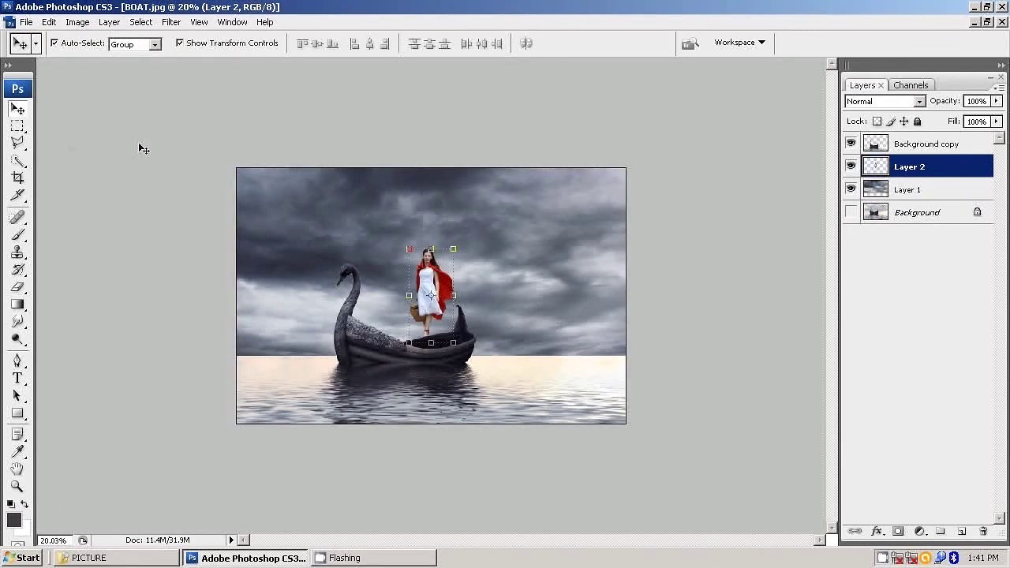
scroll(384, 181, "up", 1)
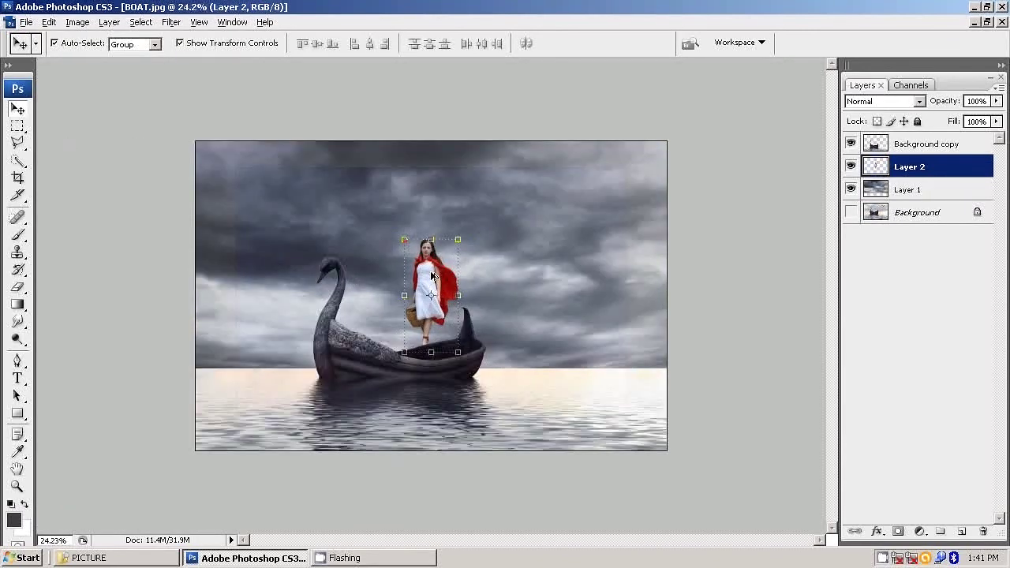
scroll(466, 235, "up", 1)
left_click_drag(465, 231, 481, 187)
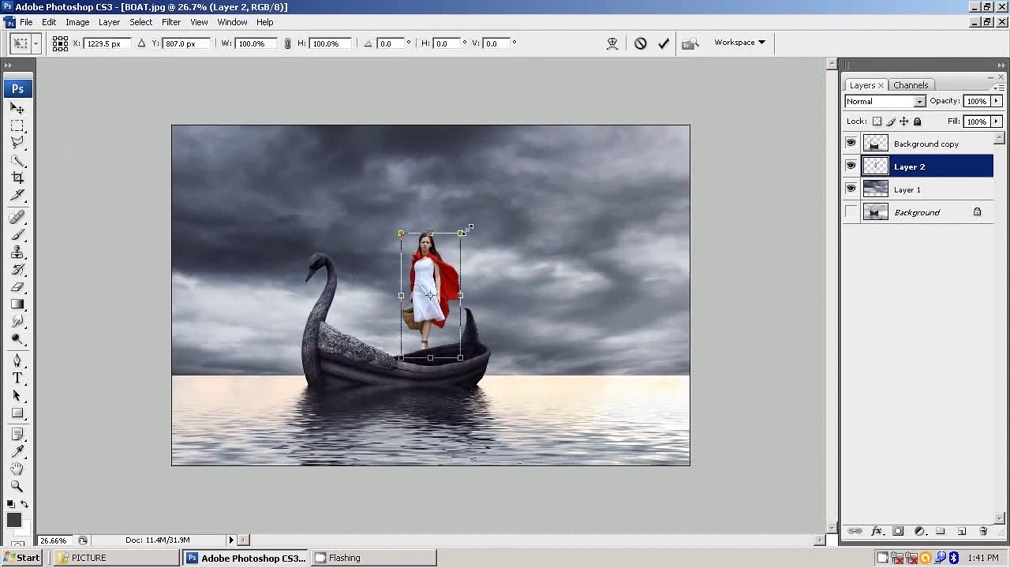
left_click_drag(442, 222, 490, 145)
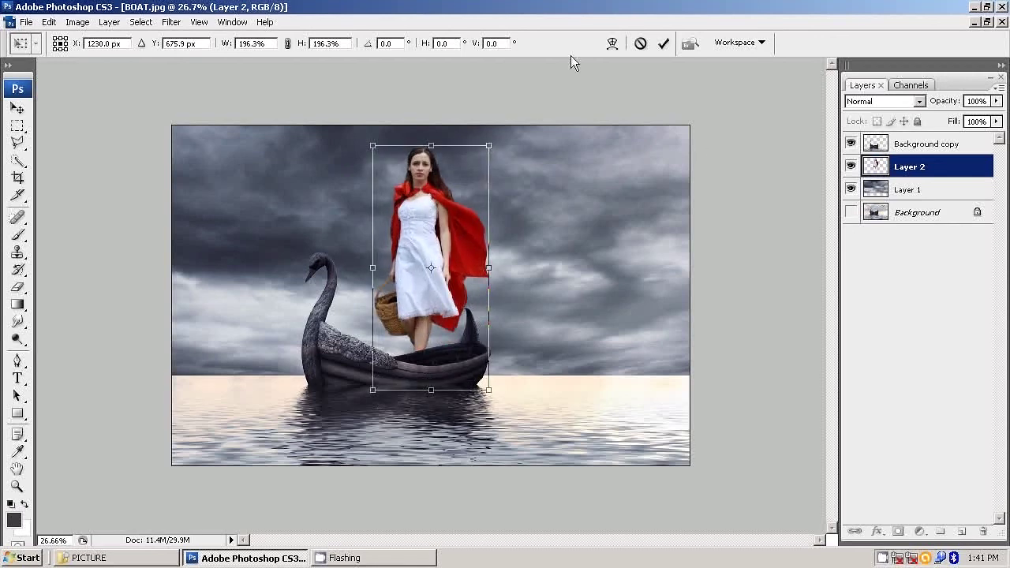
left_click(663, 44)
Move Layer 2 to the top, refine her to 103.1% inside the boat, and zoom in.
left_click_drag(916, 167, 924, 142)
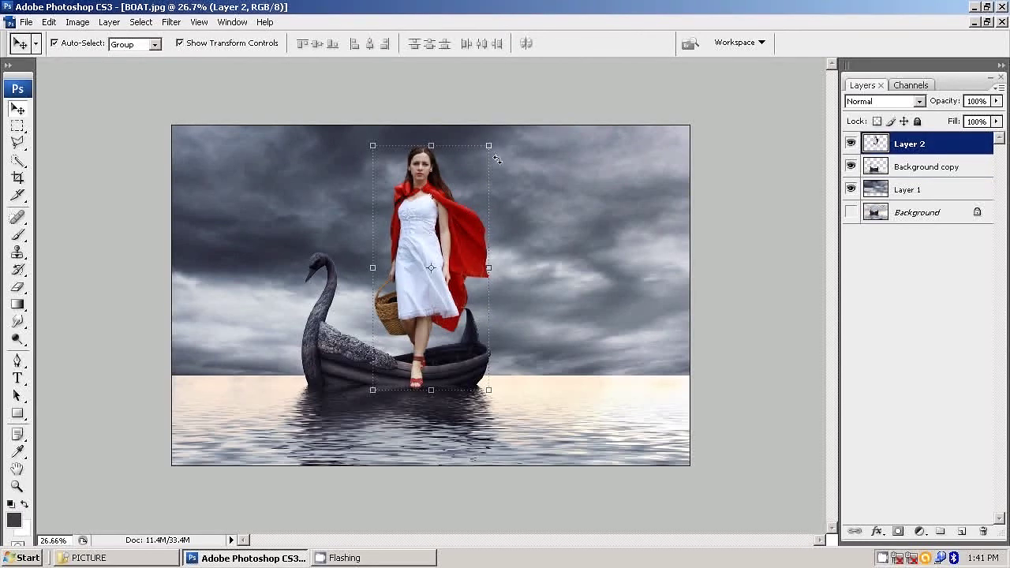
left_click_drag(490, 147, 497, 144)
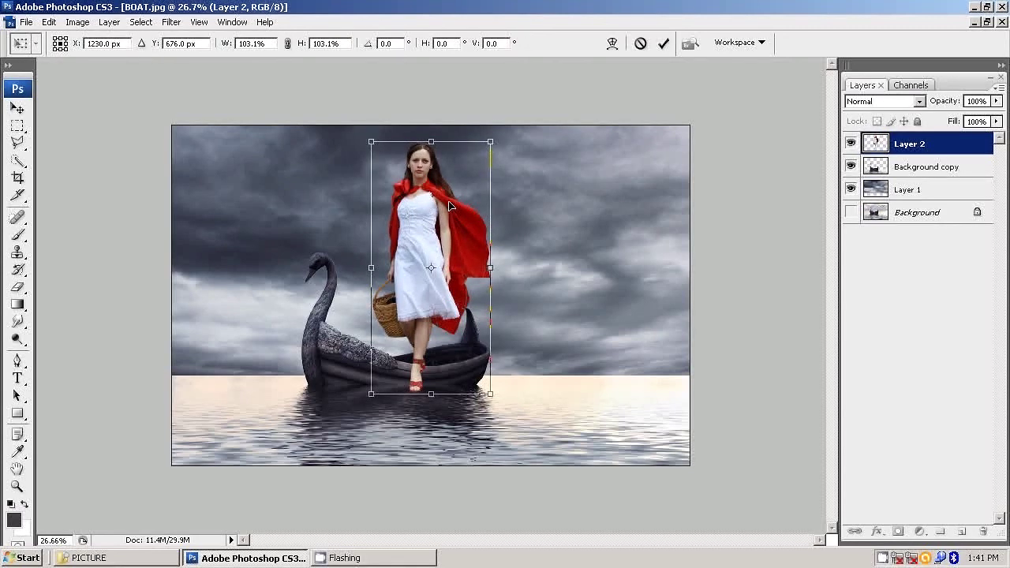
left_click_drag(450, 206, 441, 218)
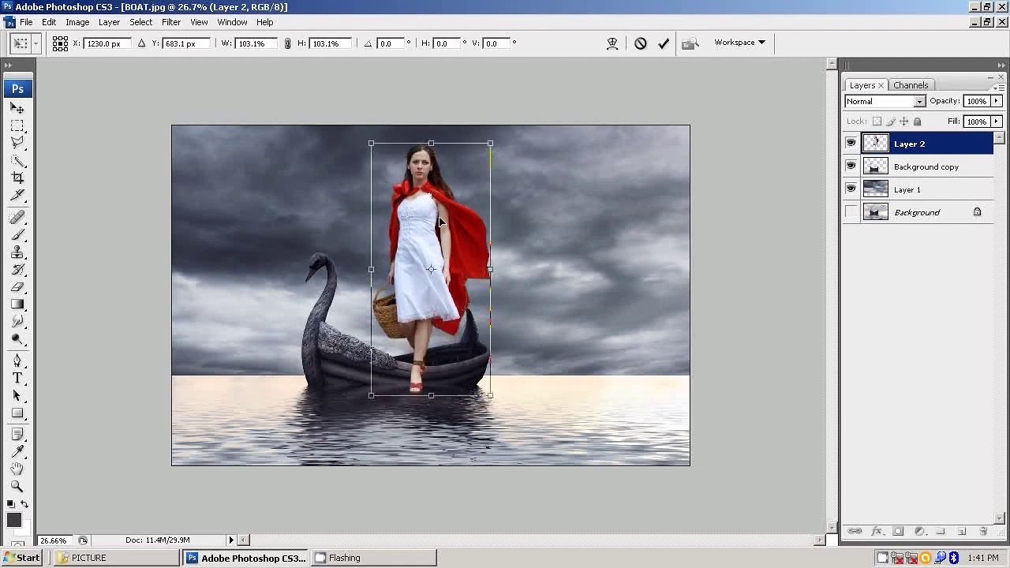
left_click(666, 46)
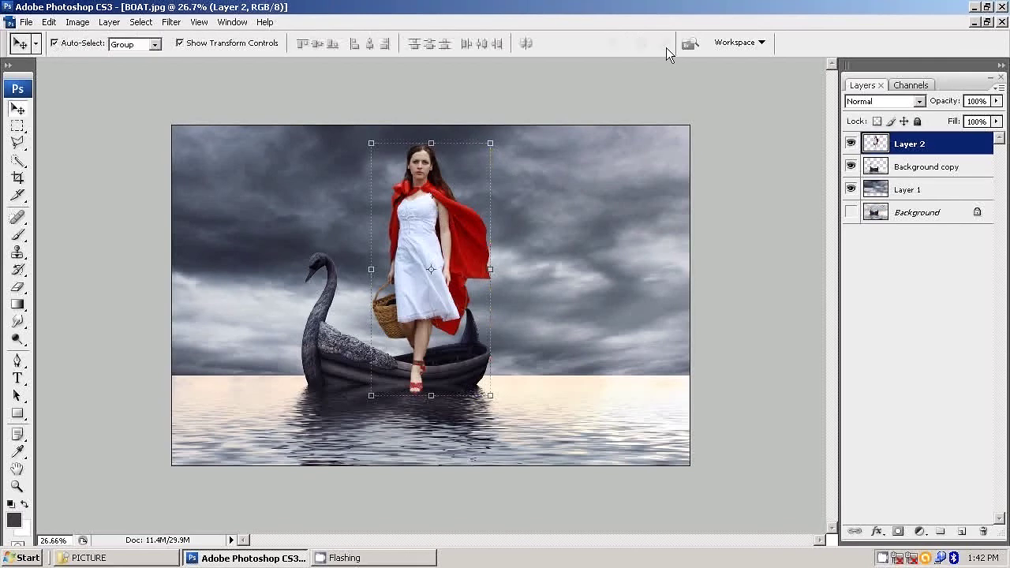
left_click(16, 486)
left_click(406, 353)
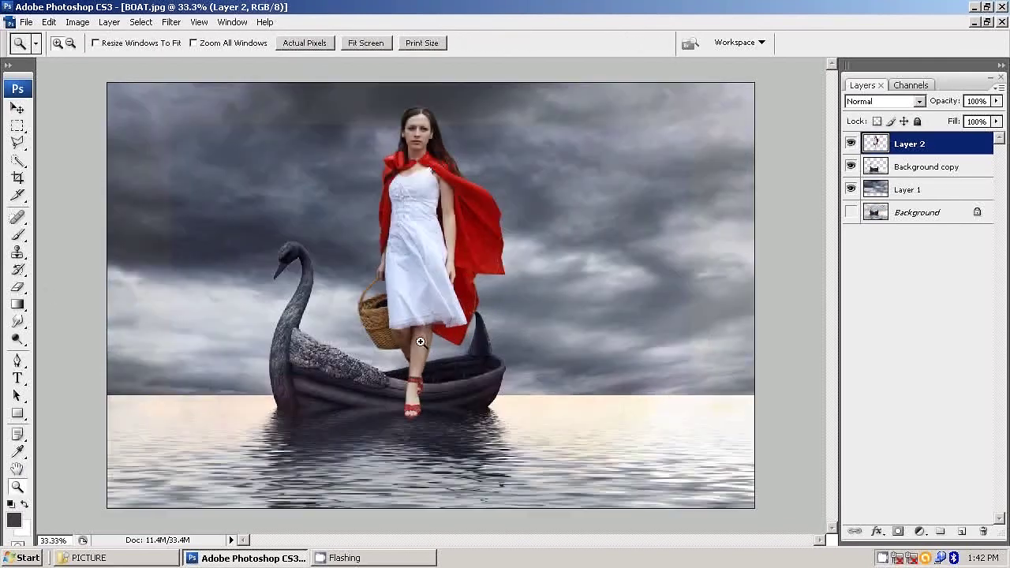
left_click(405, 354)
Lighten the shadows on the woman's inner legs with a 90 px Dodge brush.
left_click(427, 298)
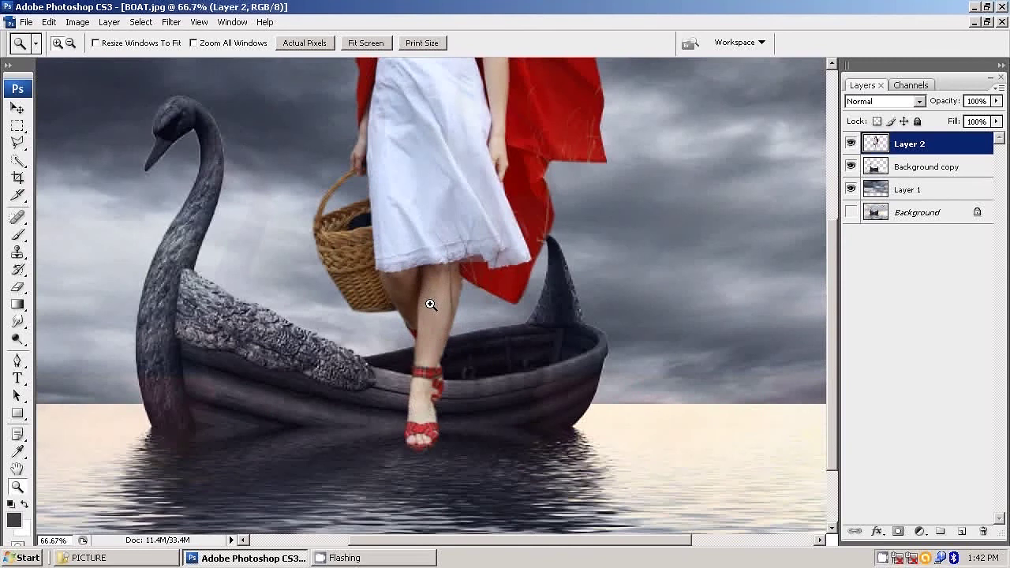
left_click(421, 299)
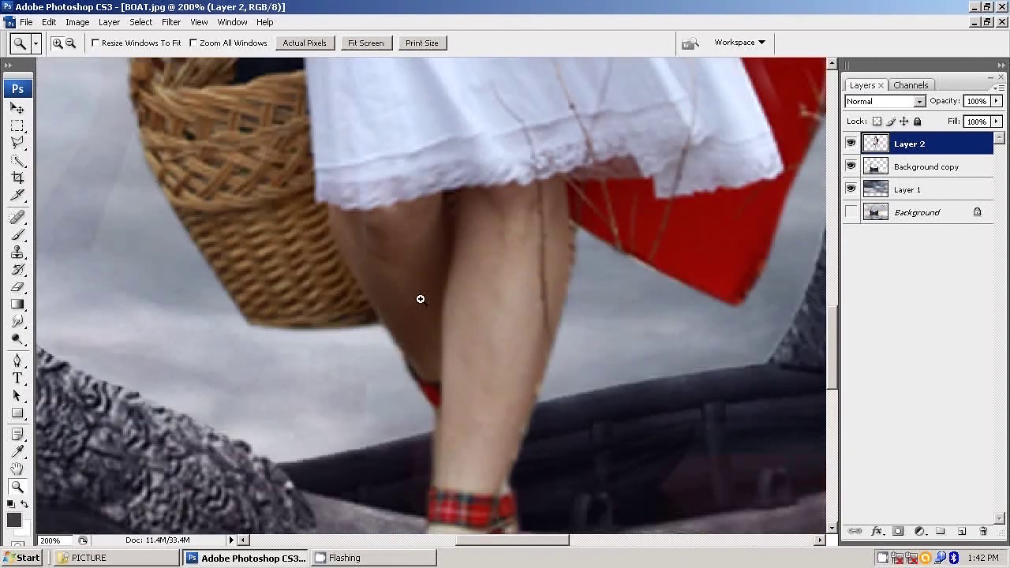
left_click(16, 340)
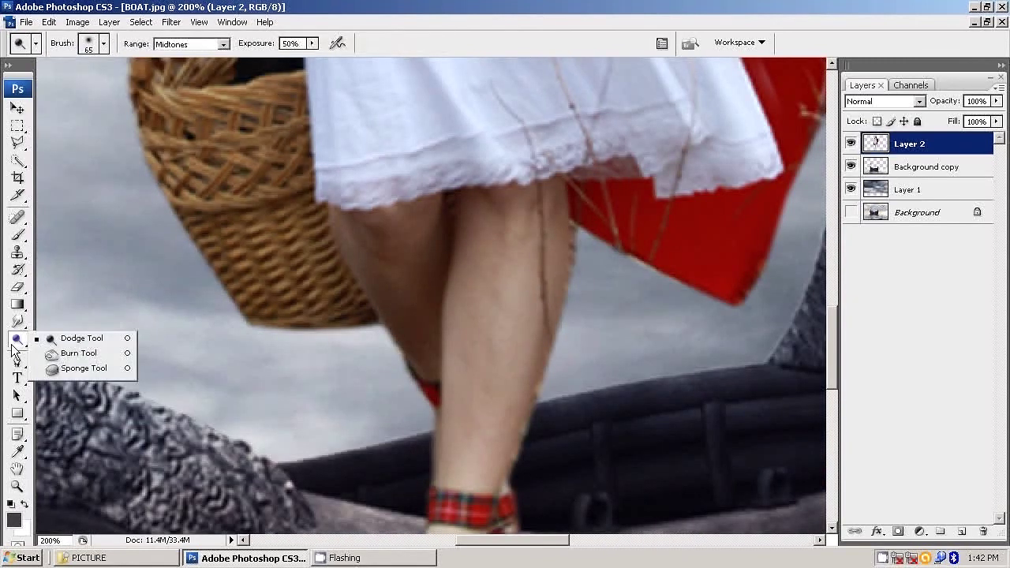
left_click(79, 337)
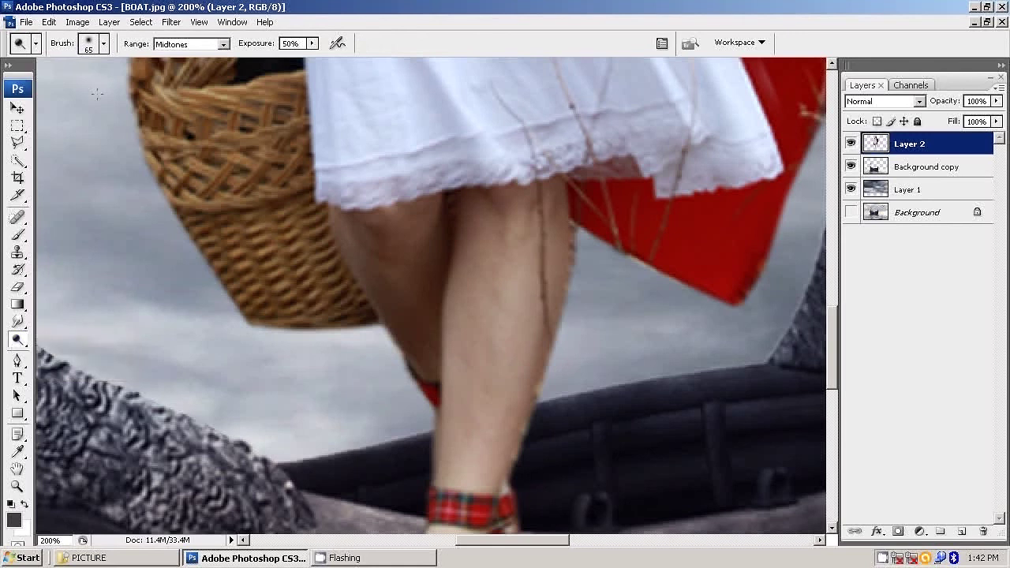
left_click(102, 45)
left_click_drag(100, 84, 90, 84)
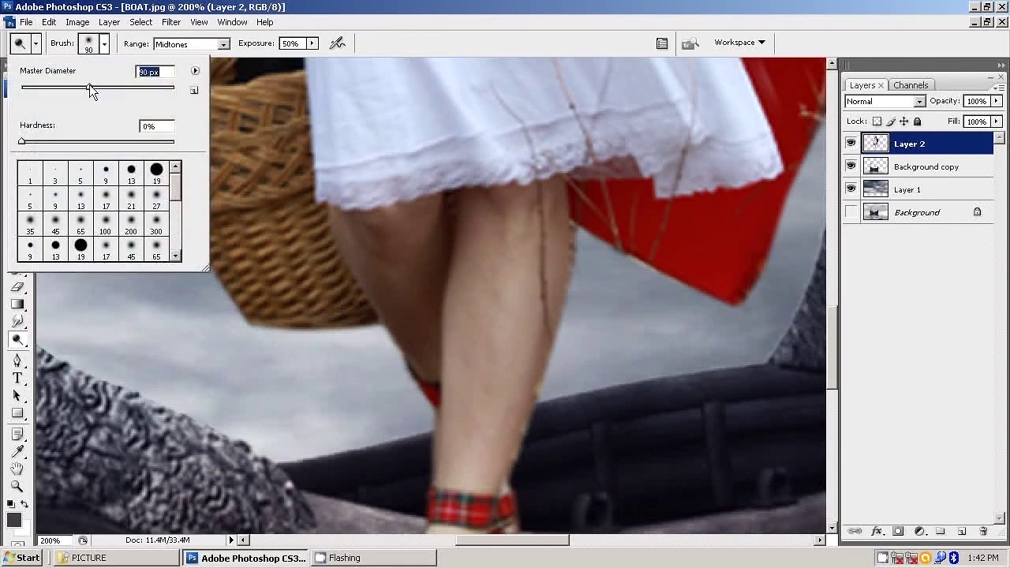
key("Return")
left_click_drag(423, 330, 425, 359)
left_click(419, 361)
mouse_move(410, 289)
left_mouse_down()
mouse_move(422, 232)
mouse_move(384, 255)
mouse_move(363, 247)
left_mouse_up()
left_click(421, 347)
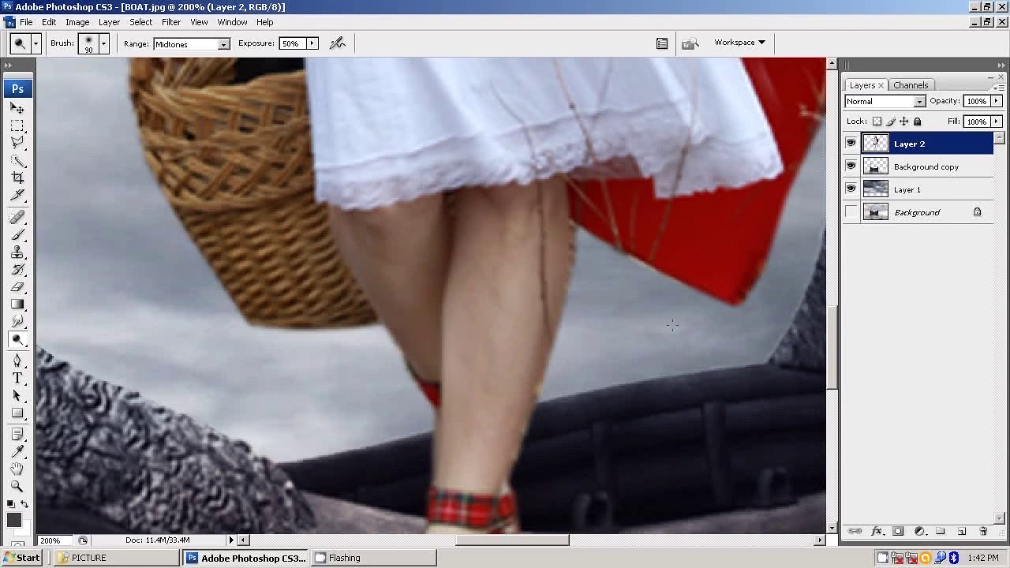
Fit the image on screen and nudge the woman slightly right in the boat.
left_click(17, 486)
left_click(17, 108)
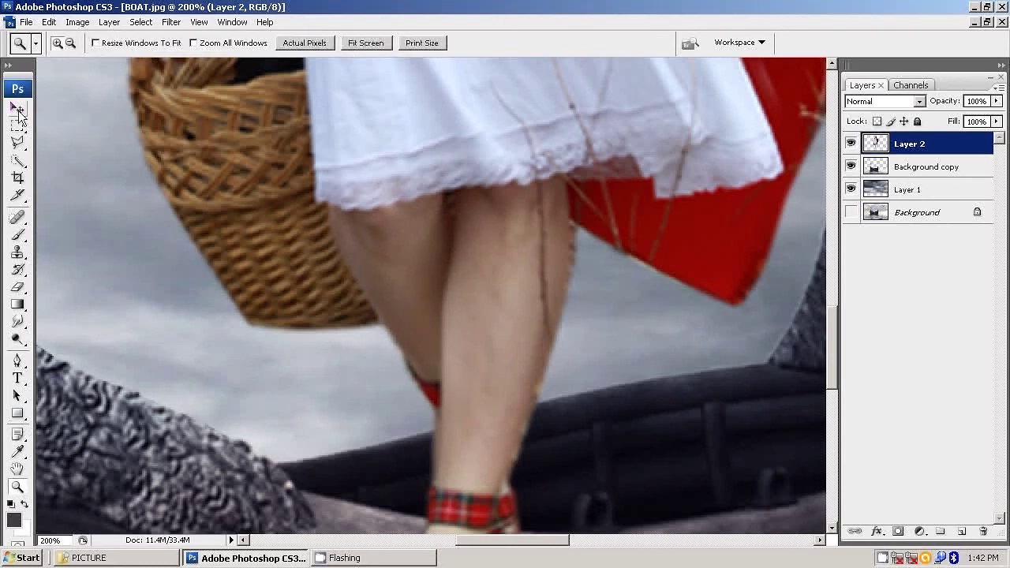
left_click(16, 486)
left_click(365, 43)
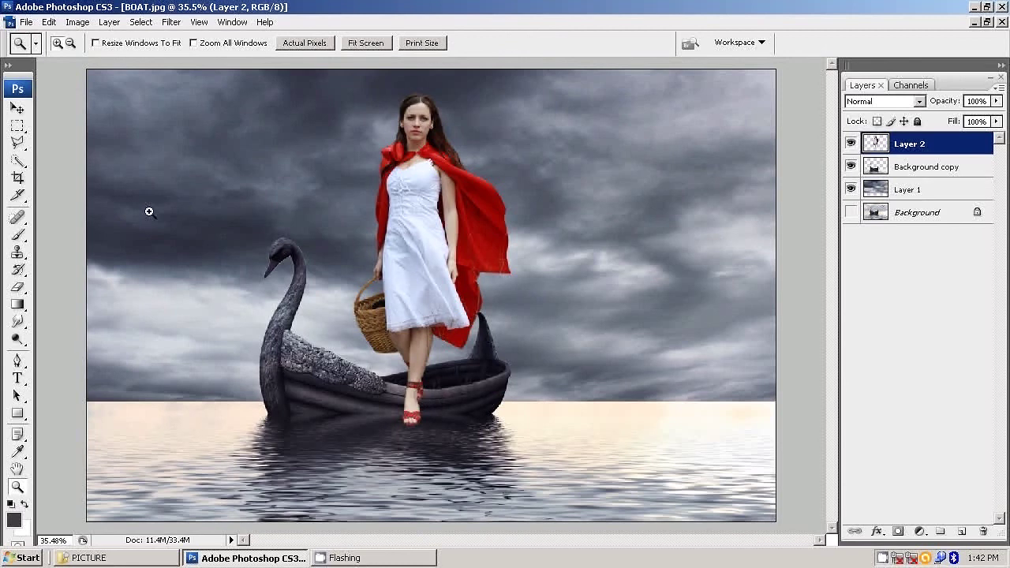
left_click(17, 109)
left_click_drag(406, 230, 423, 231)
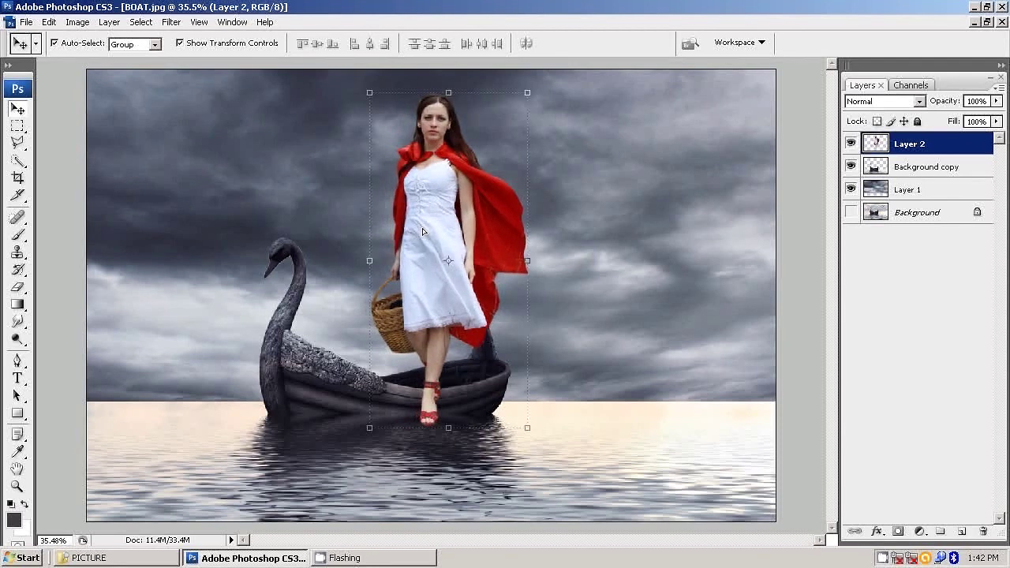
Zoom in closely on the woman's foot and shoe at the boat's rim.
left_click(30, 485)
left_click(447, 386)
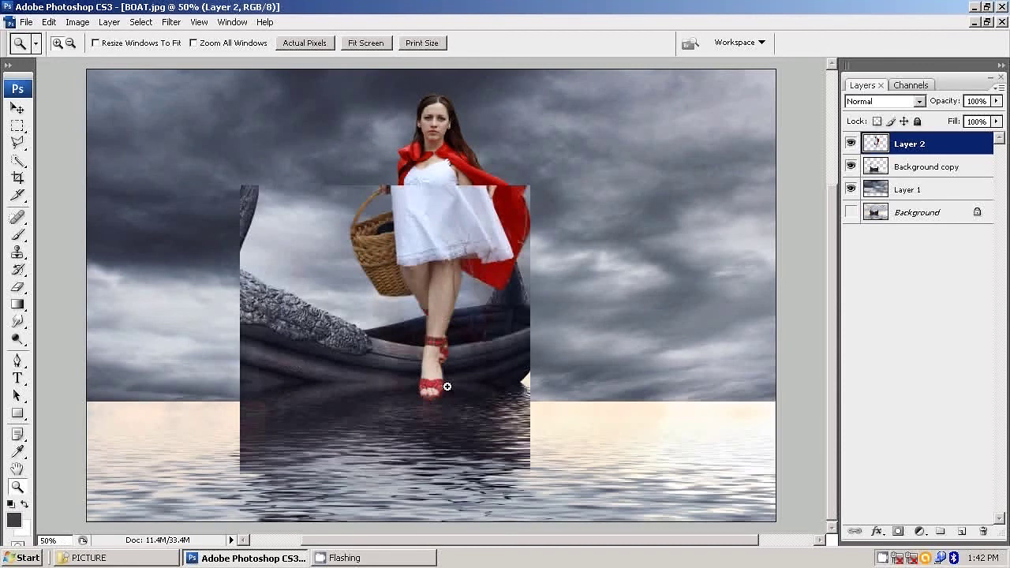
left_click(447, 387)
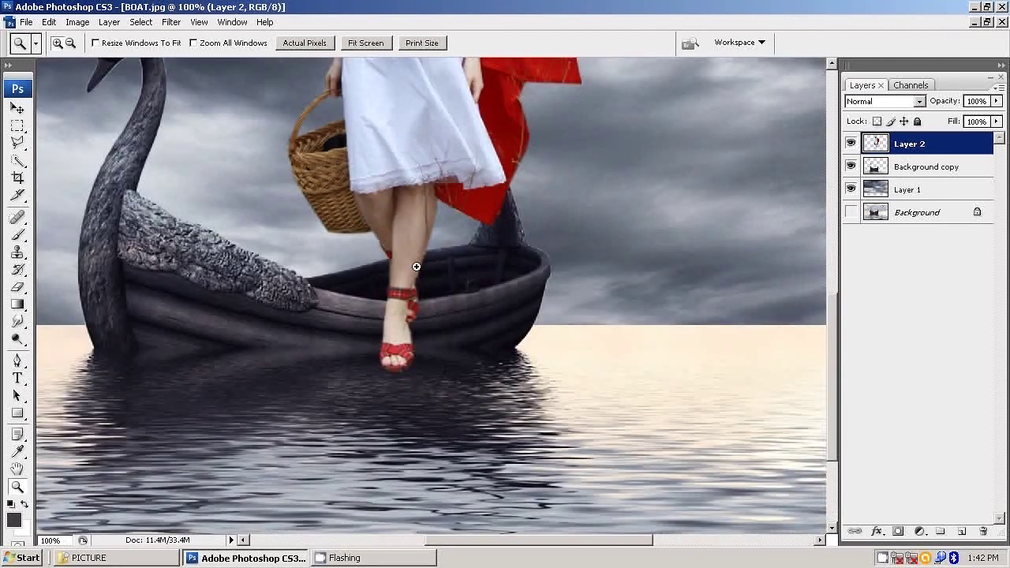
left_click(415, 272)
left_click(430, 350)
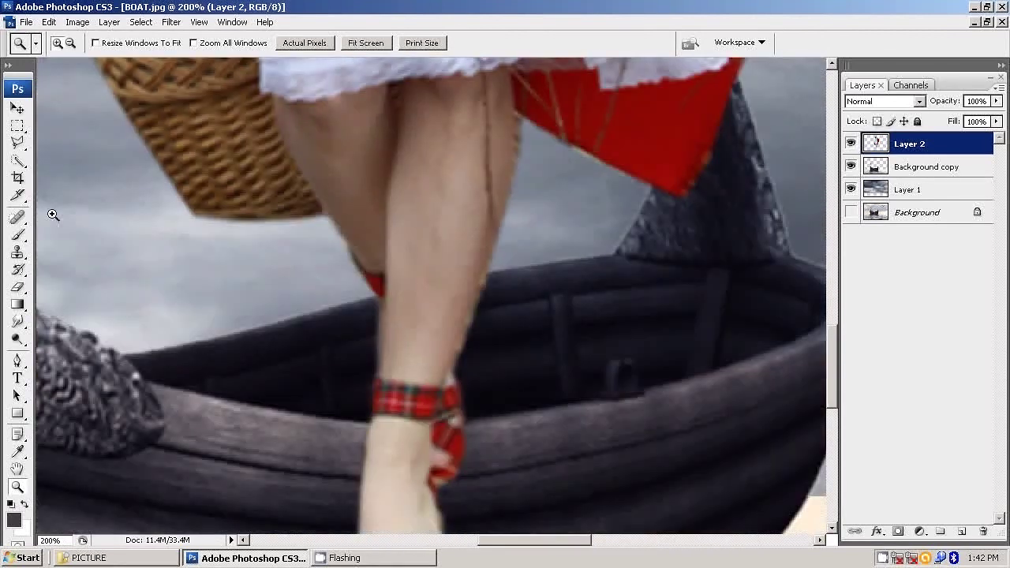
left_click(17, 142)
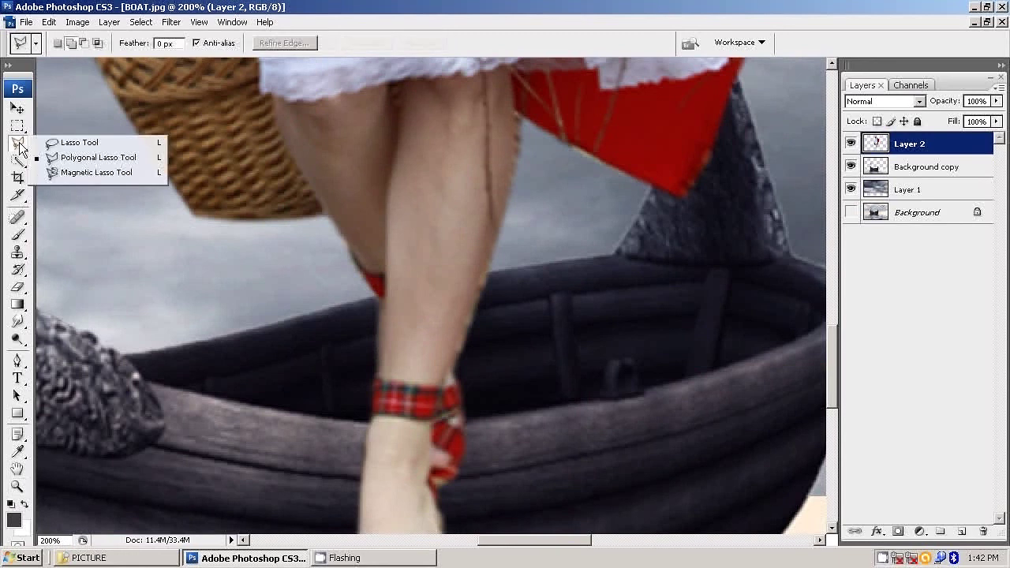
left_click(86, 157)
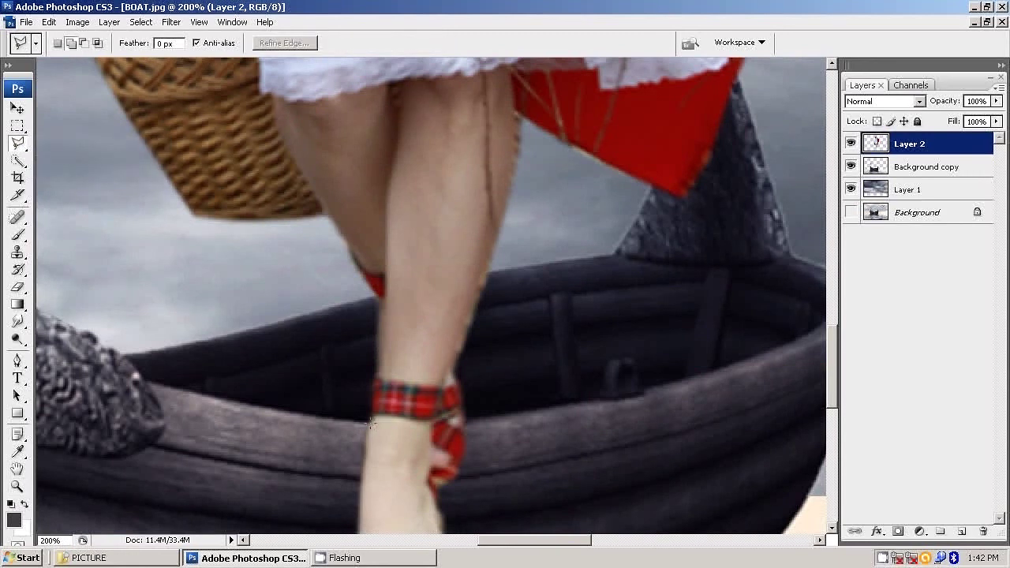
Outline the foot below the rim with the Polygonal Lasso and cut it away.
left_click(370, 423)
left_click(471, 423)
left_click(498, 505)
scroll(498, 489, "down", 5)
left_click(311, 351)
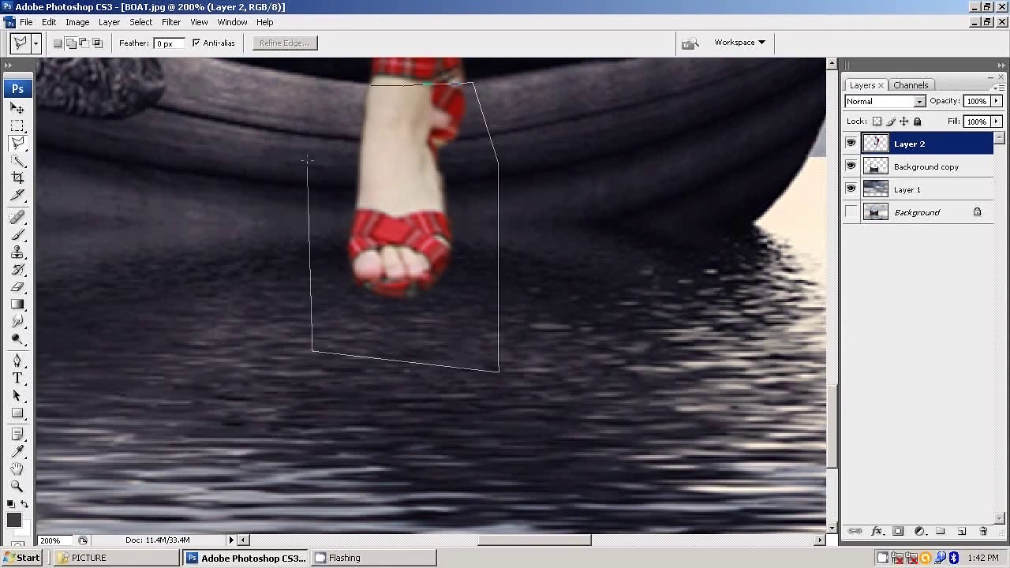
double_click(283, 104)
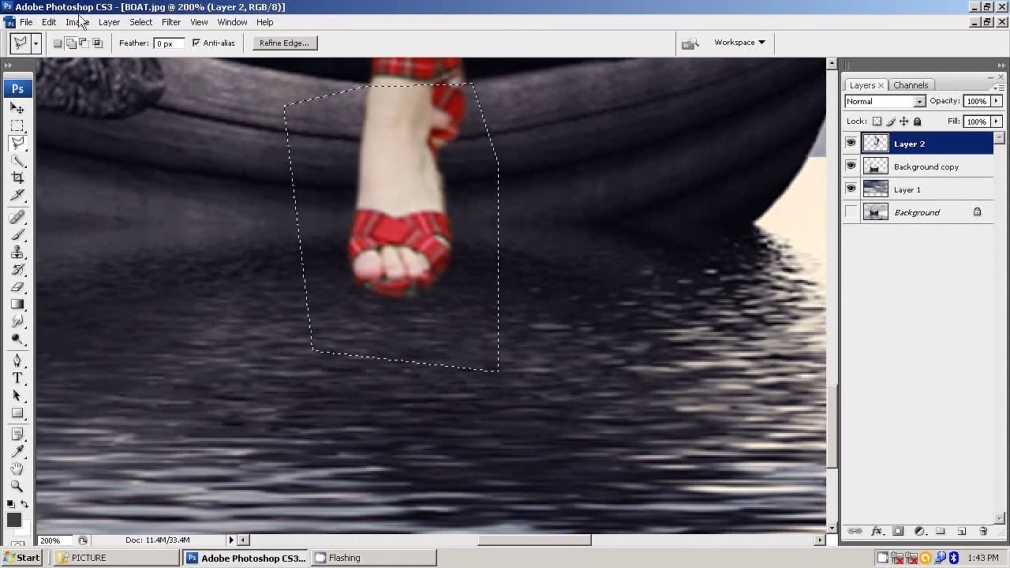
left_click(49, 22)
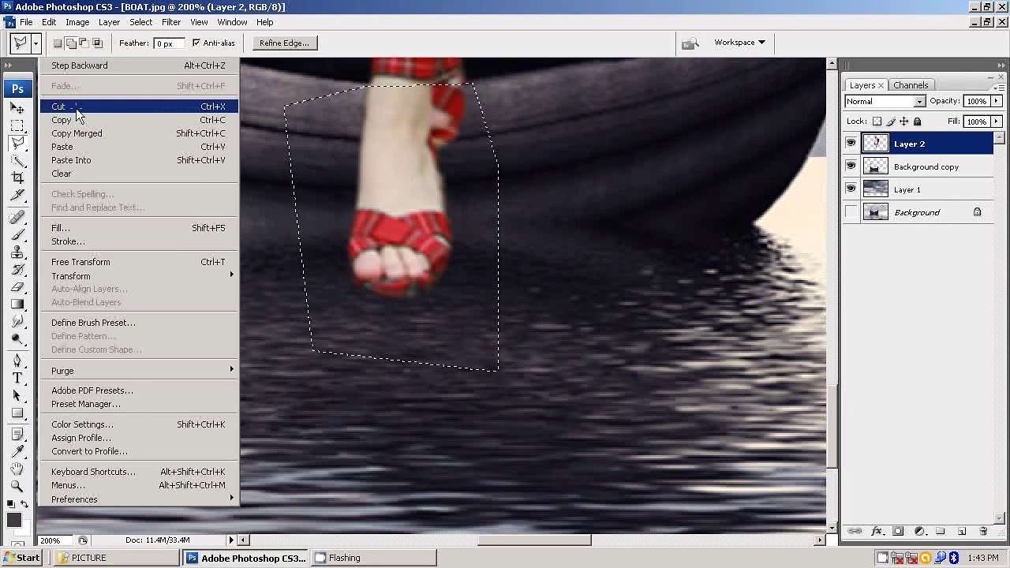
left_click(76, 107)
Turn off Show Transform Controls for the Move tool on the woman's layer.
scroll(476, 322, "down", 2)
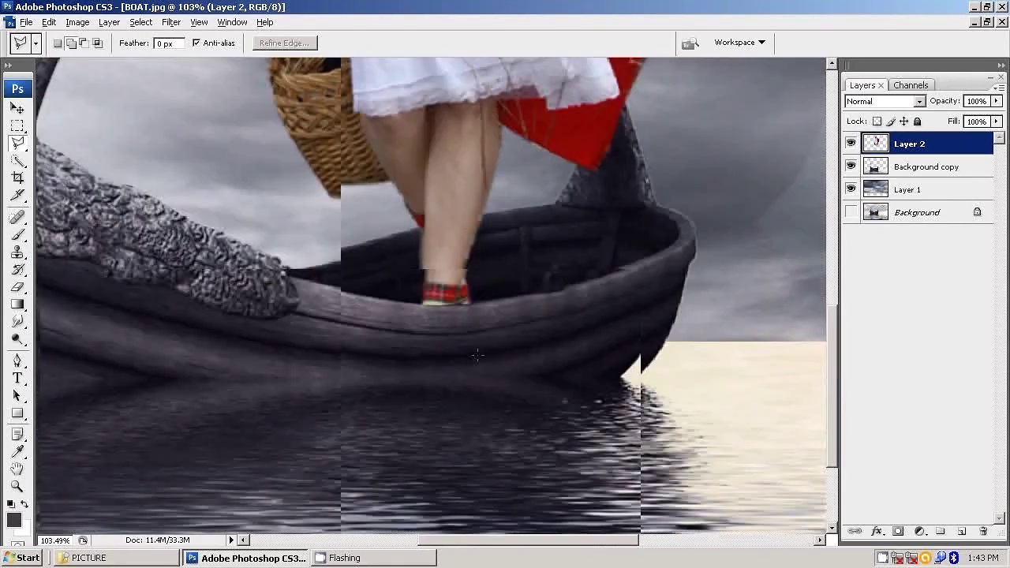
scroll(477, 339, "down", 2)
scroll(476, 355, "down", 1)
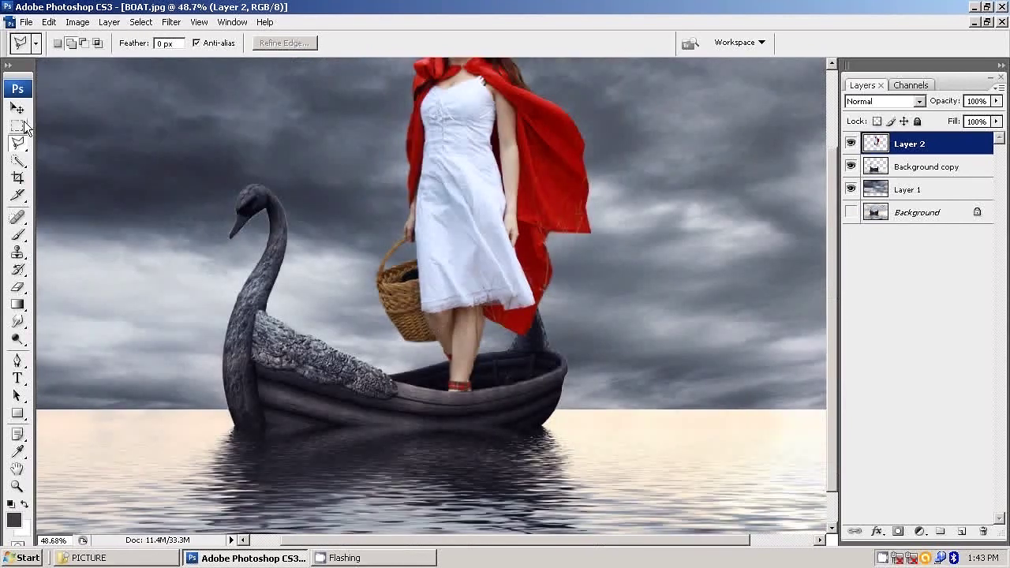
left_click(17, 108)
scroll(687, 158, "down", 1)
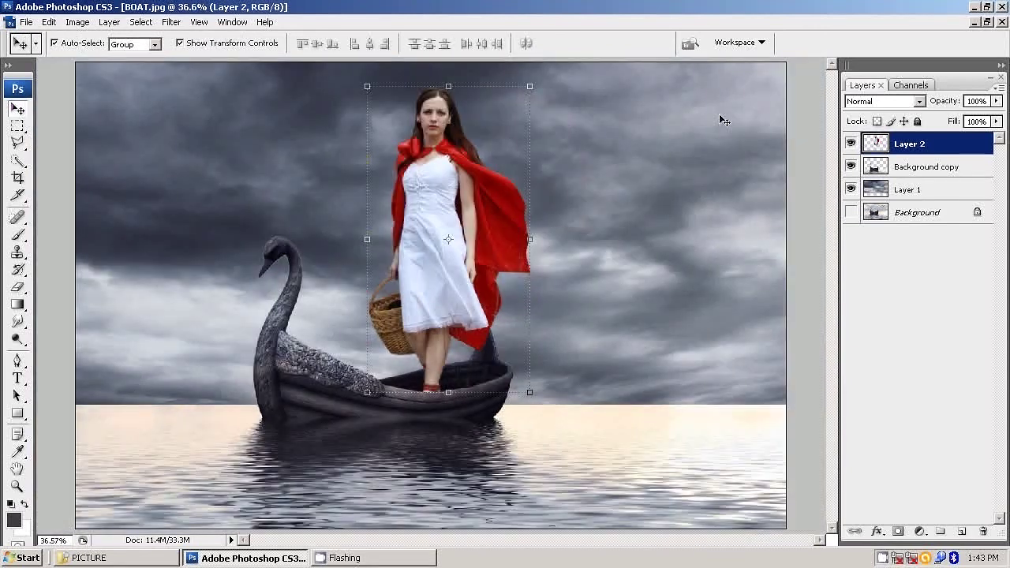
left_click(180, 43)
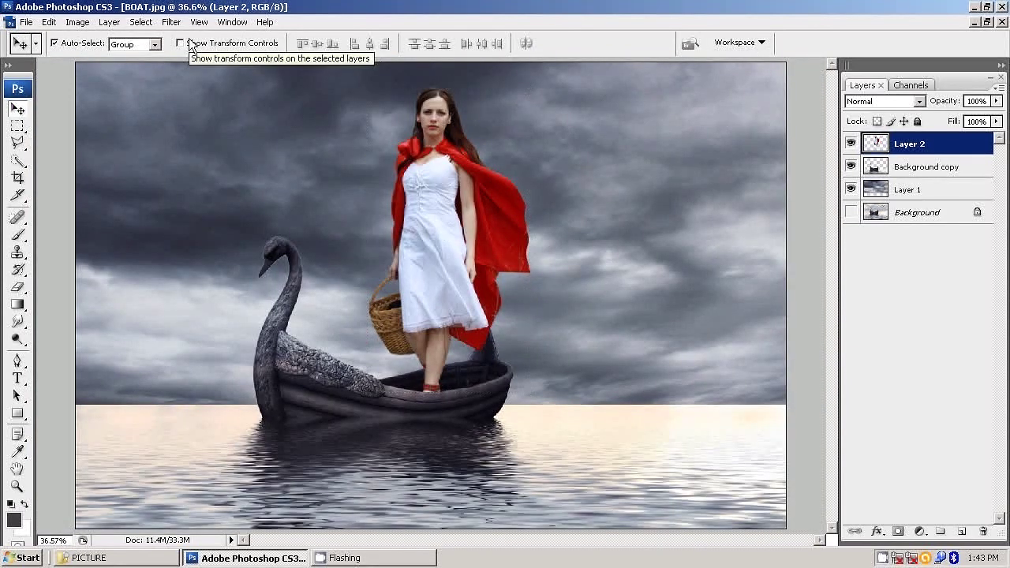
left_click(181, 44)
left_click(180, 44)
left_click(180, 44)
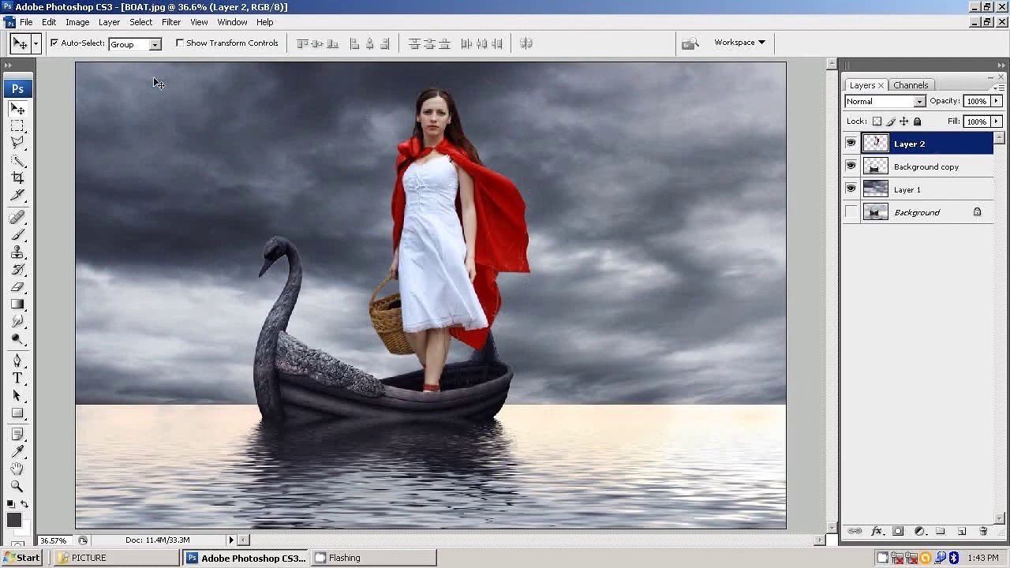
left_click(87, 23)
mouse_move(98, 60)
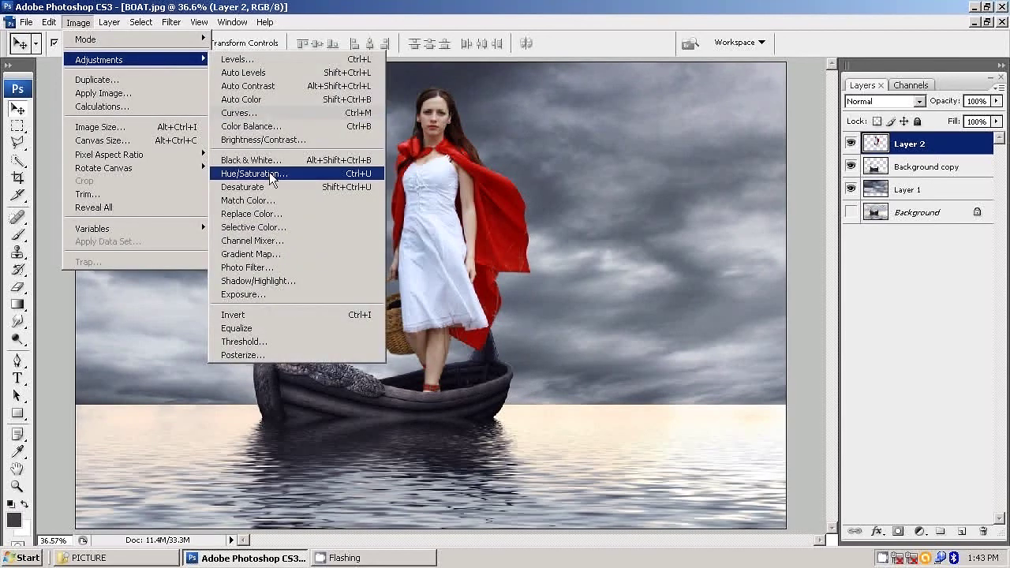
Desaturate the woman's layer to -54 saturation with Hue/Saturation.
left_click(271, 179)
left_click_drag(855, 332, 814, 342)
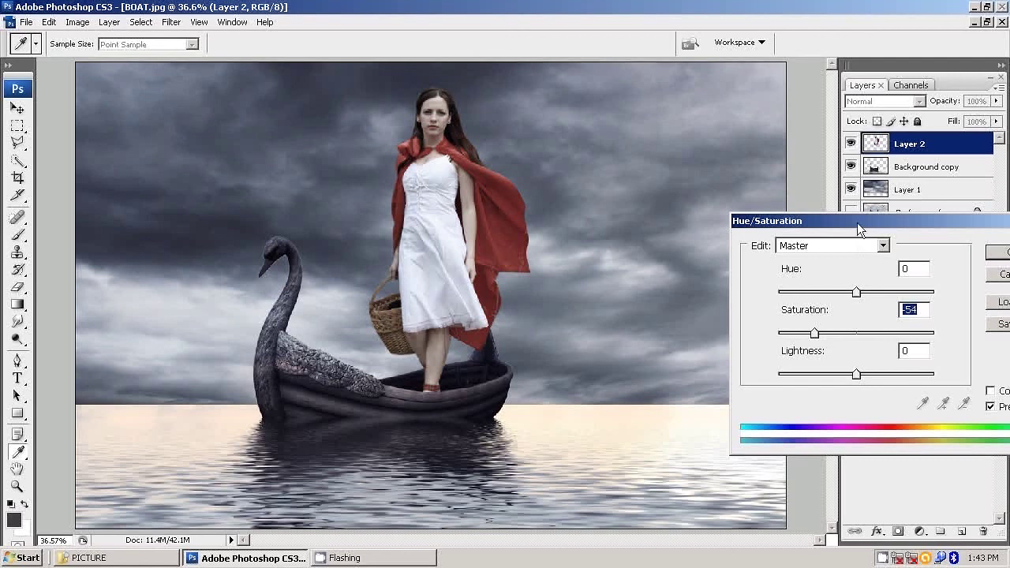
left_click_drag(857, 222, 752, 224)
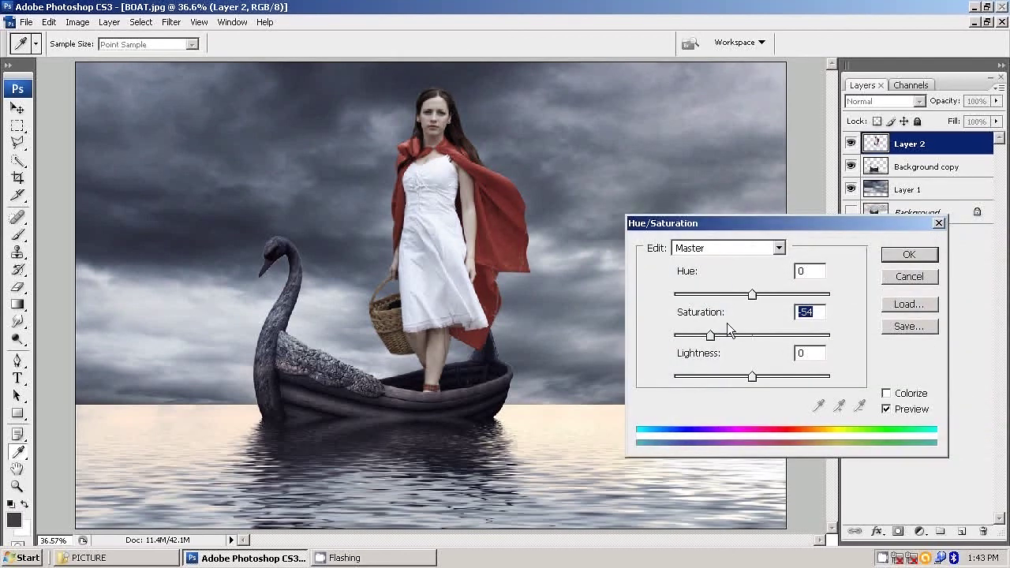
left_click(894, 254)
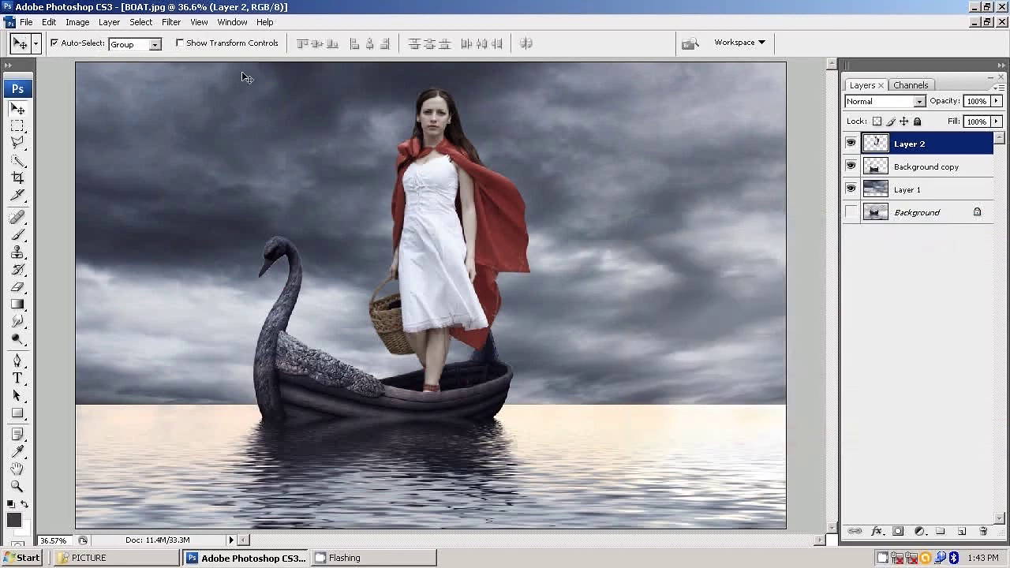
Give the woman a Brightness/Contrast tweak of -3 brightness and +3 contrast.
left_click(77, 22)
mouse_move(99, 60)
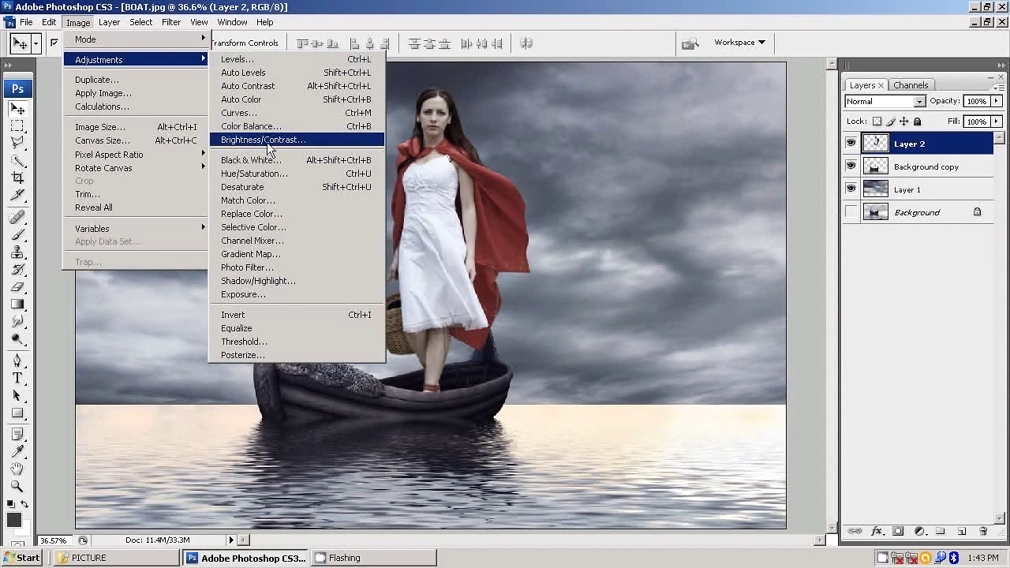
left_click(268, 148)
left_click_drag(673, 105, 672, 102)
left_click_drag(671, 144, 677, 144)
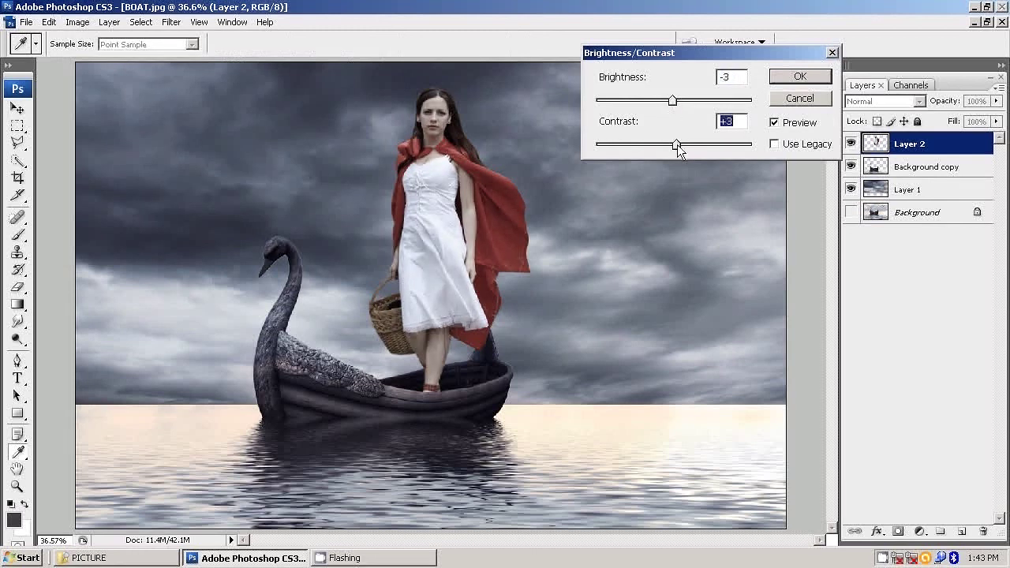
left_click_drag(673, 101, 672, 103)
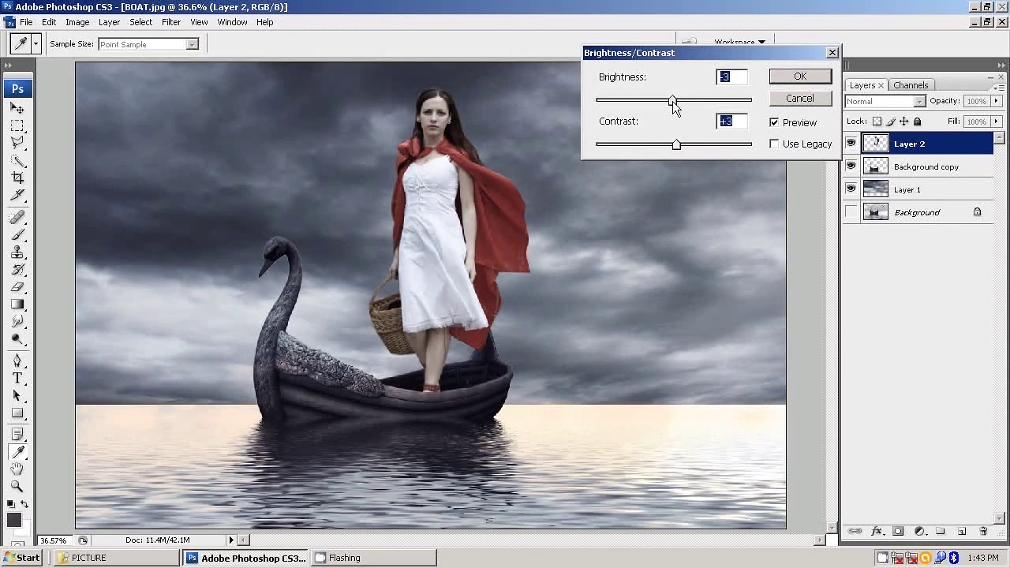
left_click(797, 77)
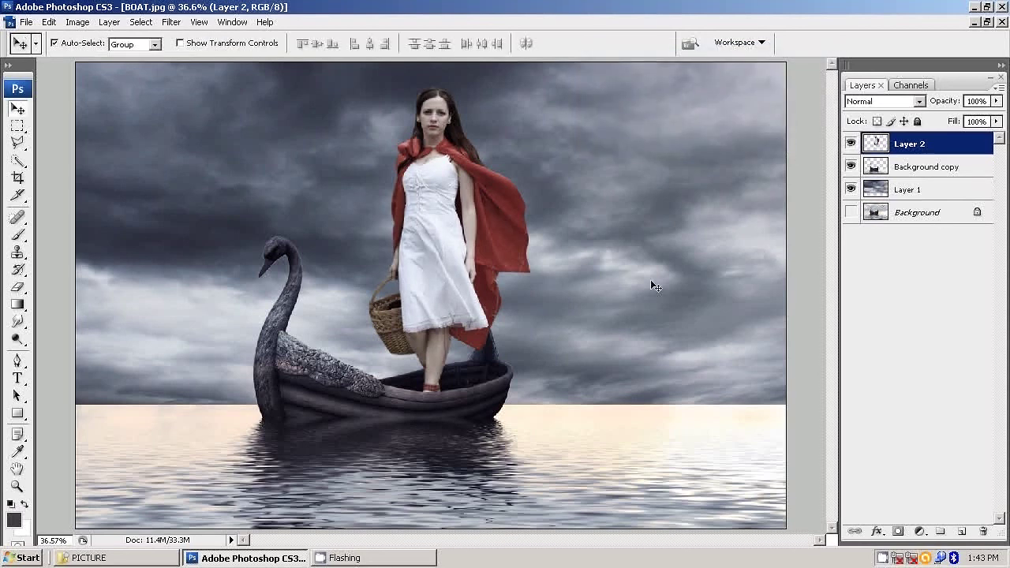
Copy the whole mountain.psd image and return to BOAT.jpg.
scroll(544, 276, "down", 1)
scroll(536, 277, "down", 1)
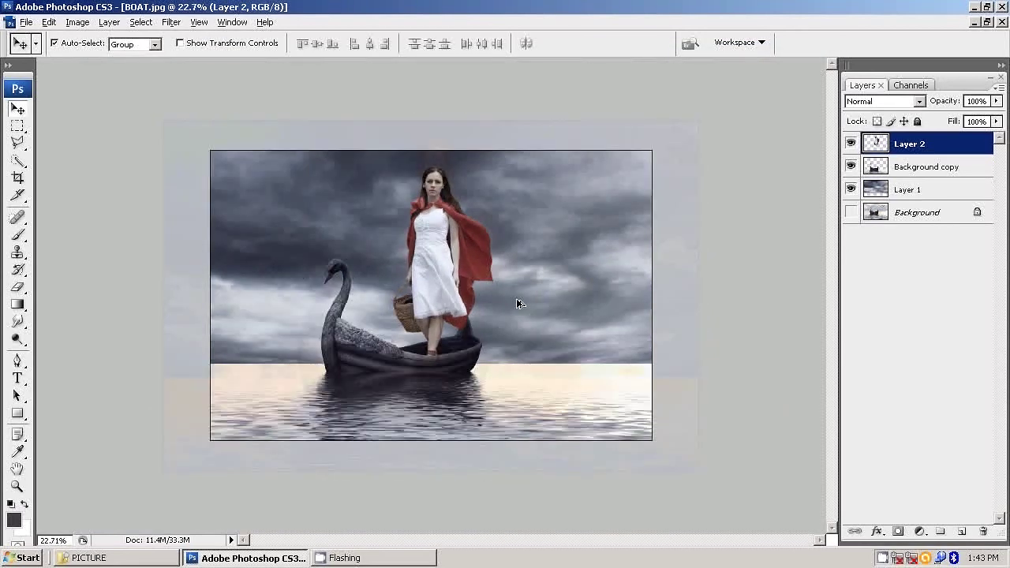
scroll(525, 277, "down", 1)
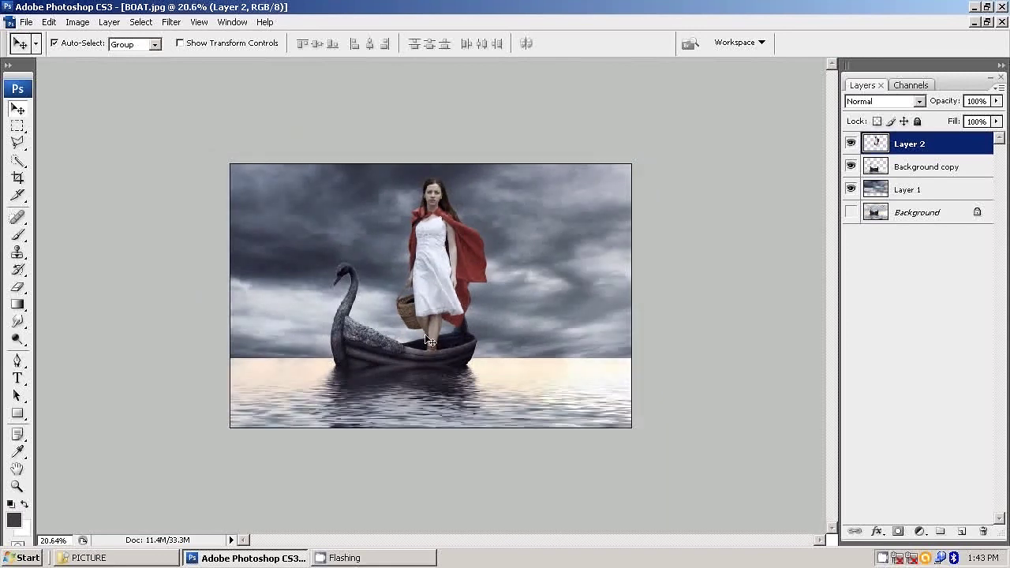
left_click(976, 24)
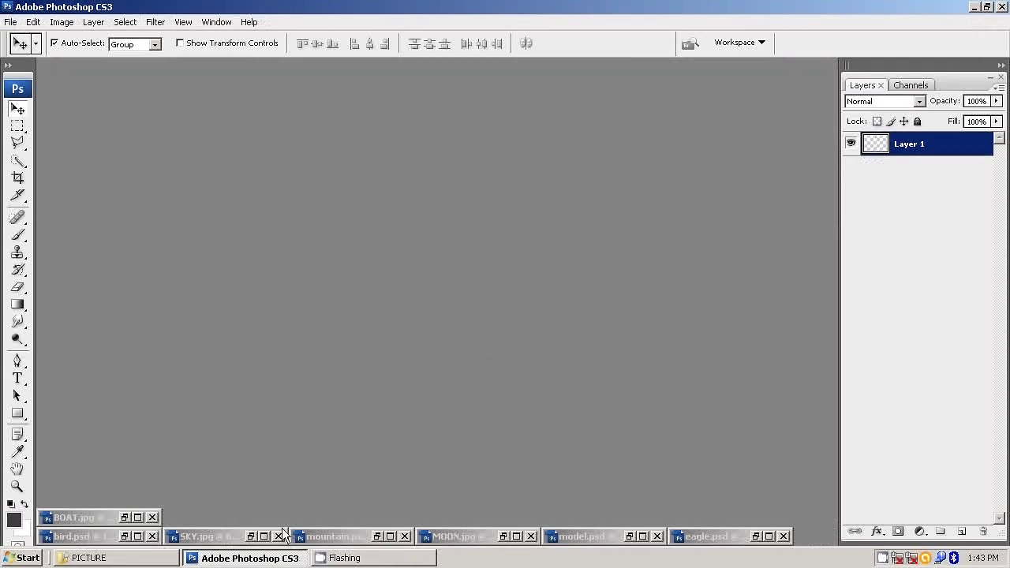
left_click(390, 536)
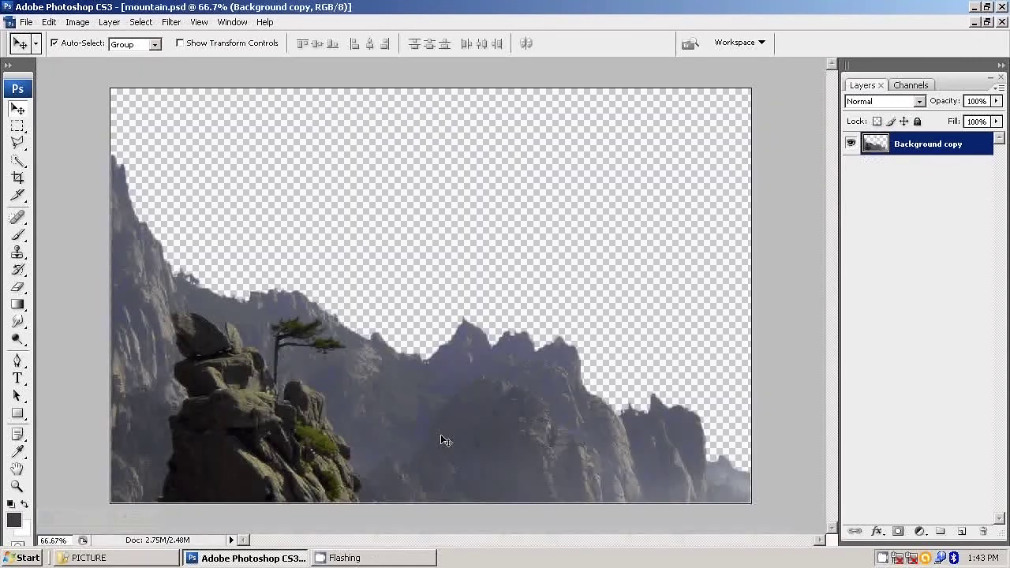
left_click(143, 23)
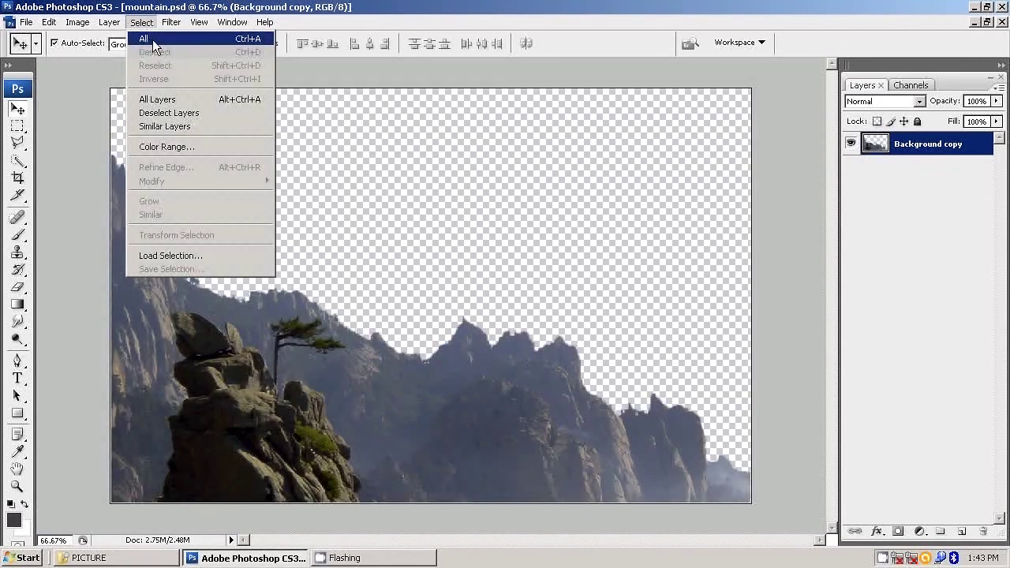
left_click(153, 41)
left_click(49, 22)
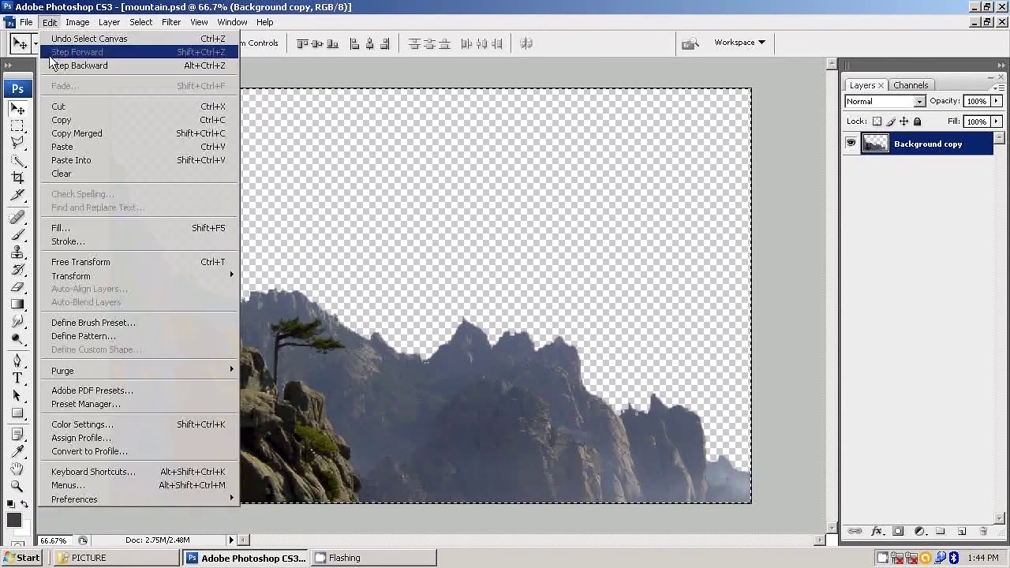
left_click(62, 120)
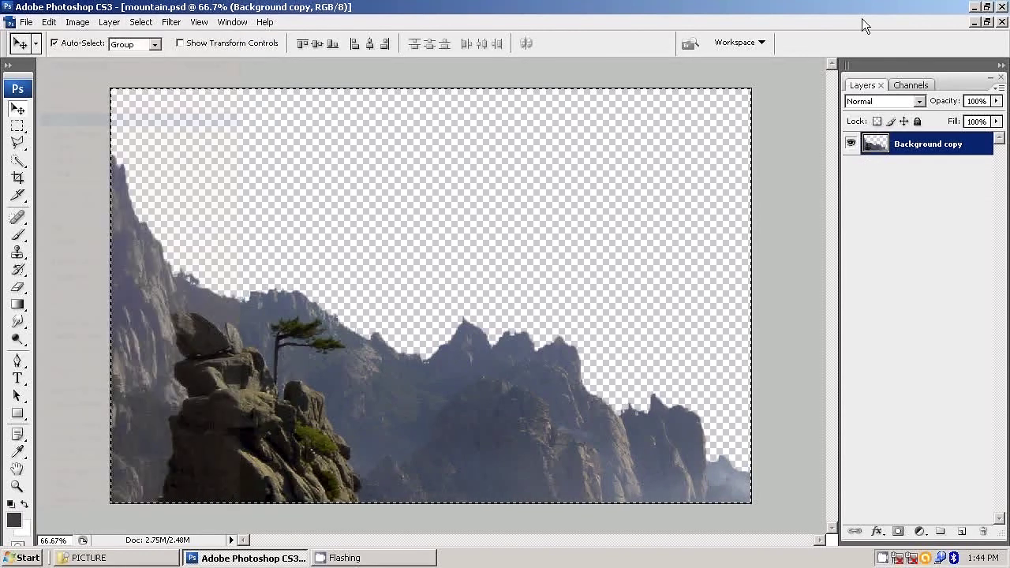
left_click(974, 22)
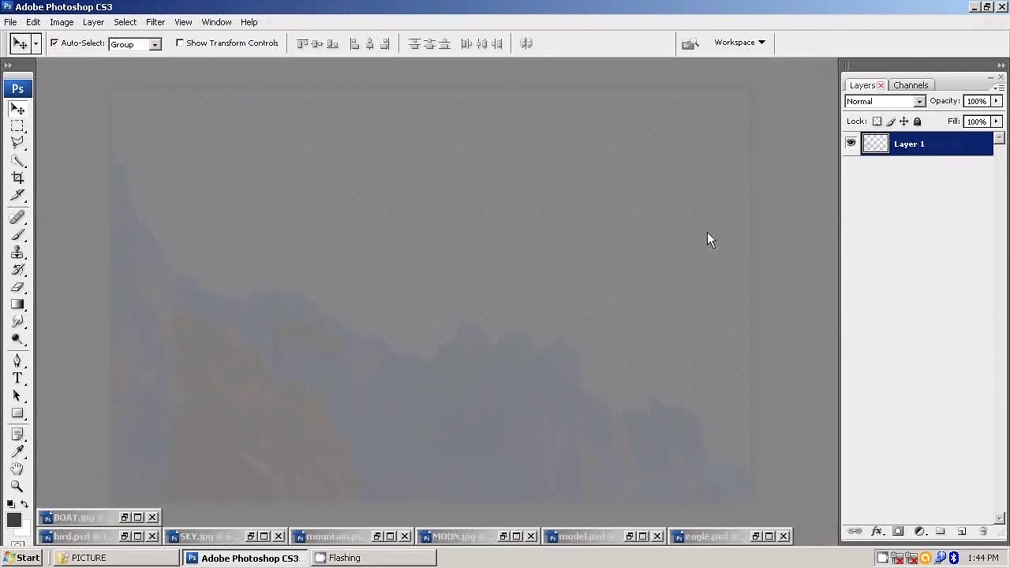
left_click(137, 516)
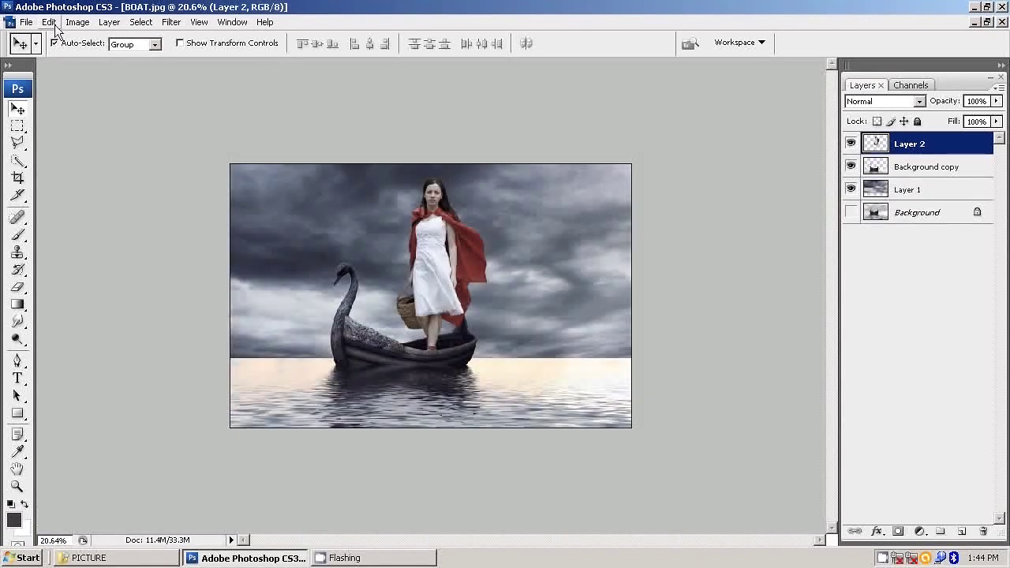
Paste the mountain as Layer 3 and free-transform it, flipping it horizontally.
left_click(54, 24)
left_click(68, 144)
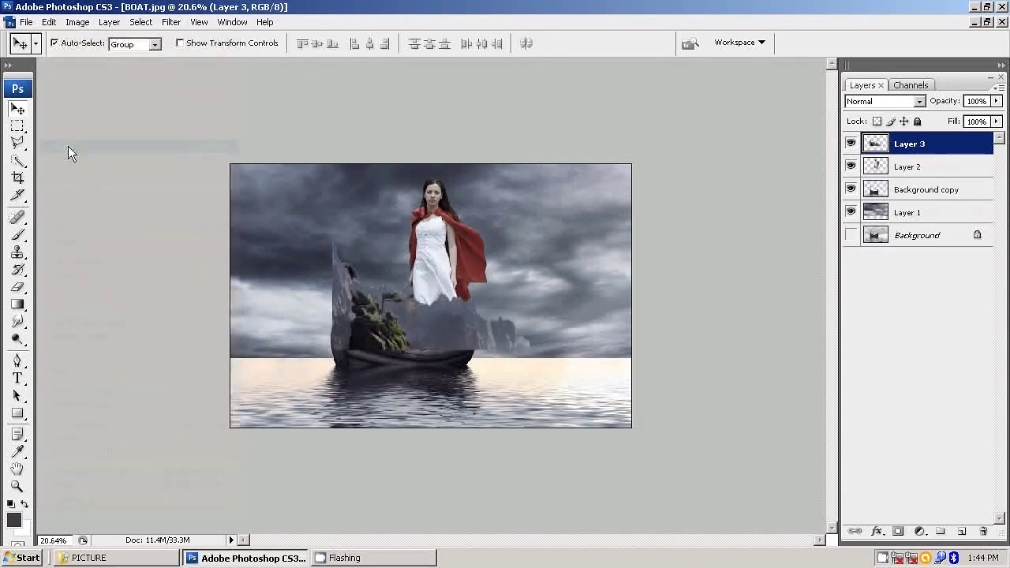
left_click(851, 143)
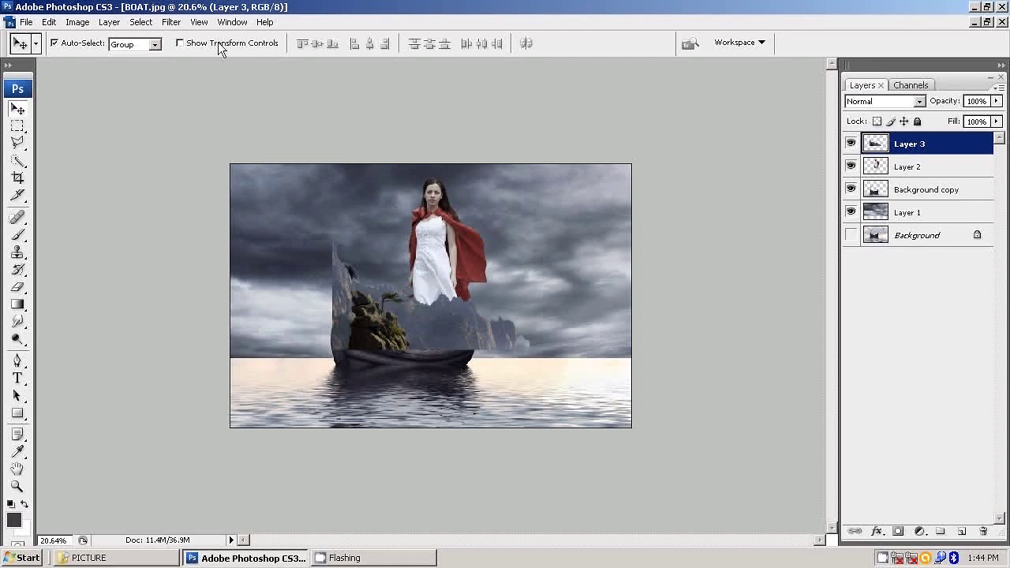
key("ctrl+t")
left_click_drag(333, 296, 738, 325)
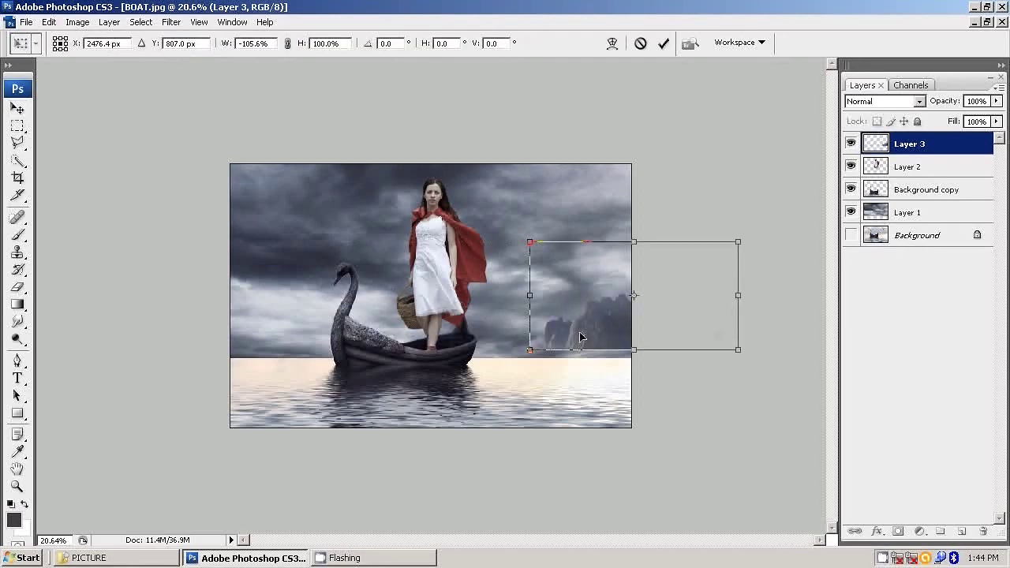
left_click_drag(579, 333, 480, 337)
right_click(888, 559)
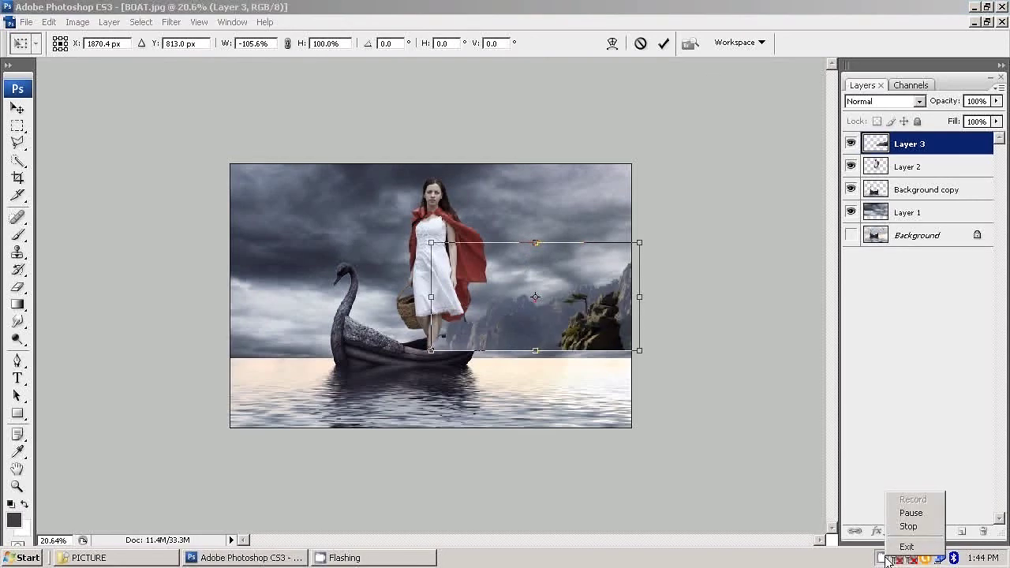
left_click(464, 340)
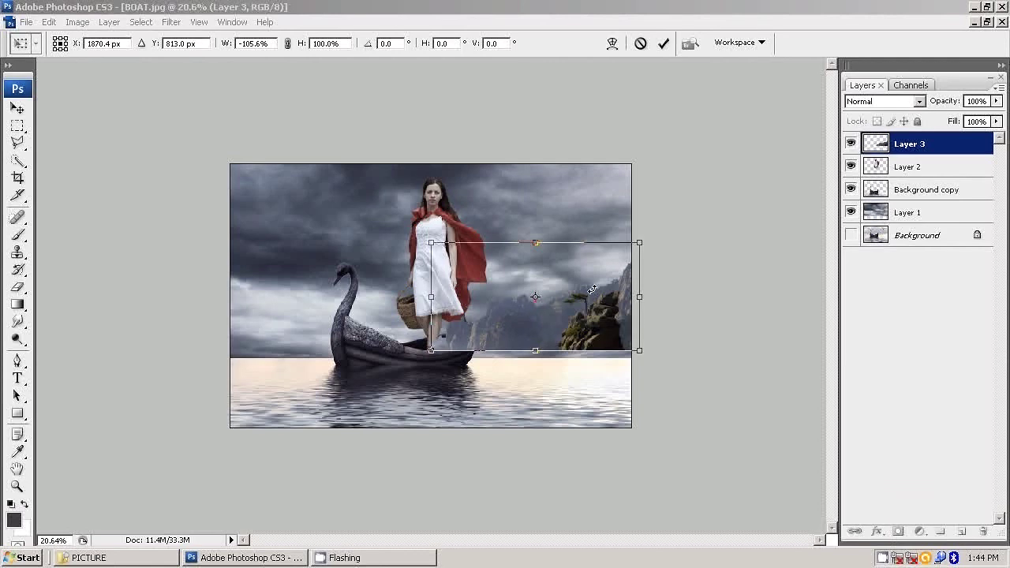
left_click(645, 302)
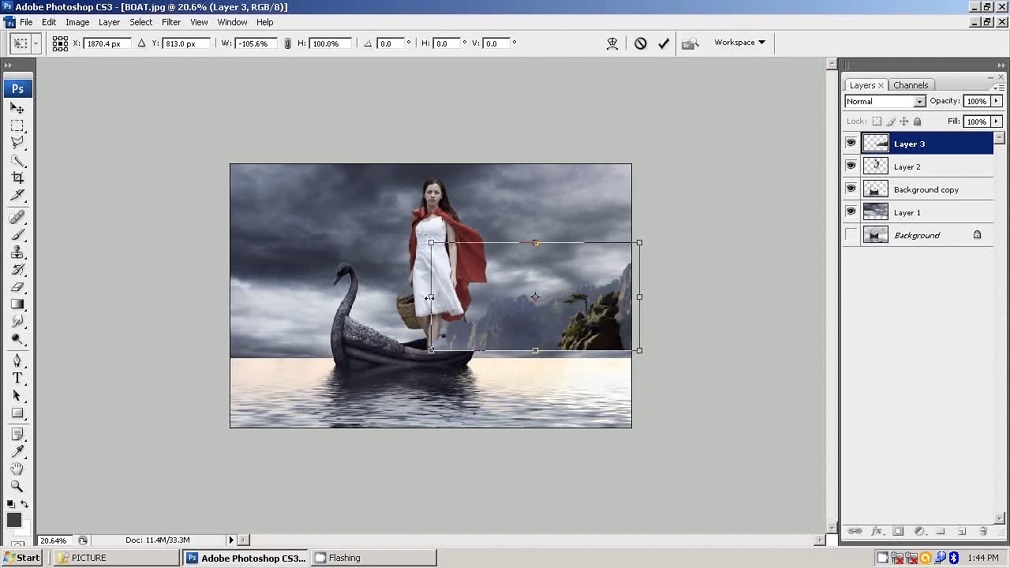
Stretch the flipped mountains wider and taller, then place Layer 3 below Background copy.
mouse_move(430, 297)
left_mouse_down()
mouse_move(295, 298)
mouse_move(351, 297)
left_mouse_up()
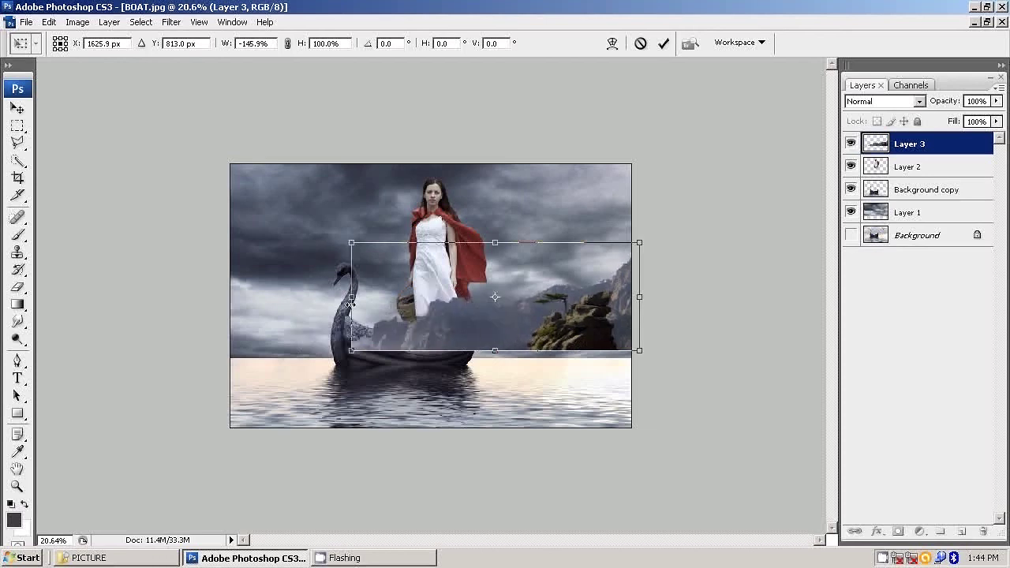
left_click_drag(494, 242, 503, 194)
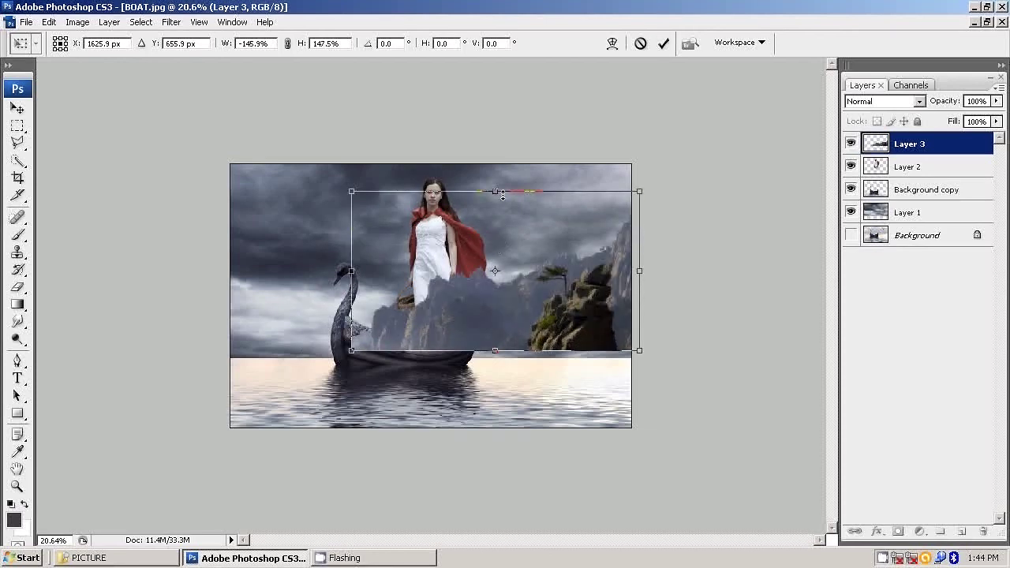
left_click_drag(496, 191, 495, 199)
mouse_move(587, 332)
left_mouse_down()
mouse_move(579, 331)
mouse_move(593, 339)
left_mouse_up()
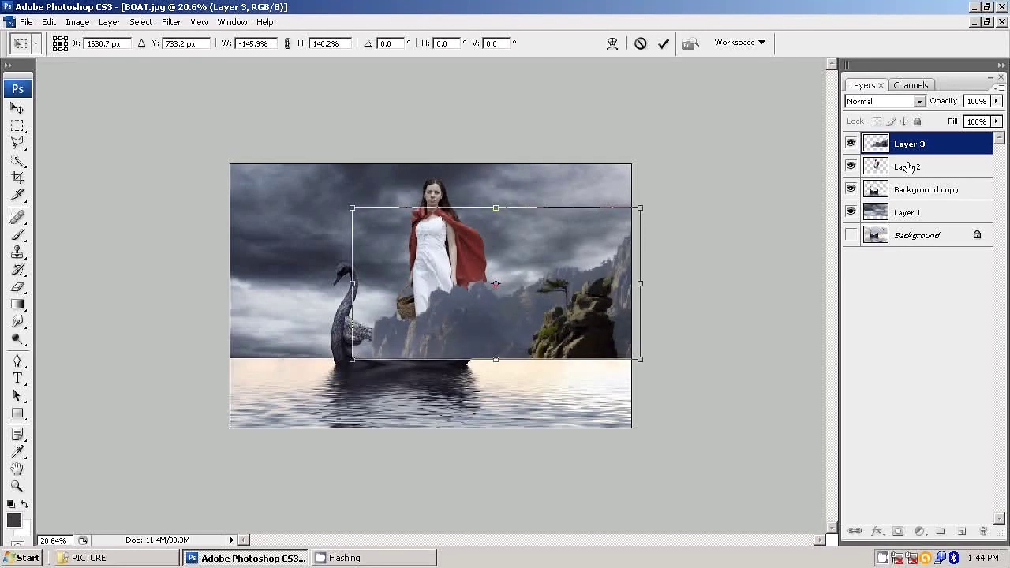
left_click(665, 45)
left_click_drag(931, 150, 927, 202)
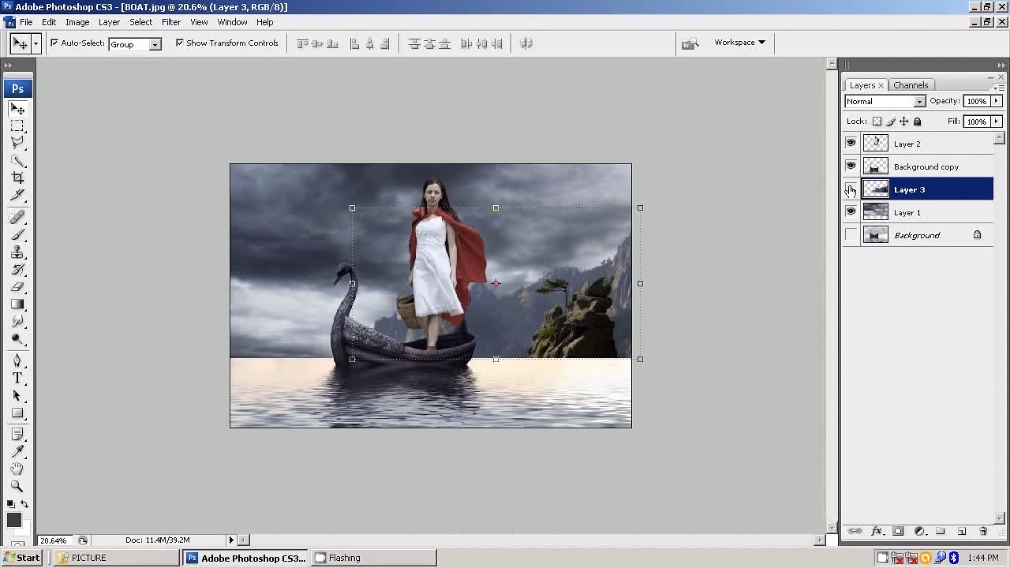
Darken the cliff layer with Brightness -48 and Contrast +36.
left_click(85, 23)
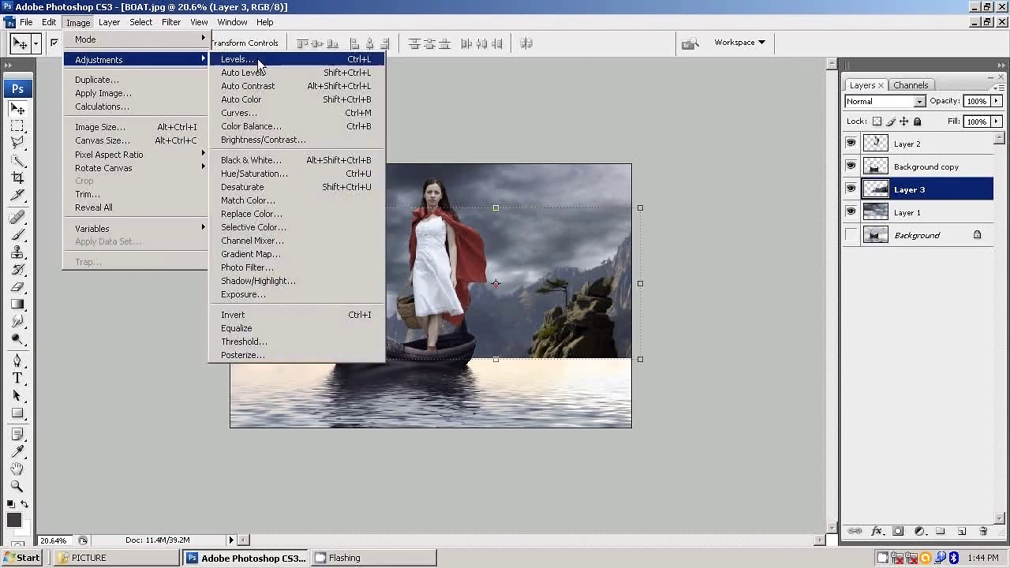
mouse_move(99, 60)
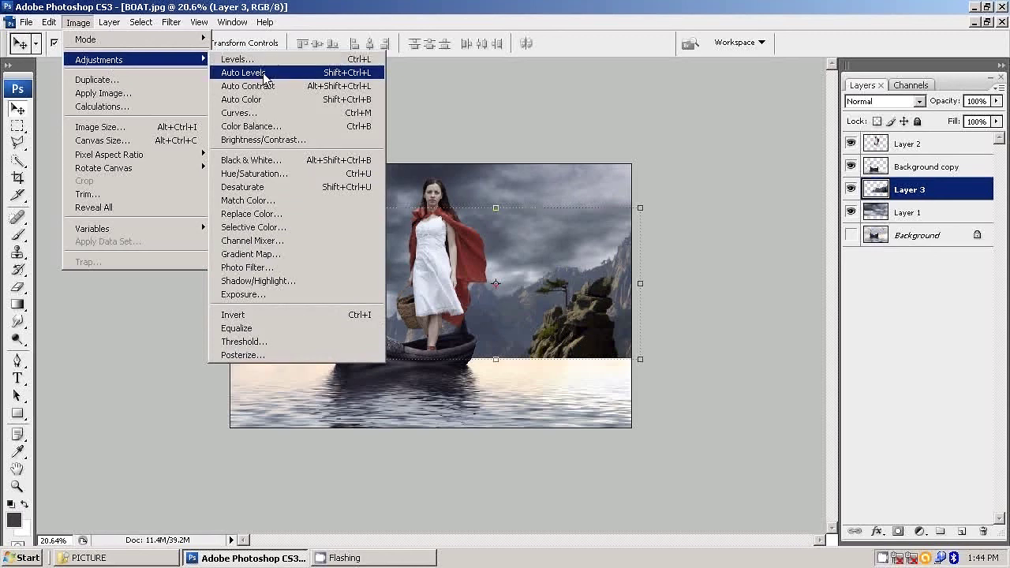
left_click(262, 140)
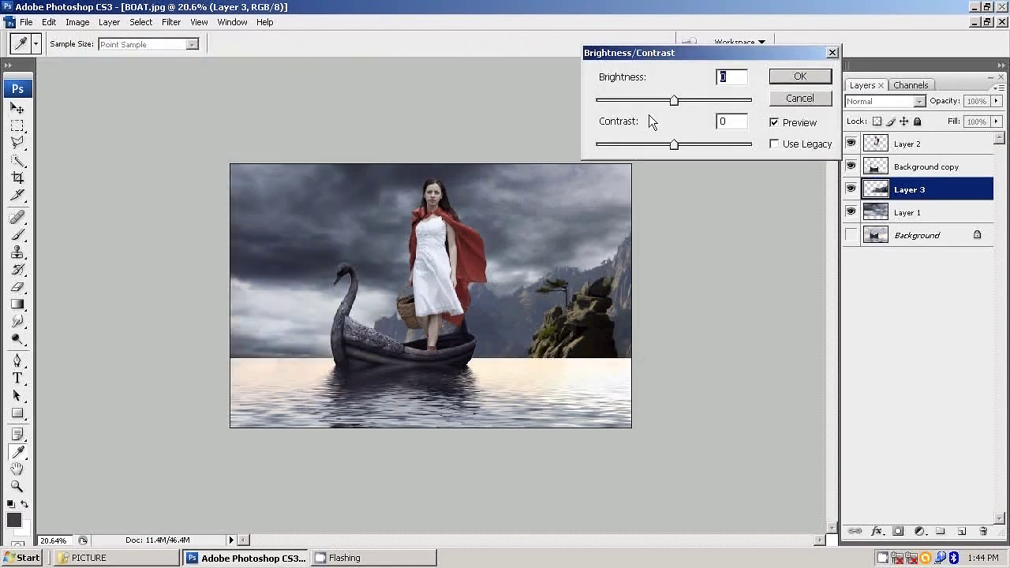
mouse_move(674, 100)
left_mouse_down()
mouse_move(637, 102)
mouse_move(650, 102)
left_mouse_up()
left_click_drag(675, 144, 714, 150)
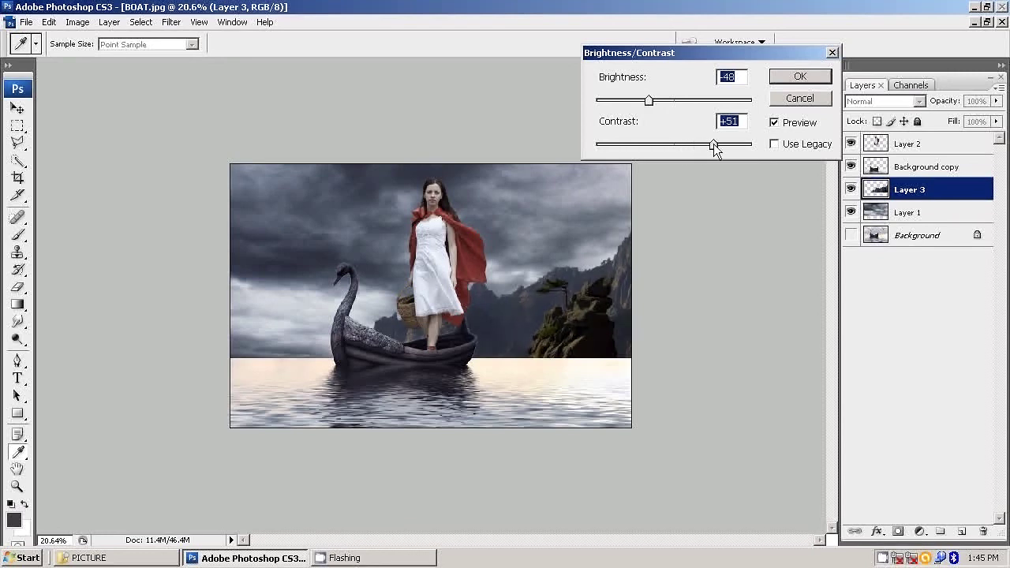
left_click(793, 77)
key("v")
Reduce the mountains' saturation to -38 and shift them slightly right.
left_click(77, 22)
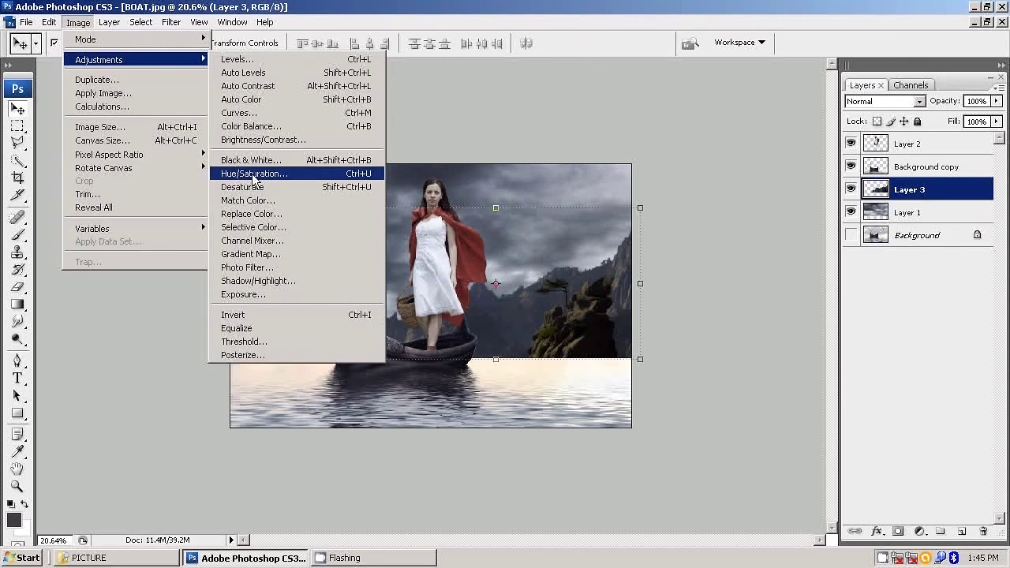
left_click(253, 174)
left_click_drag(752, 335, 724, 345)
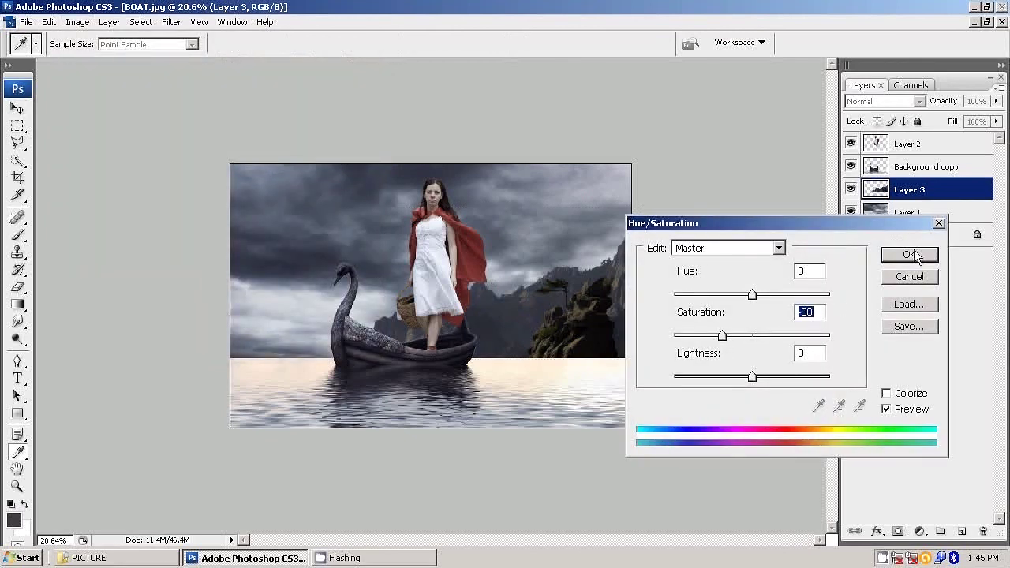
left_click(909, 254)
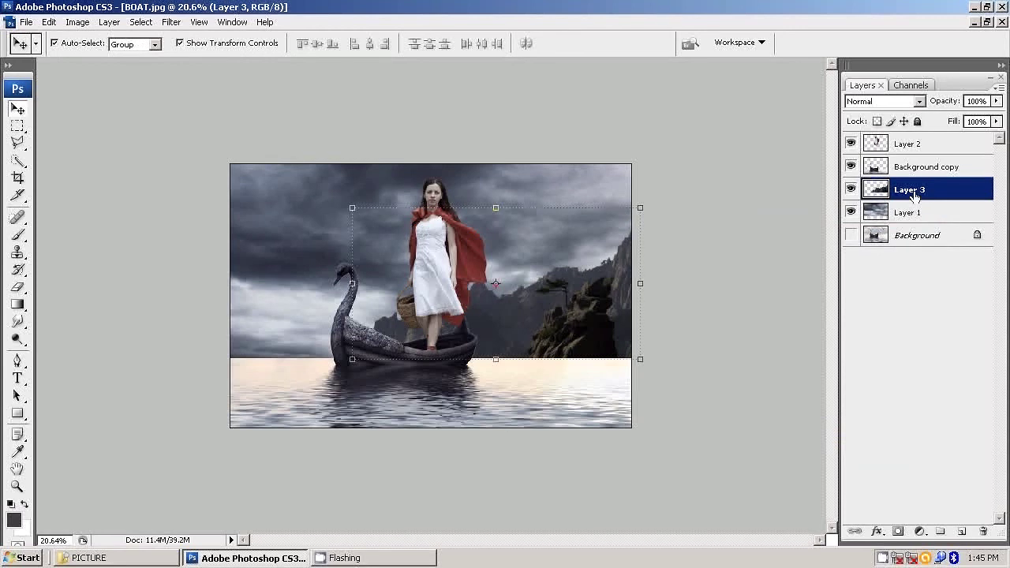
mouse_move(579, 309)
left_mouse_down()
mouse_move(590, 308)
mouse_move(574, 309)
left_mouse_up()
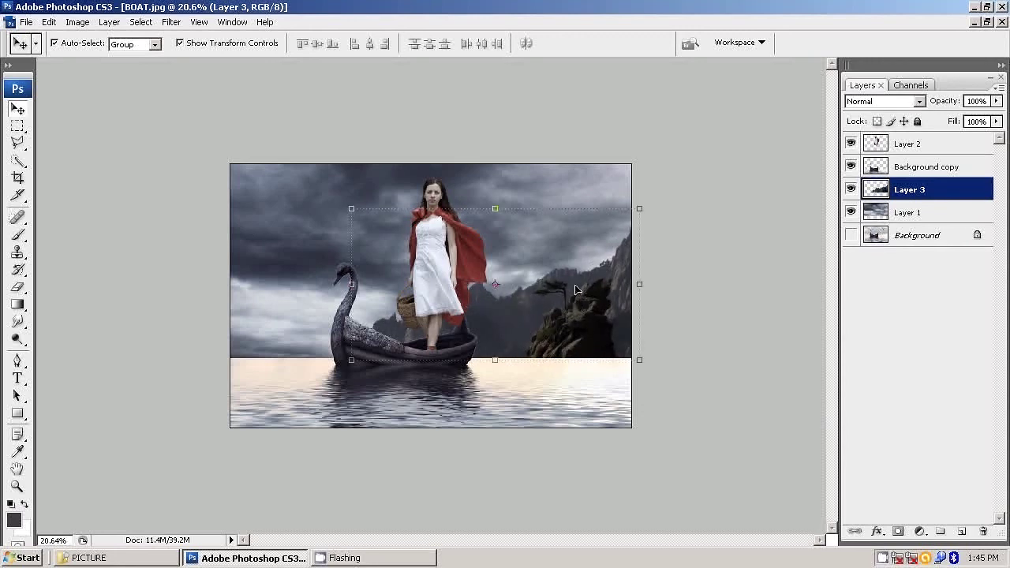
Compare the mountain layer on and off, then disable Show Transform Controls.
left_click(851, 190)
left_click(851, 190)
left_click(851, 190)
left_click(253, 43)
In eagle.psd, load the eagle's transparency as a selection and copy it.
left_click(974, 22)
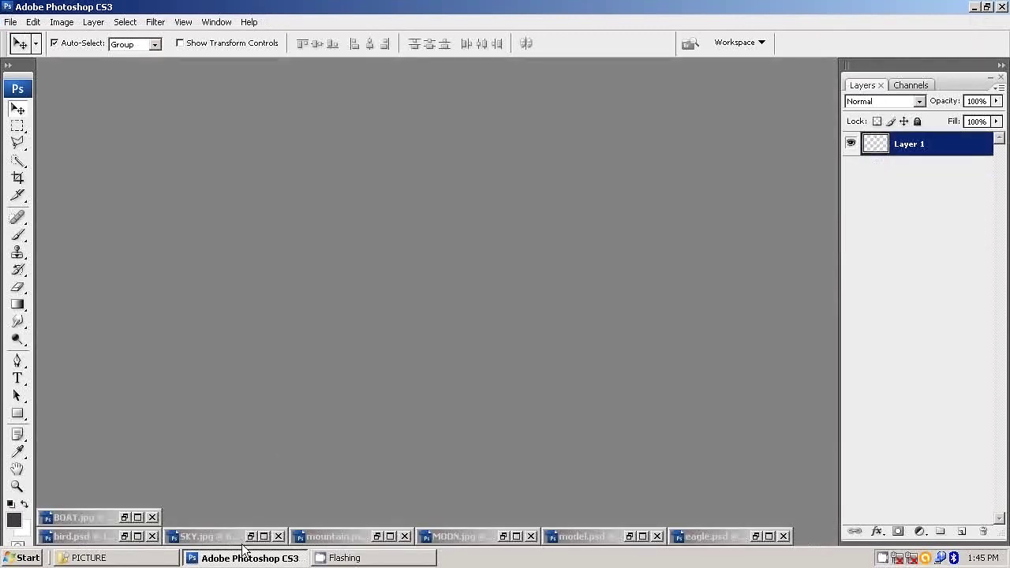
left_click(770, 535)
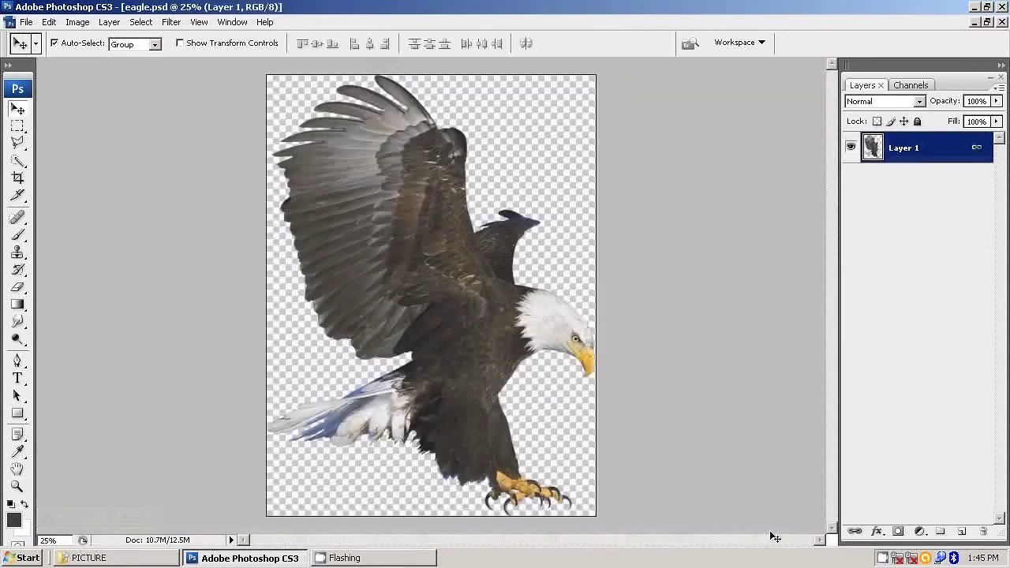
left_click(141, 22)
left_click(165, 253)
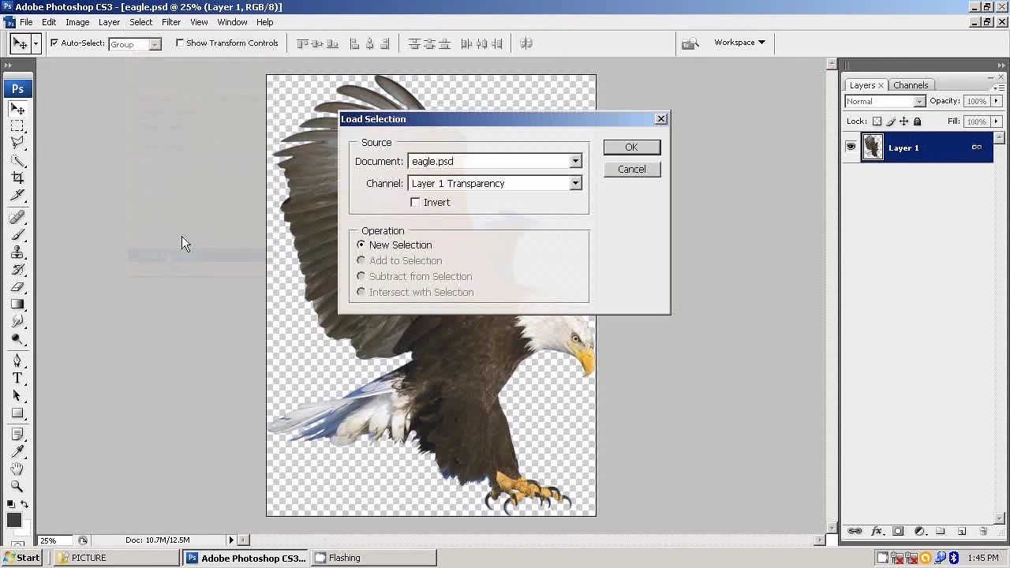
left_click(637, 142)
left_click(49, 22)
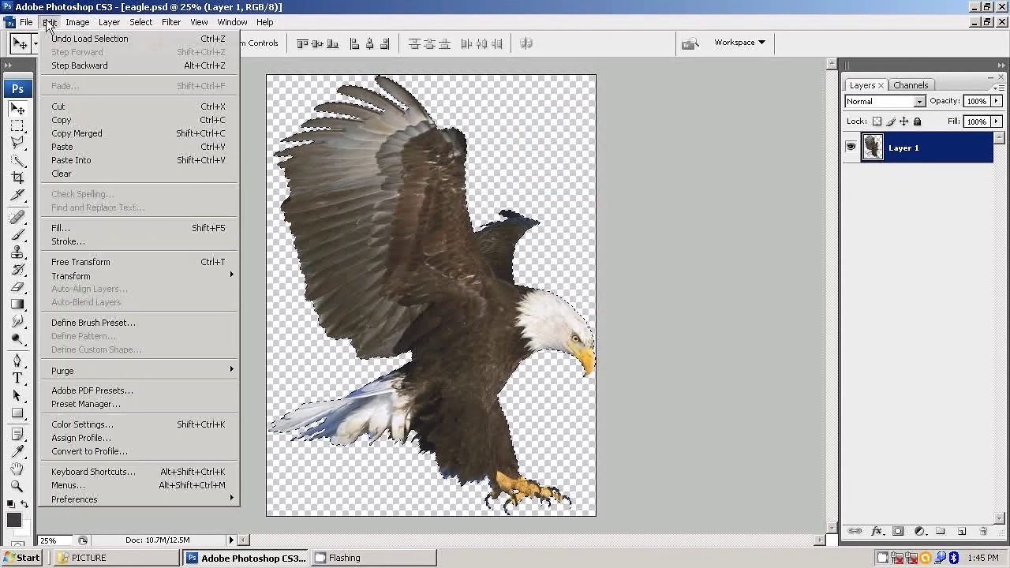
left_click(62, 120)
Paste the eagle into BOAT.jpg as a new layer.
left_click(972, 22)
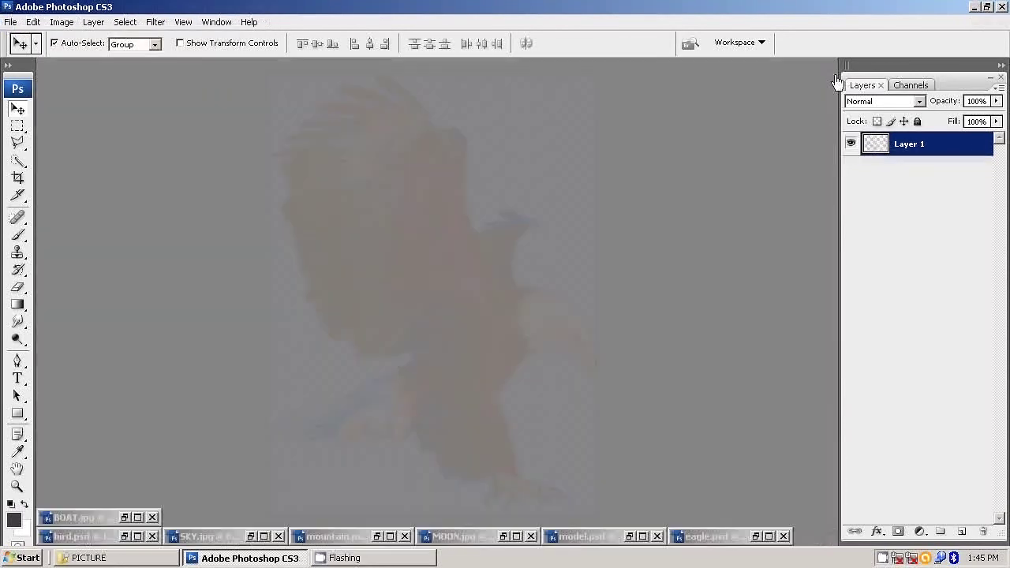
left_click(138, 517)
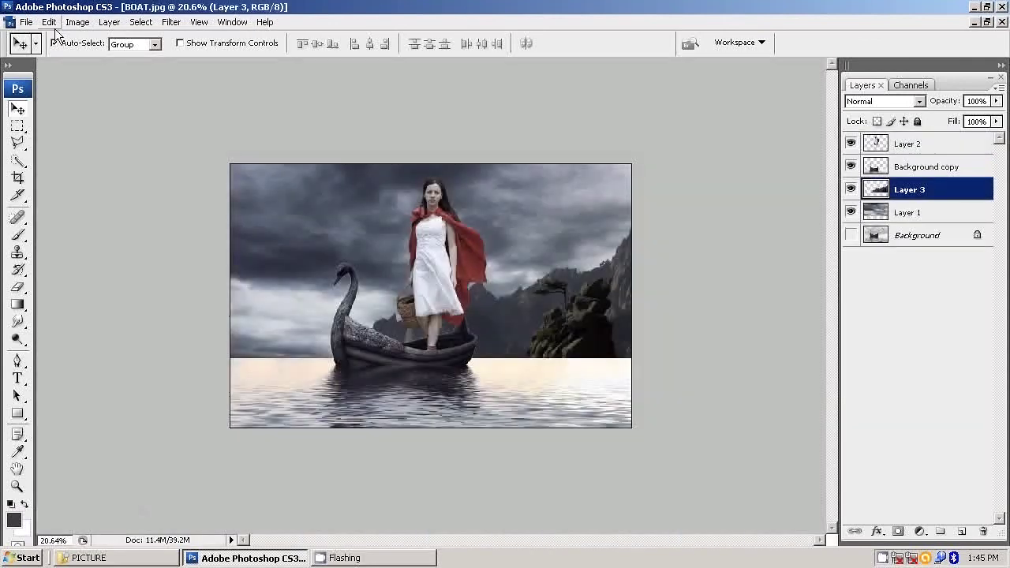
left_click(48, 22)
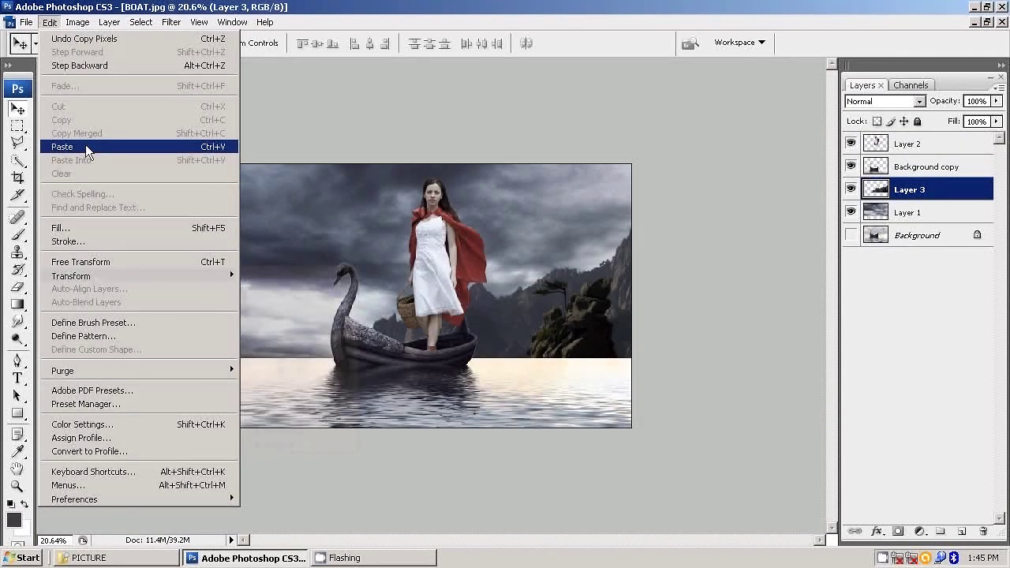
left_click(63, 144)
Scale the eagle down to about half size and move it toward the upper-left sky.
left_click(210, 44)
left_click_drag(568, 166, 479, 295)
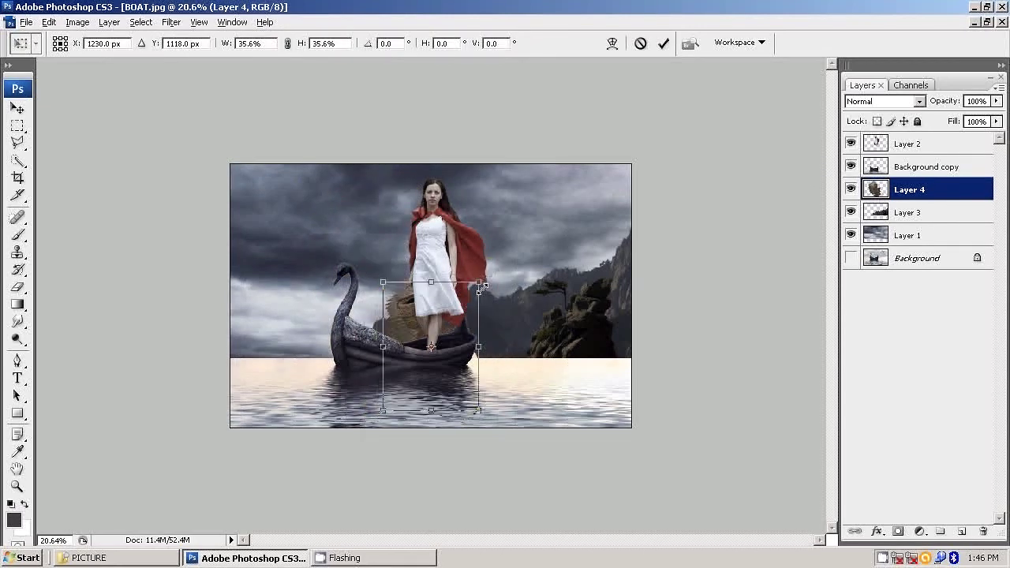
left_click_drag(417, 345, 418, 303)
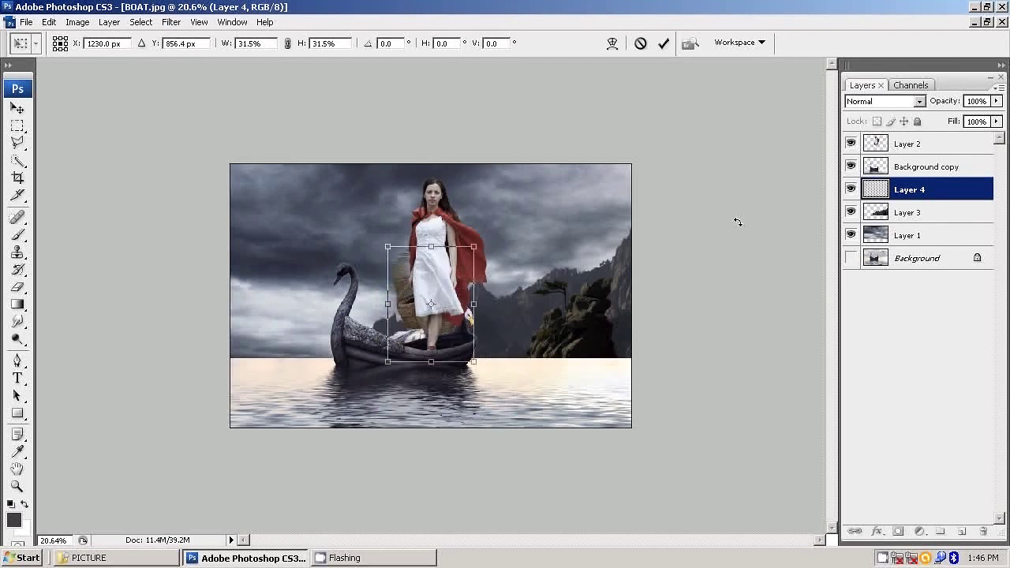
key("shift+Up")
key("shift+Up")
key("shift+Up")
key("shift+Up")
key("Left")
key("Left")
key("Left")
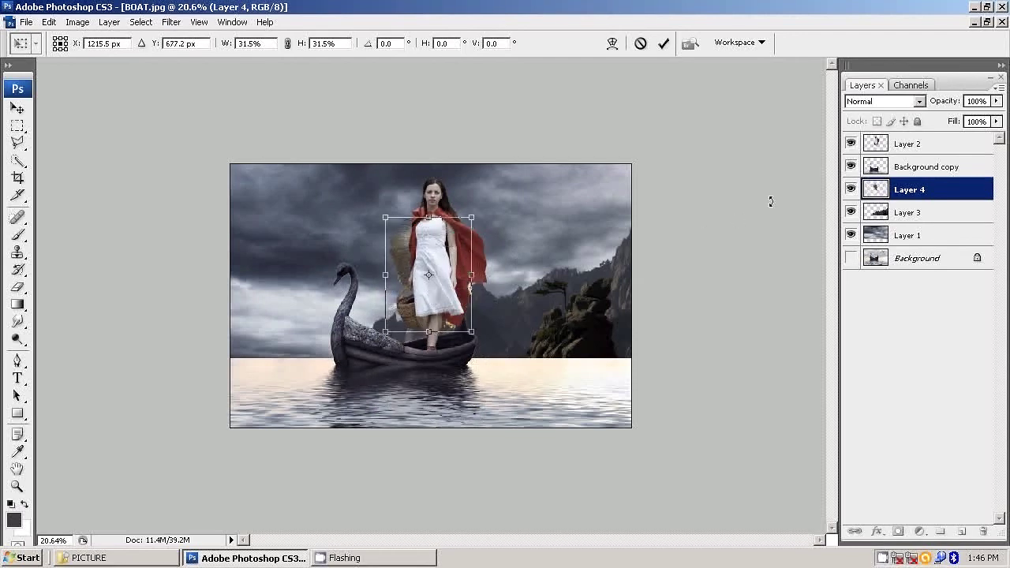
key("shift+Left")
key("shift+Left")
key("shift+Left")
key("shift+Left")
key("shift+Left")
key("shift+Left")
key("shift+Left")
key("shift+Left")
key("shift+Left")
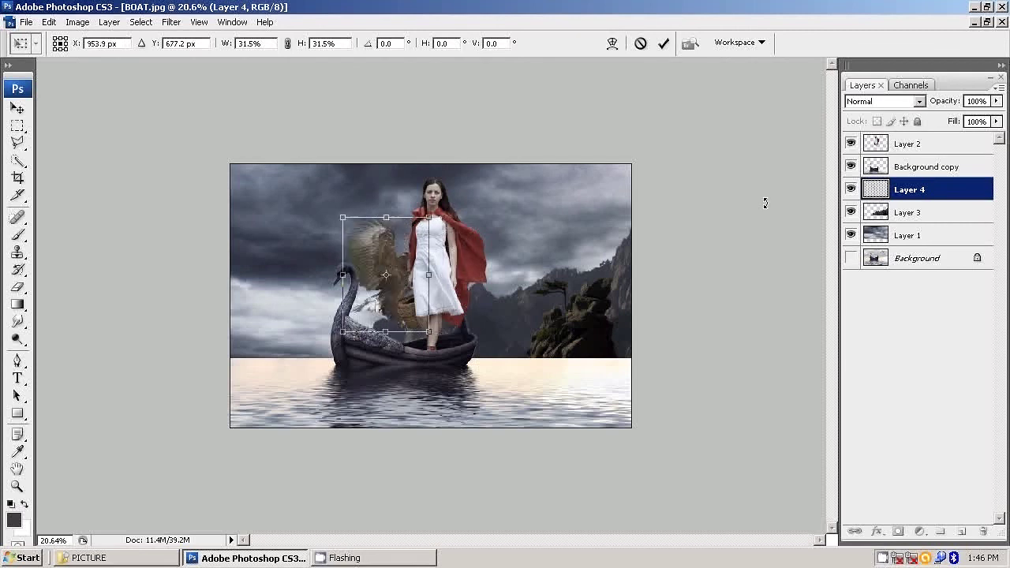
left_click_drag(390, 254, 312, 201)
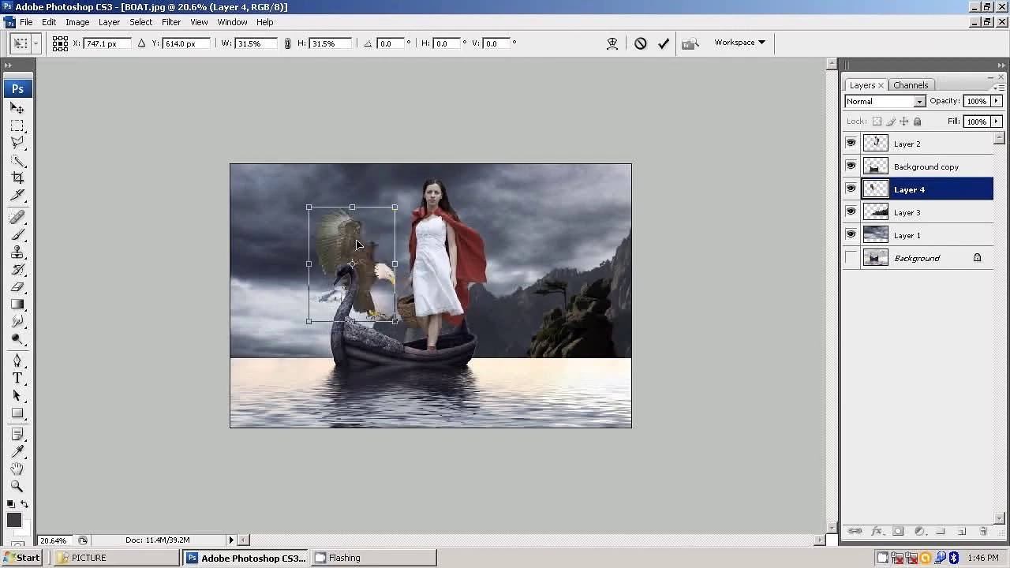
key("shift+Down")
key("shift+Down")
key("shift+Down")
key("Down")
key("Down")
key("Down")
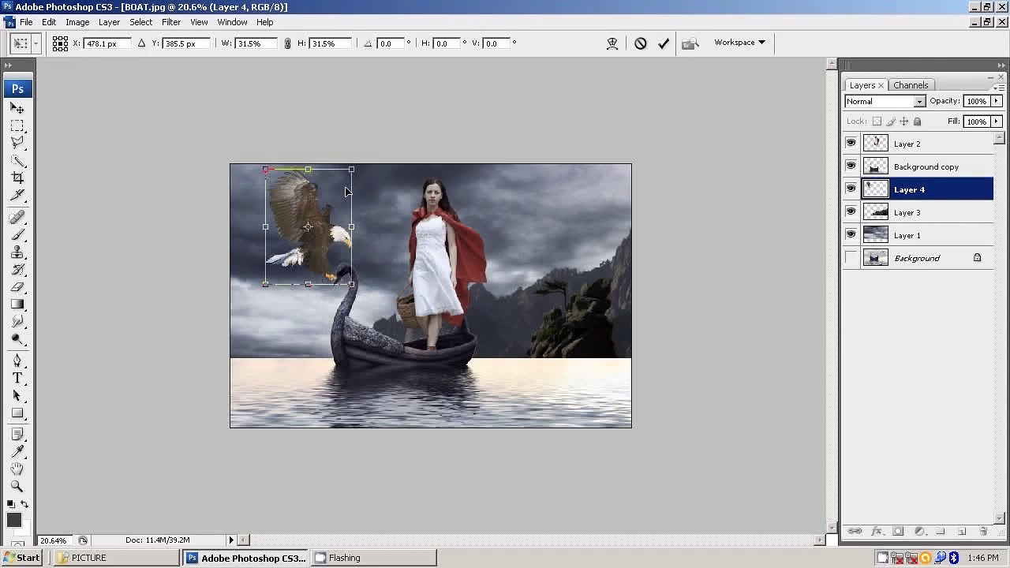
Shrink the eagle to 25.7%, tilt it -16.3° above the swan's head, and commit.
scroll(346, 190, "up", 1)
scroll(309, 150, "up", 1)
scroll(309, 151, "up", 1)
mouse_move(309, 87)
left_mouse_down()
mouse_move(298, 102)
mouse_move(272, 88)
left_mouse_up()
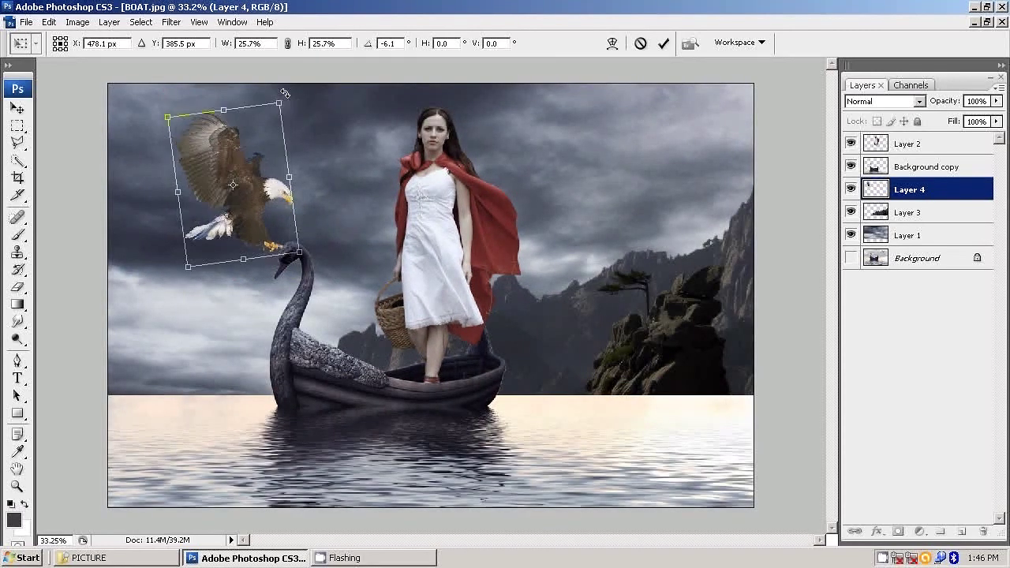
left_click_drag(269, 90, 273, 90)
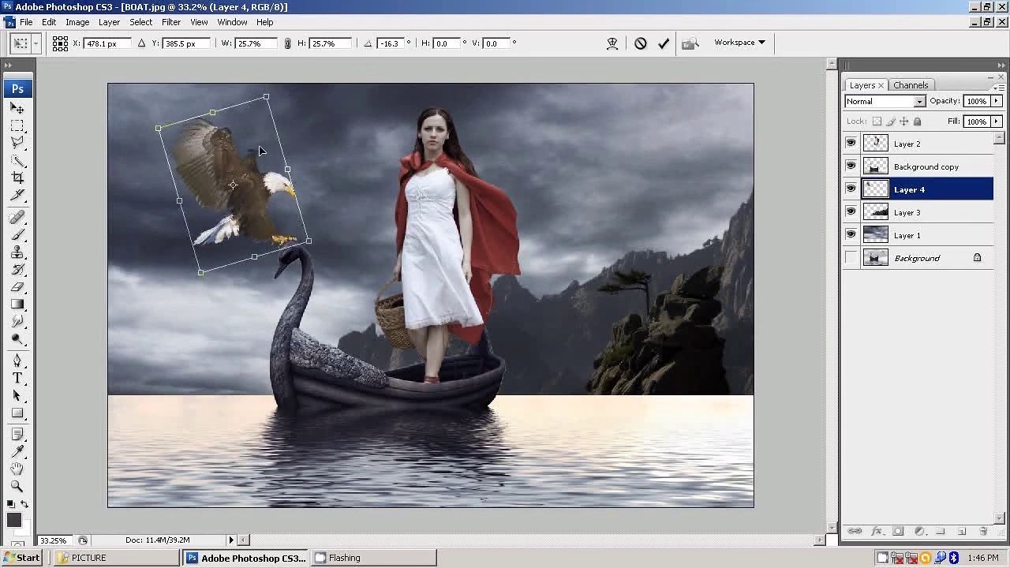
left_click_drag(243, 187, 237, 174)
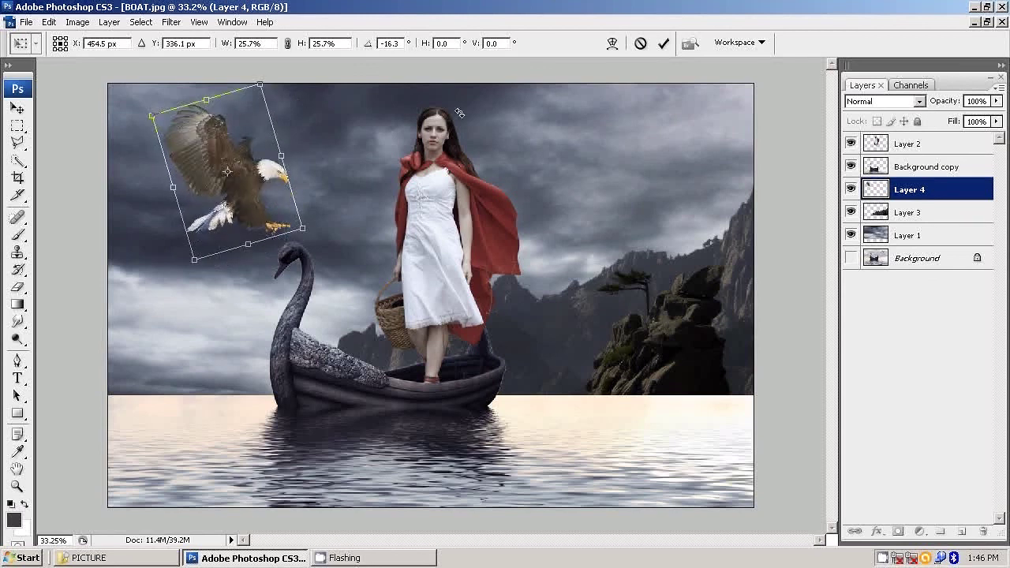
left_click(665, 43)
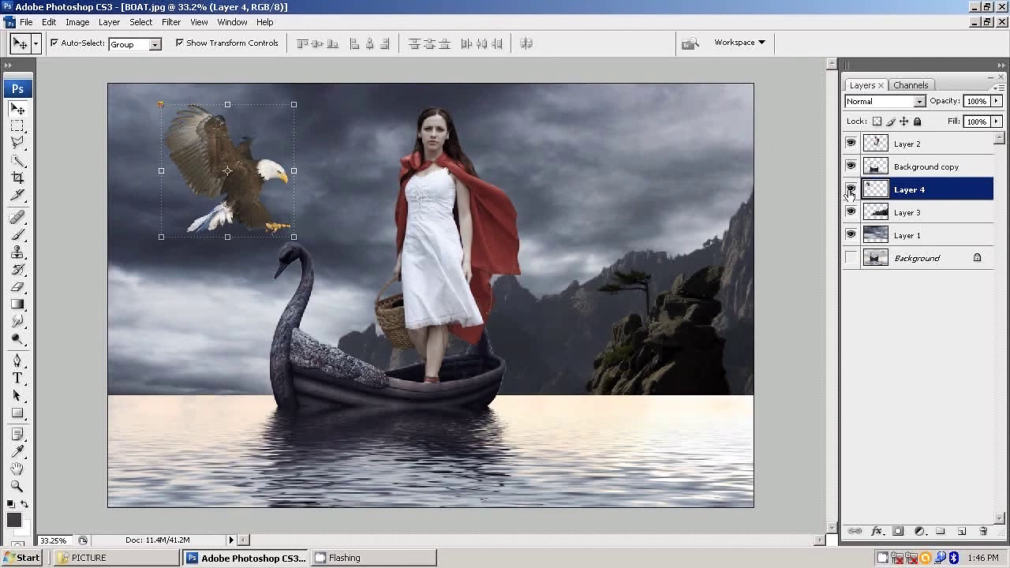
Apply Hue/Saturation to the eagle with Hue -18 and Saturation -68.
left_click(77, 22)
mouse_move(98, 59)
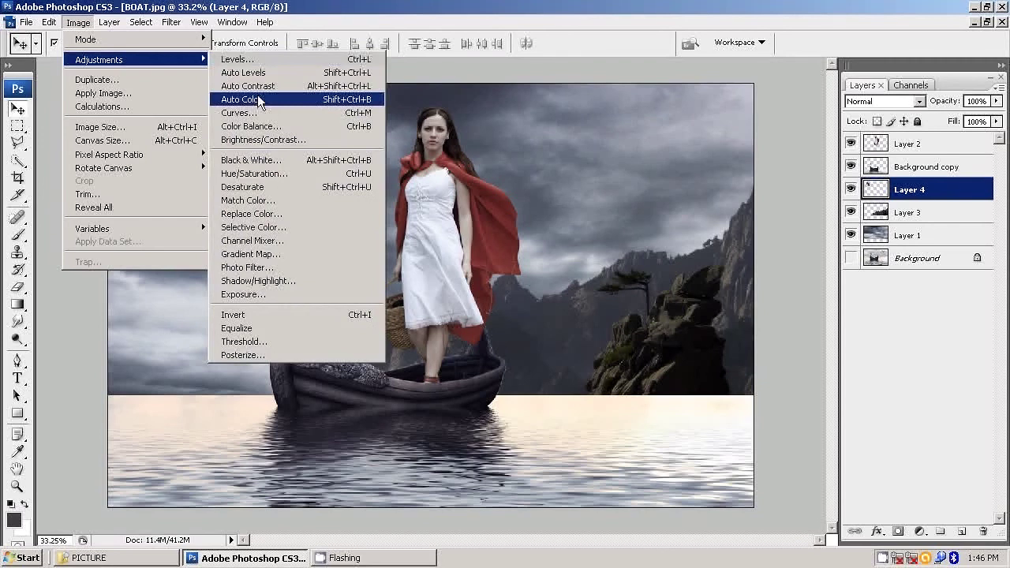
left_click(253, 167)
mouse_move(752, 336)
left_mouse_down()
mouse_move(705, 339)
mouse_move(719, 337)
left_mouse_up()
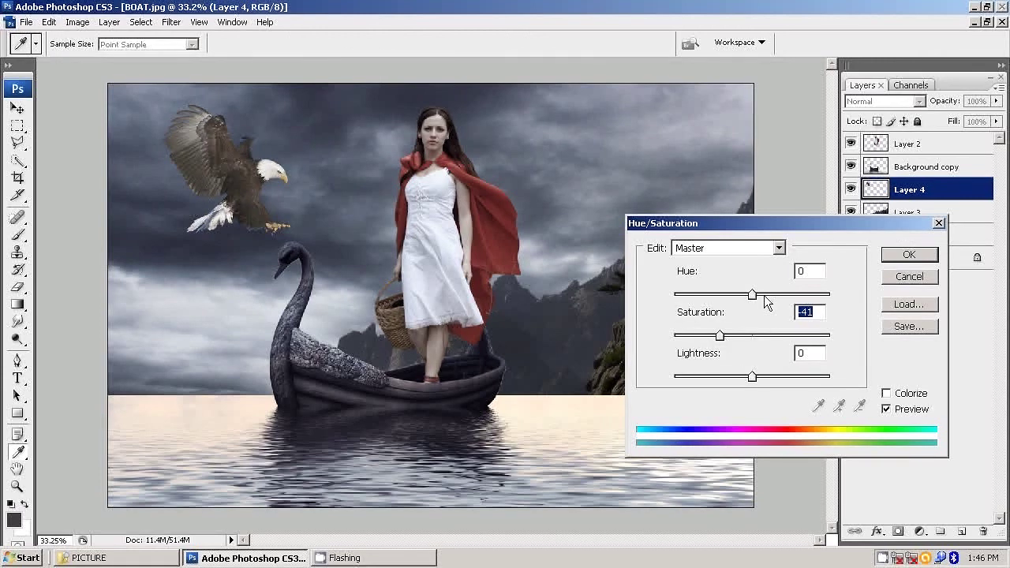
left_click_drag(752, 296, 738, 303)
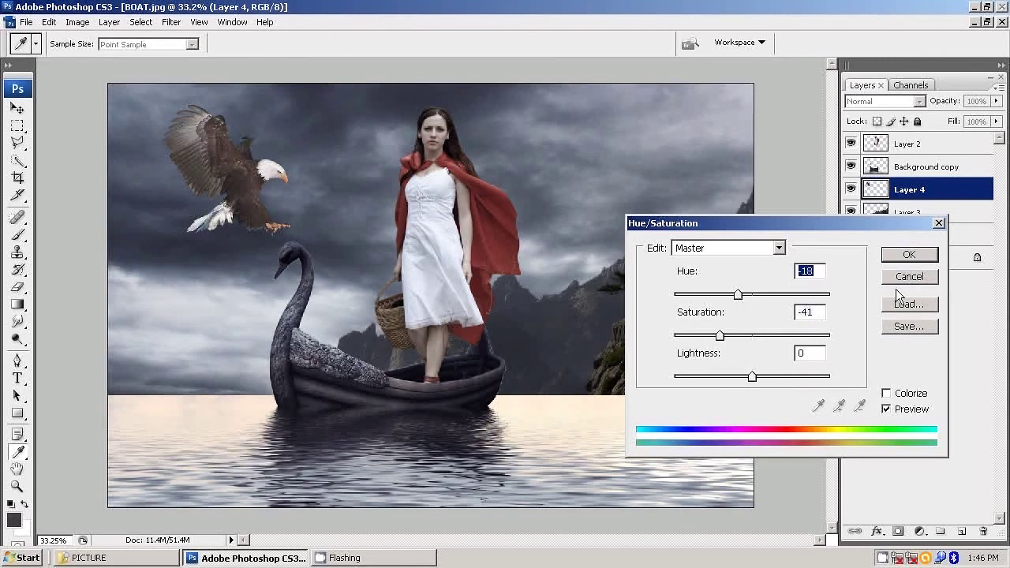
left_click_drag(711, 337, 699, 338)
left_click(906, 254)
key("v")
Turn off Show Transform Controls and zoom out of the composite.
left_click(141, 22)
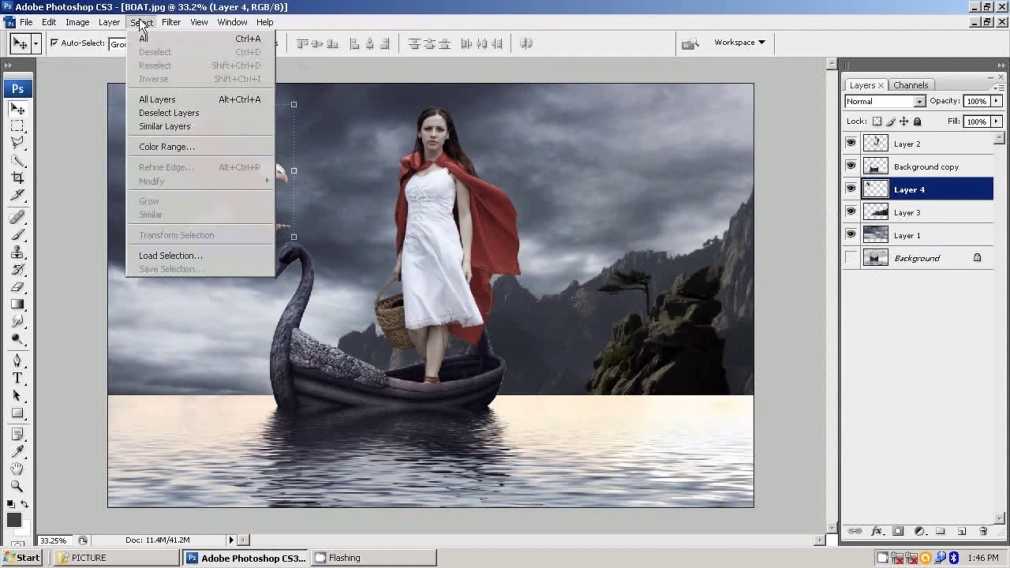
left_click(423, 30)
left_click(194, 46)
scroll(253, 89, "down", 3)
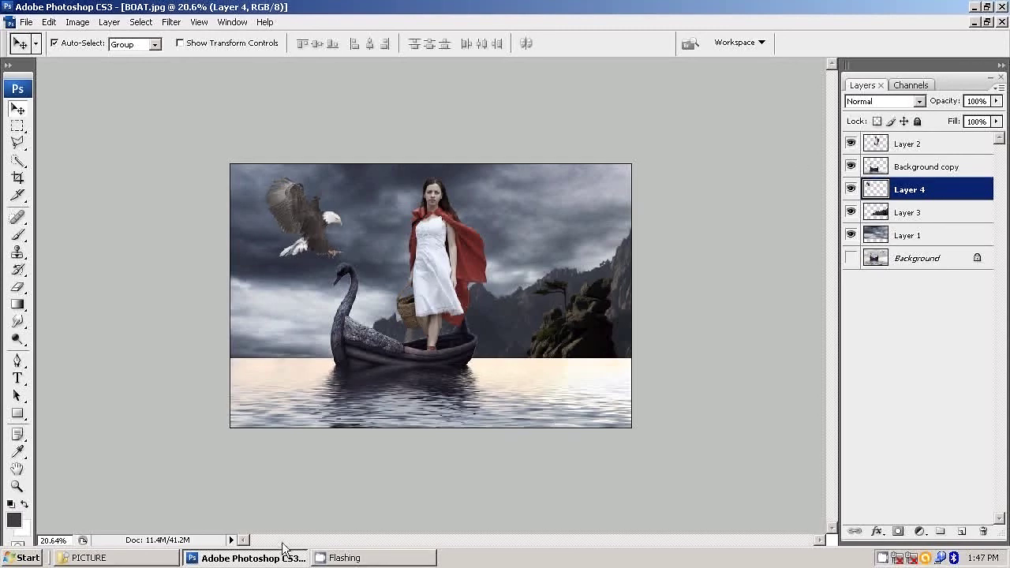
Bring the MOON.jpg photo forward and duplicate its Background layer.
left_click(974, 24)
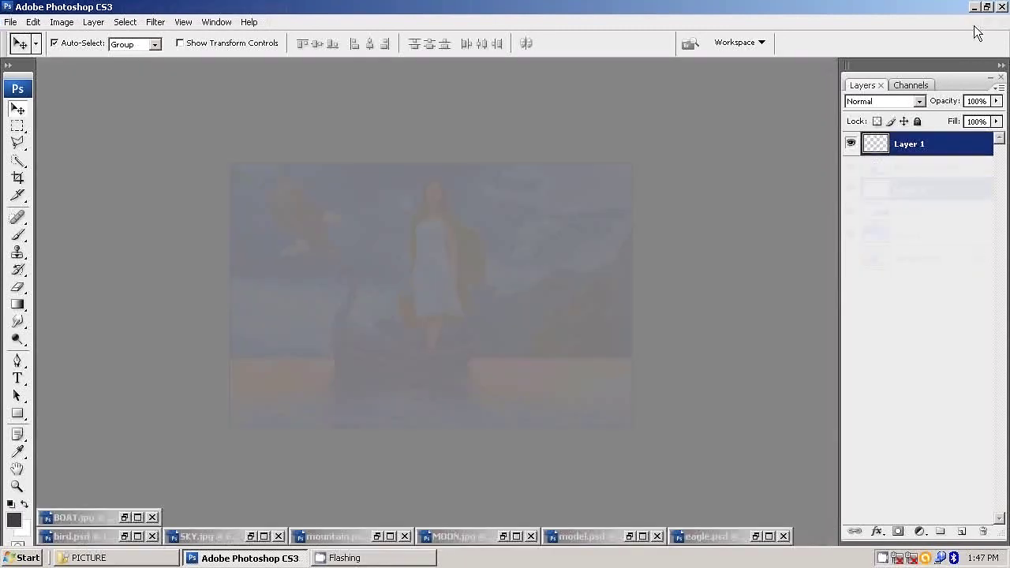
left_click(389, 536)
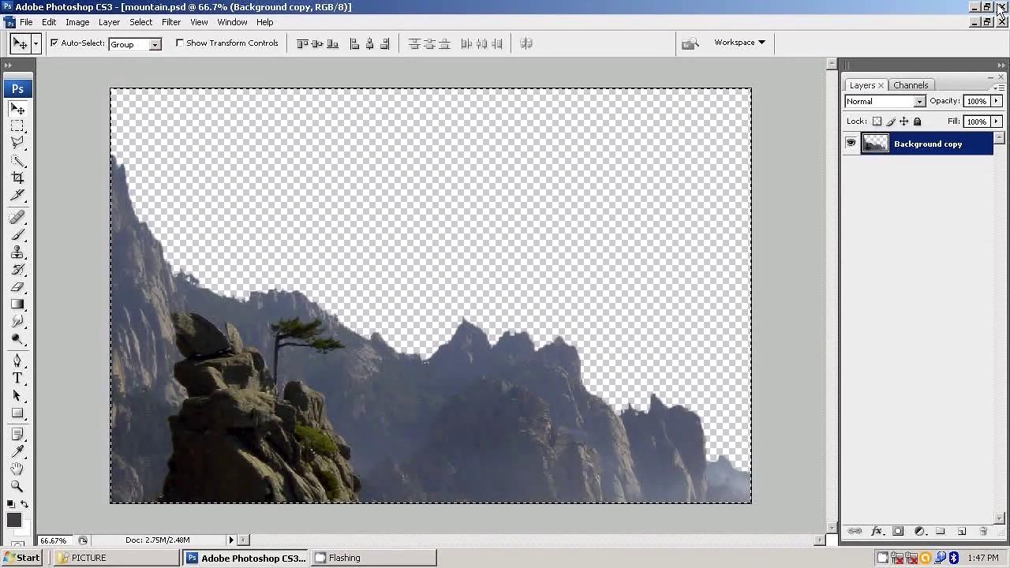
left_click(974, 22)
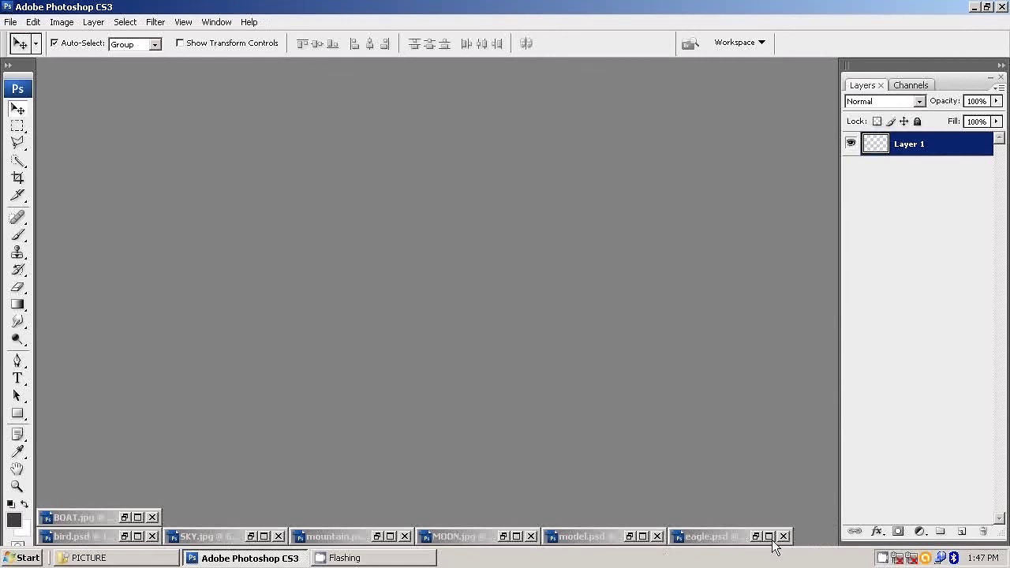
left_click(517, 537)
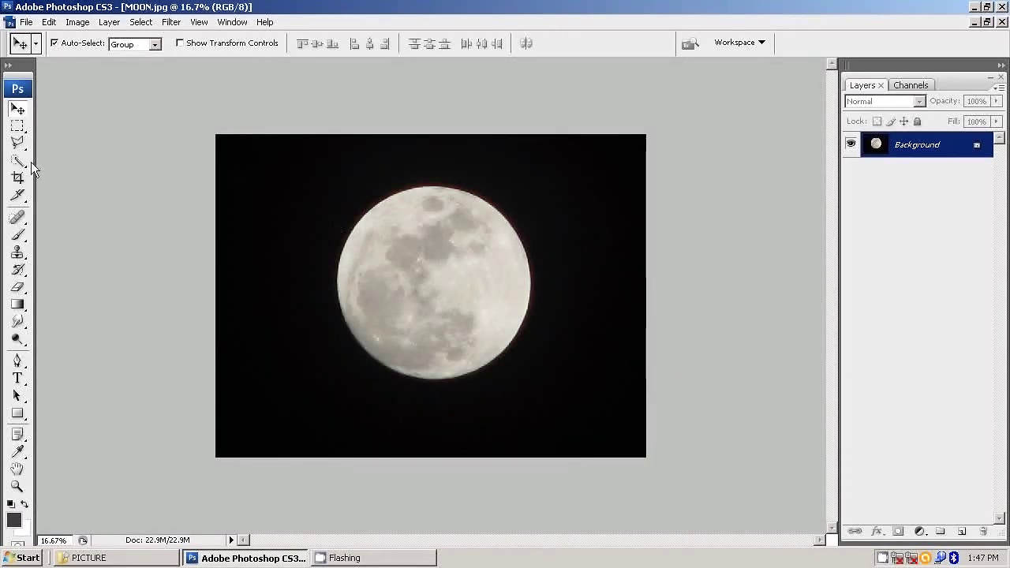
right_click(947, 149)
left_click(845, 173)
left_click(637, 163)
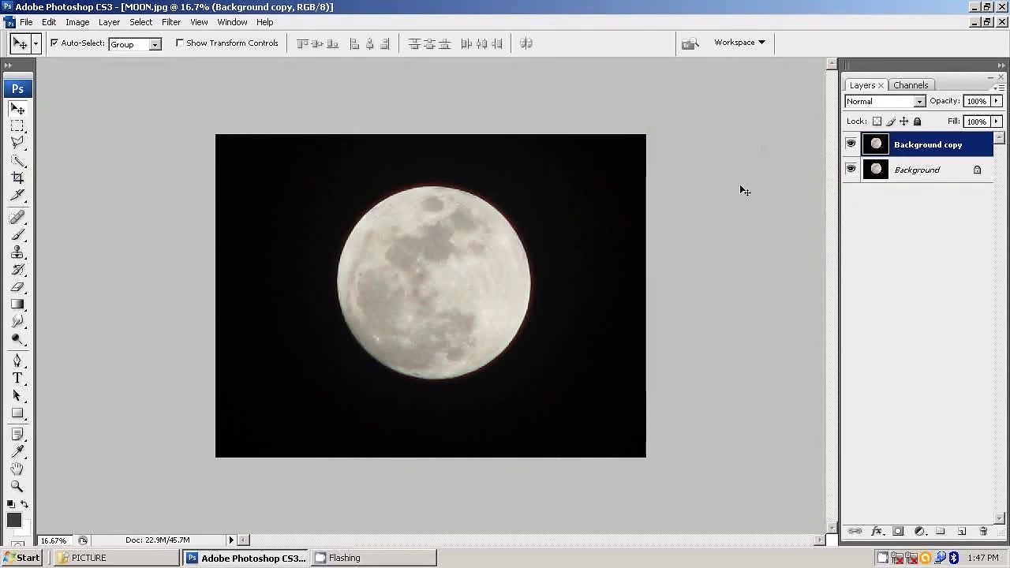
Select the black sky around the moon with the Quick Selection tool.
left_click(18, 160)
left_click(74, 162)
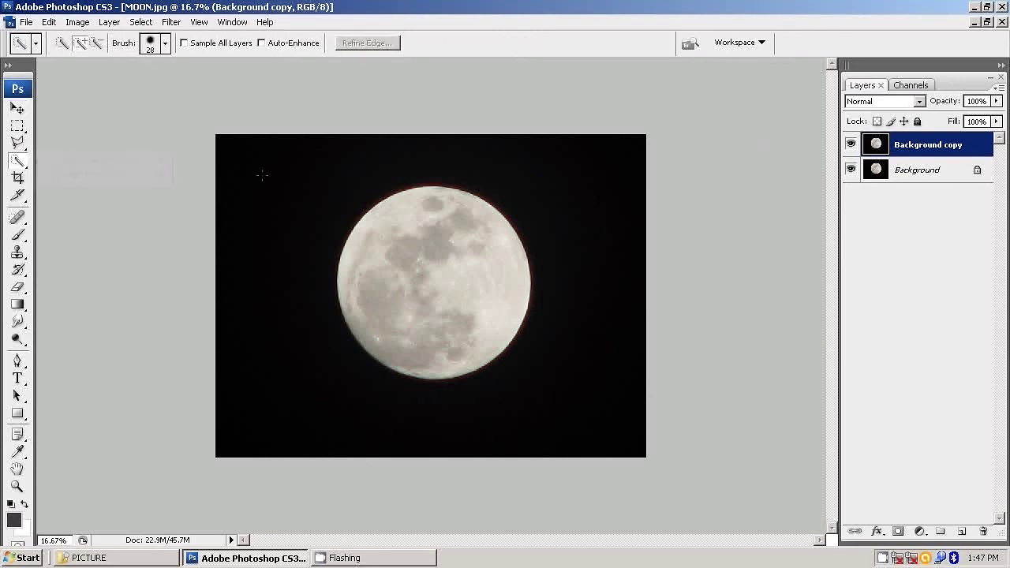
mouse_move(347, 186)
left_mouse_down()
mouse_move(324, 361)
mouse_move(614, 344)
left_mouse_up()
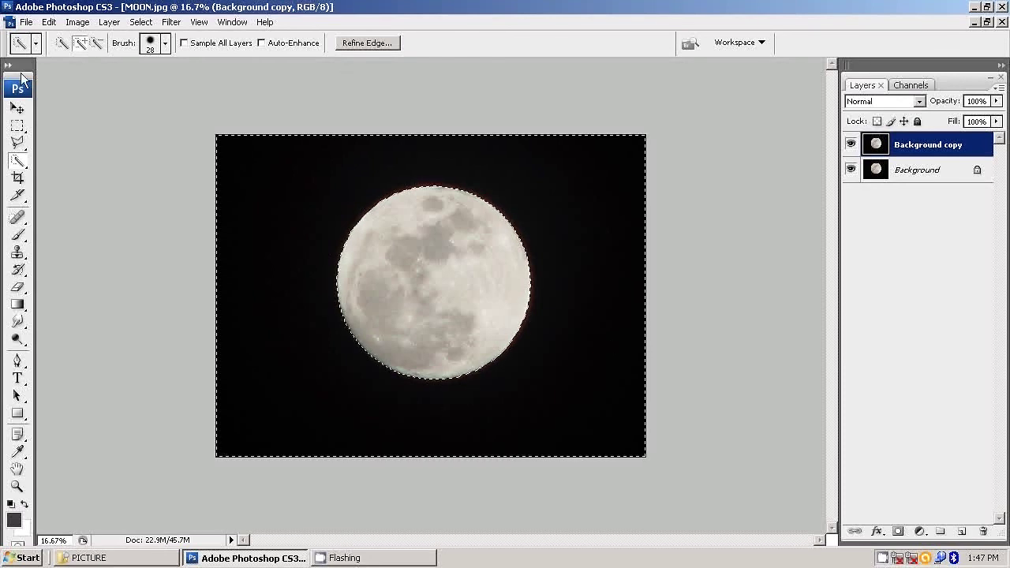
Smooth the sky selection, cut it from Background copy, and hide the original Background.
left_click(17, 109)
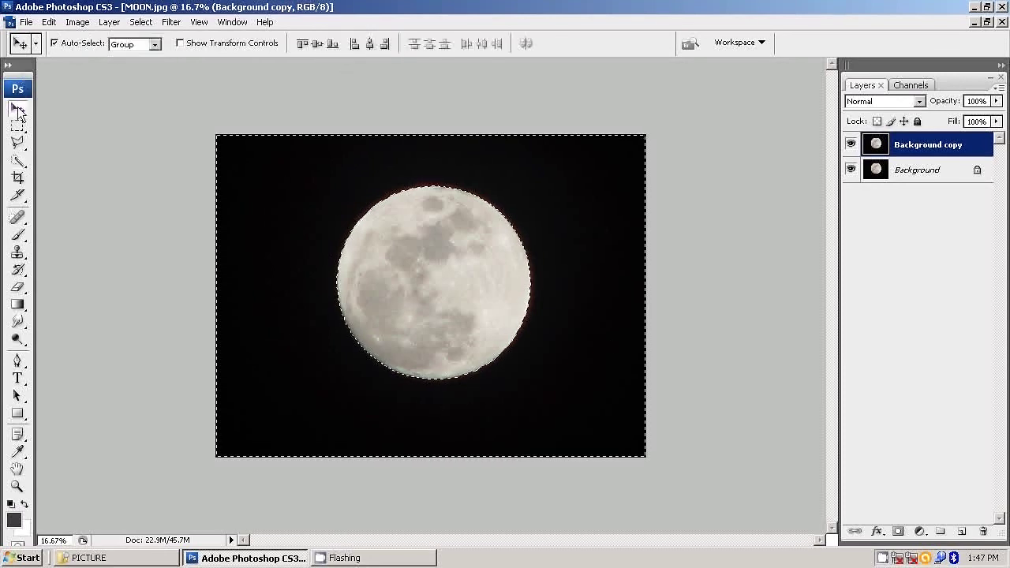
left_click(142, 23)
mouse_move(152, 181)
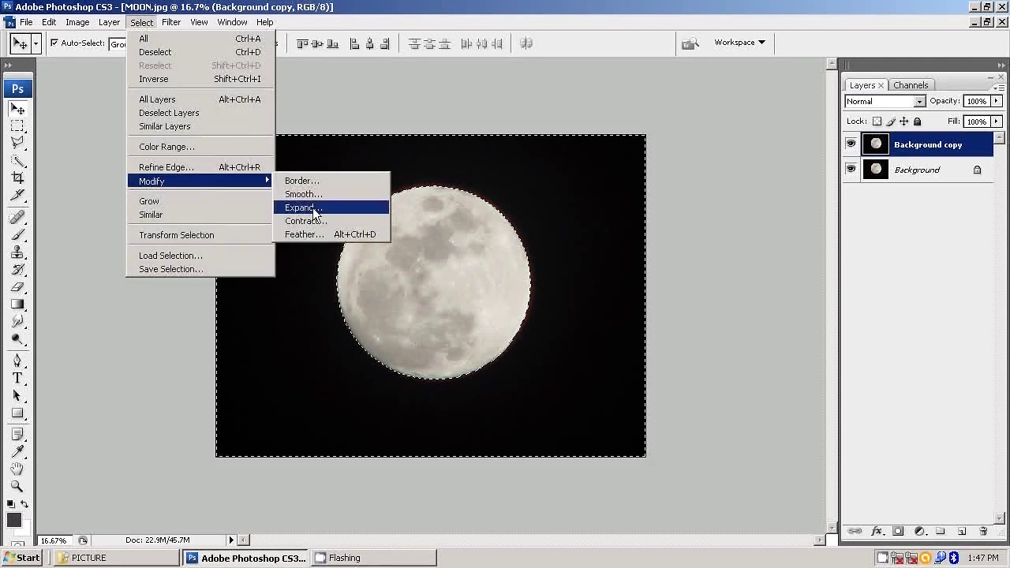
left_click(312, 207)
left_click(570, 190)
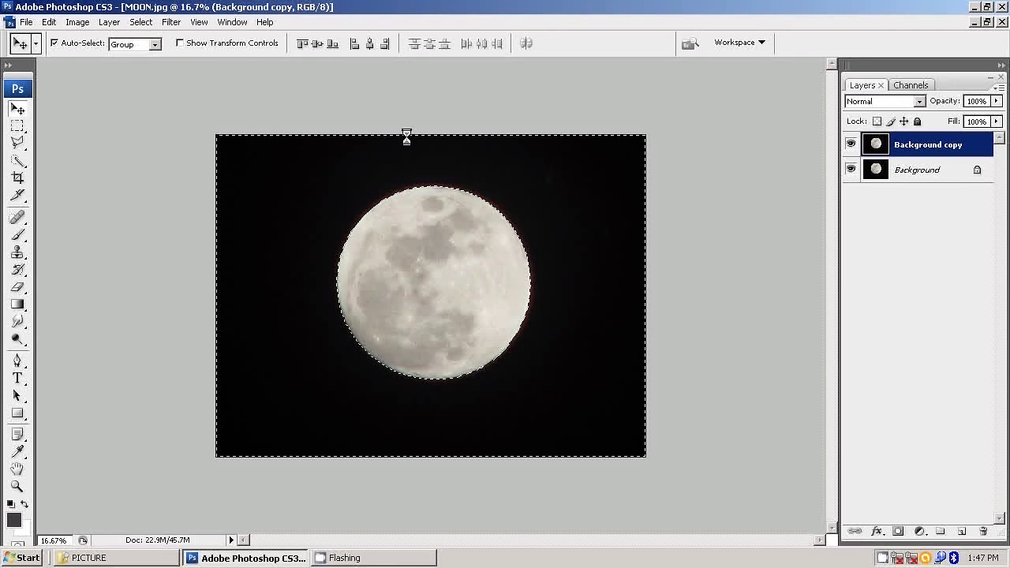
left_click(49, 22)
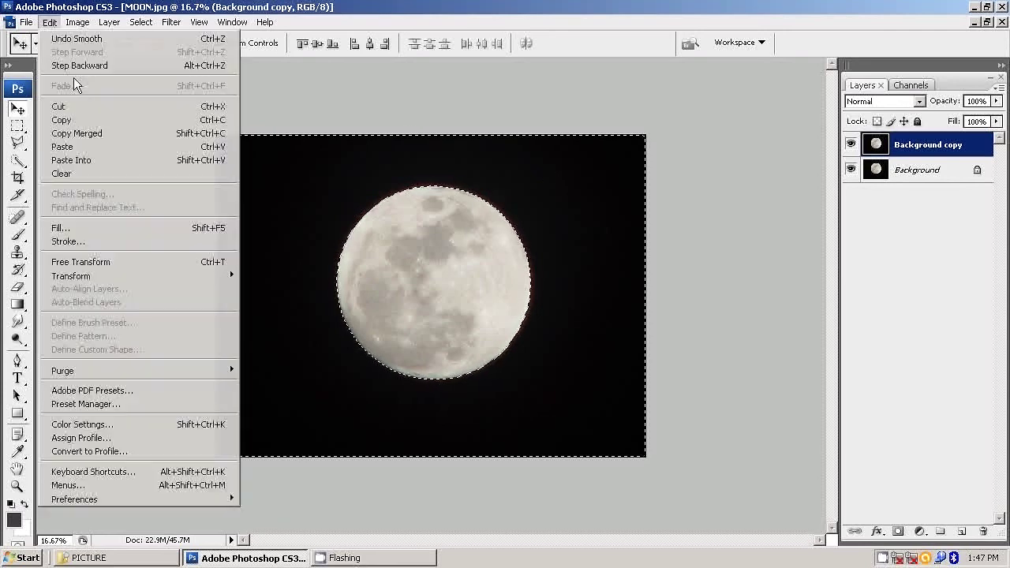
left_click(83, 106)
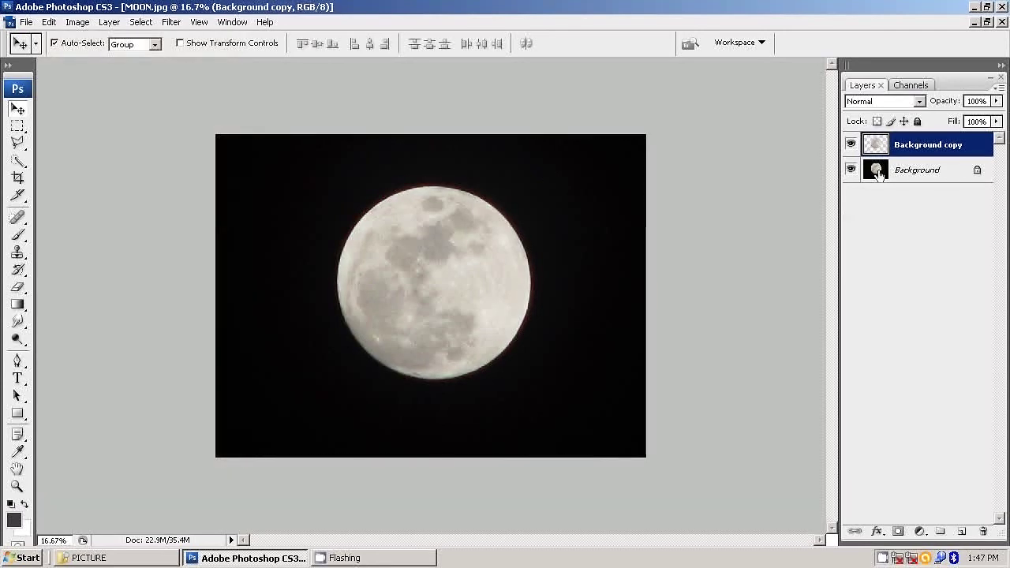
left_click(851, 170)
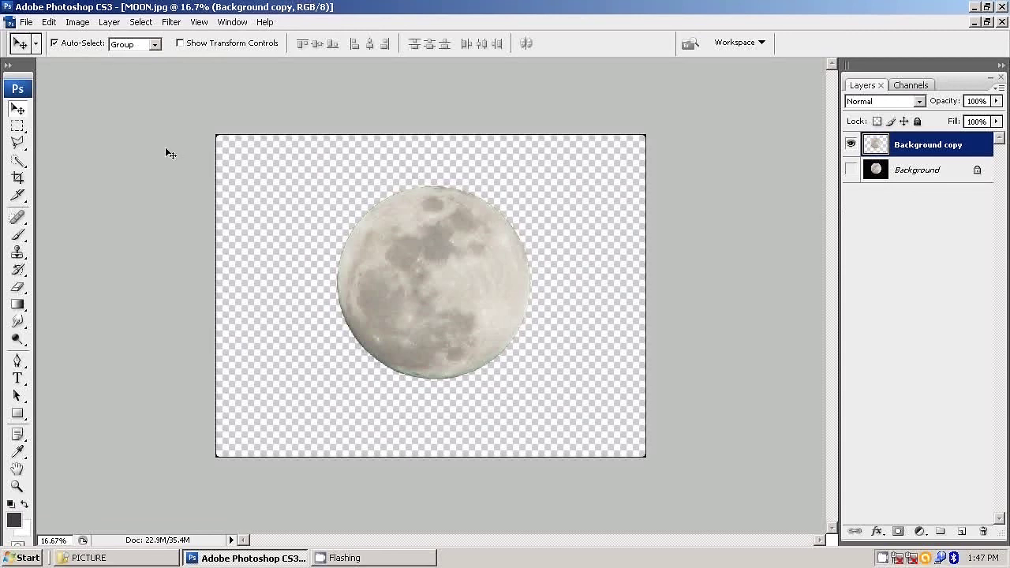
Marquee a rectangle around the moon, invert it, and cut away the leftover pixels.
left_click(17, 127)
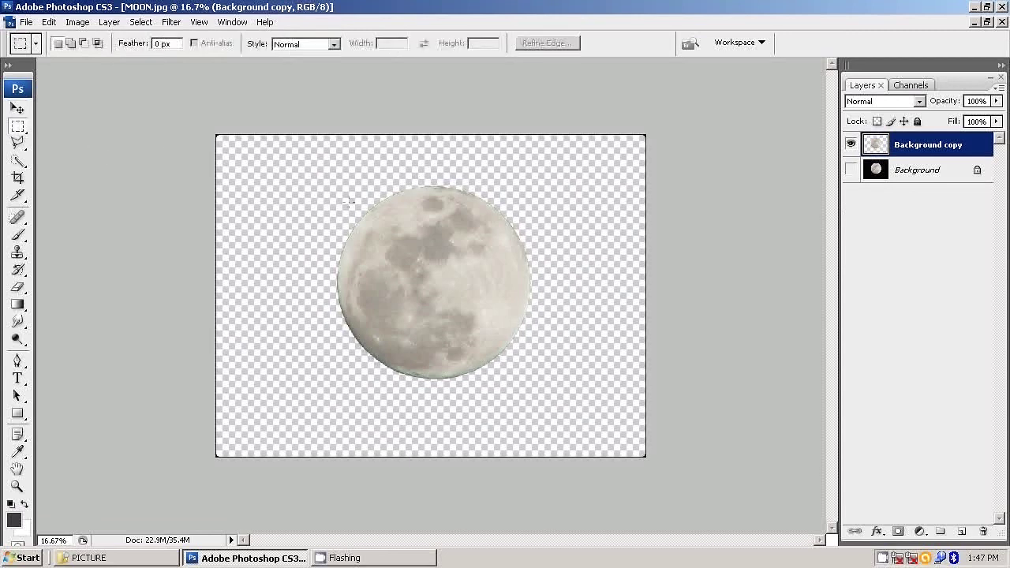
left_click_drag(328, 172, 569, 393)
left_click(142, 23)
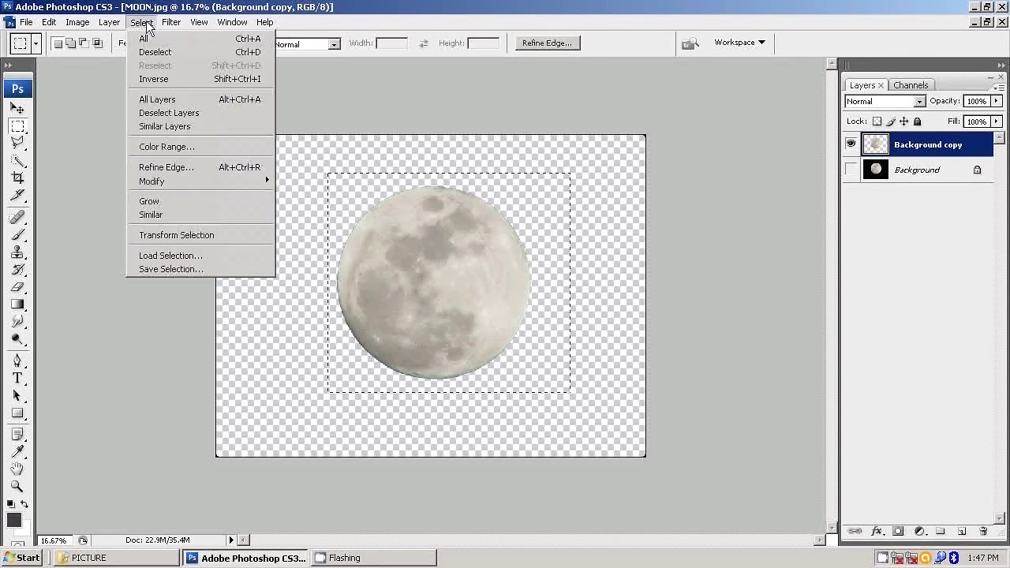
left_click(154, 79)
left_click(49, 22)
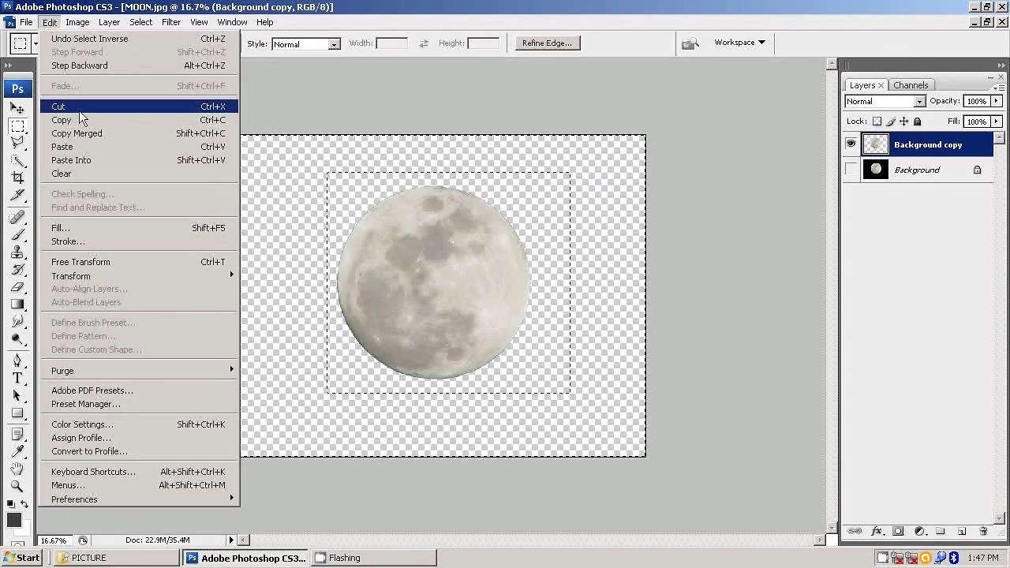
key("Return")
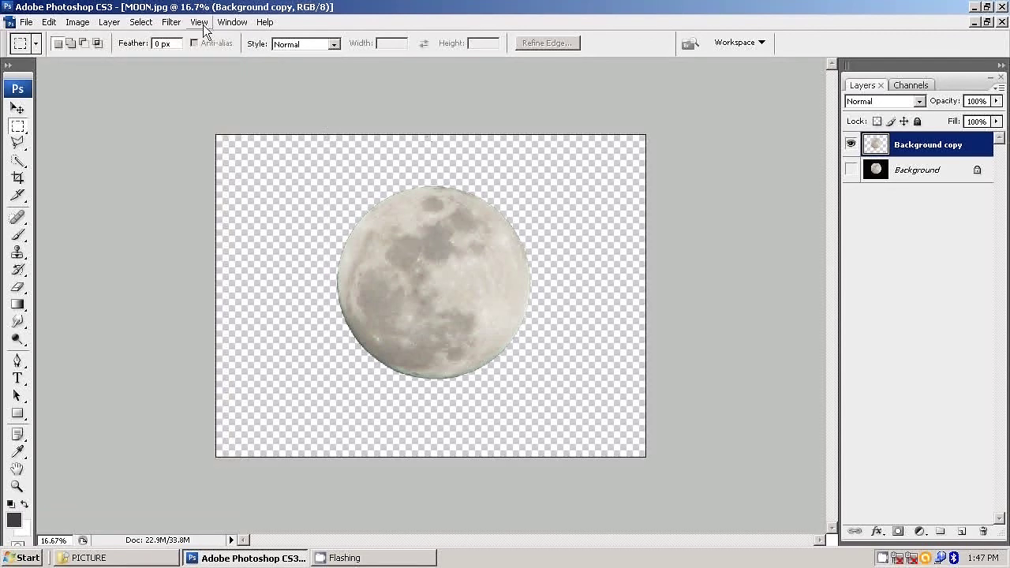
Load the moon's transparency as a selection and contract it by 2 pixels.
left_click(141, 22)
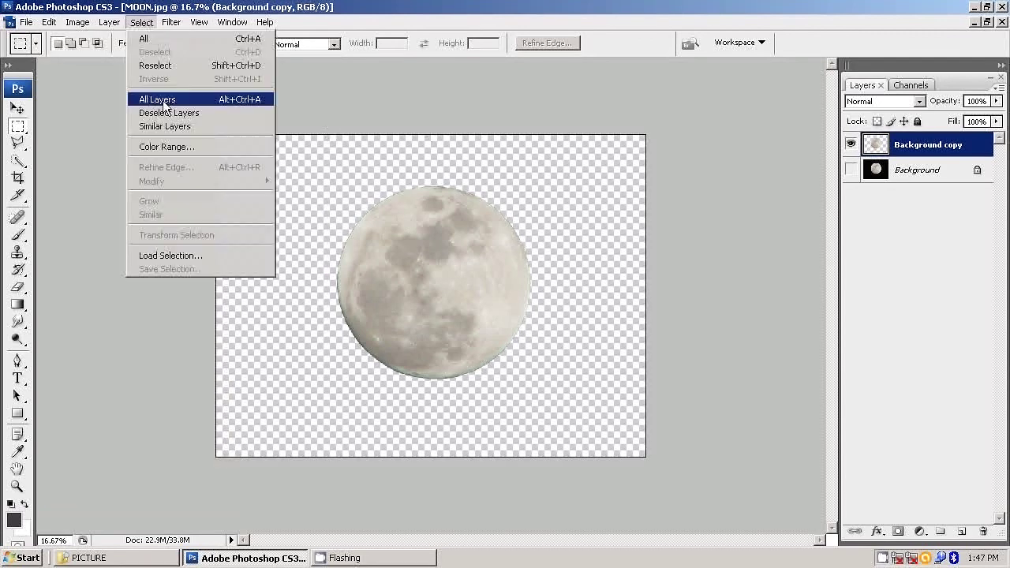
left_click(187, 256)
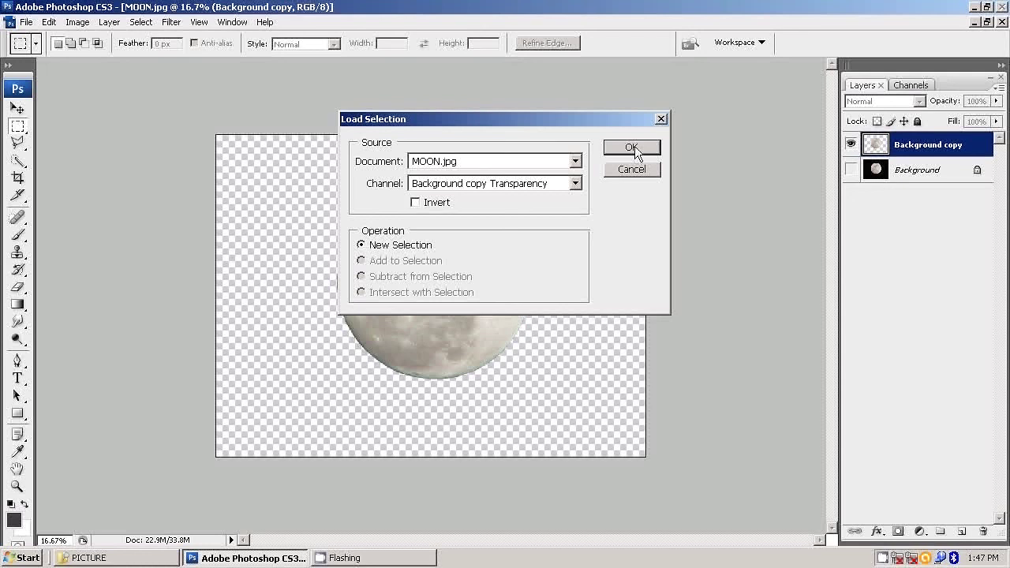
left_click(632, 148)
left_click(141, 22)
mouse_move(152, 181)
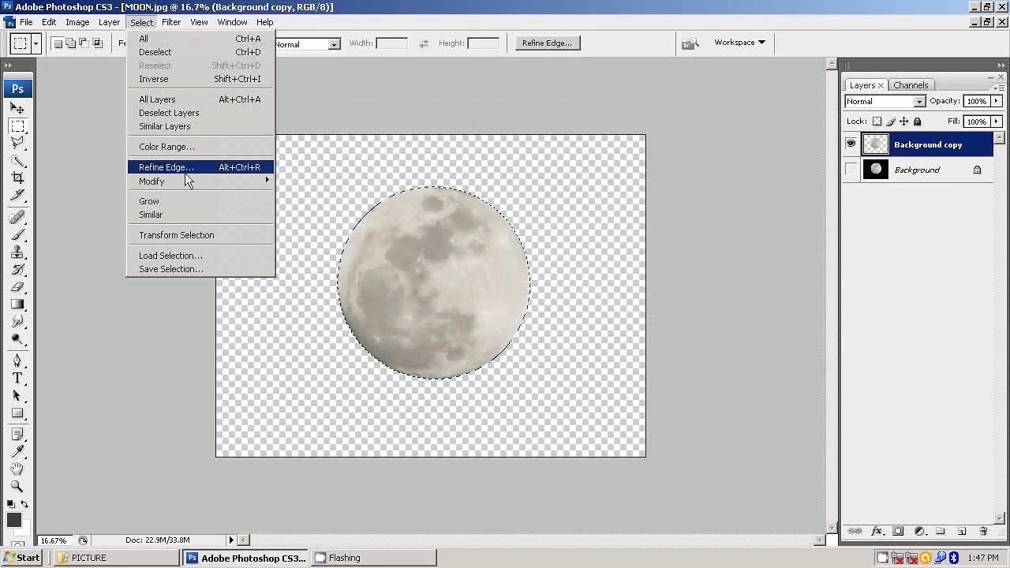
left_click(306, 214)
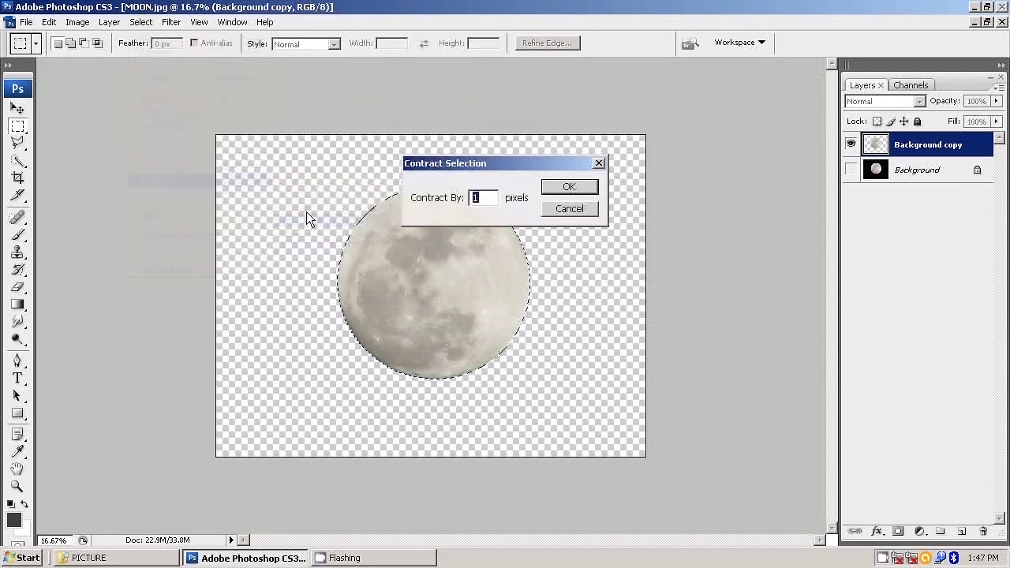
type("2")
left_click(569, 187)
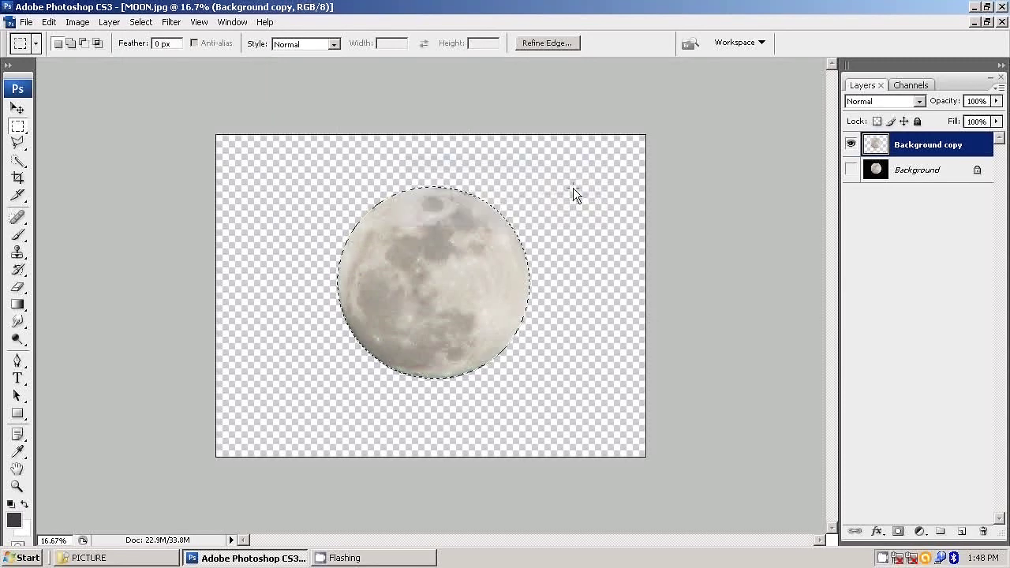
Contract the moon selection by 10 pixels, invert it, and delete the surrounding background.
left_click(141, 22)
mouse_move(152, 181)
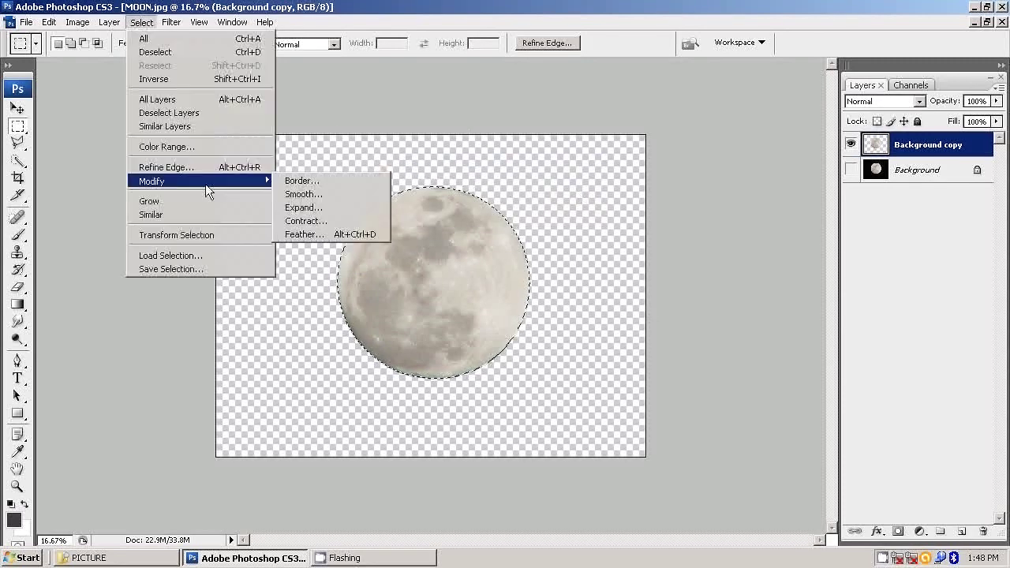
left_click(310, 221)
type("10")
left_click(579, 189)
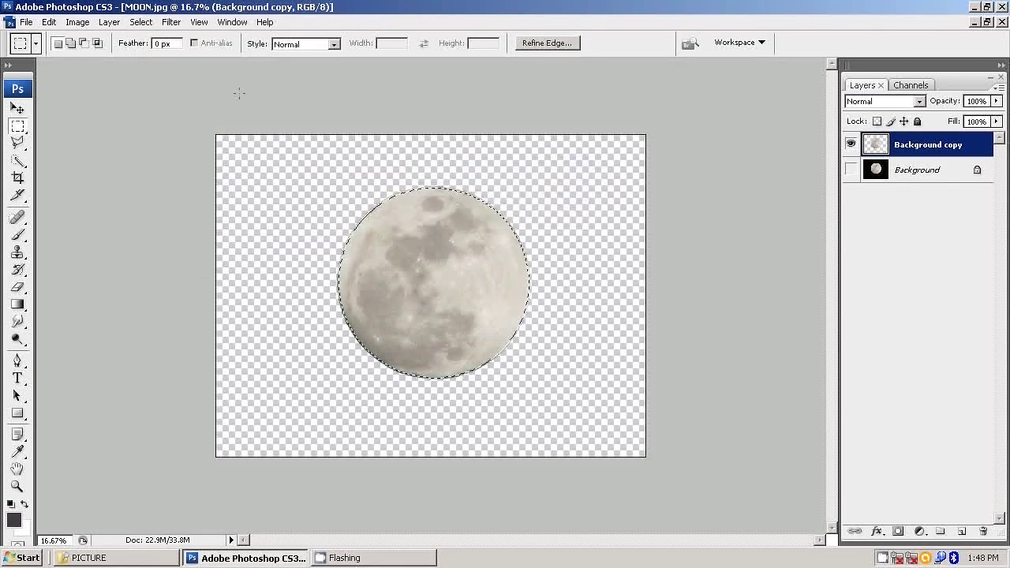
left_click(142, 24)
left_click(164, 79)
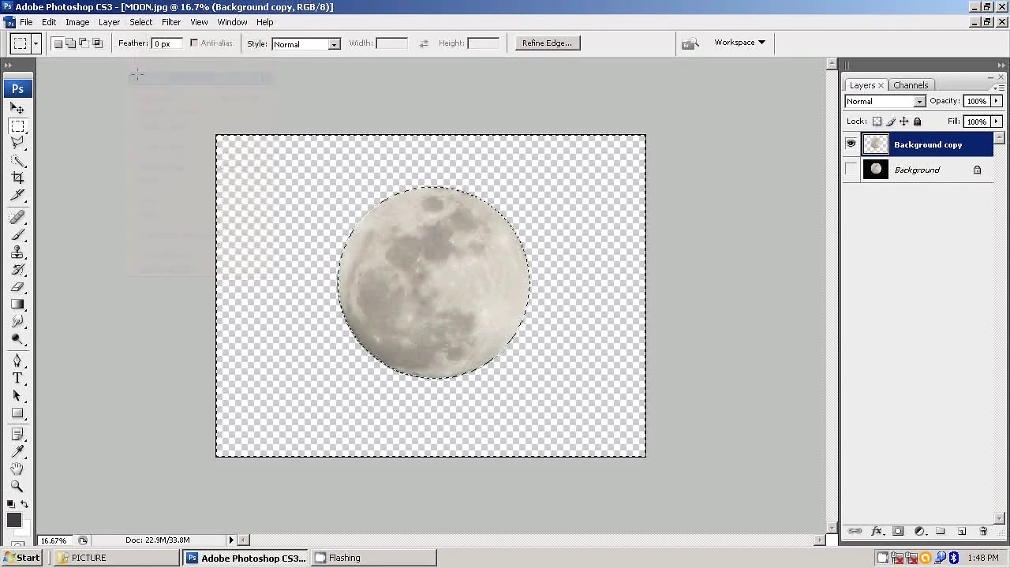
left_click(49, 22)
left_click(58, 106)
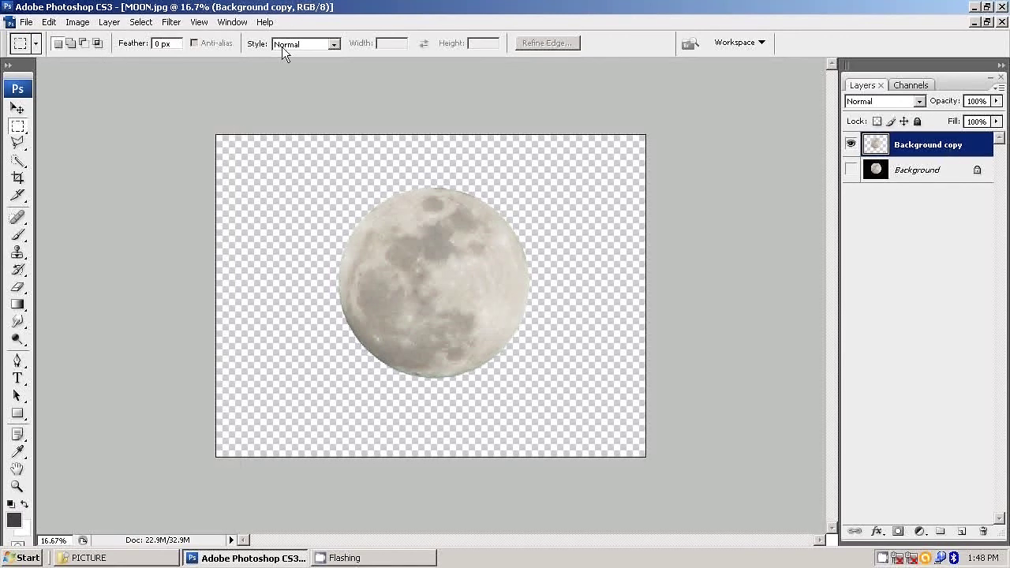
Select all and copy the isolated moon, then bring BOAT.jpg back as the active document.
left_click(141, 22)
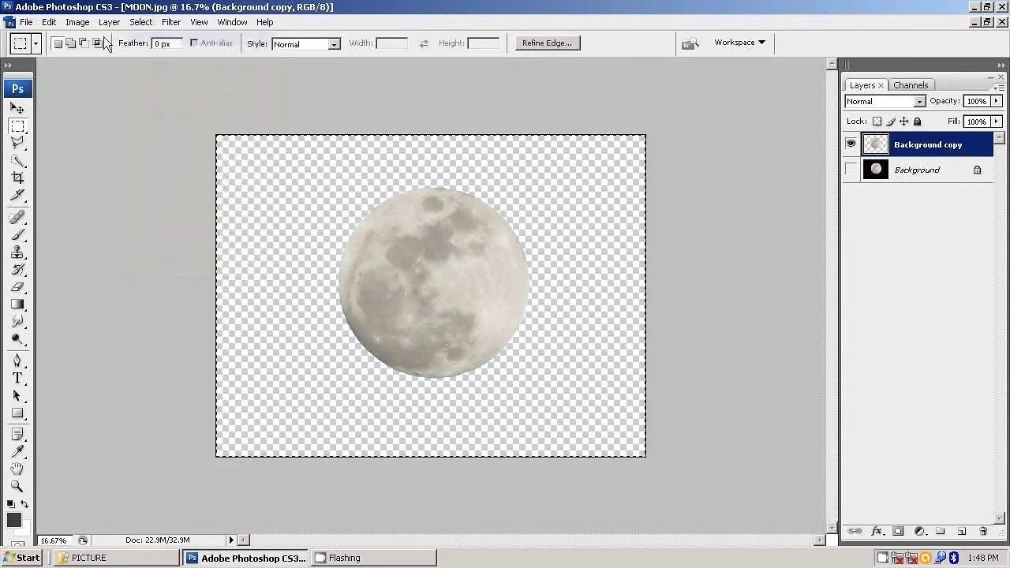
left_click(49, 22)
left_click(62, 119)
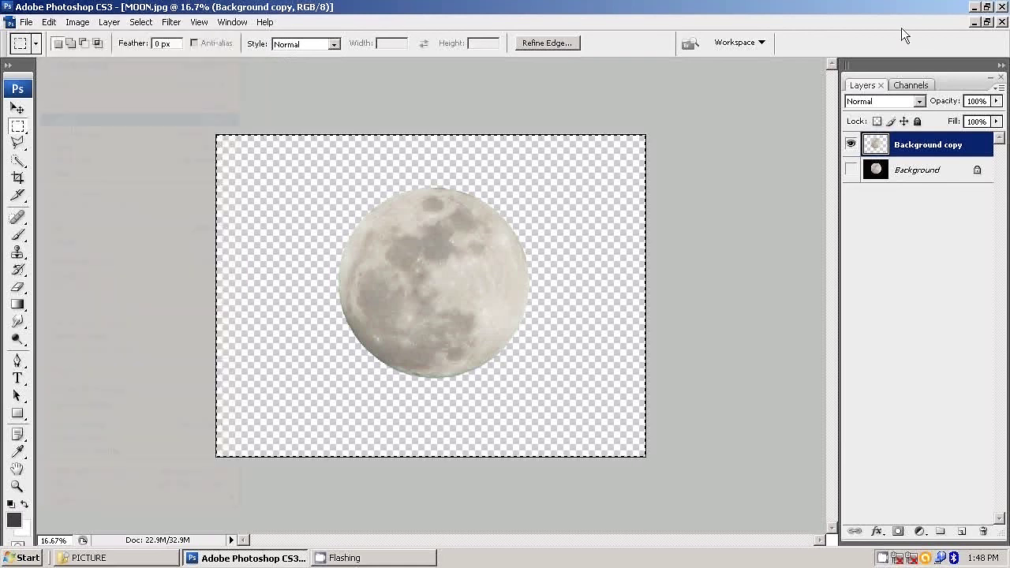
left_click(973, 22)
left_click(137, 517)
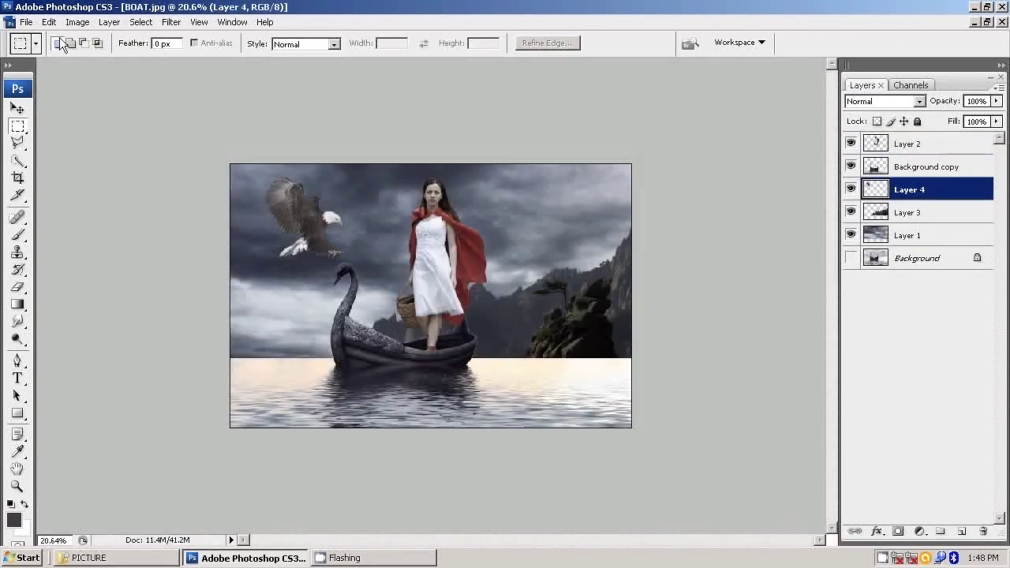
Paste the moon into BOAT.jpg as Layer 5 with transform handles shown.
left_click(49, 22)
left_click(79, 149)
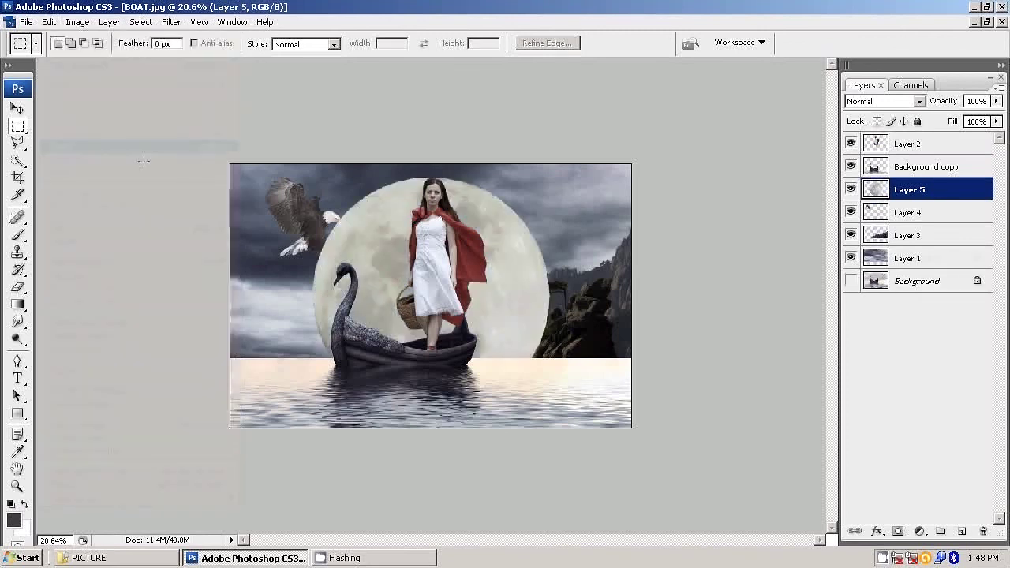
left_click(17, 108)
left_click(179, 43)
Scale the moon to 26.1% and place it in the upper-right sky.
left_click_drag(552, 180, 491, 256)
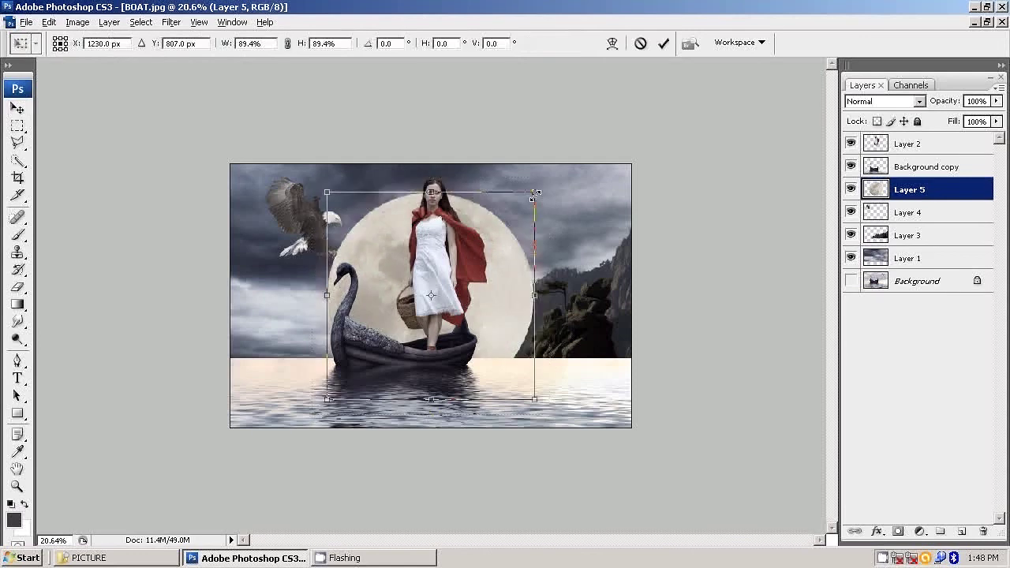
left_click_drag(409, 282, 553, 195)
mouse_move(624, 160)
left_mouse_down()
mouse_move(599, 183)
mouse_move(603, 194)
left_mouse_up()
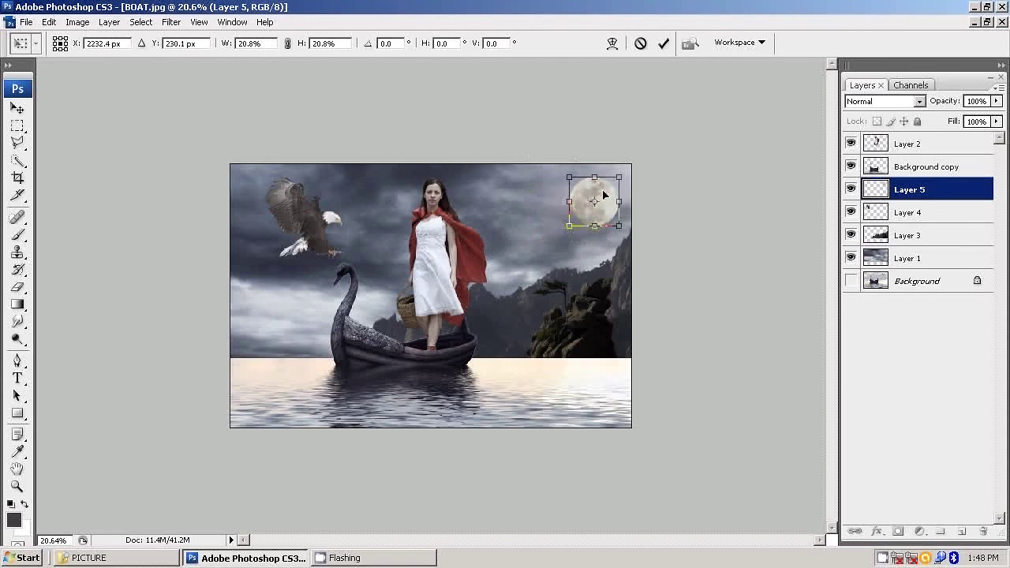
key("shift+Up")
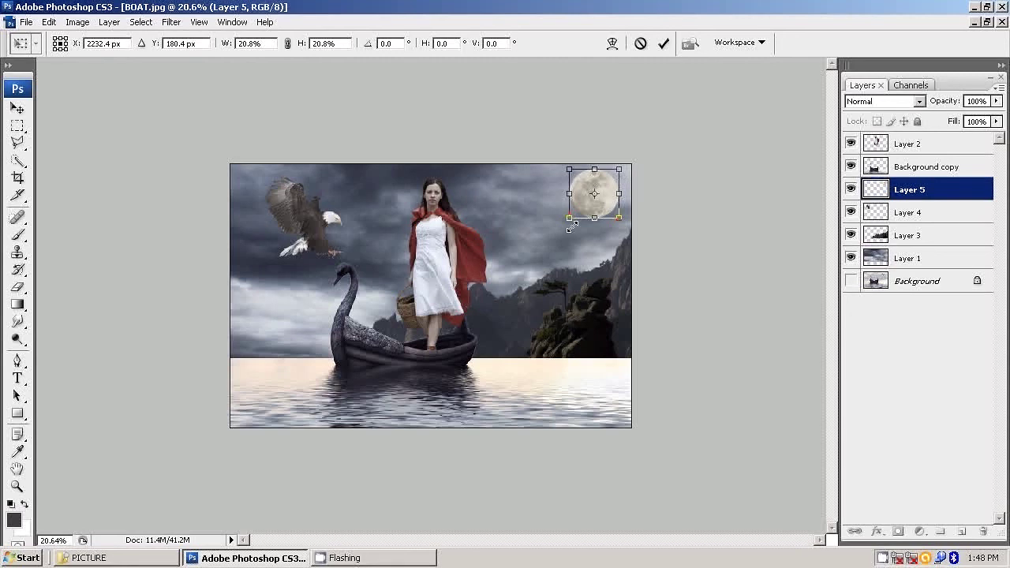
left_click_drag(572, 227, 562, 227)
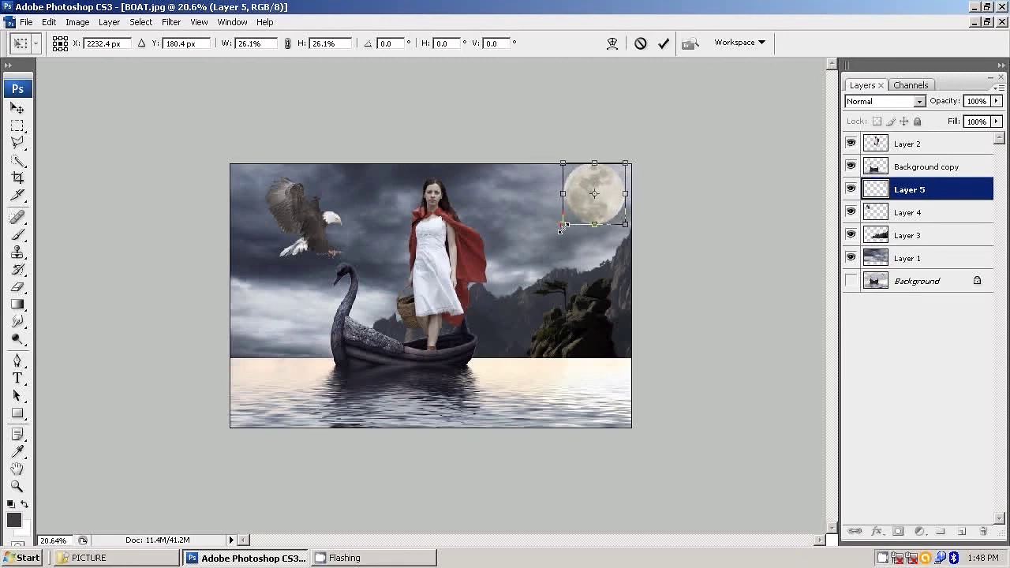
left_click_drag(610, 193, 608, 201)
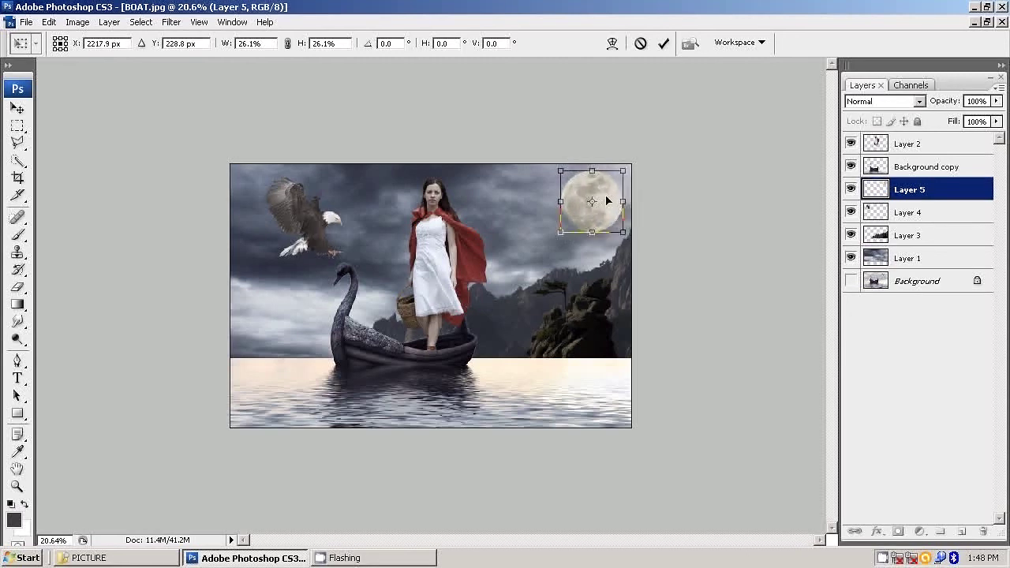
left_click(663, 44)
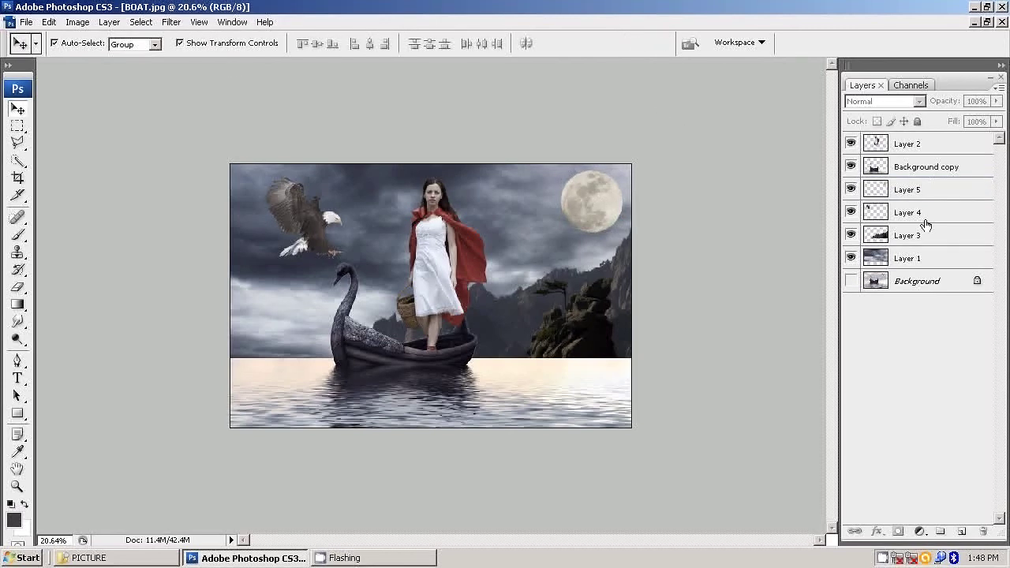
Set the Layer 5 moon's Hue to -175 with Hue/Saturation.
left_click(917, 190)
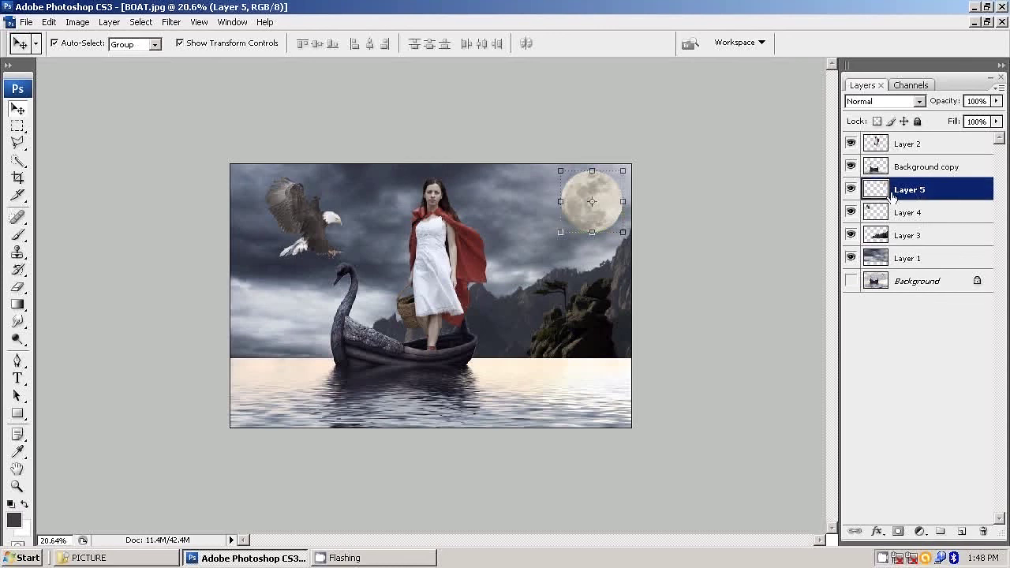
left_click(77, 22)
mouse_move(99, 60)
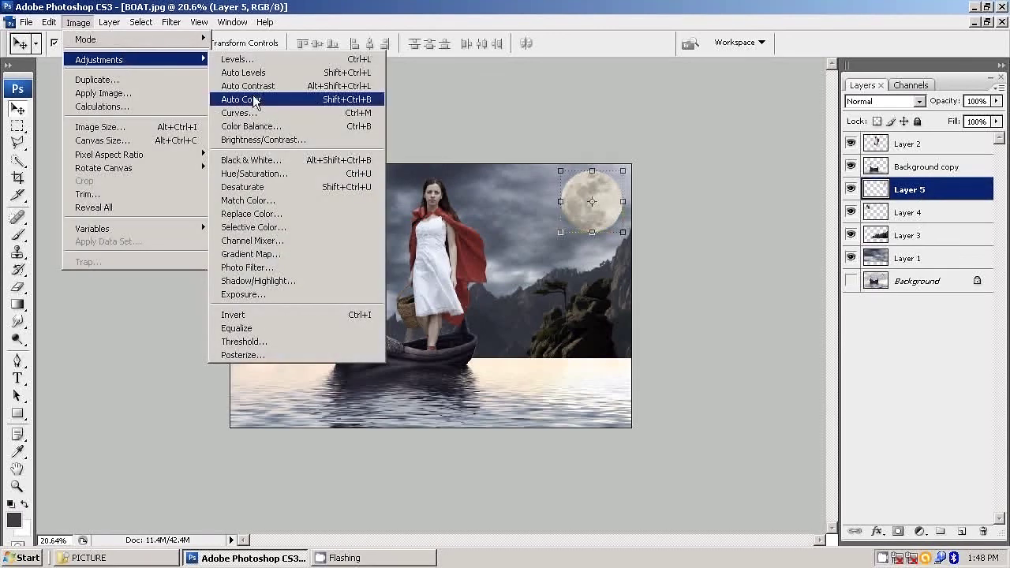
left_click(252, 174)
left_click(734, 306)
left_click_drag(735, 300, 676, 308)
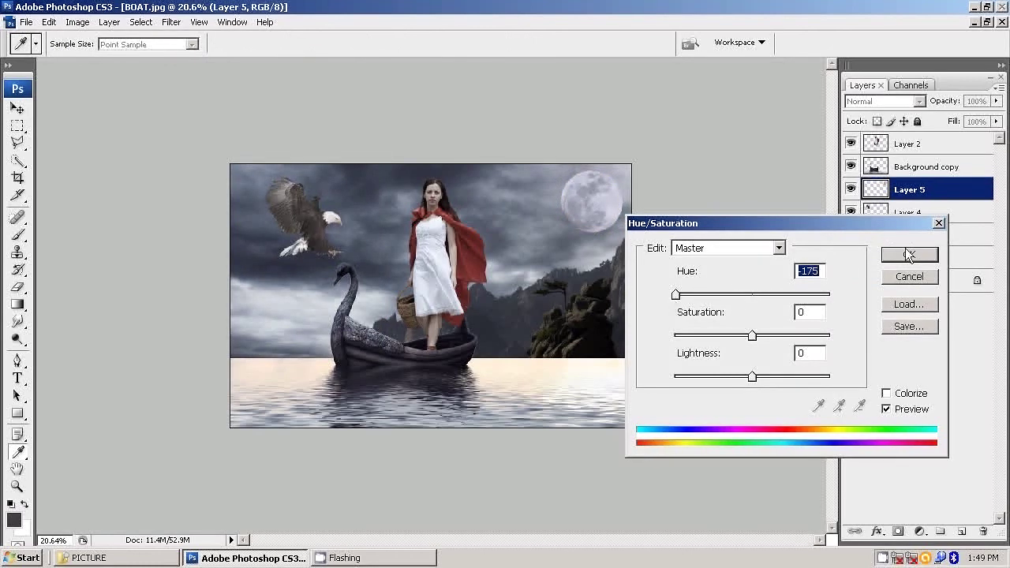
left_click(908, 254)
key("v")
left_click(726, 171)
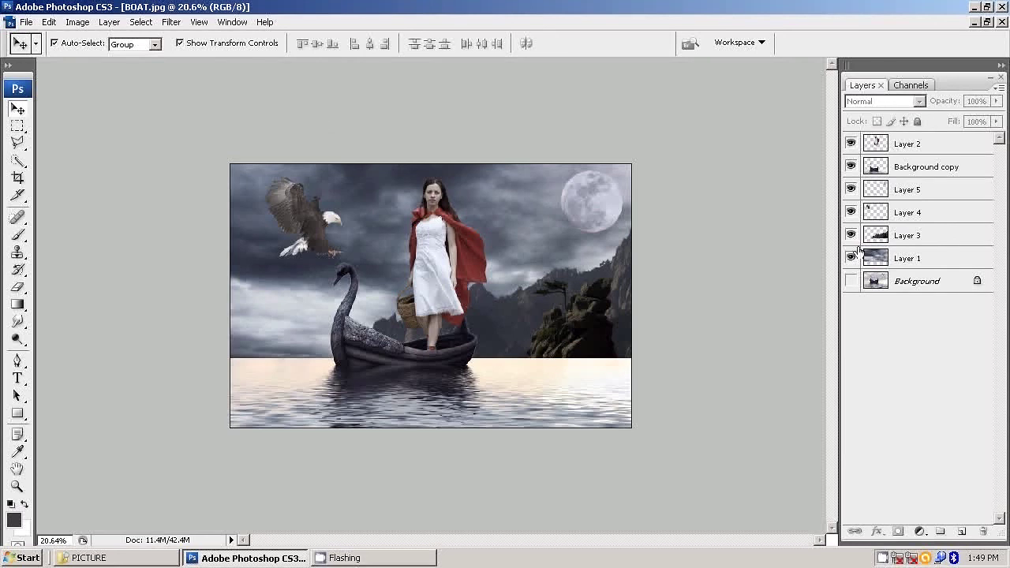
Duplicate the stormy sky Layer 1 and move the copy to the top of the stack.
left_click(909, 256)
left_click(850, 257)
right_click(910, 263)
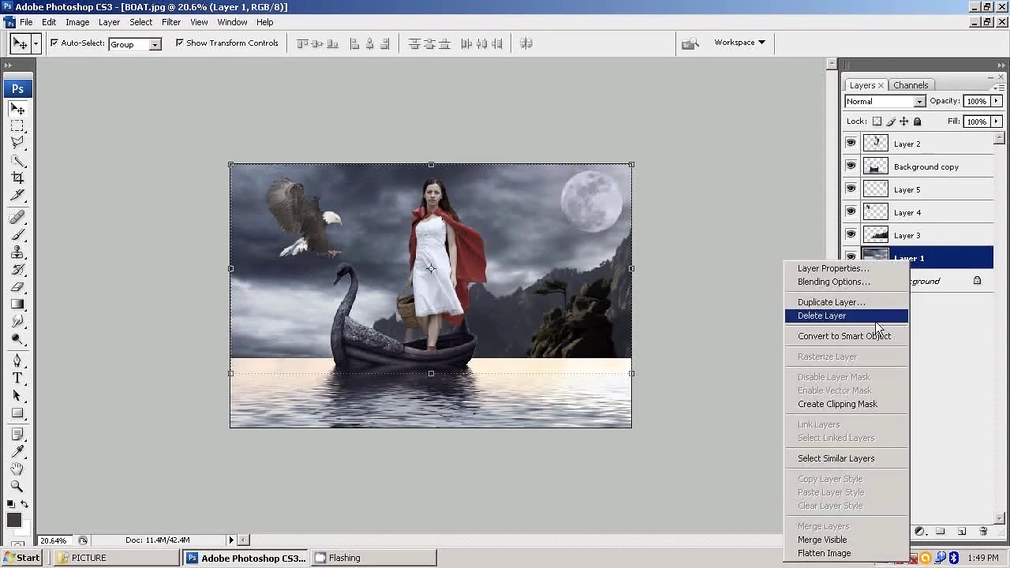
left_click(832, 301)
left_click(643, 162)
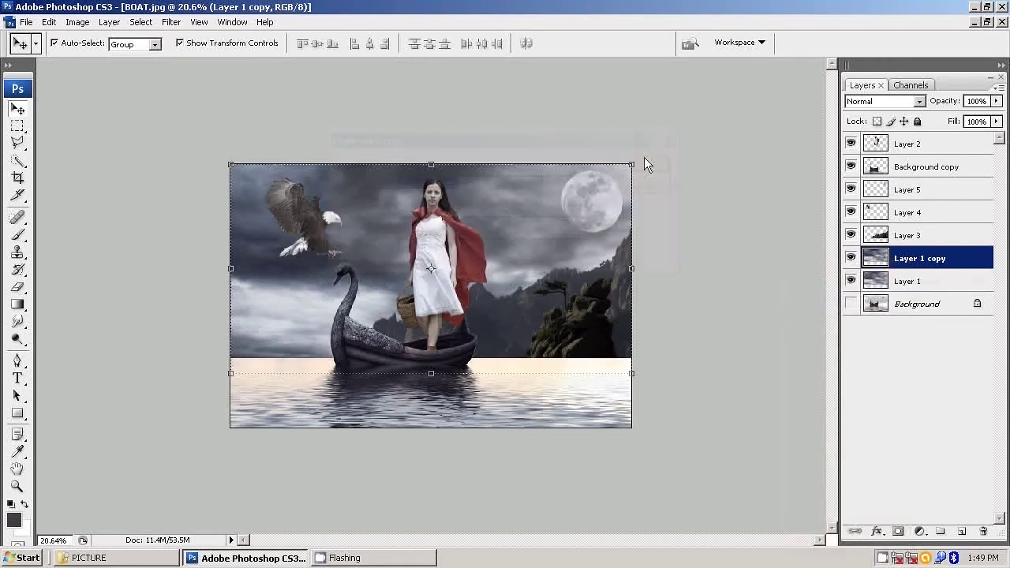
left_click_drag(930, 270, 922, 140)
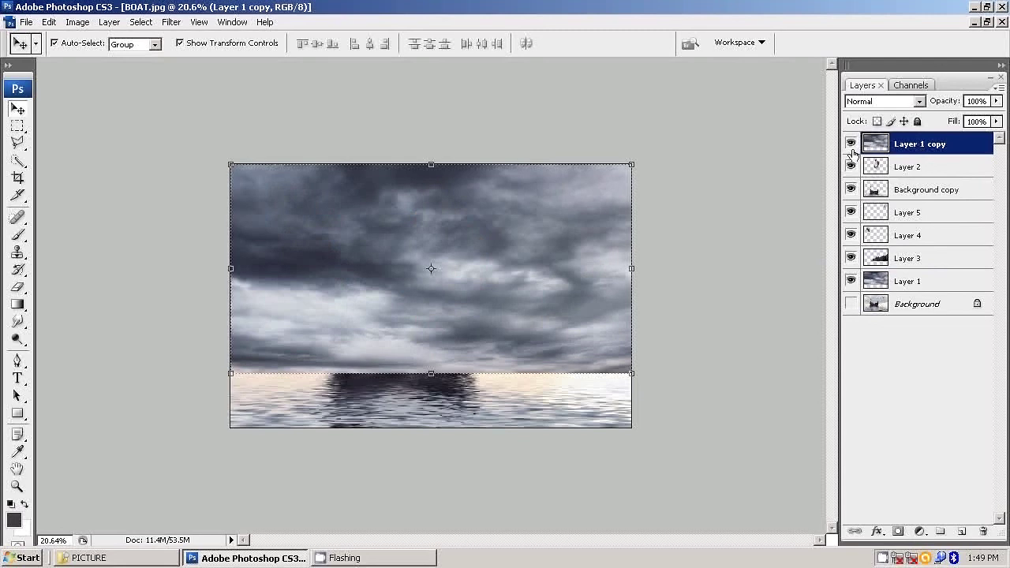
left_click(852, 152)
Set Layer 1 copy to 71% opacity and squash it down over the lower half.
left_click_drag(577, 211, 579, 243)
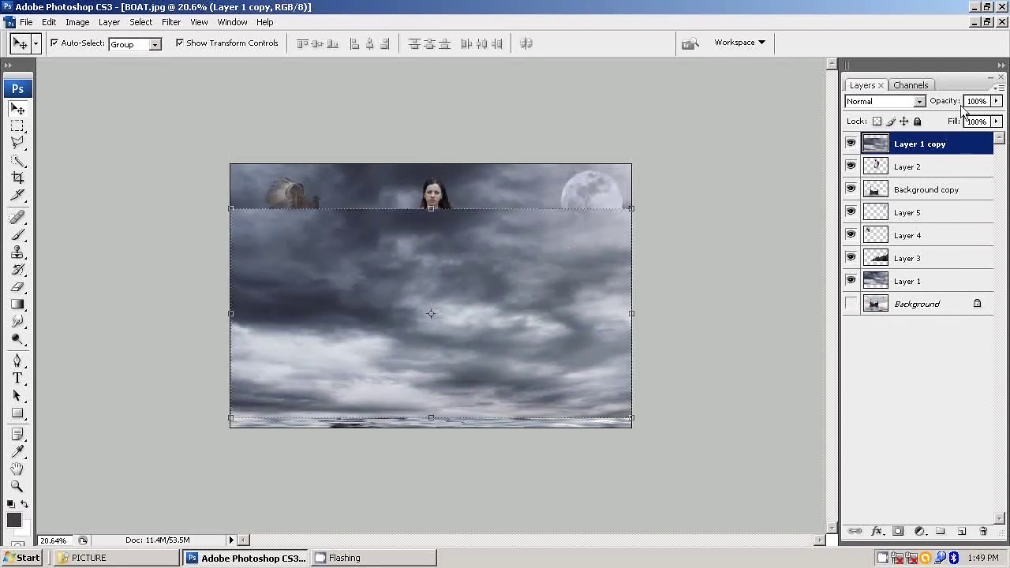
left_click(996, 101)
left_click_drag(994, 116, 964, 118)
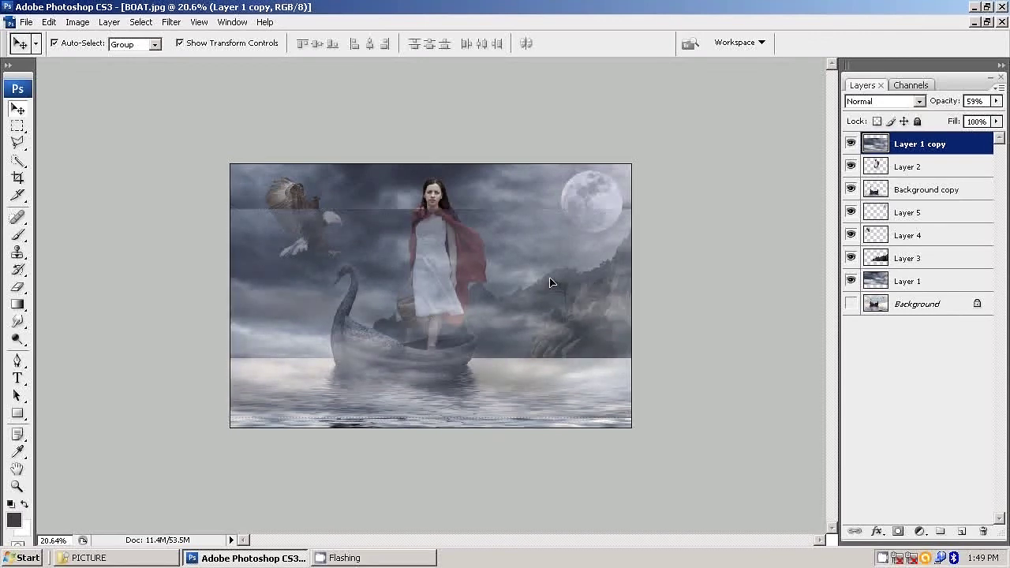
left_click_drag(551, 282, 552, 291)
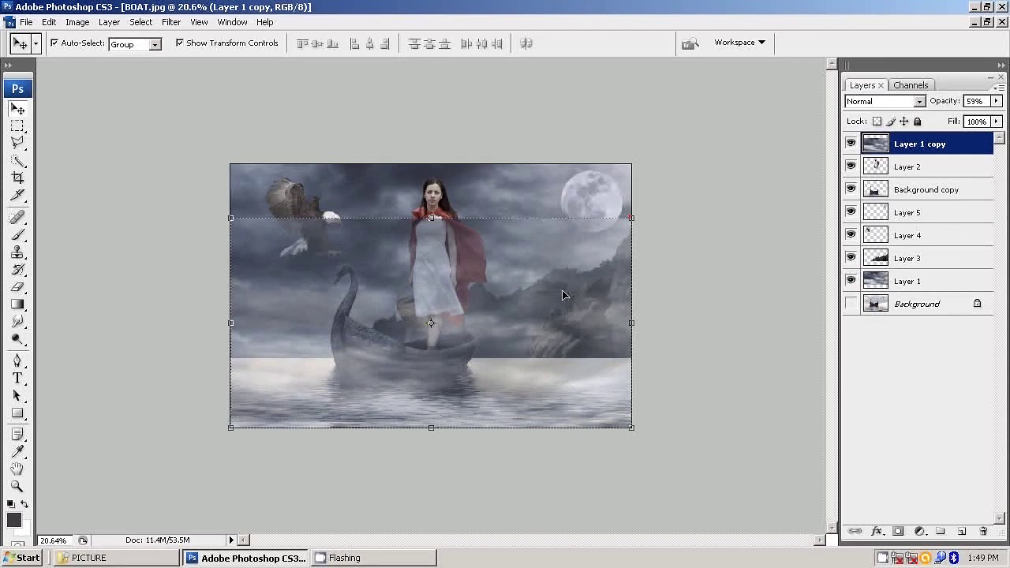
left_click_drag(431, 219, 427, 263)
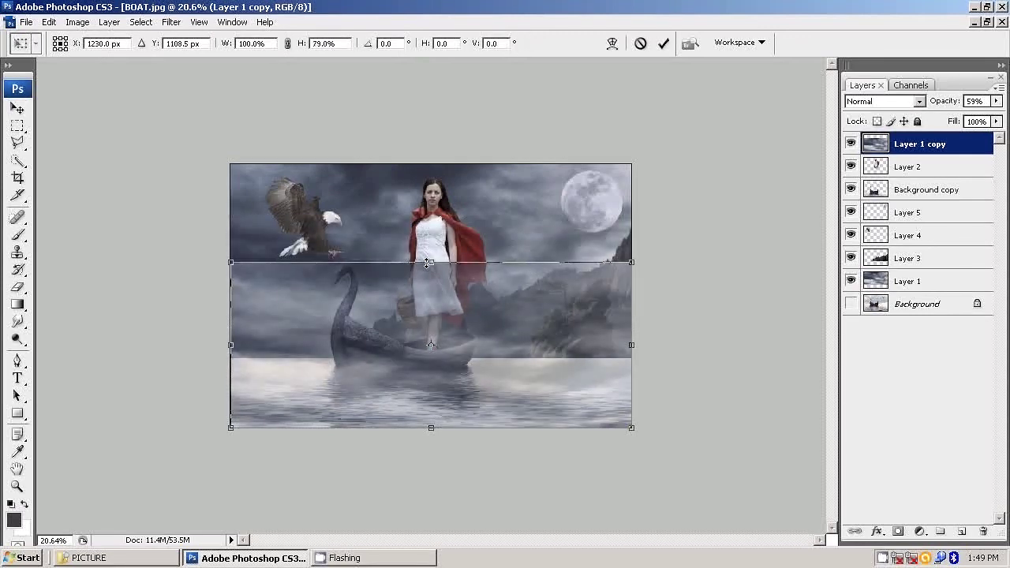
left_click_drag(427, 264, 423, 300)
left_click(996, 101)
mouse_move(962, 116)
left_mouse_down()
mouse_move(988, 129)
mouse_move(976, 128)
left_mouse_up()
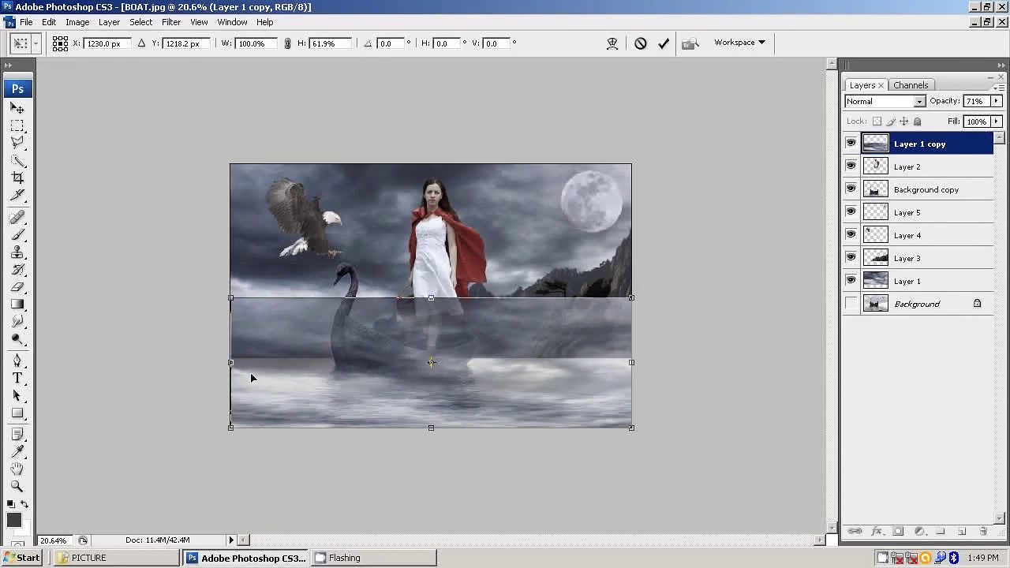
Widen the mist layer past the canvas edges, stretch its bottom down, and commit.
left_click_drag(232, 364, 220, 363)
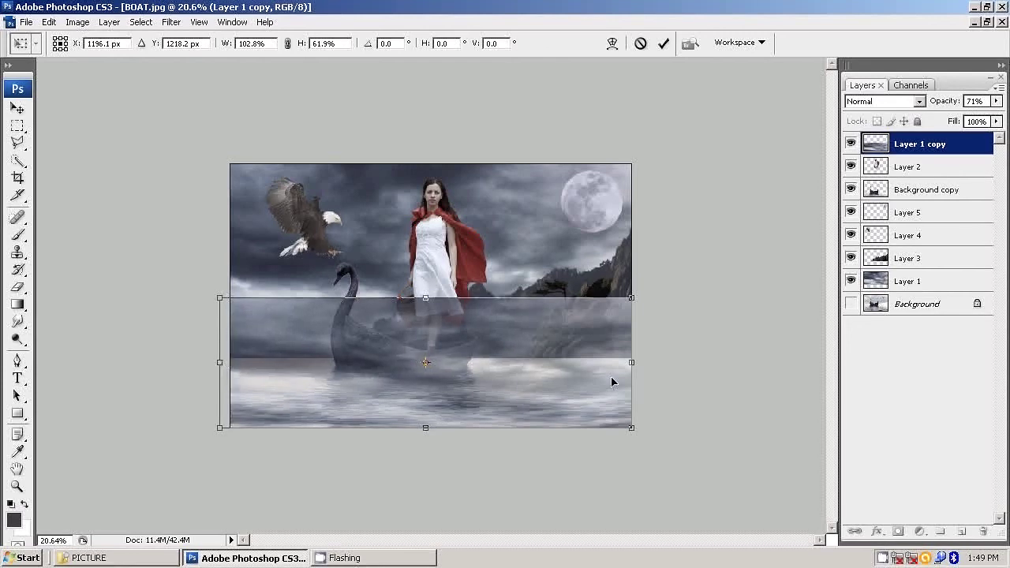
left_click_drag(633, 364, 641, 364)
left_click_drag(429, 427, 430, 446)
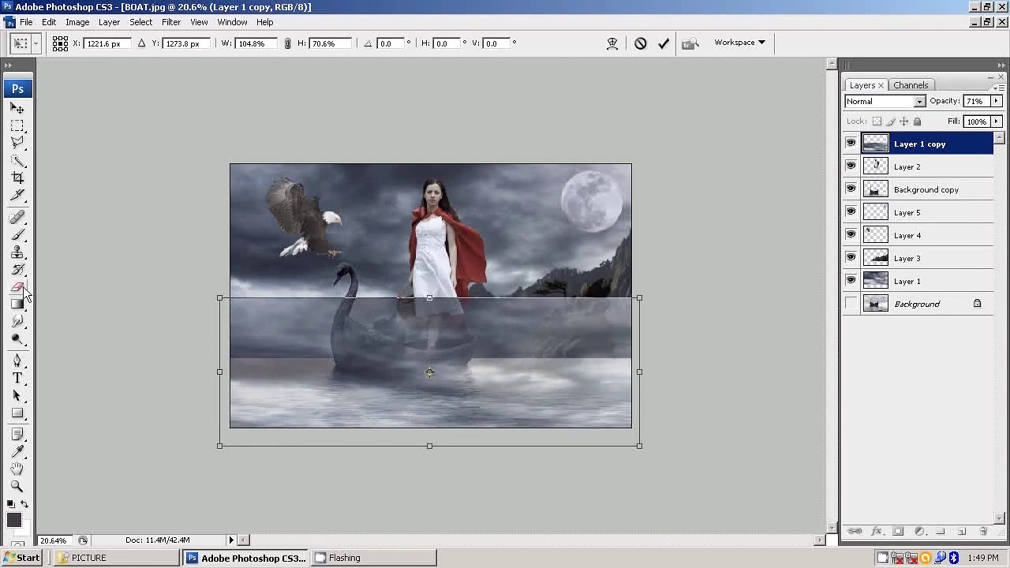
left_click(667, 44)
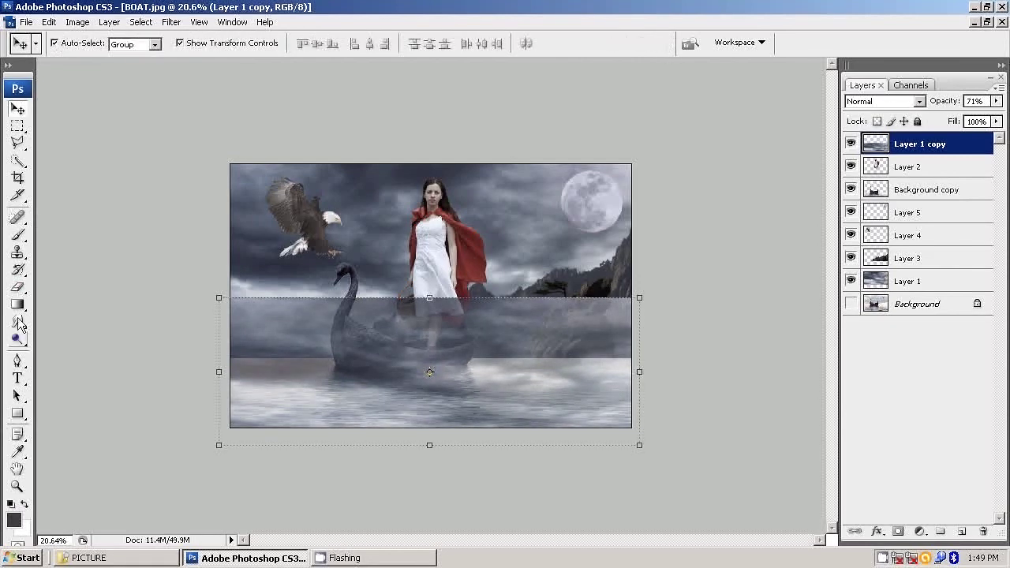
Set up the standard Eraser with a 453 px brush on the mist layer.
left_click(18, 288)
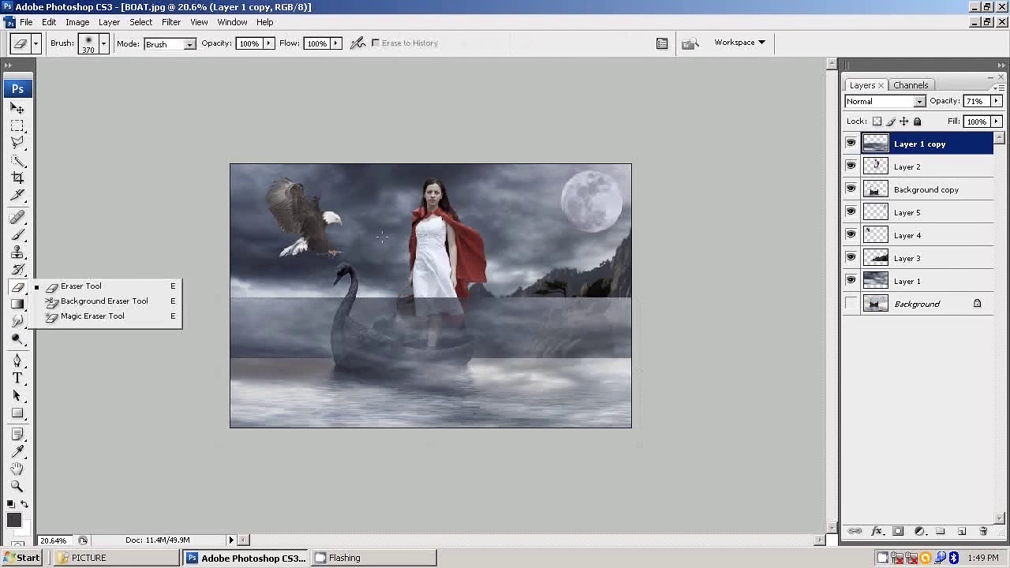
left_click(56, 291)
left_click(103, 43)
left_click(125, 85)
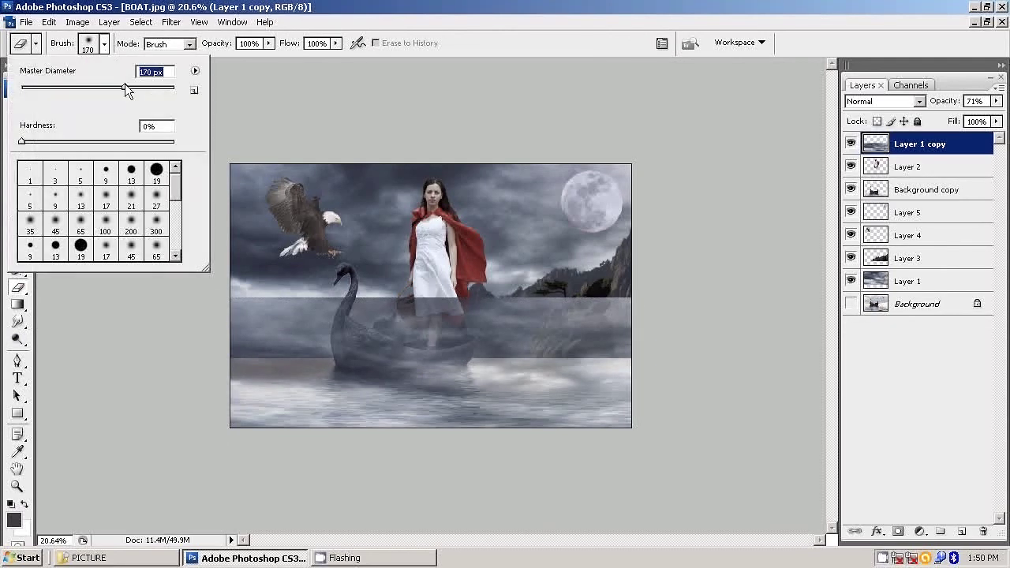
key("Return")
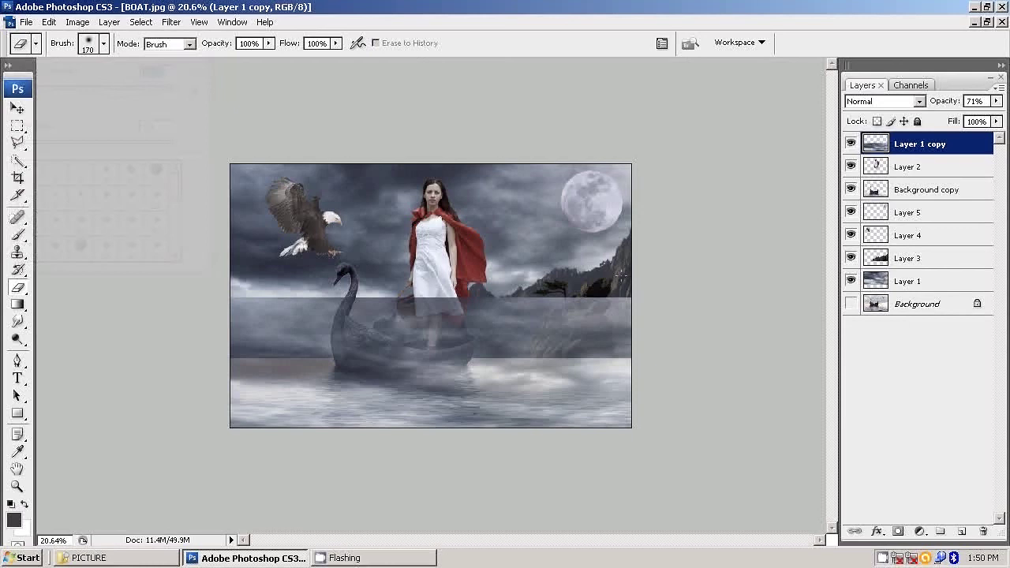
left_click(625, 305)
left_click(104, 45)
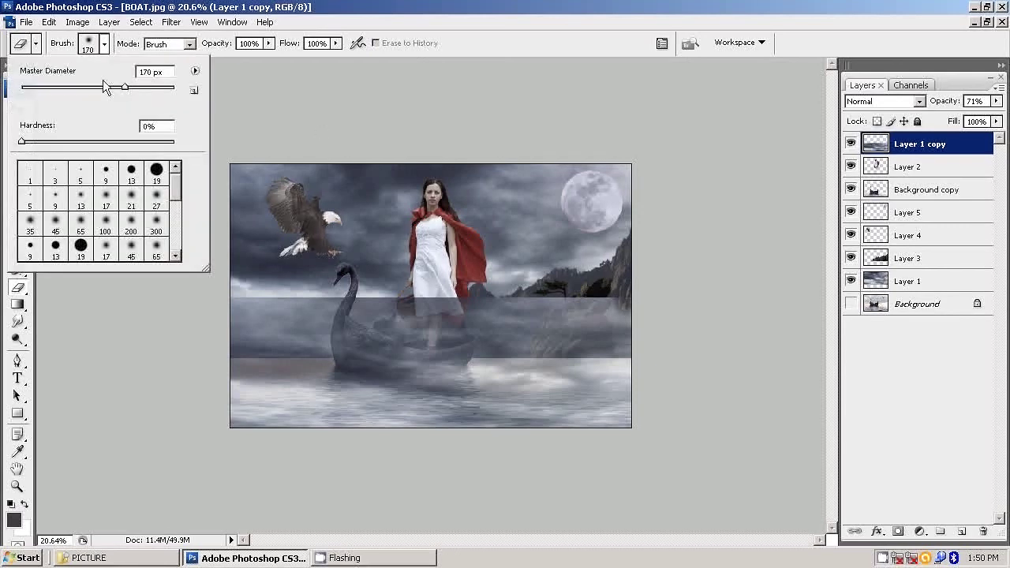
left_click(150, 88)
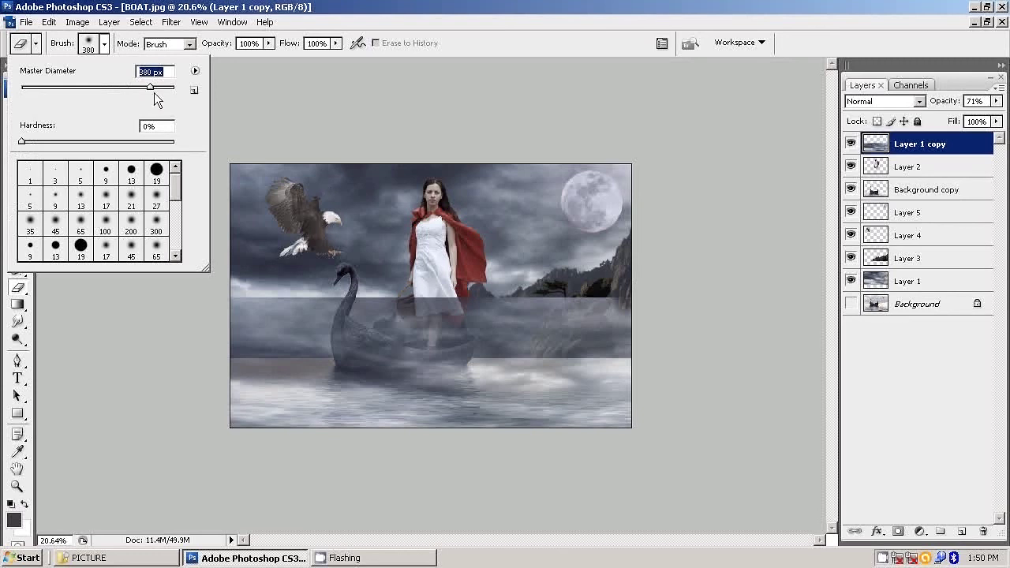
left_click_drag(155, 92, 157, 93)
left_click(594, 303)
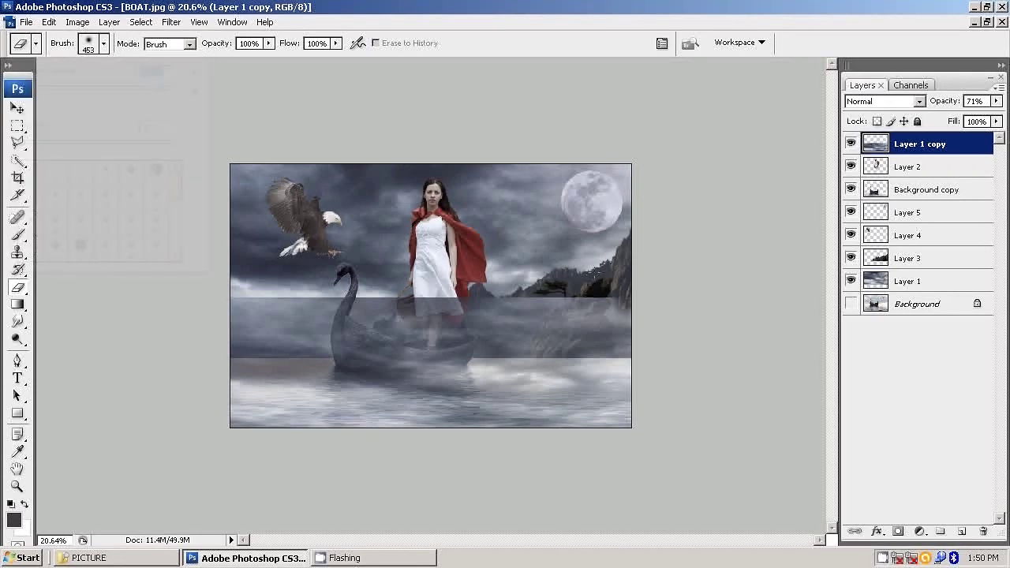
Erase fog from the rocks, bottom edge, swan and boat, and set opacity to 73%.
mouse_move(600, 303)
left_mouse_down()
mouse_move(620, 283)
mouse_move(502, 281)
mouse_move(611, 300)
mouse_move(398, 279)
mouse_move(371, 309)
mouse_move(325, 290)
mouse_move(330, 274)
left_mouse_up()
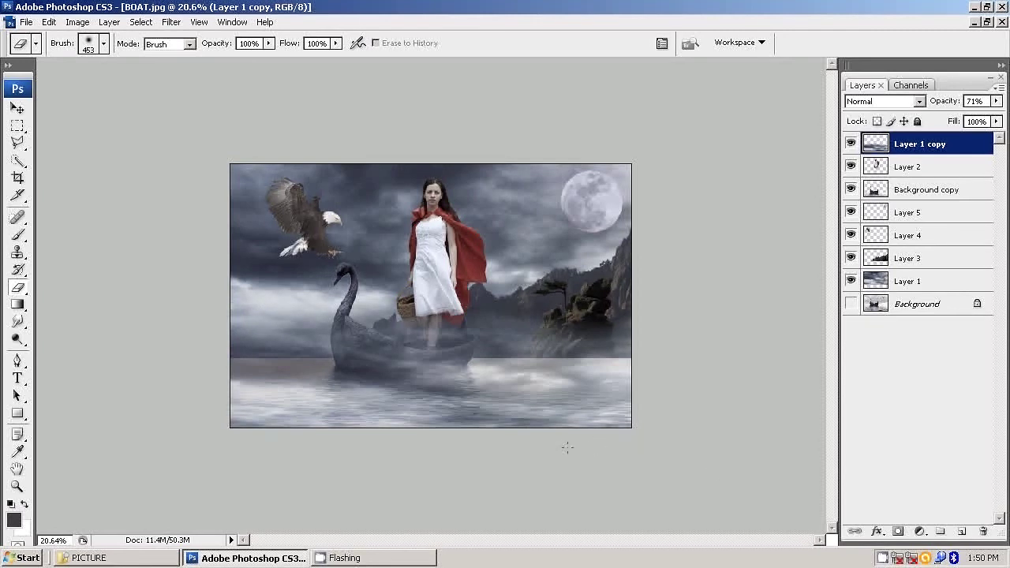
mouse_move(567, 448)
left_mouse_down()
mouse_move(320, 444)
mouse_move(227, 417)
mouse_move(308, 452)
left_mouse_up()
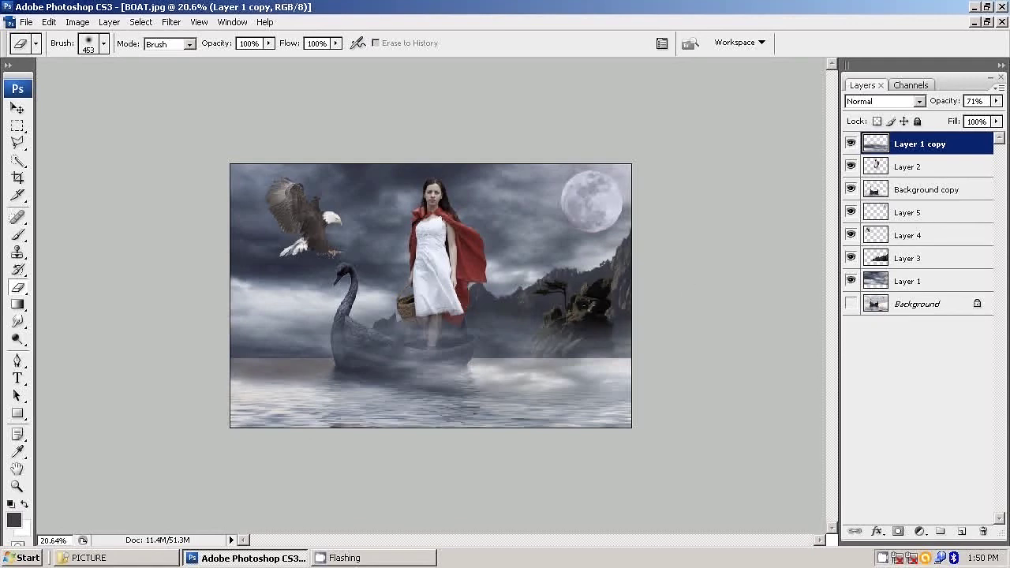
mouse_move(536, 304)
left_mouse_down()
mouse_move(566, 323)
mouse_move(629, 310)
left_mouse_up()
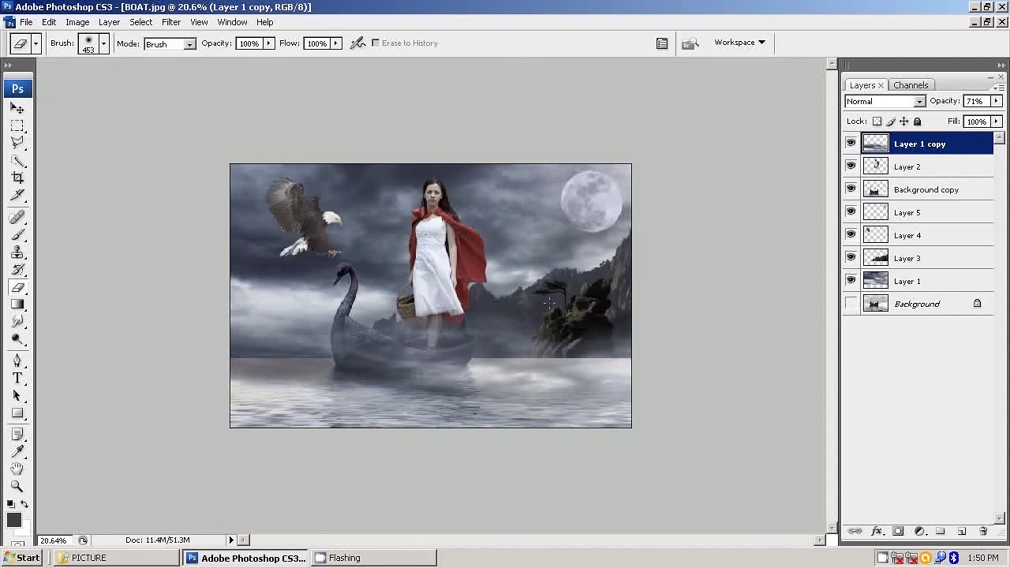
left_click_drag(451, 325, 489, 334)
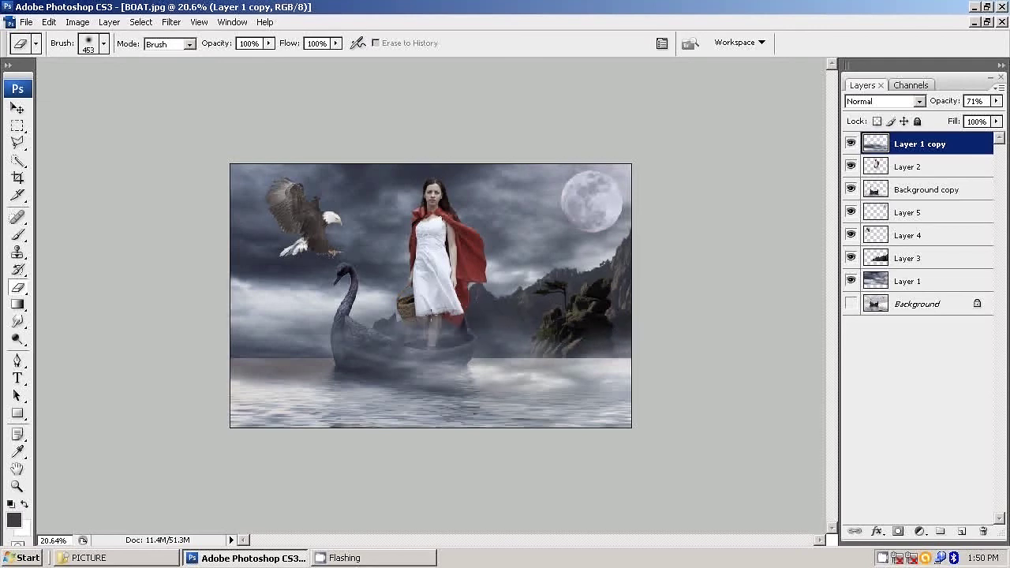
left_click_drag(331, 324, 229, 308)
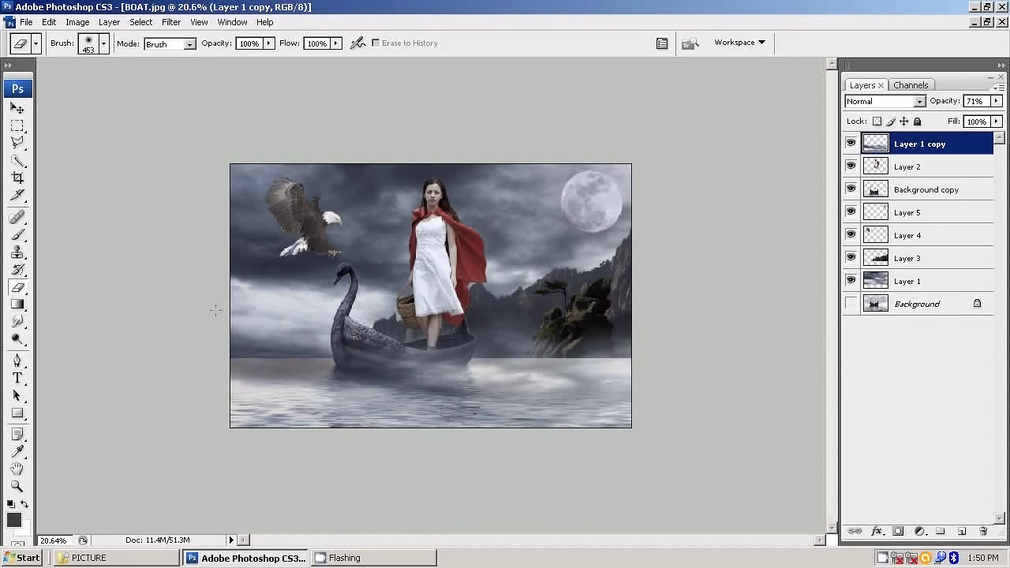
mouse_move(996, 101)
left_mouse_down()
mouse_move(931, 122)
mouse_move(988, 118)
mouse_move(977, 125)
left_mouse_up()
Toggle Layer 1 copy's visibility to compare the scene with and without fog.
left_click(18, 108)
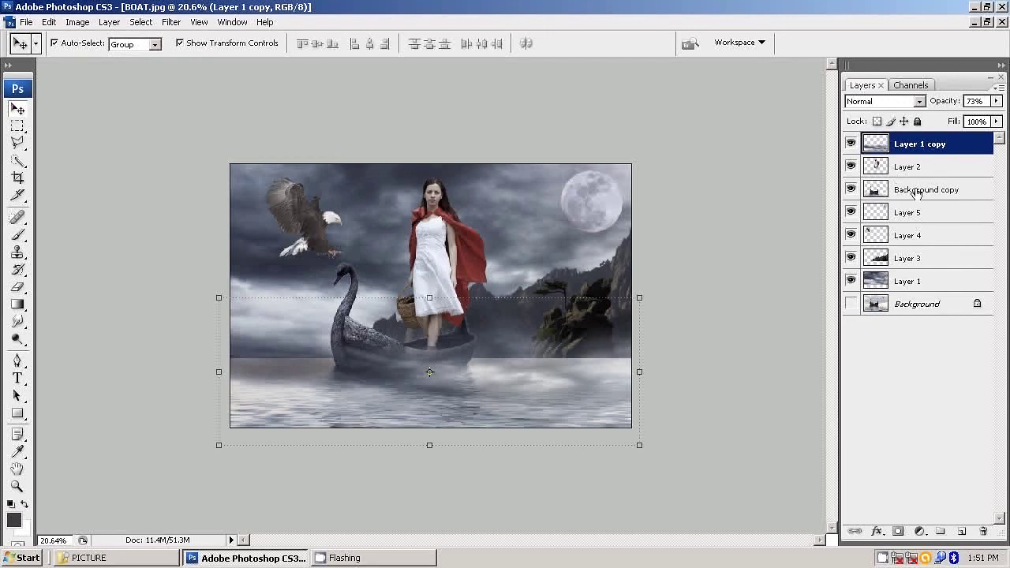
left_click(850, 144)
left_click(849, 145)
left_click(849, 149)
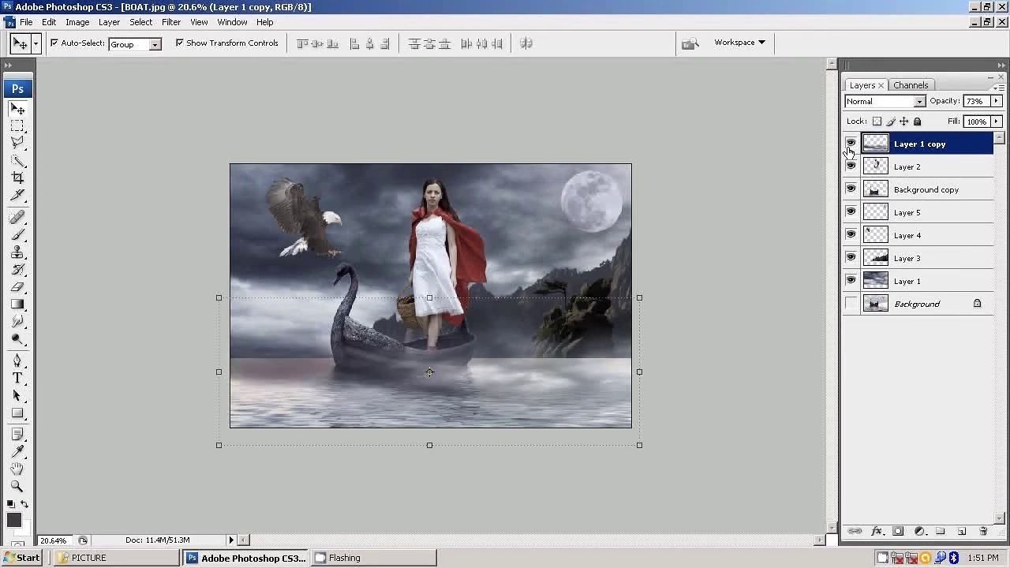
Duplicate Layer 1, keeping the default name Layer 1 copy 2.
left_click(955, 282)
right_click(954, 283)
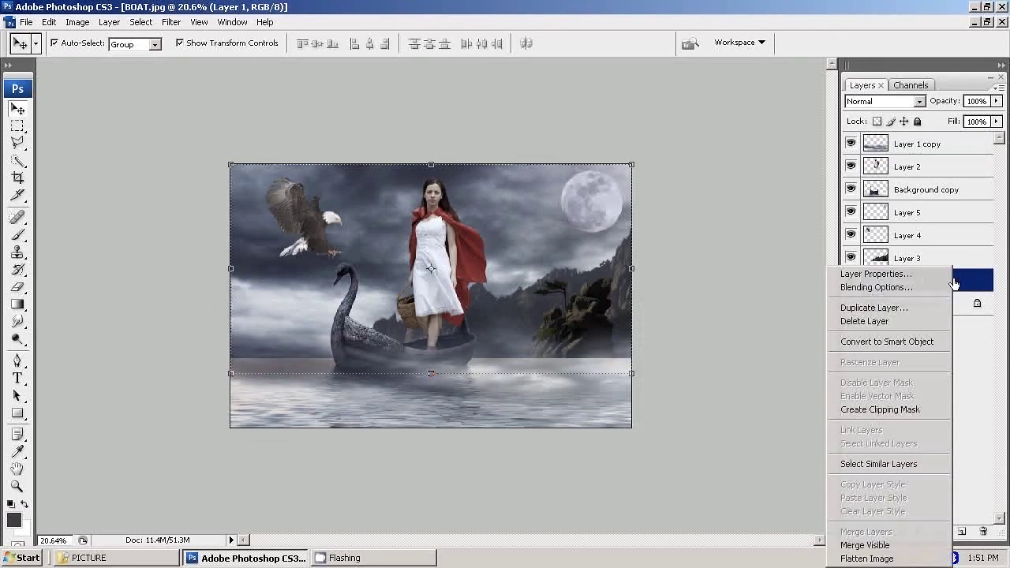
left_click(874, 312)
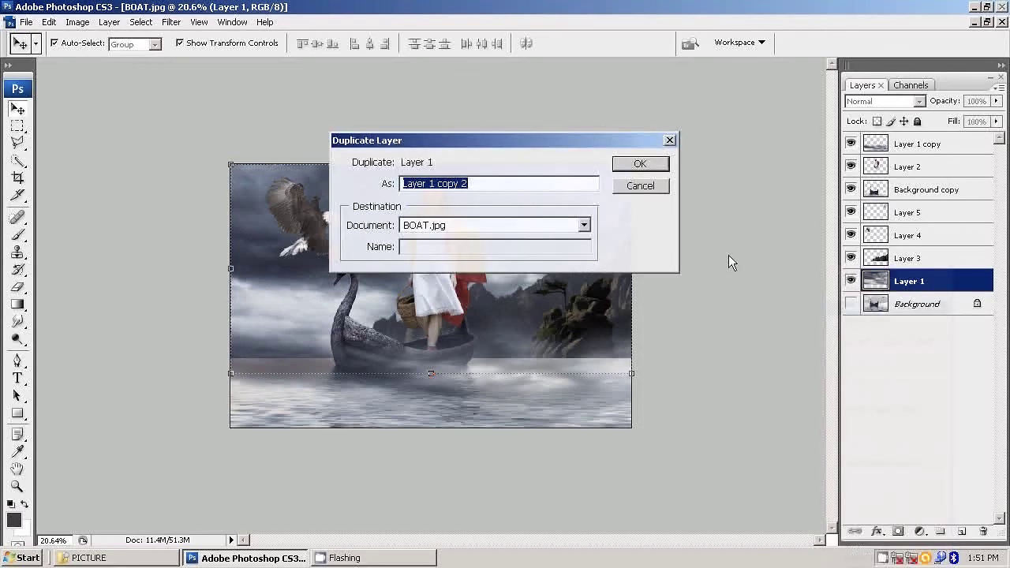
left_click(639, 163)
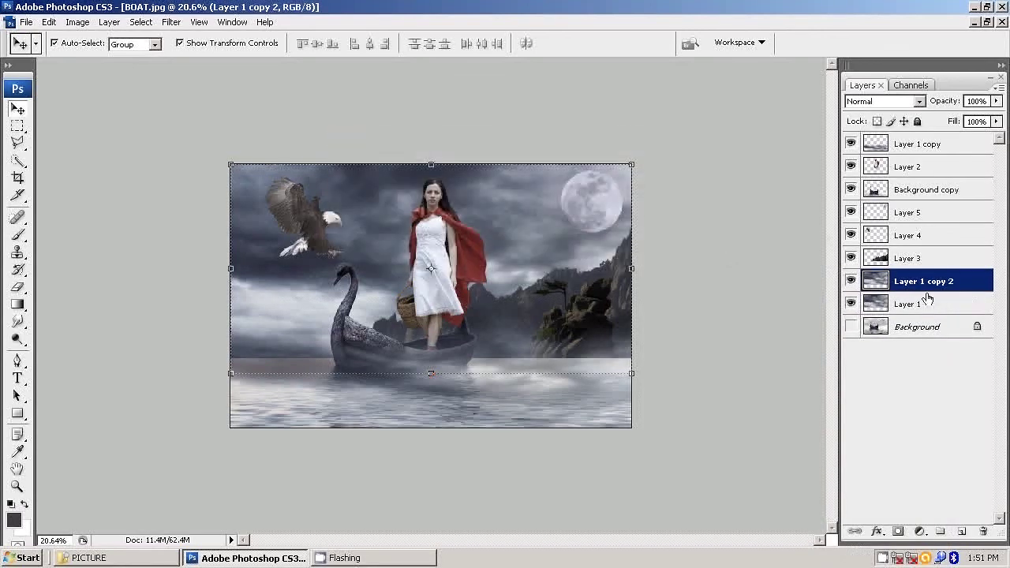
Move Layer 1 copy 2 to the top and squash it into a wider low strip along the waterline.
left_click_drag(923, 282, 921, 146)
left_click_drag(431, 164, 426, 408)
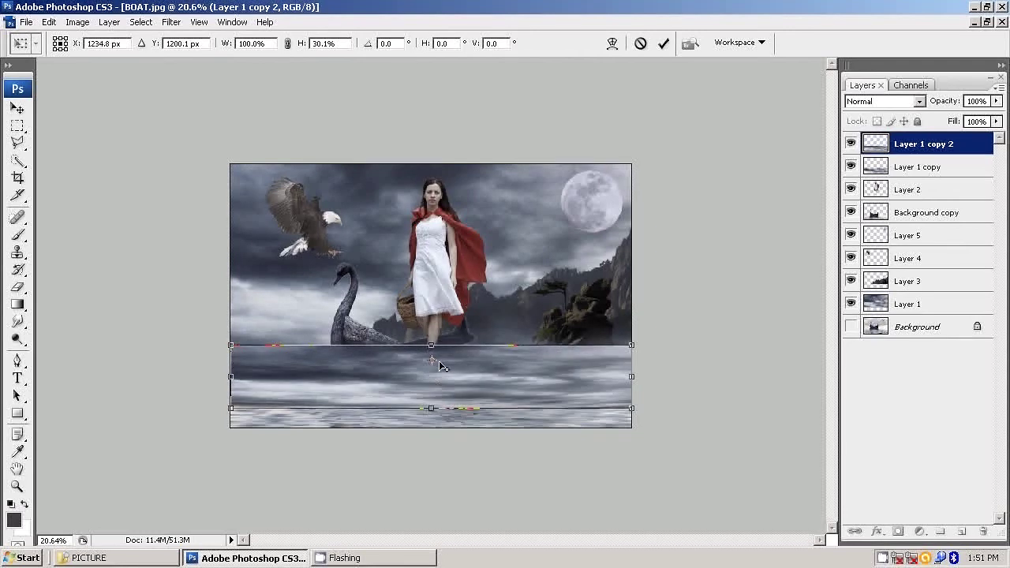
left_click(27, 116)
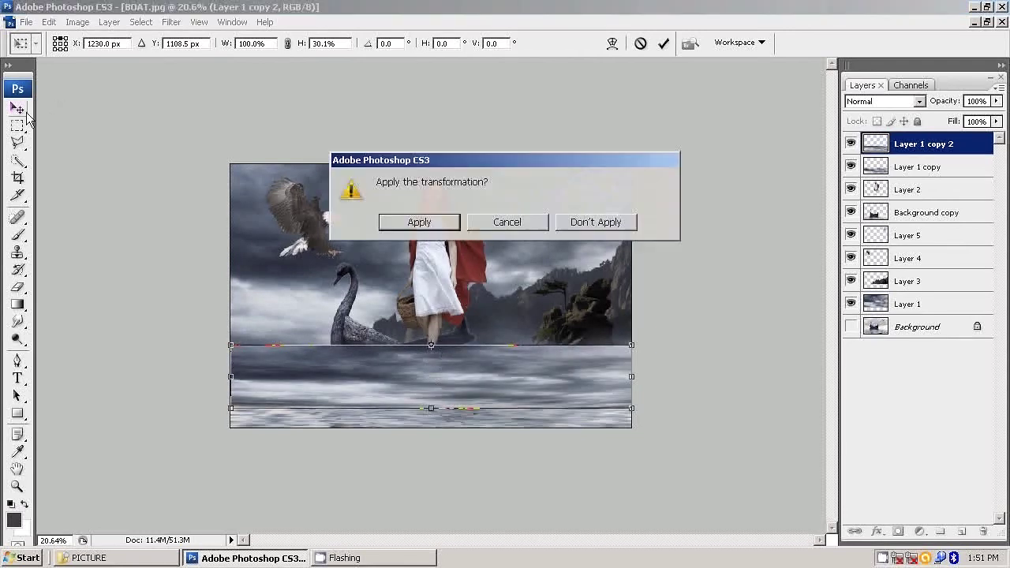
left_click(419, 222)
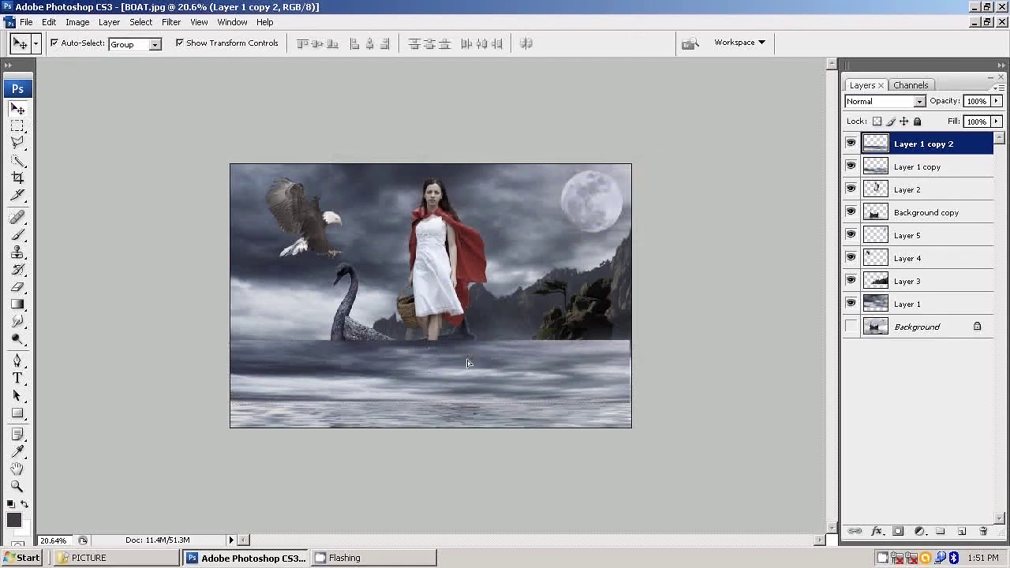
left_click_drag(467, 363, 467, 352)
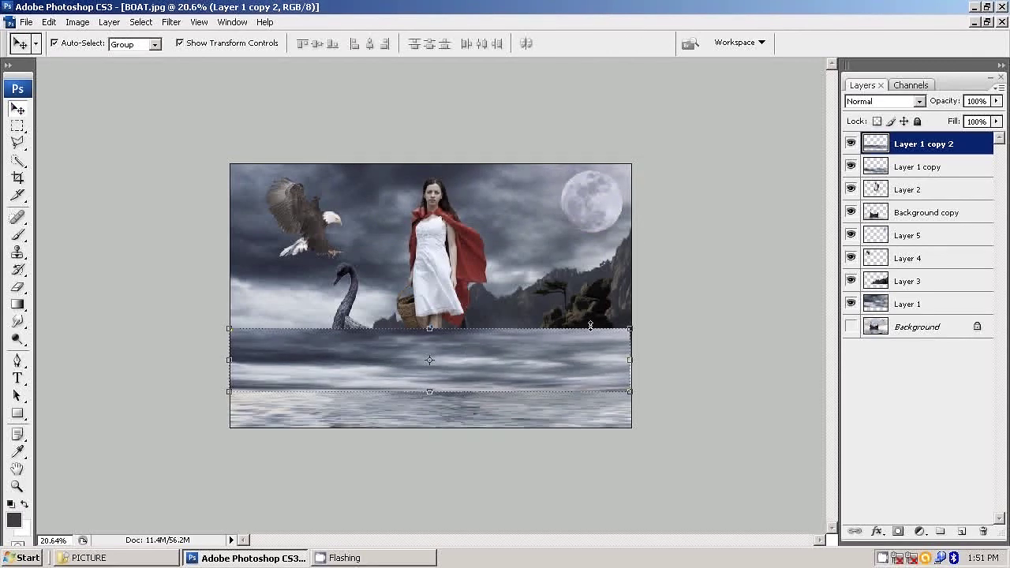
left_click_drag(630, 360, 639, 360)
left_click_drag(227, 360, 219, 360)
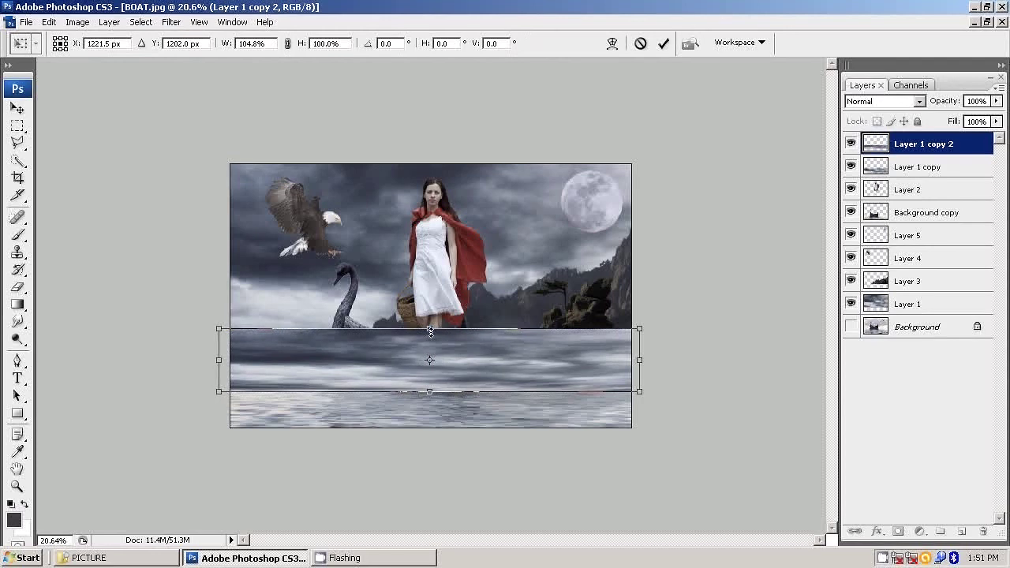
key("Return")
Make the strip translucent at about 62% opacity and place it below Layer 2.
left_click(995, 101)
left_click_drag(996, 116, 968, 119)
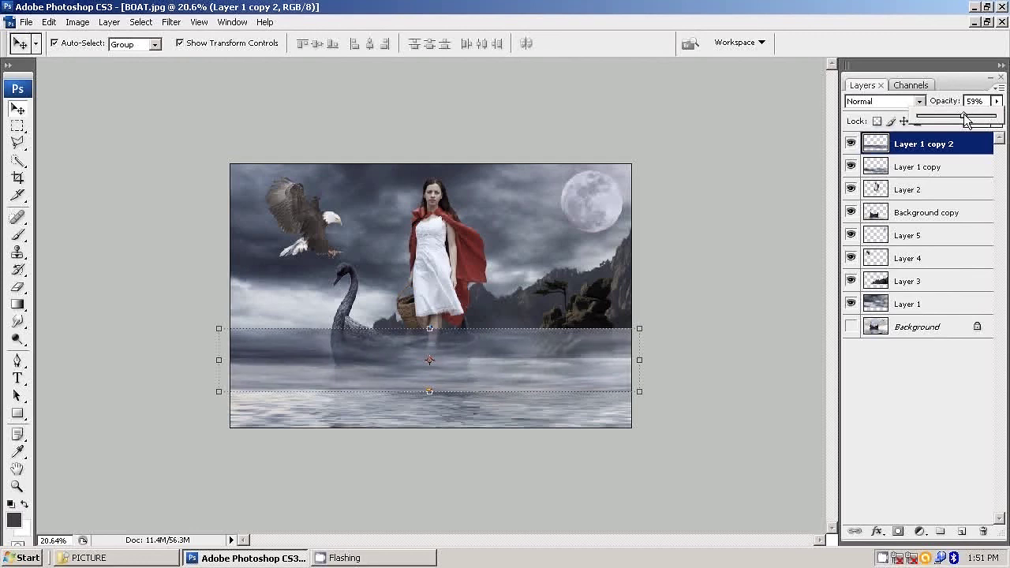
left_click(139, 192)
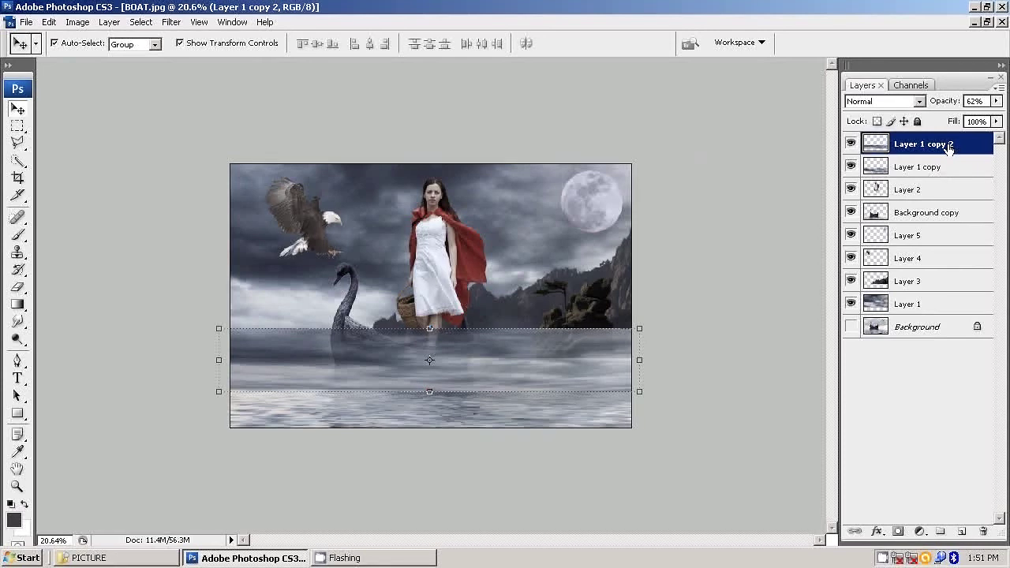
left_click_drag(947, 149, 939, 203)
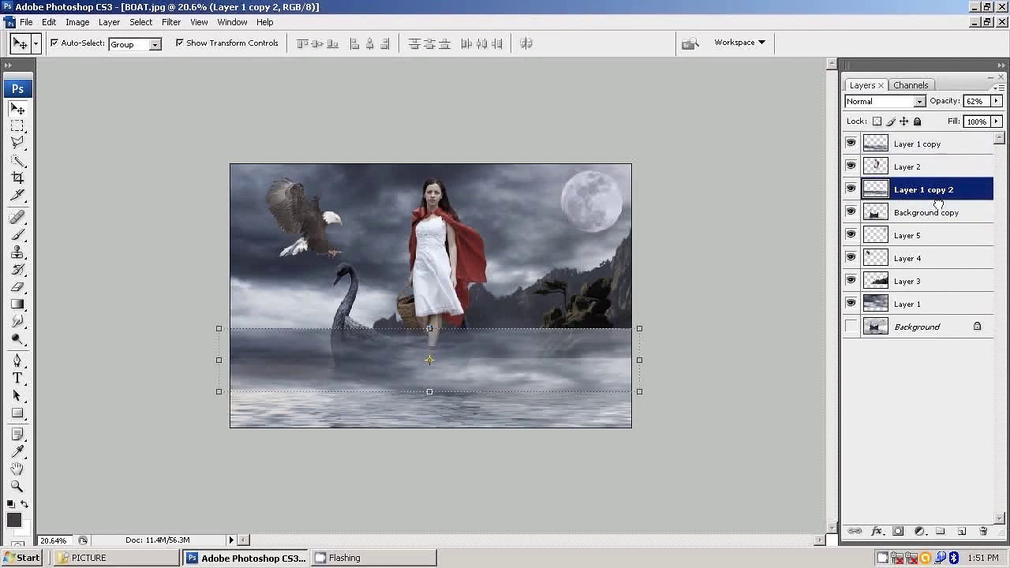
Thin the strip's height and raise its opacity to 81%.
left_click_drag(429, 391, 429, 376)
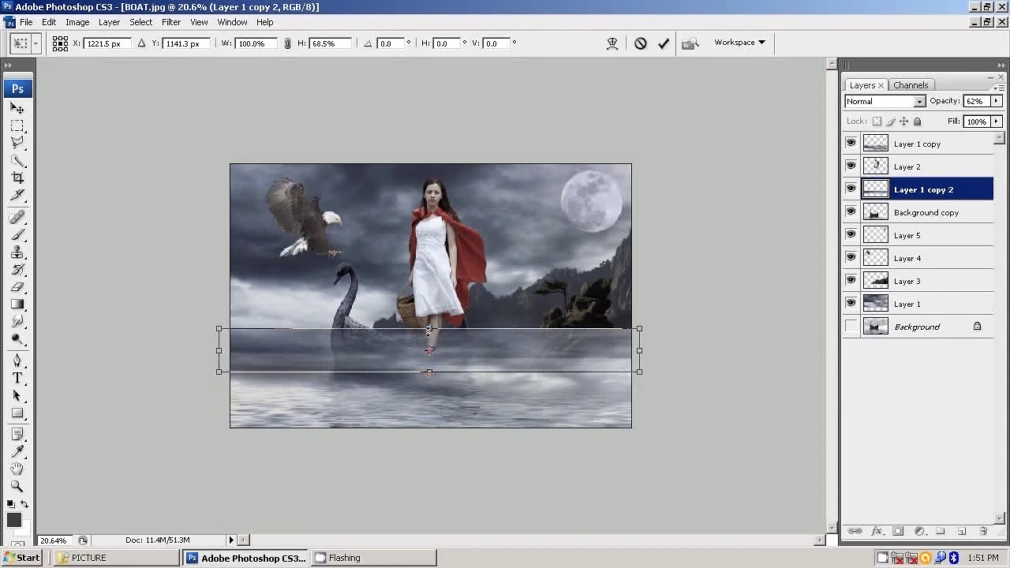
left_click_drag(428, 329, 429, 345)
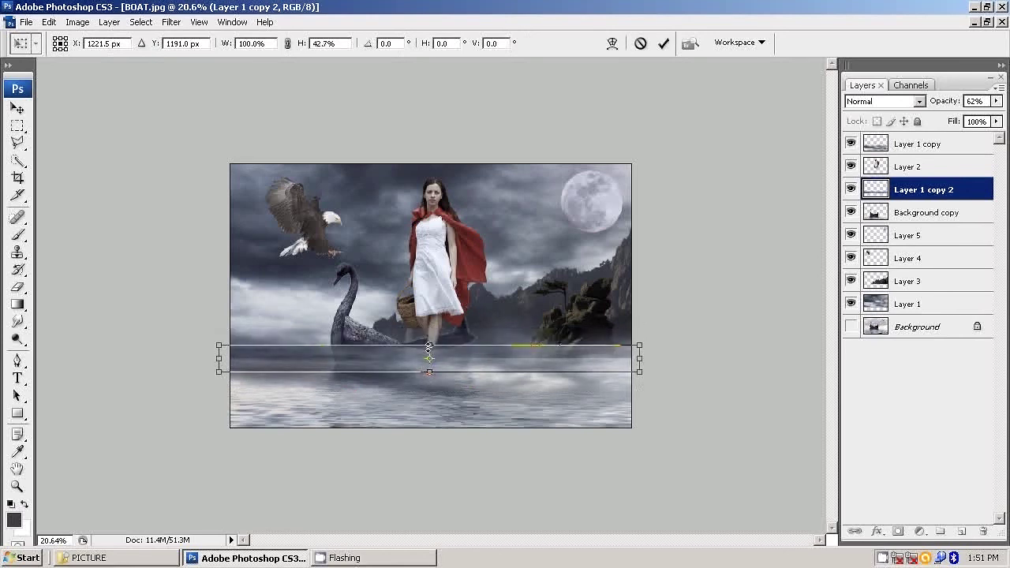
left_click(996, 101)
left_click_drag(966, 116, 984, 125)
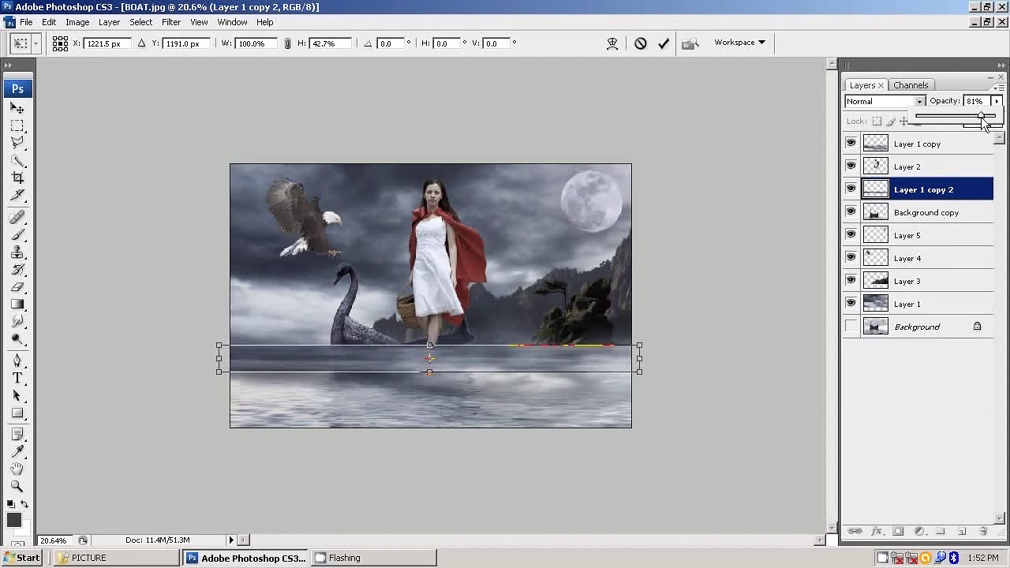
left_click(805, 72)
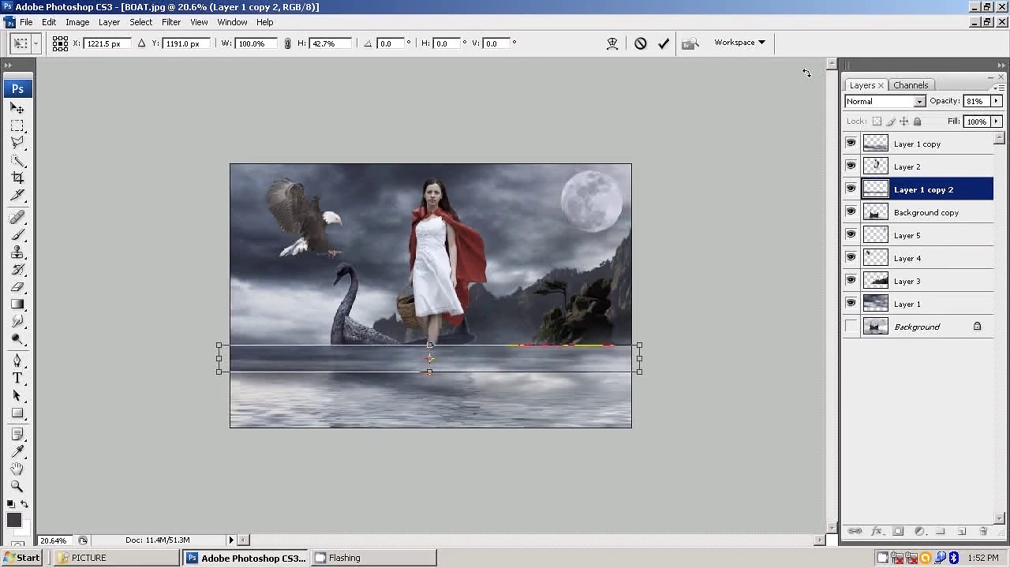
left_click_drag(430, 372, 431, 379)
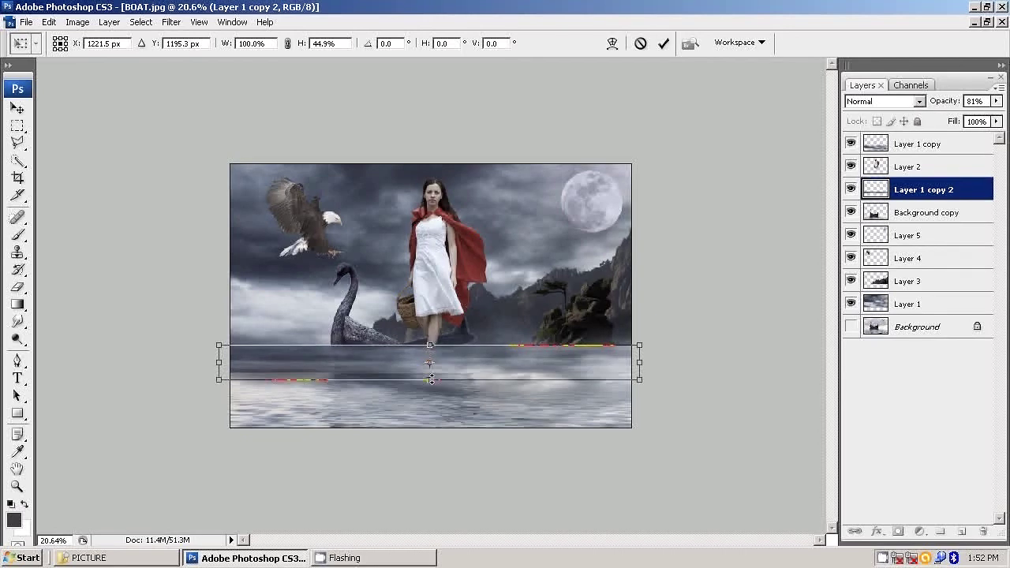
left_click(664, 44)
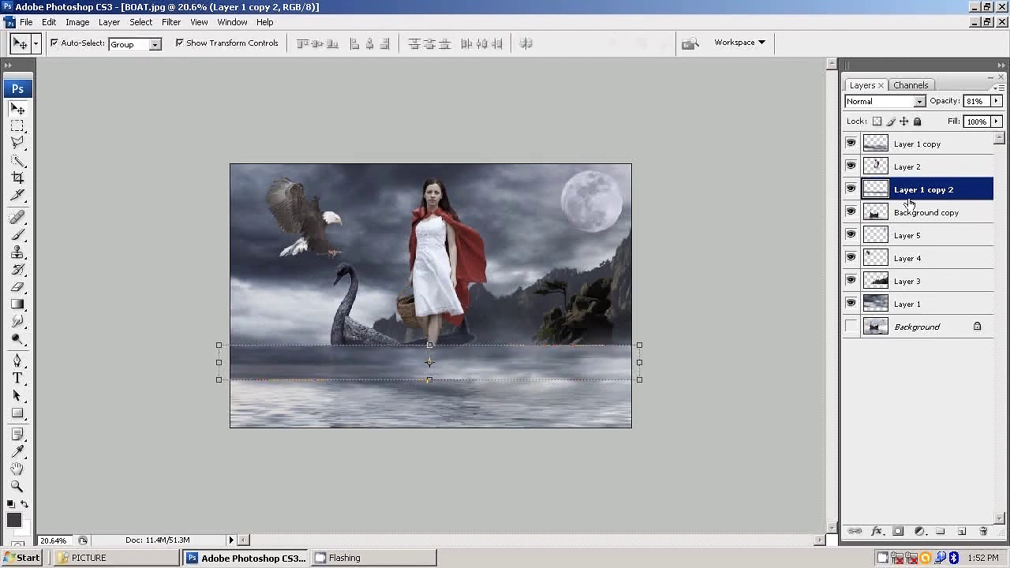
With the plain Eraser Tool, lightly erase across the mist strip toward its right edge.
left_click(22, 290)
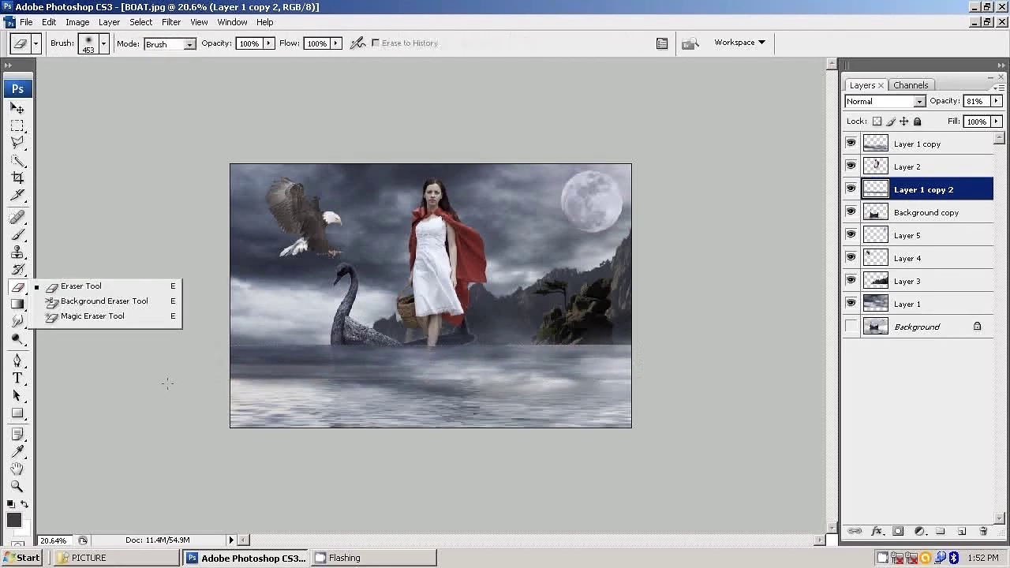
left_click(124, 326)
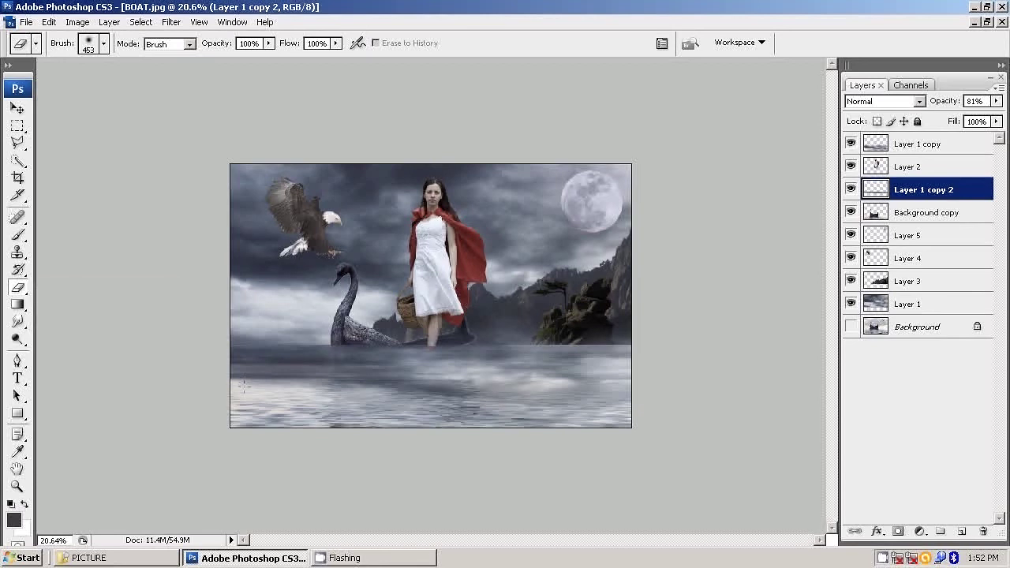
left_click_drag(317, 400, 426, 400)
mouse_move(613, 400)
left_mouse_down()
mouse_move(630, 399)
mouse_move(277, 395)
left_mouse_up()
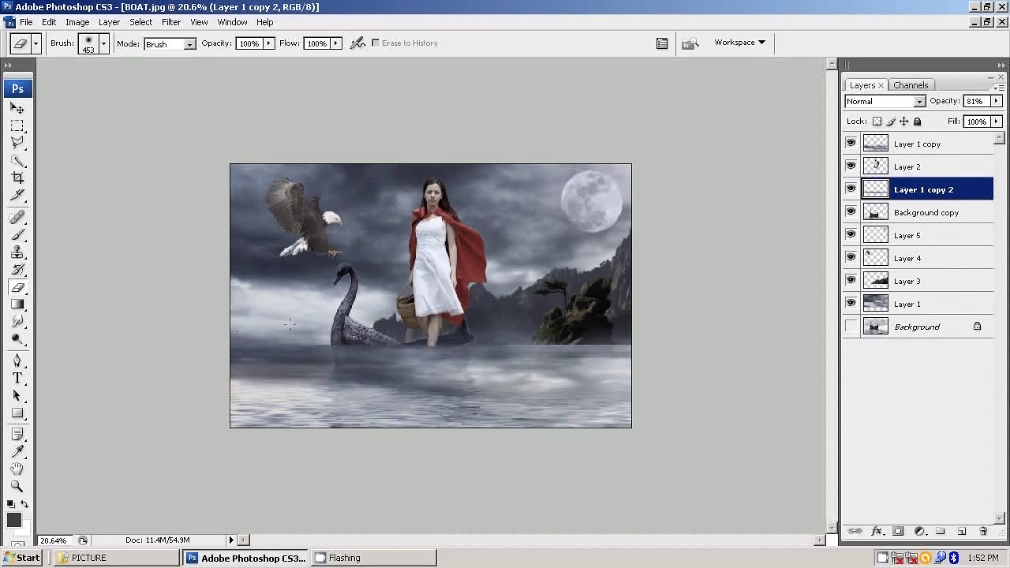
Erase the mist around the swan's base, the boat hull and the rocky island's base.
left_click(324, 335)
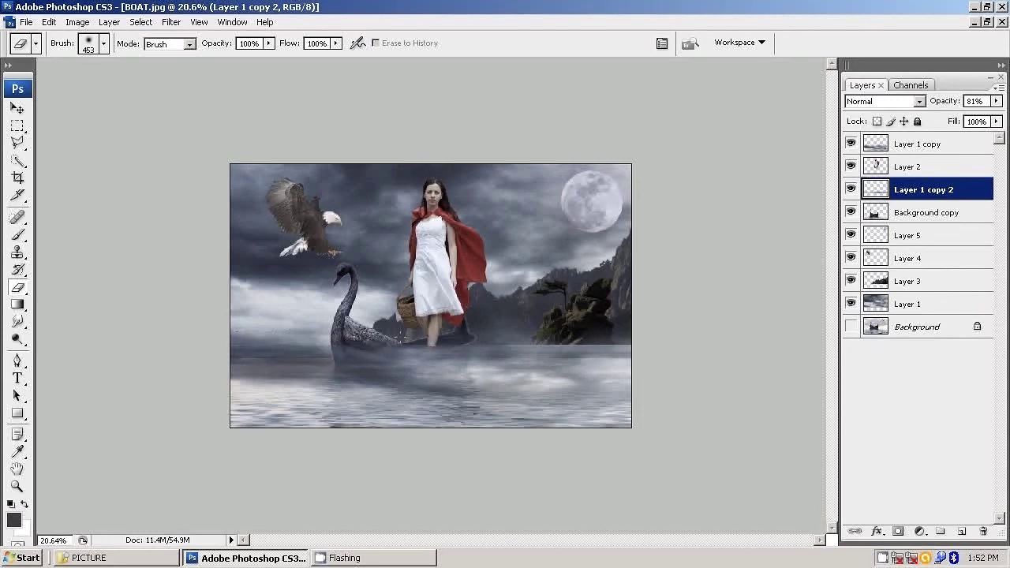
mouse_move(402, 338)
left_mouse_down()
mouse_move(426, 351)
mouse_move(405, 357)
left_mouse_up()
left_click_drag(442, 351, 434, 367)
left_click_drag(351, 368, 388, 376)
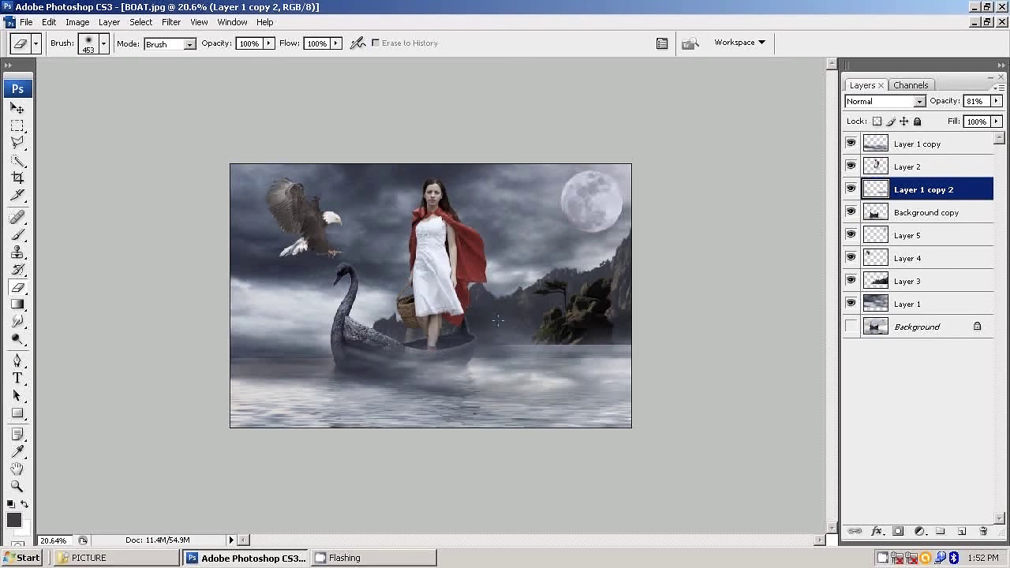
left_click_drag(532, 332, 638, 330)
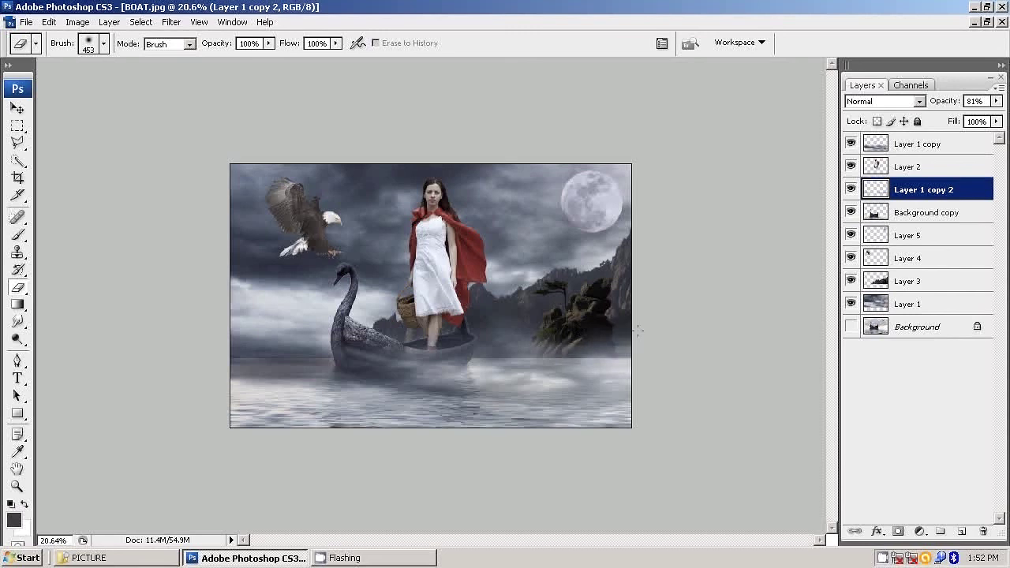
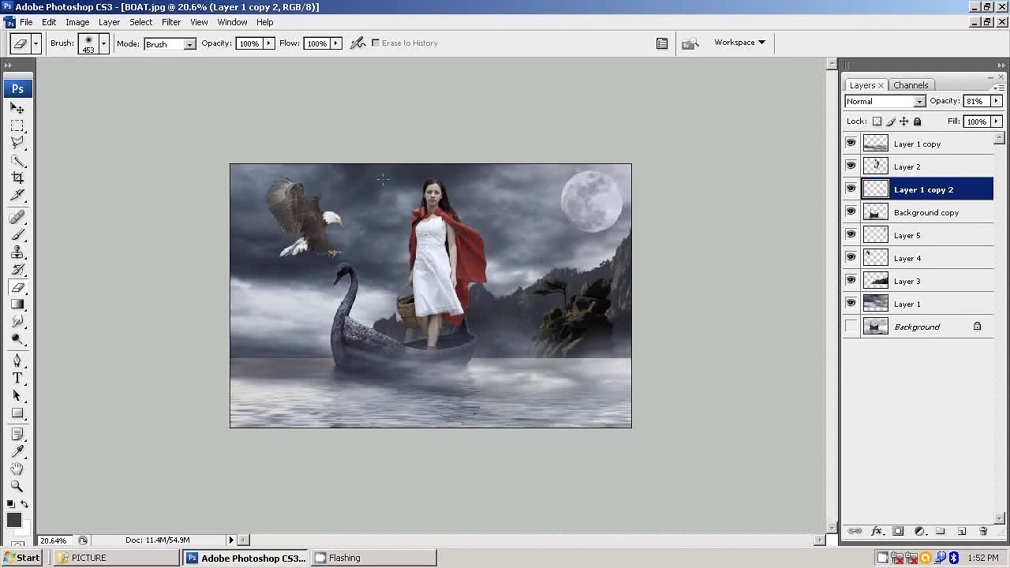
Select Layer 1 copy and add a new empty Layer 6 above it.
left_click(17, 109)
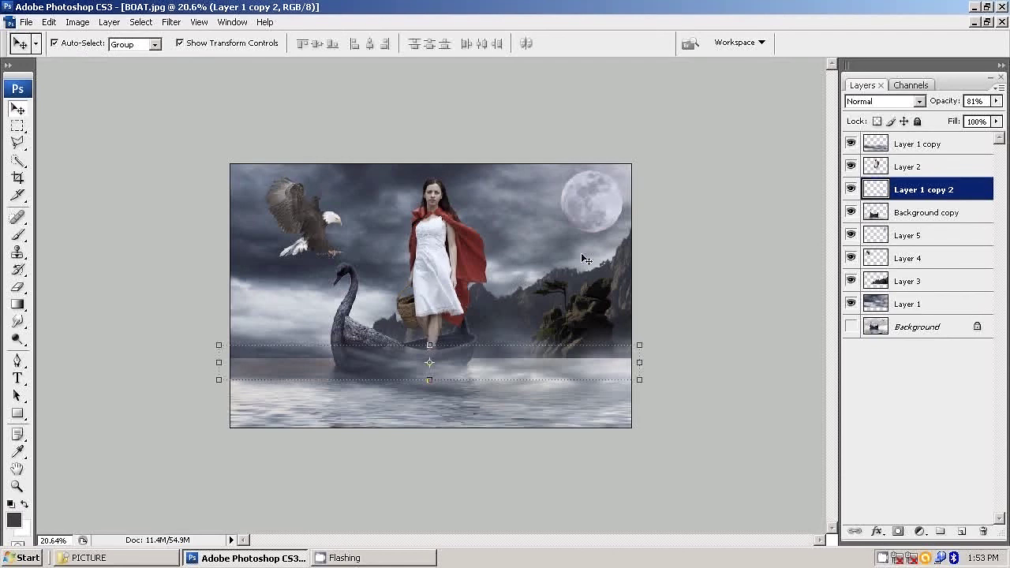
left_click(729, 252)
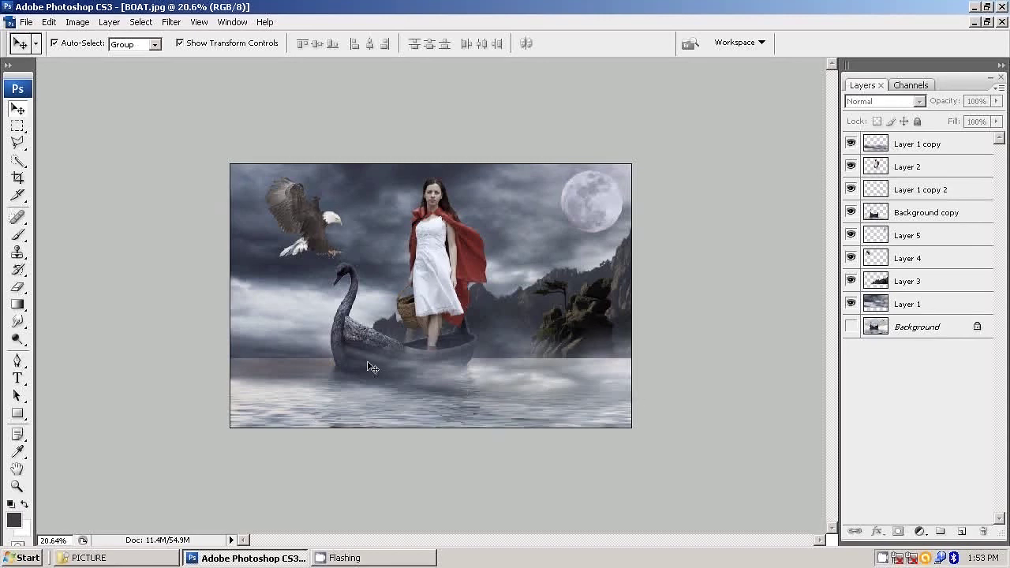
left_click(931, 145)
left_click(962, 531)
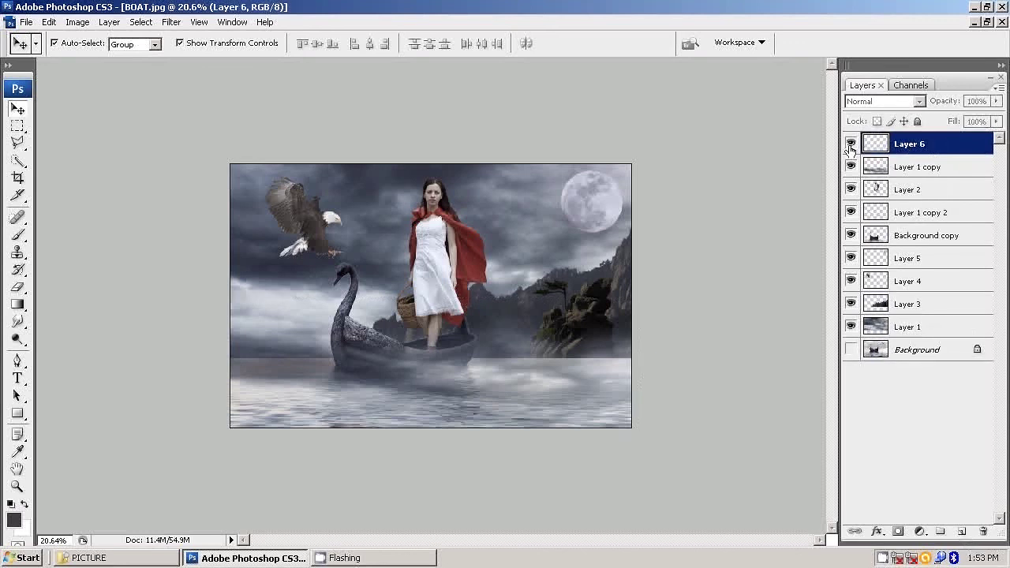
left_click(17, 303)
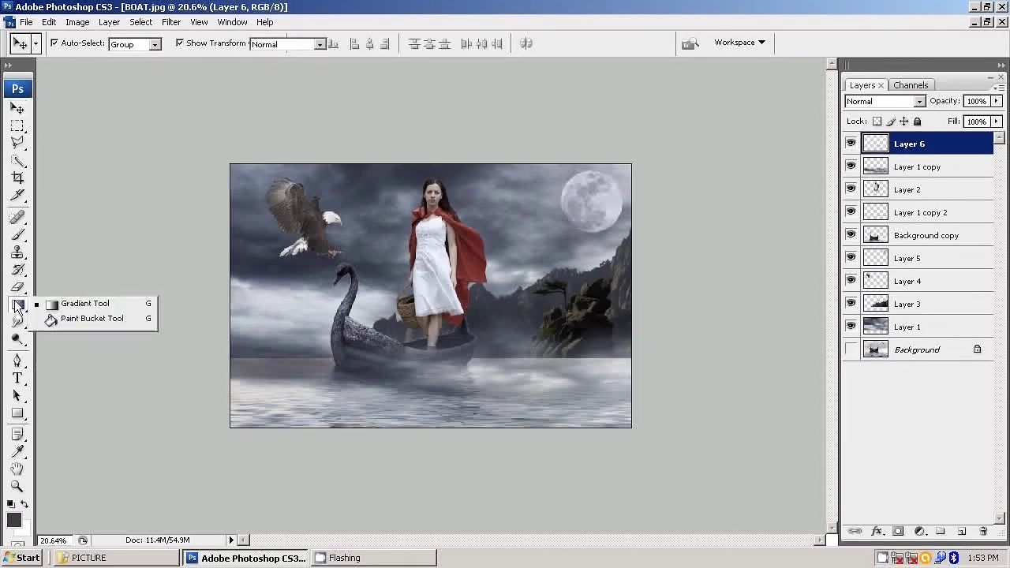
Set the gradient stops to pure blue and a slightly darker green.
left_click(79, 43)
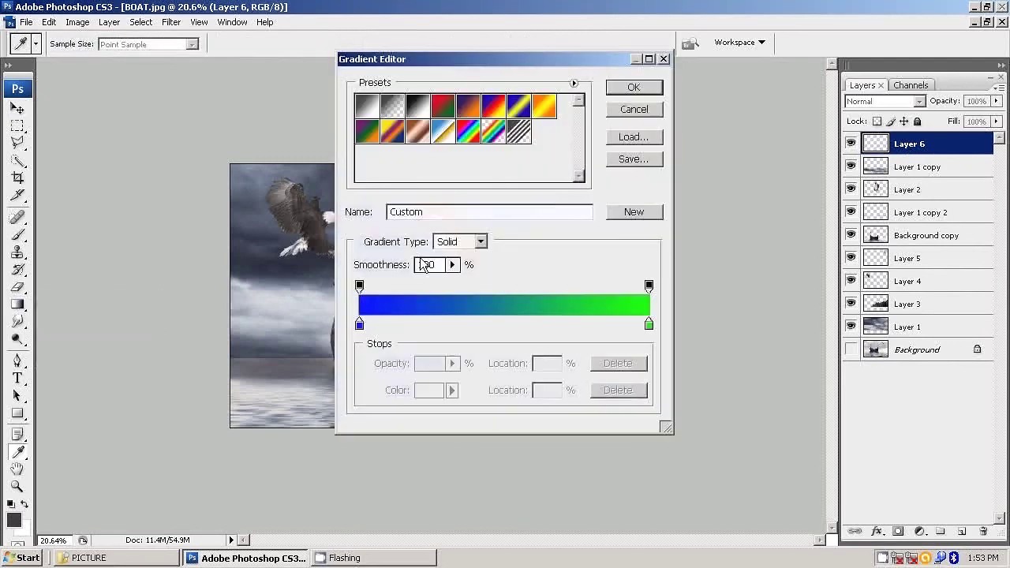
double_click(359, 325)
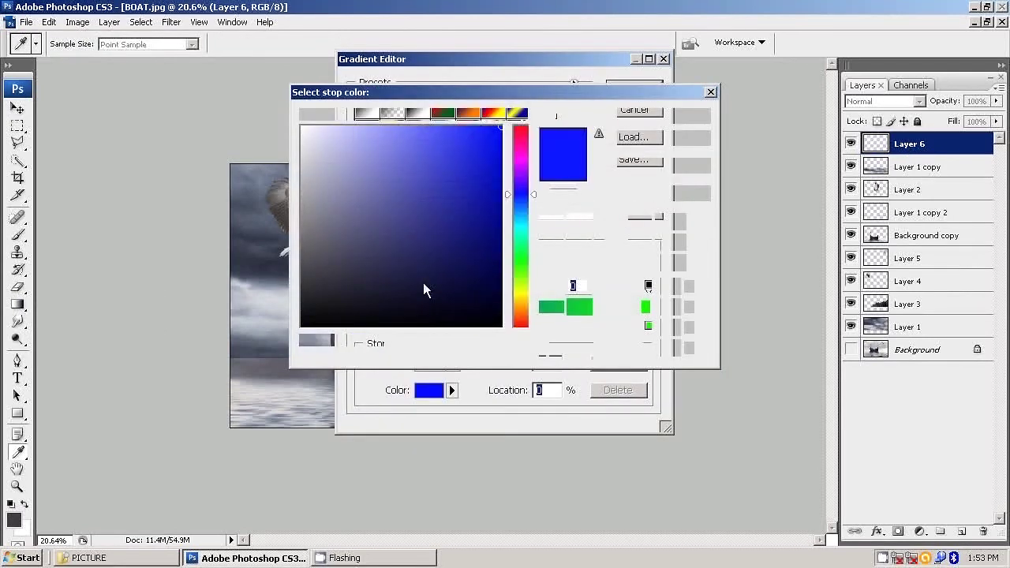
left_click(502, 126)
left_click(663, 115)
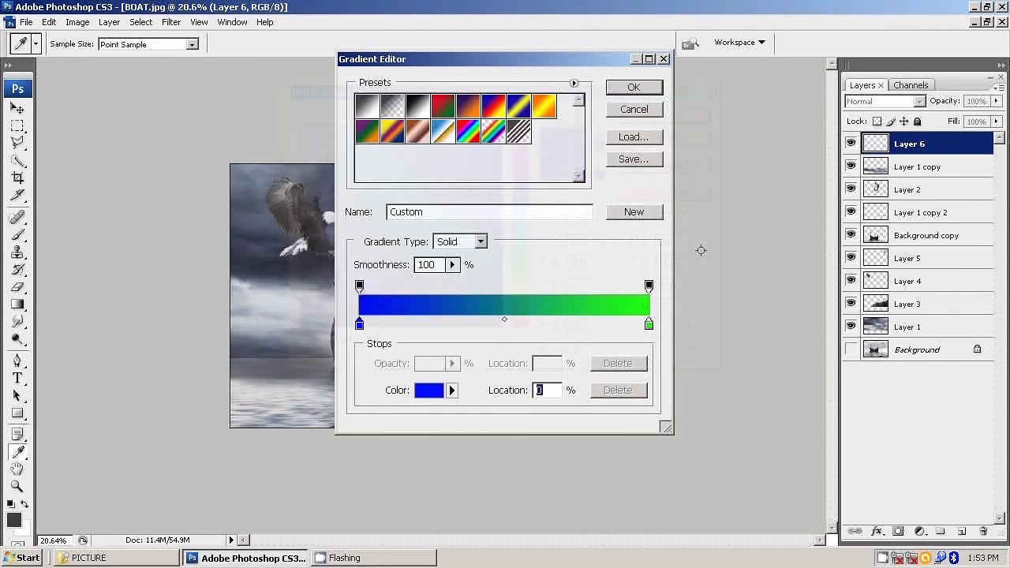
double_click(649, 324)
left_click_drag(499, 132, 510, 144)
left_click(641, 115)
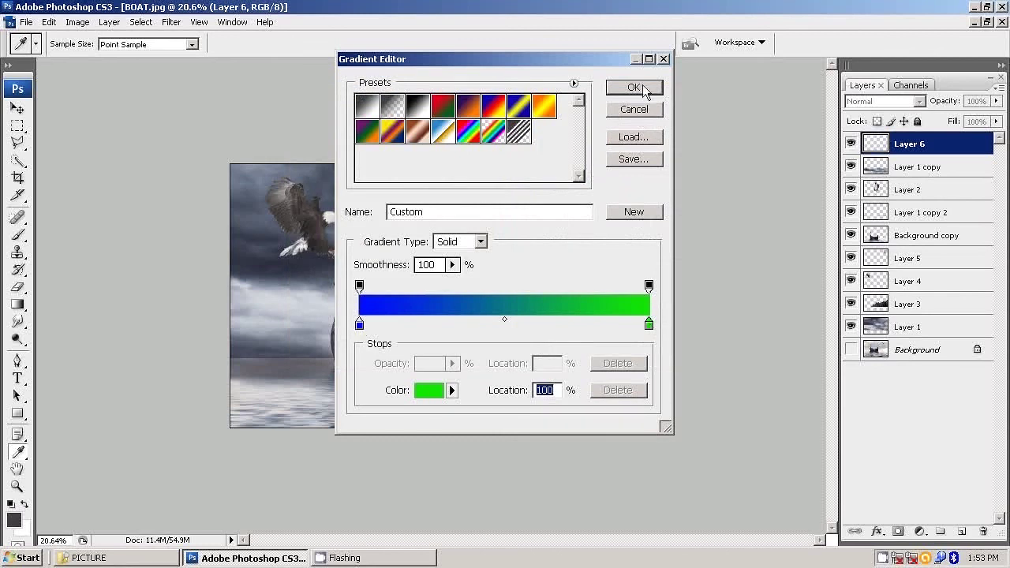
left_click(643, 87)
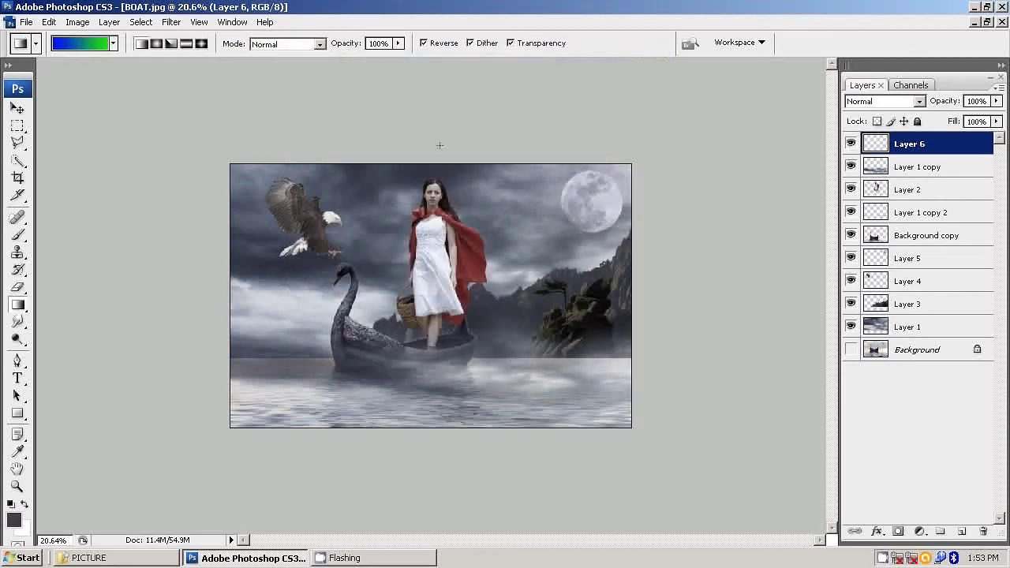
Drag a vertical gradient on Layer 6, blue at top and green at bottom.
left_click_drag(417, 166, 418, 435)
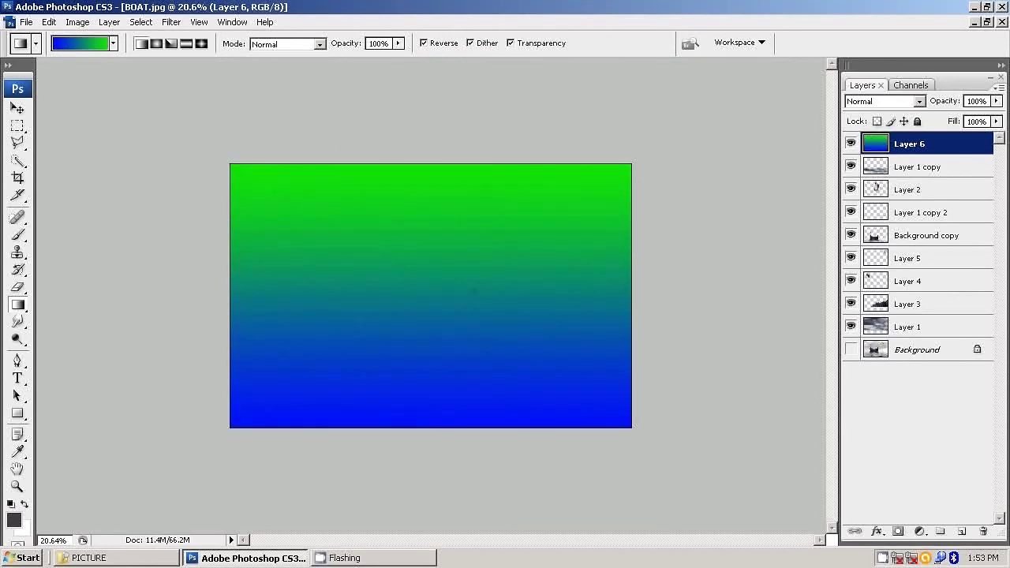
left_click(47, 23)
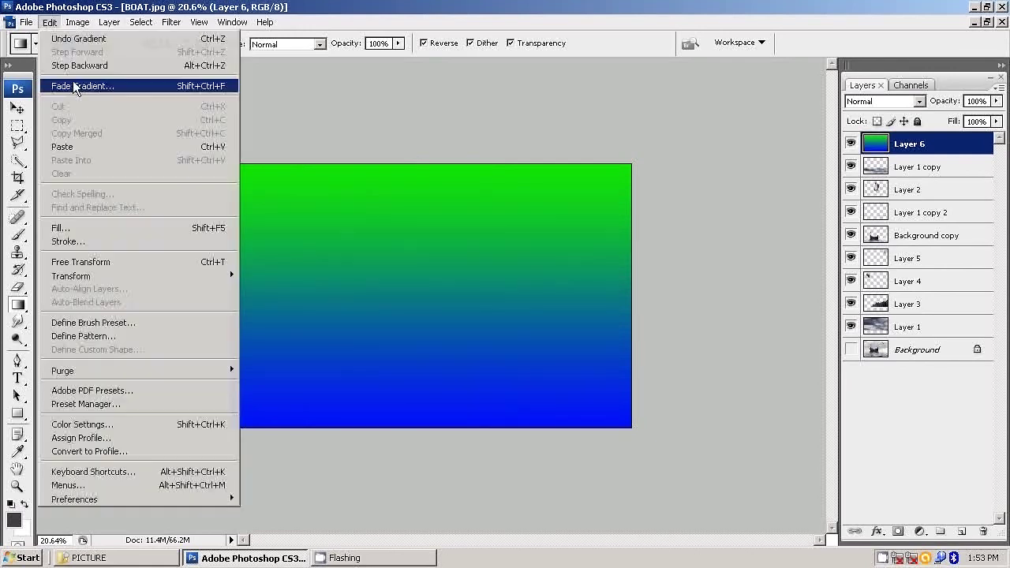
left_click(126, 65)
left_click_drag(454, 446, 446, 139)
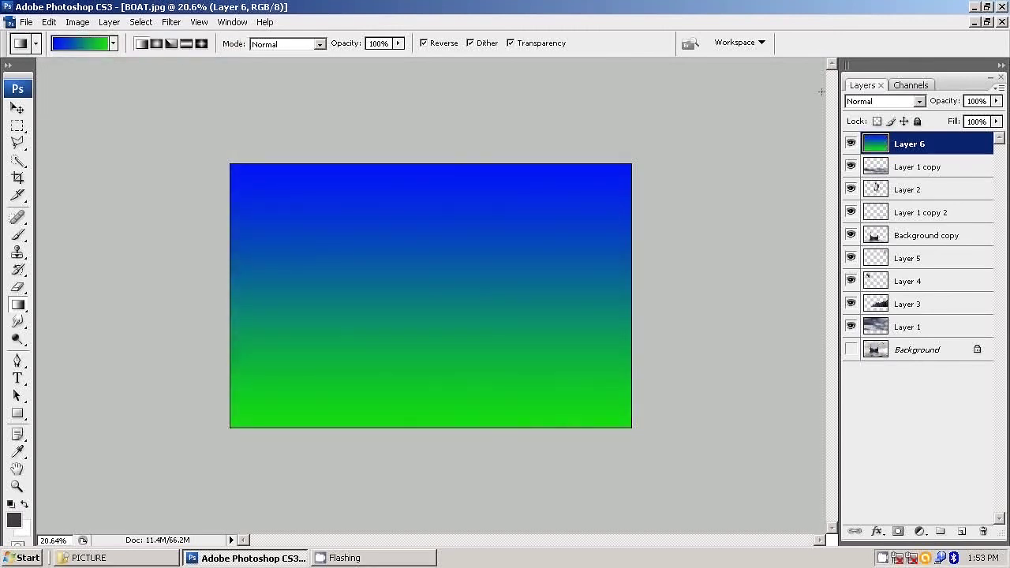
Set Layer 6's gradient to Overlay blend mode at 28% opacity.
left_click(914, 101)
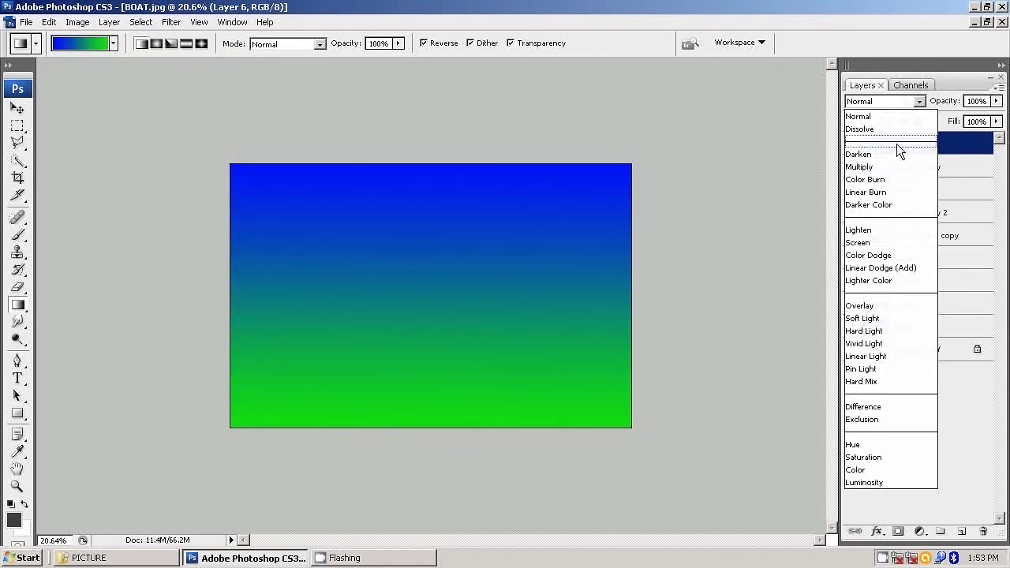
left_click(876, 307)
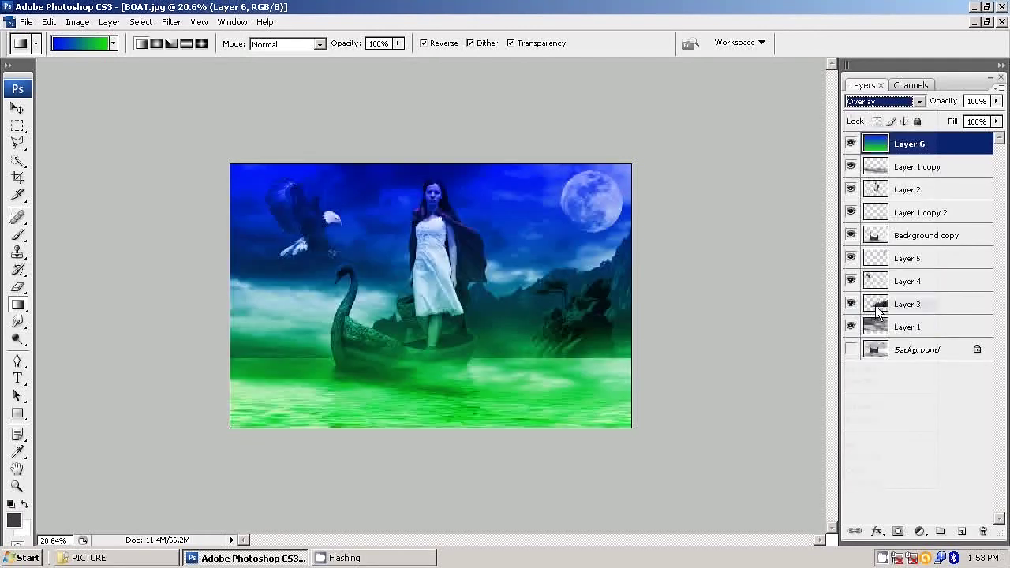
key("v")
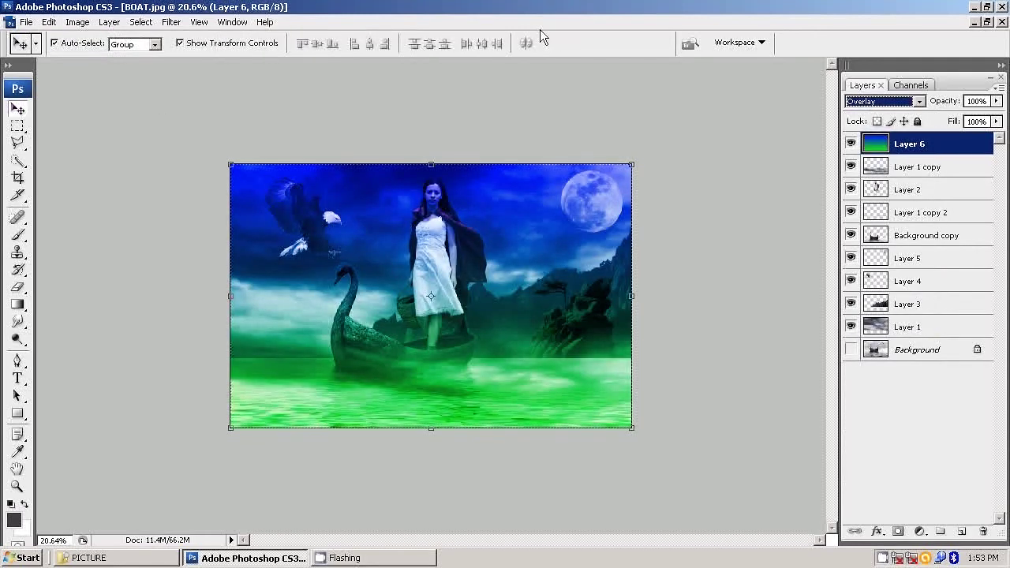
mouse_move(996, 101)
left_mouse_down()
mouse_move(972, 124)
mouse_move(939, 122)
left_mouse_up()
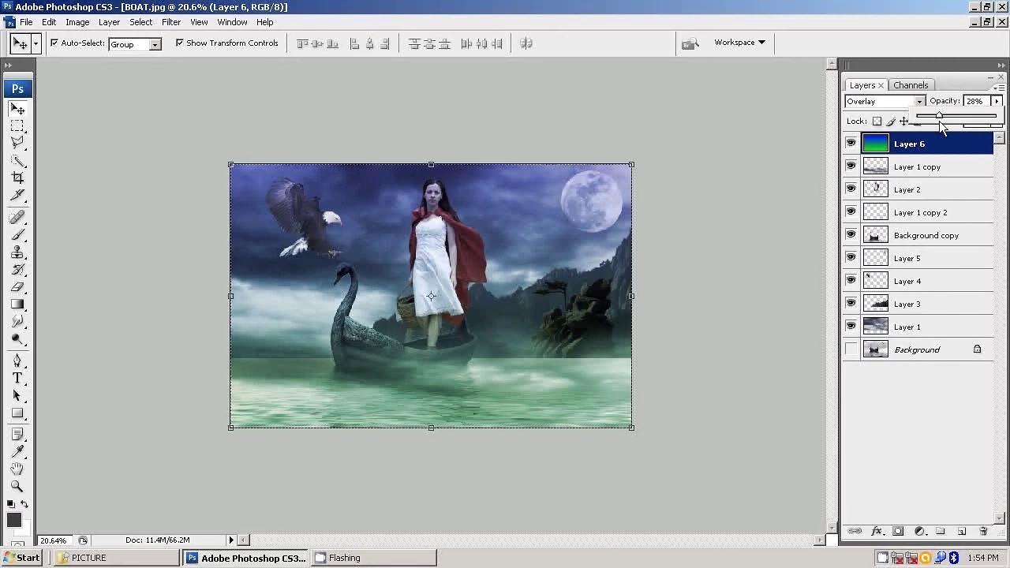
left_click_drag(941, 126, 942, 127)
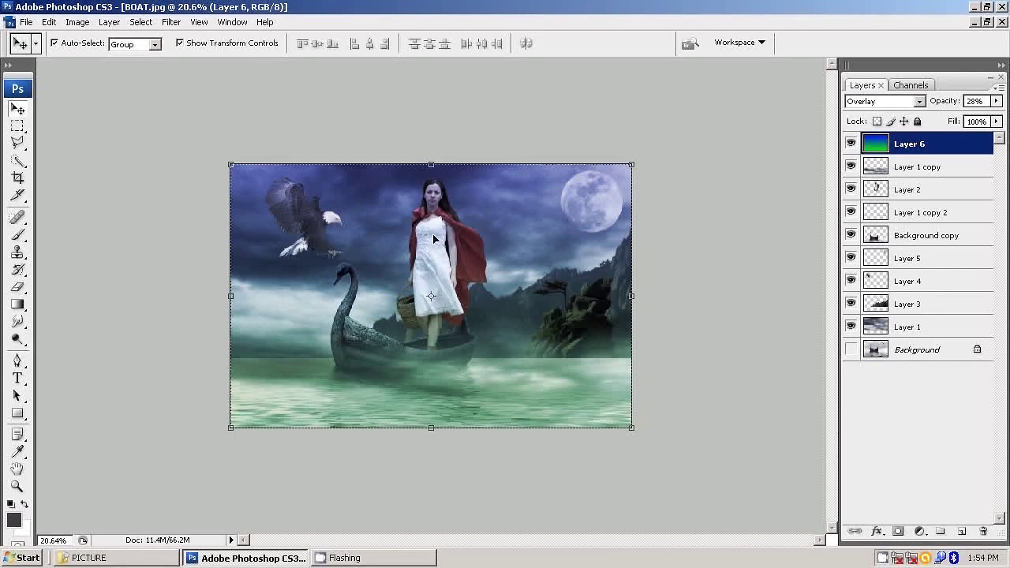
Duplicate the moon layer as Layer 5 copy and move it to the top of the stack.
left_click(851, 143)
left_click(851, 143)
left_click(852, 144)
left_click(919, 258)
left_click(851, 258)
left_click(850, 258)
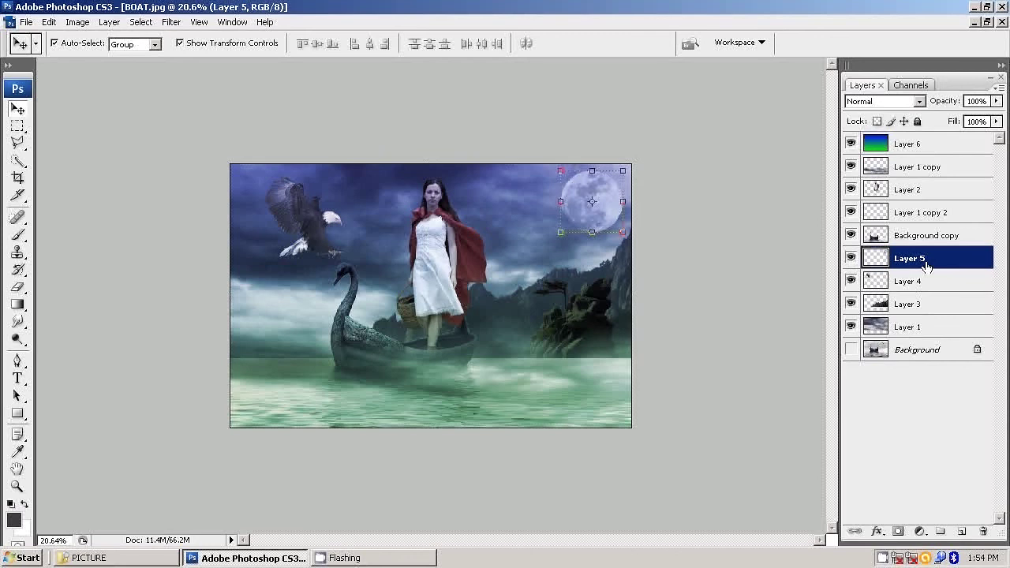
right_click(927, 266)
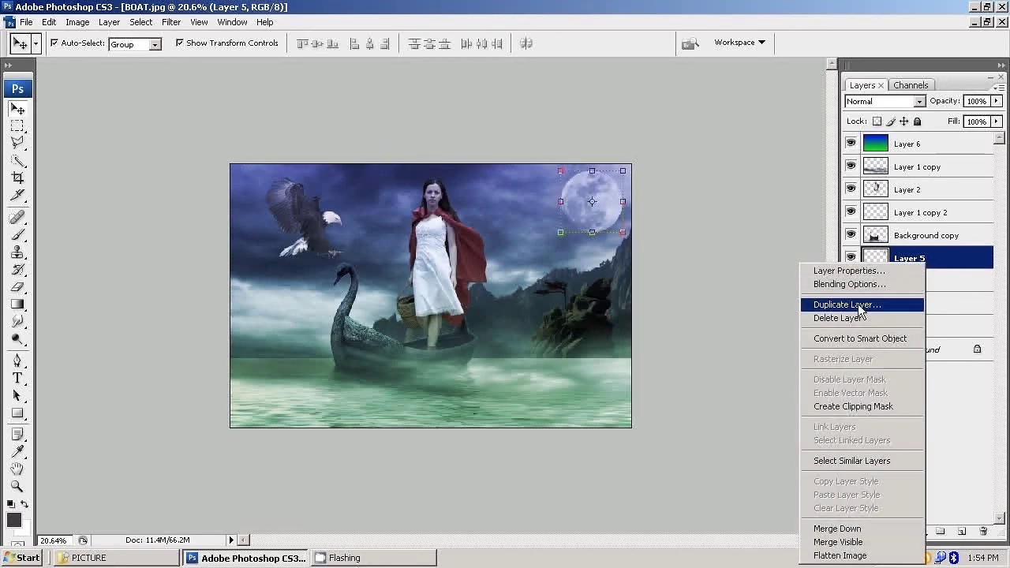
left_click(900, 307)
left_click(640, 164)
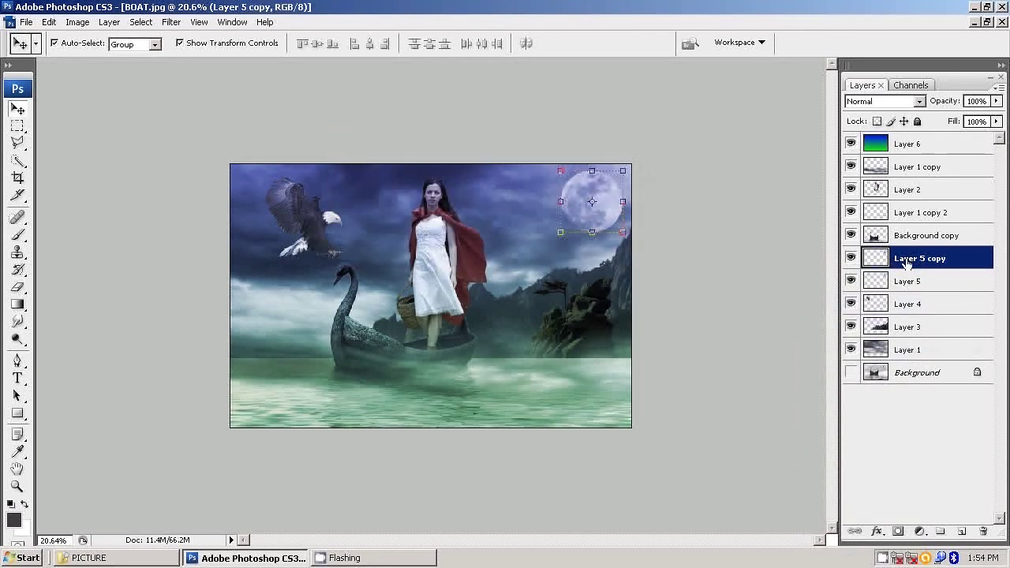
left_click_drag(915, 262, 919, 137)
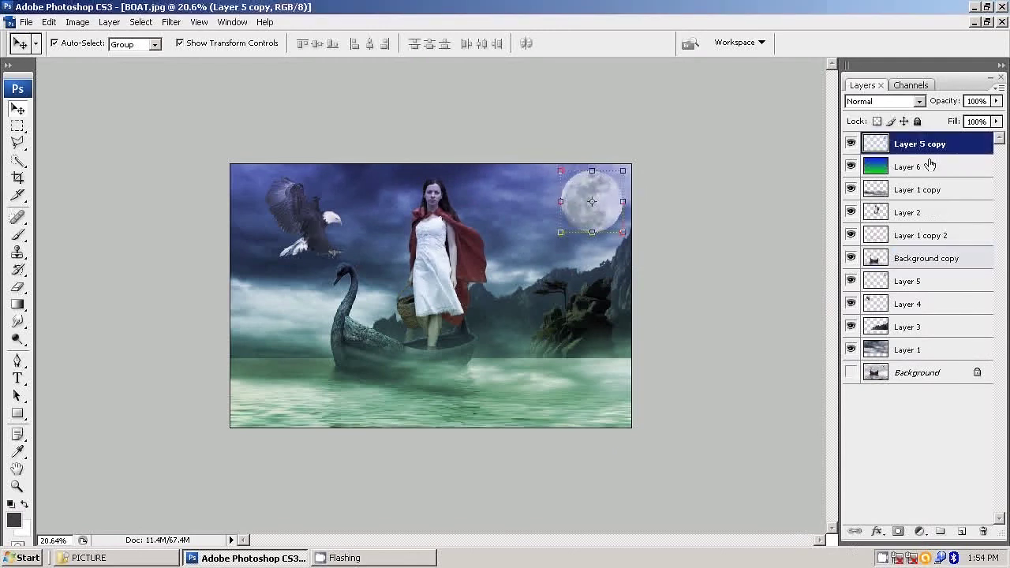
Load the moon selection, fill it with orange #ff7d27, then deselect.
left_click(141, 22)
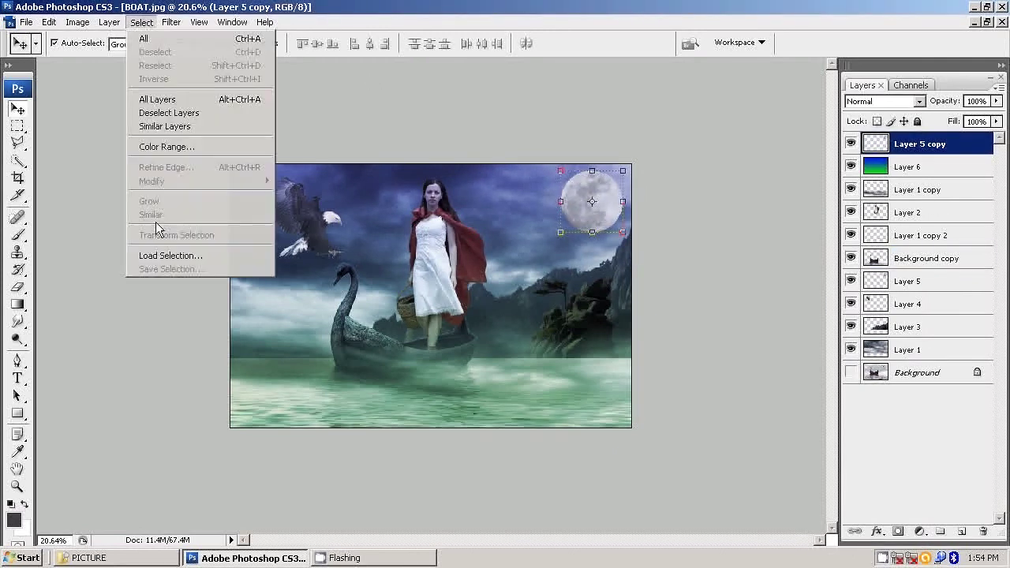
left_click(161, 255)
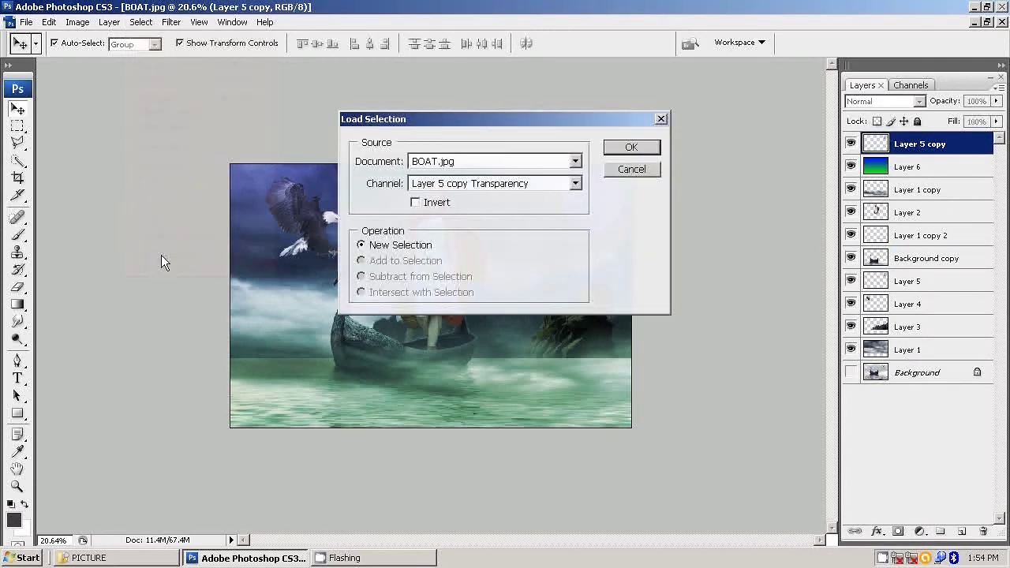
left_click(634, 147)
left_click(49, 23)
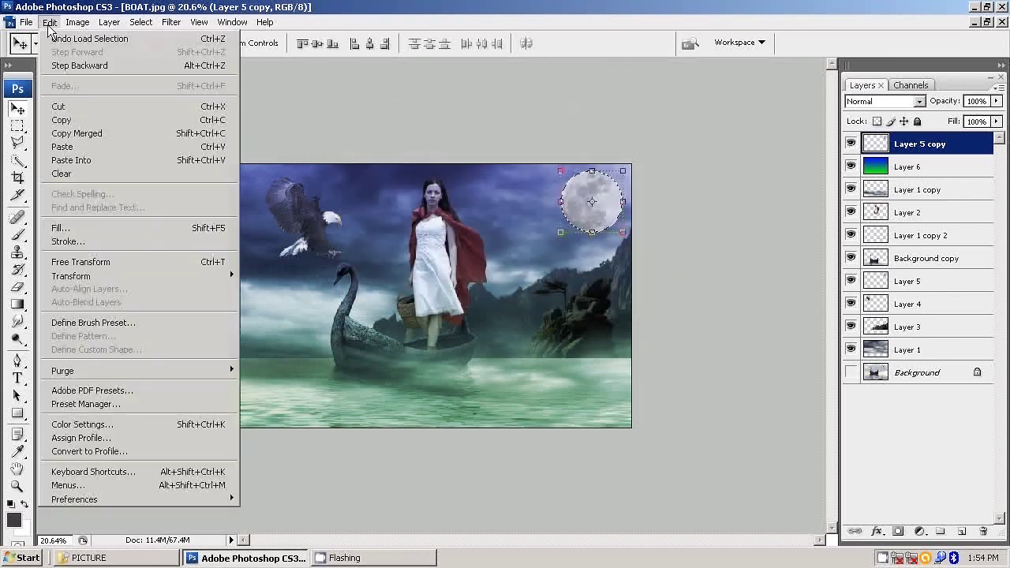
left_click(60, 228)
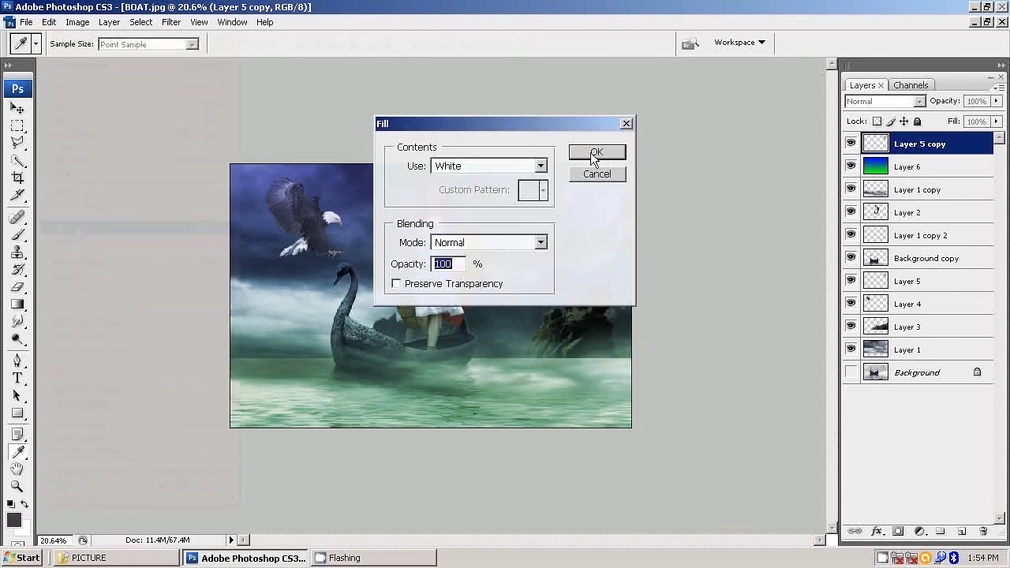
left_click(541, 166)
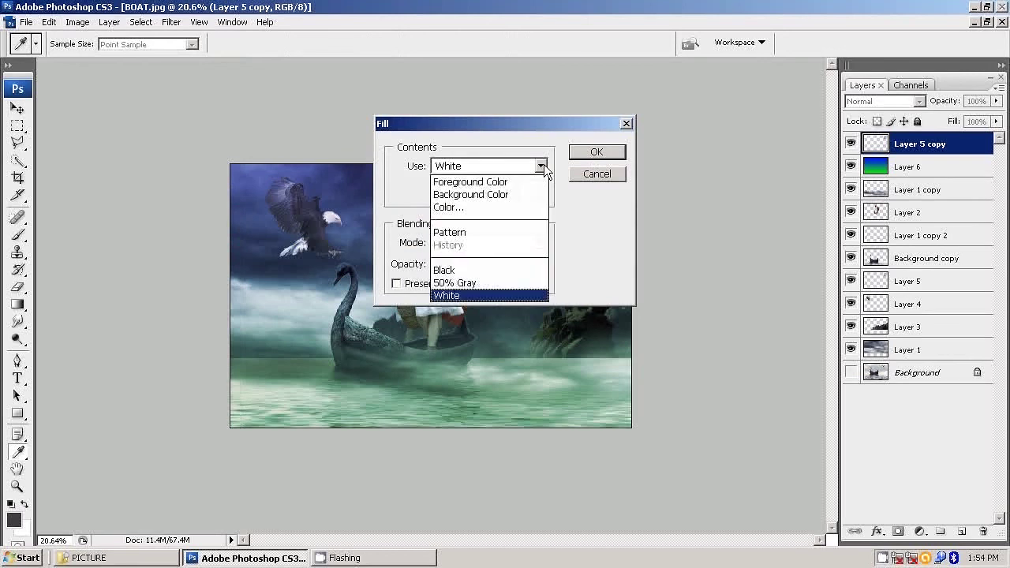
left_click(495, 207)
mouse_move(451, 163)
left_mouse_down()
mouse_move(507, 124)
mouse_move(471, 126)
left_mouse_up()
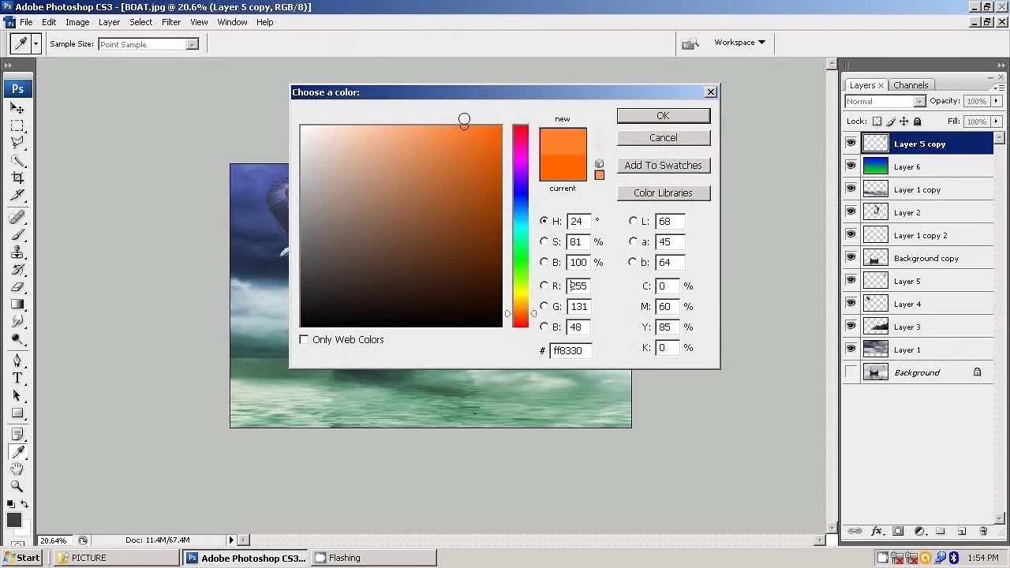
left_click(480, 125)
left_click(650, 119)
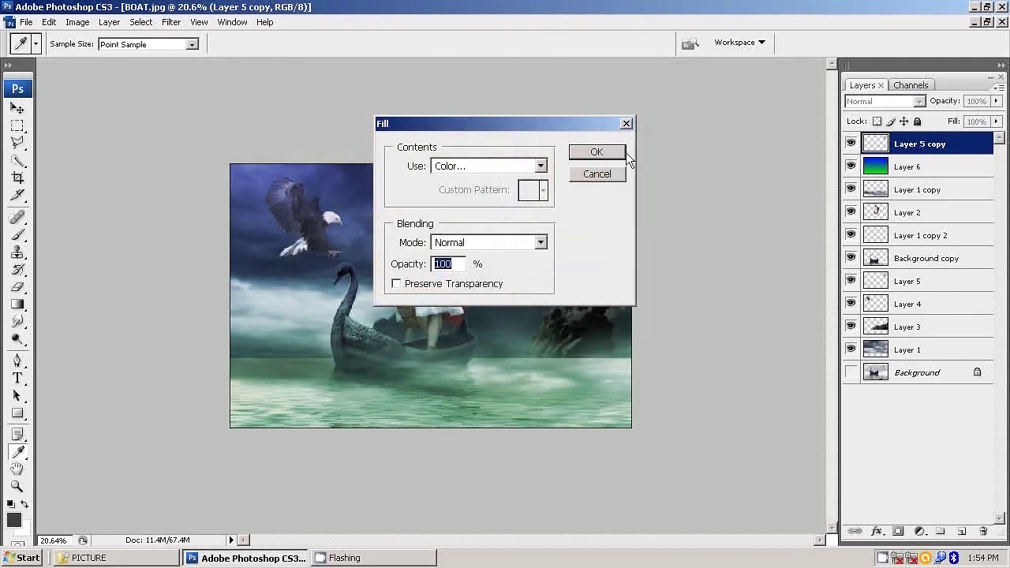
left_click(618, 153)
left_click(141, 22)
left_click(163, 50)
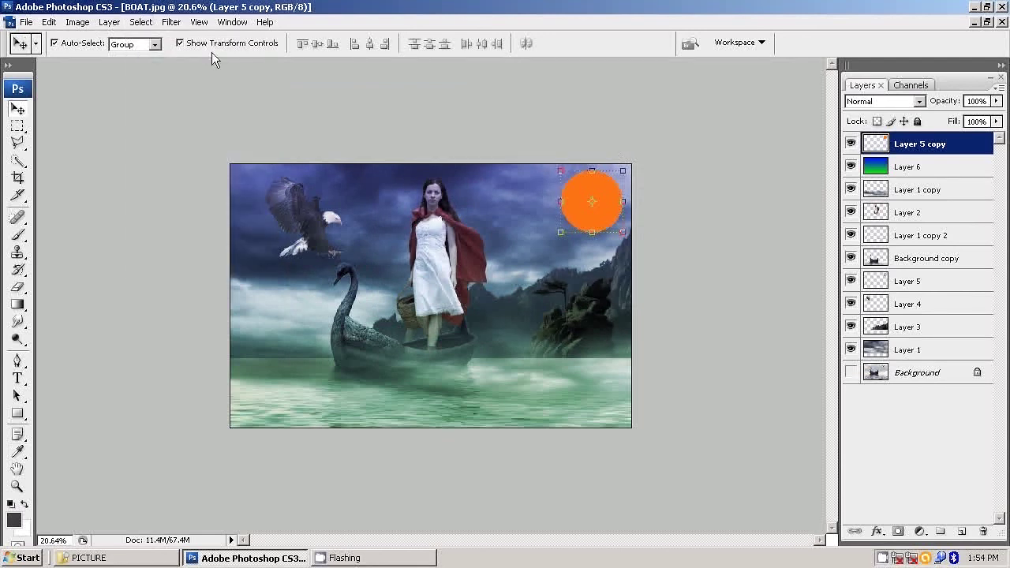
Apply a 58-pixel Gaussian Blur to the orange disc on Layer 5 copy.
left_click(171, 22)
mouse_move(236, 141)
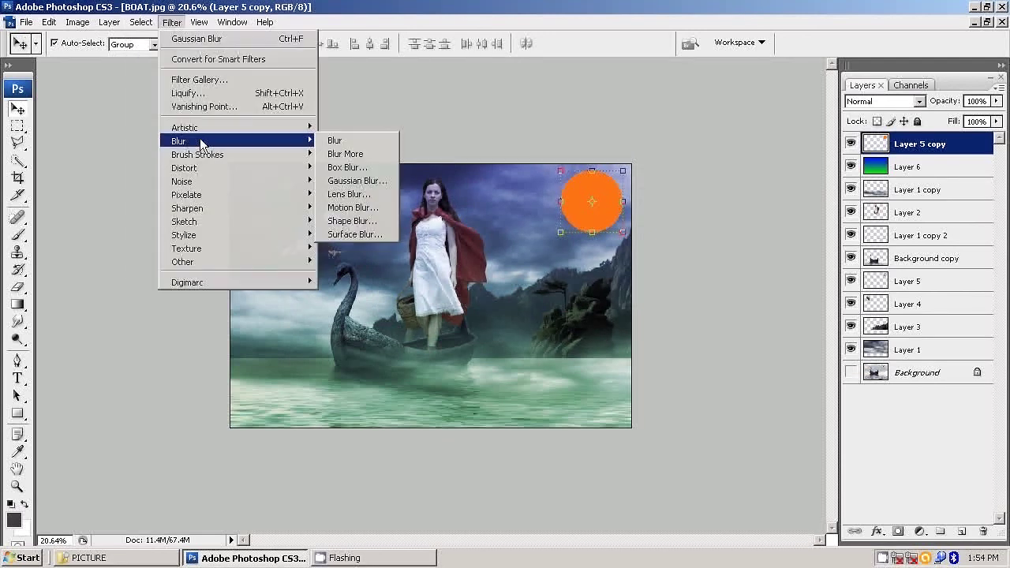
left_click(355, 181)
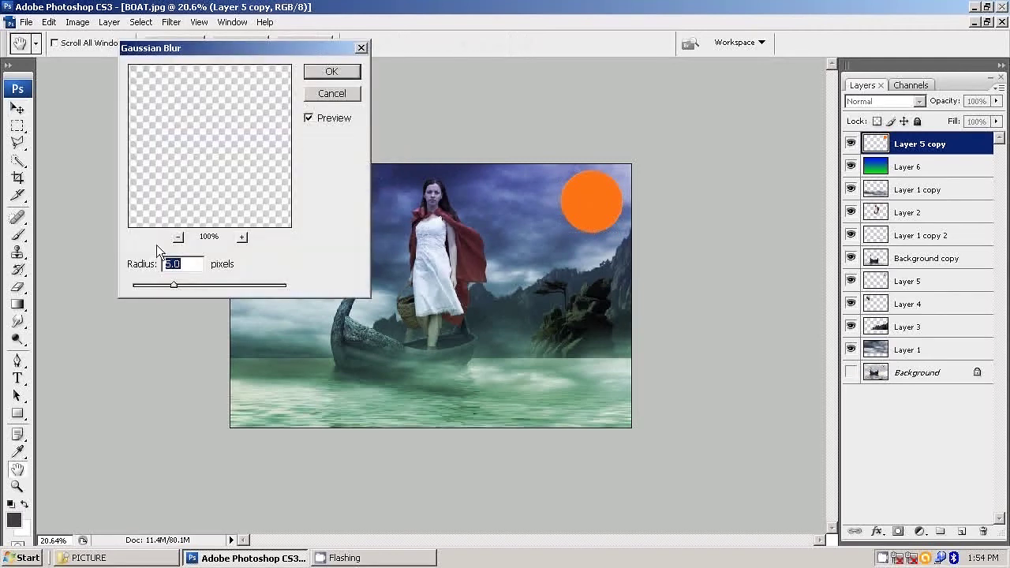
left_click(179, 238)
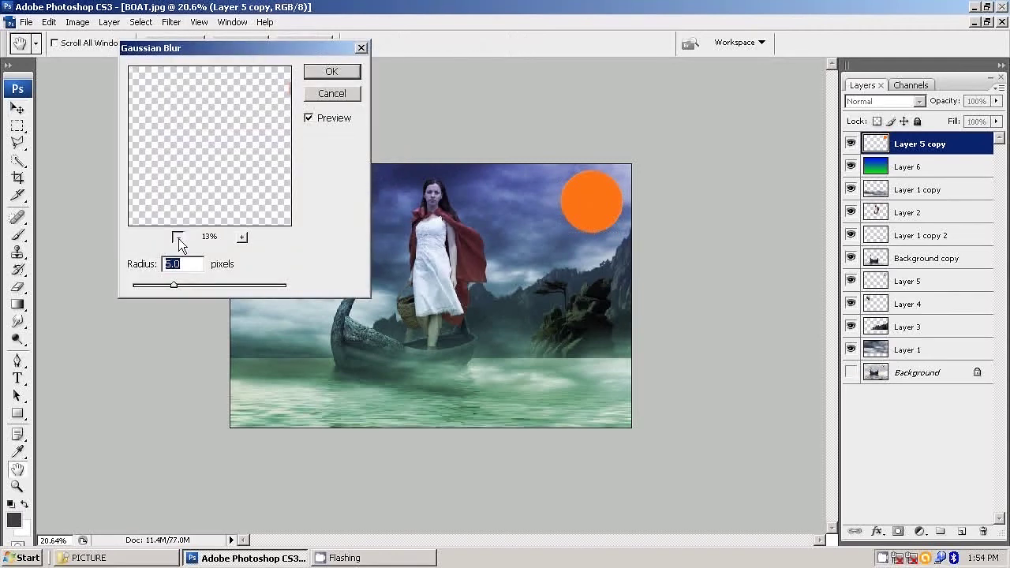
mouse_move(205, 286)
left_mouse_down()
mouse_move(242, 286)
mouse_move(202, 291)
mouse_move(217, 287)
left_mouse_up()
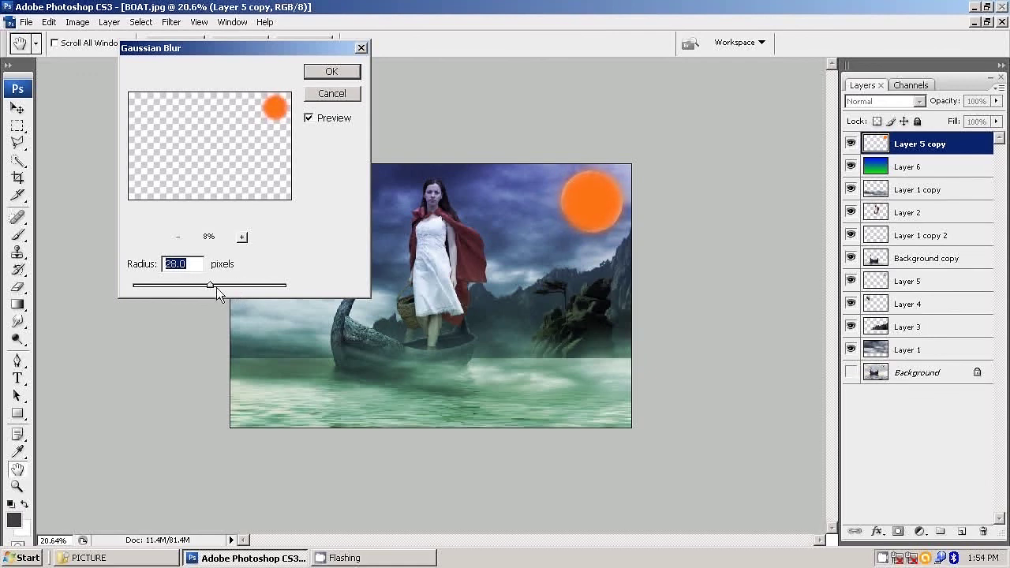
left_click(235, 286)
left_click(336, 70)
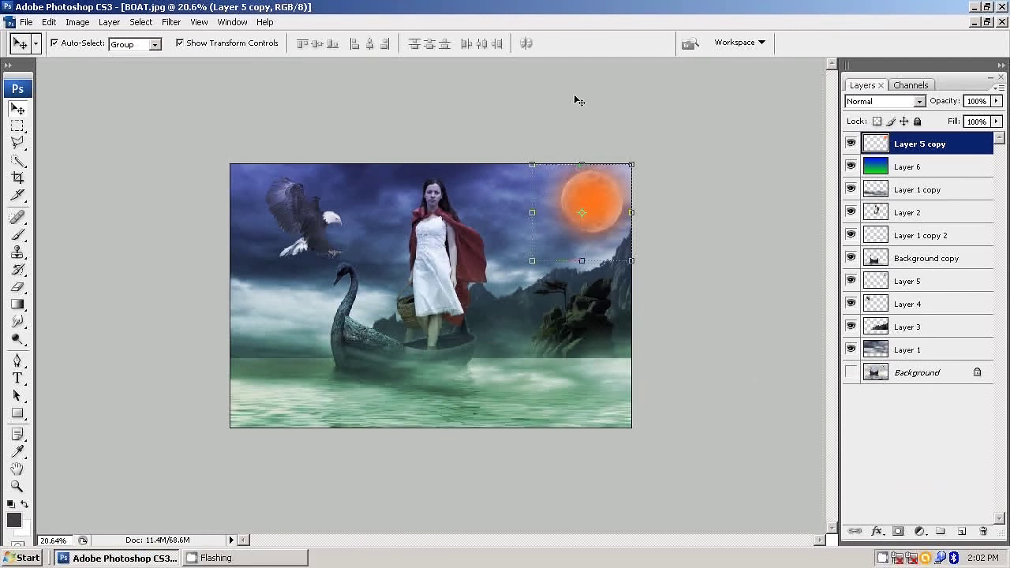
Duplicate the blurred sun as Layer 5 copy 2 and hide the original Layer 5 copy.
left_click(852, 143)
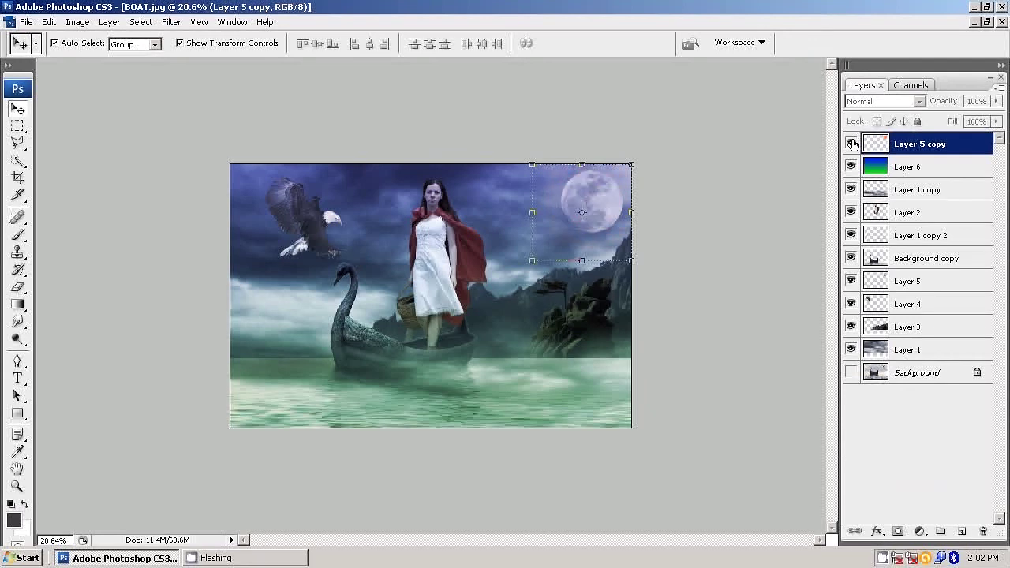
left_click(851, 142)
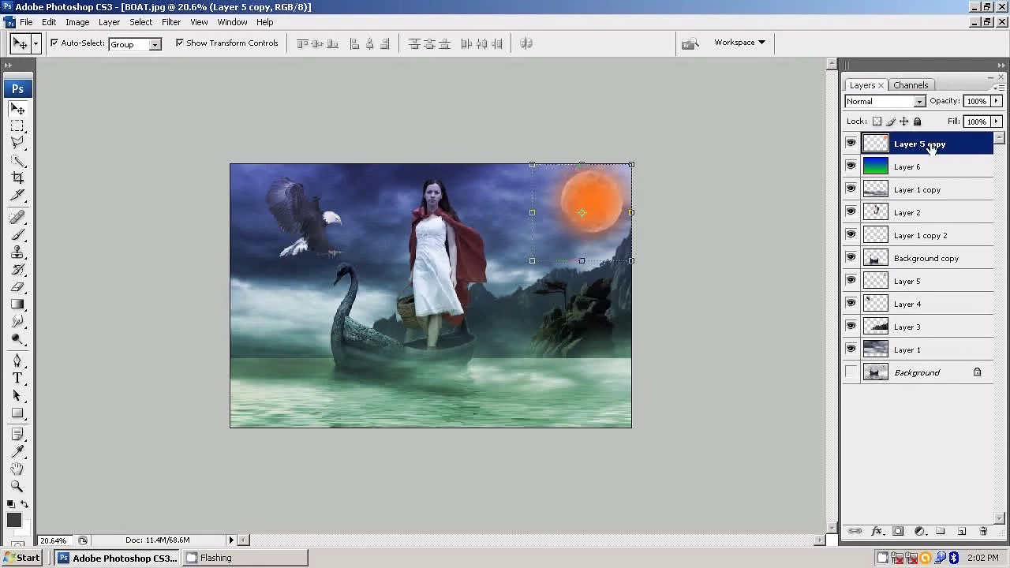
right_click(931, 148)
left_click(851, 186)
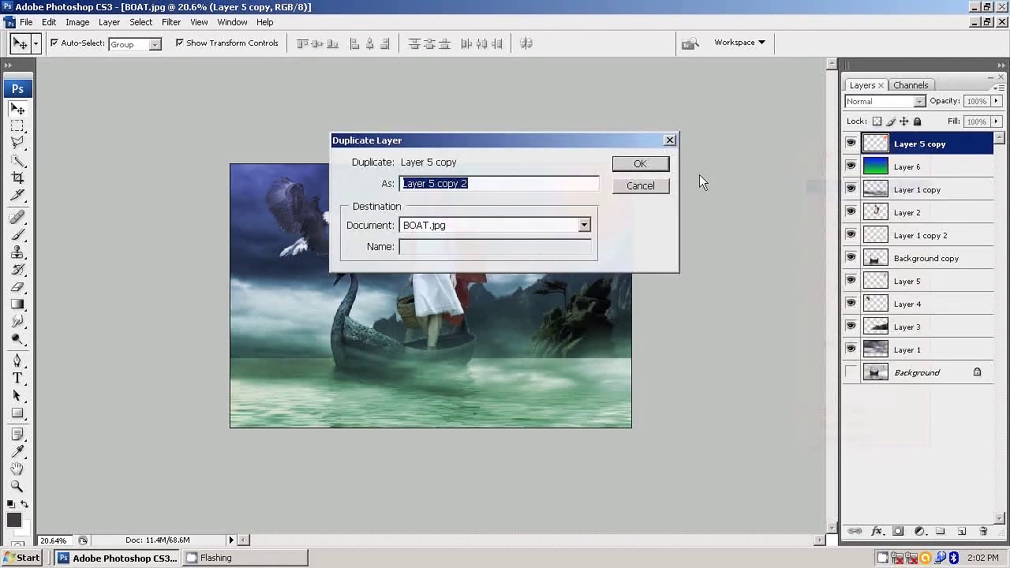
key("Return")
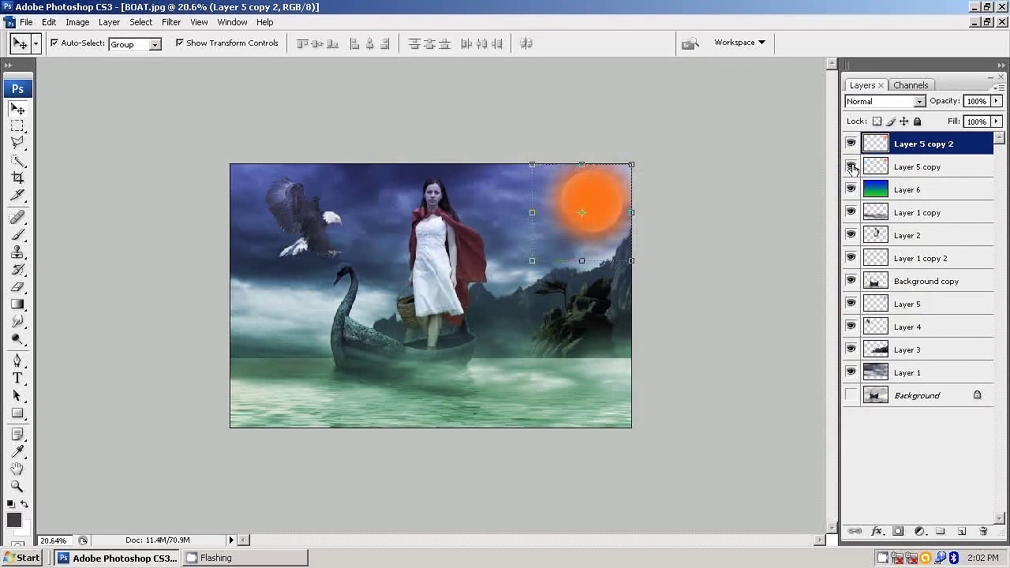
left_click(852, 166)
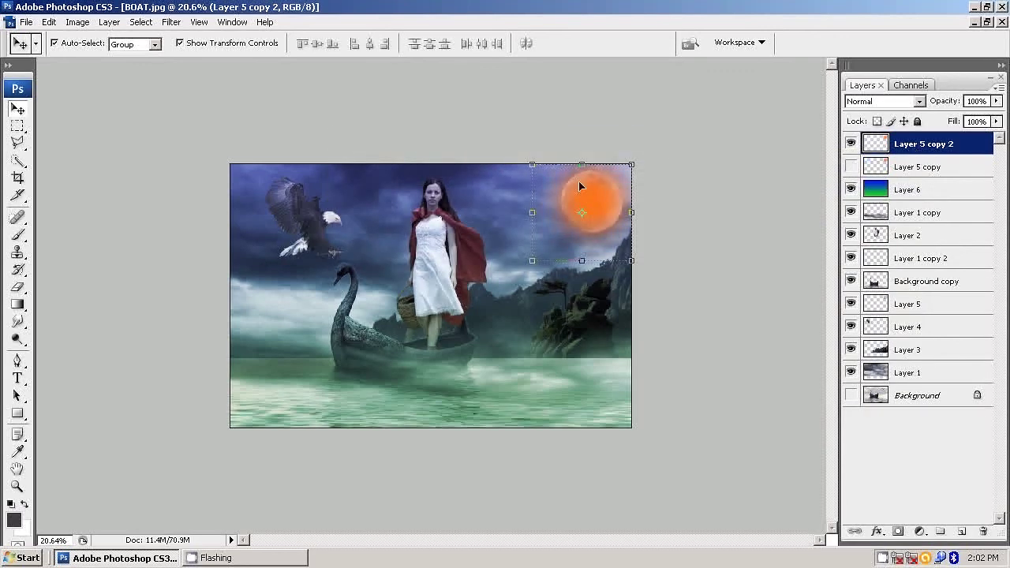
Stretch the orange glow wider and taller and tilt it about 14 degrees.
left_click_drag(532, 212, 203, 229)
left_click_drag(417, 260, 416, 447)
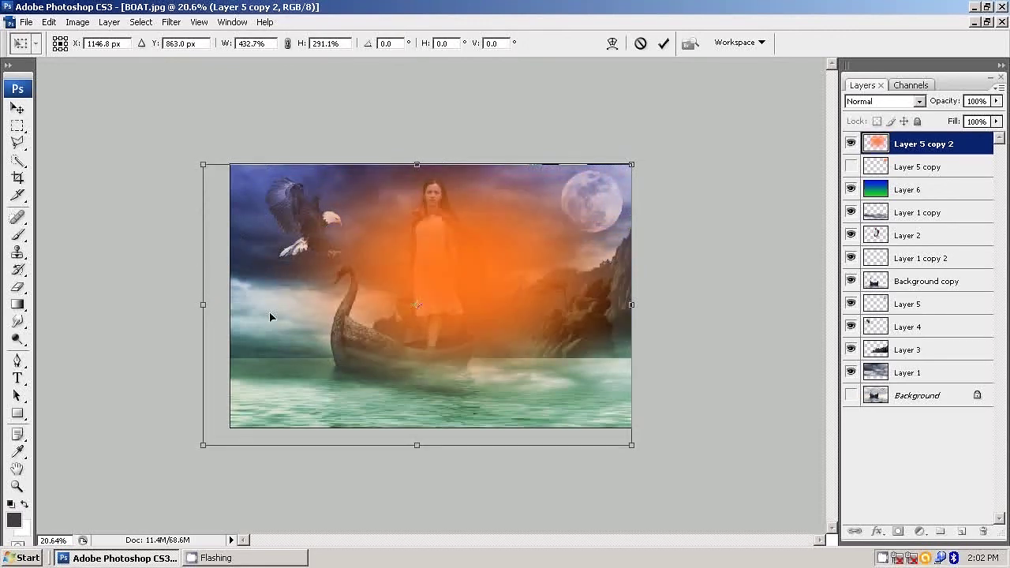
left_click_drag(203, 300, 96, 313)
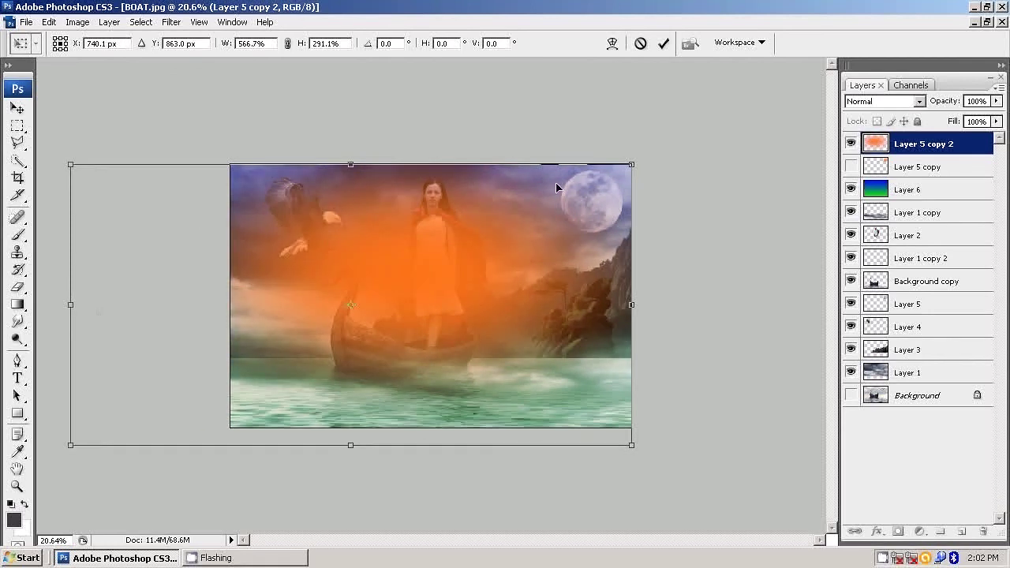
left_click_drag(651, 160, 530, 213)
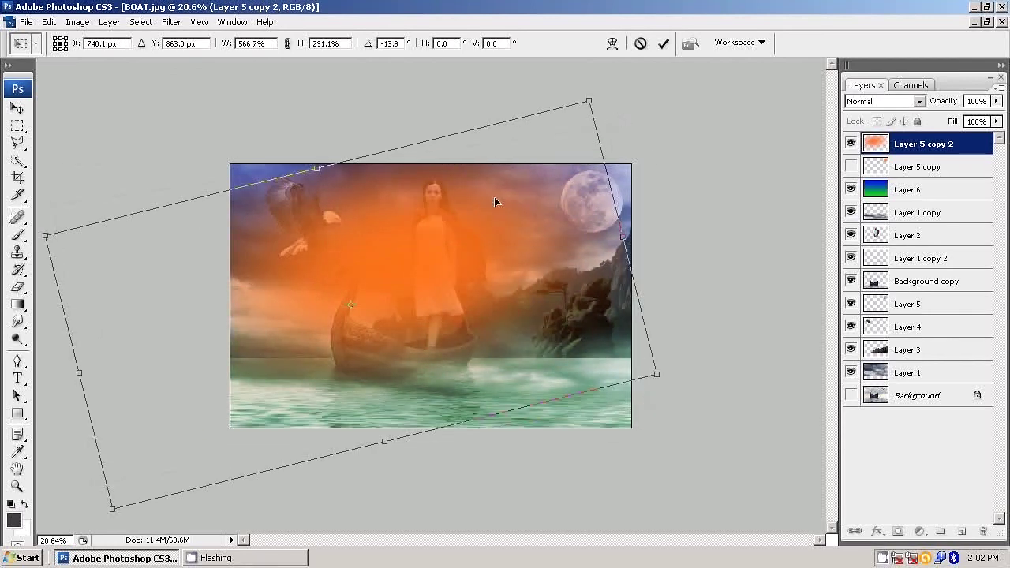
left_click_drag(447, 449, 490, 522)
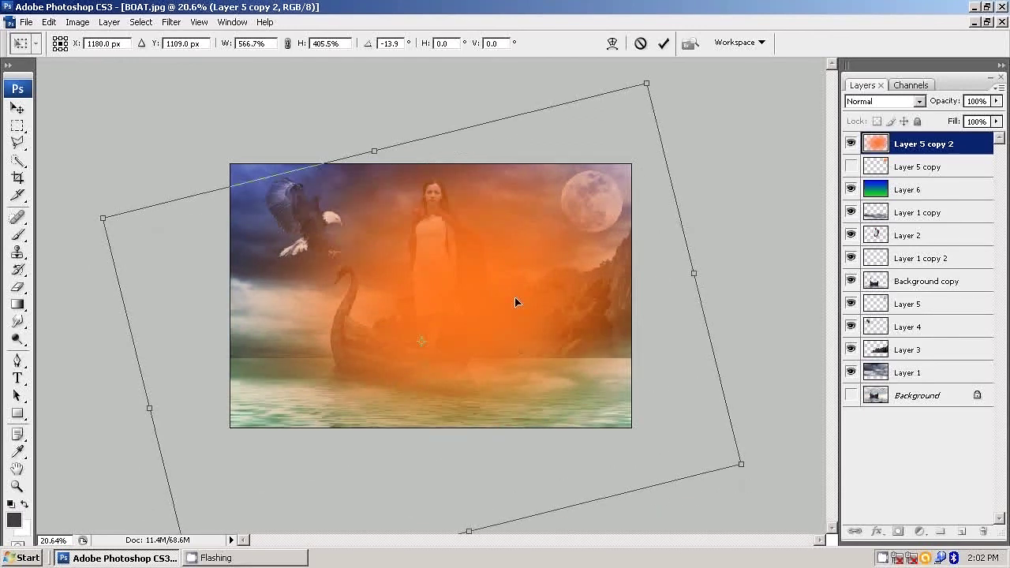
scroll(457, 295, "down", 2)
scroll(433, 241, "down", 1)
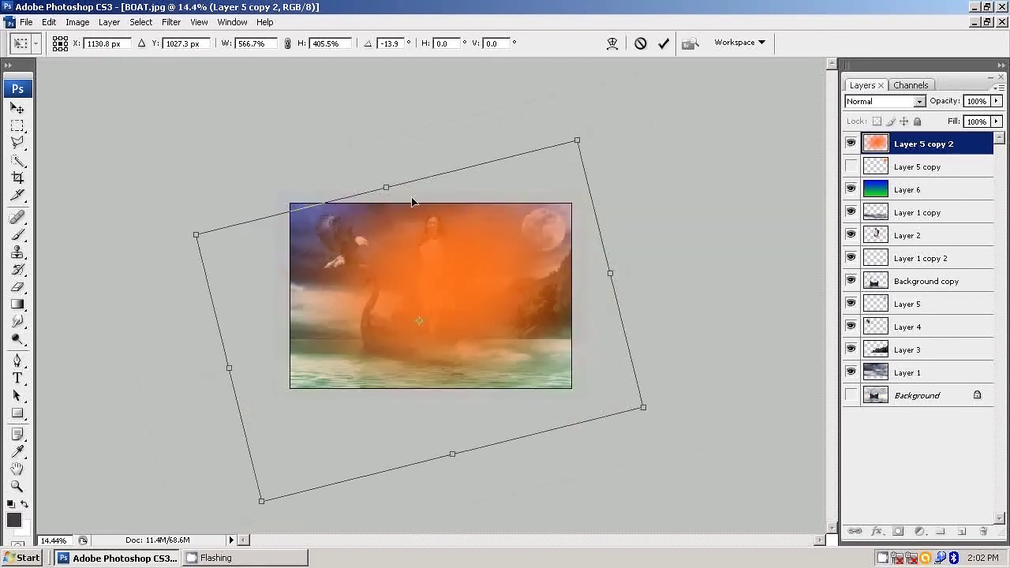
Refine the glow to 894.5% × 526.7% at −13.9° over the canvas and commit.
mouse_move(411, 201)
left_mouse_down()
mouse_move(443, 273)
mouse_move(437, 268)
left_mouse_up()
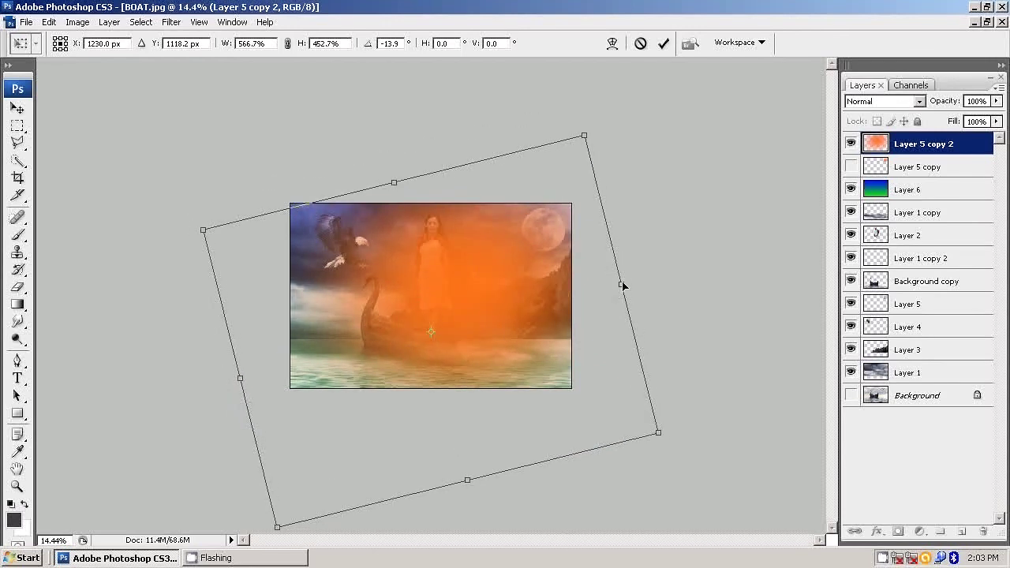
left_click_drag(621, 285, 673, 269)
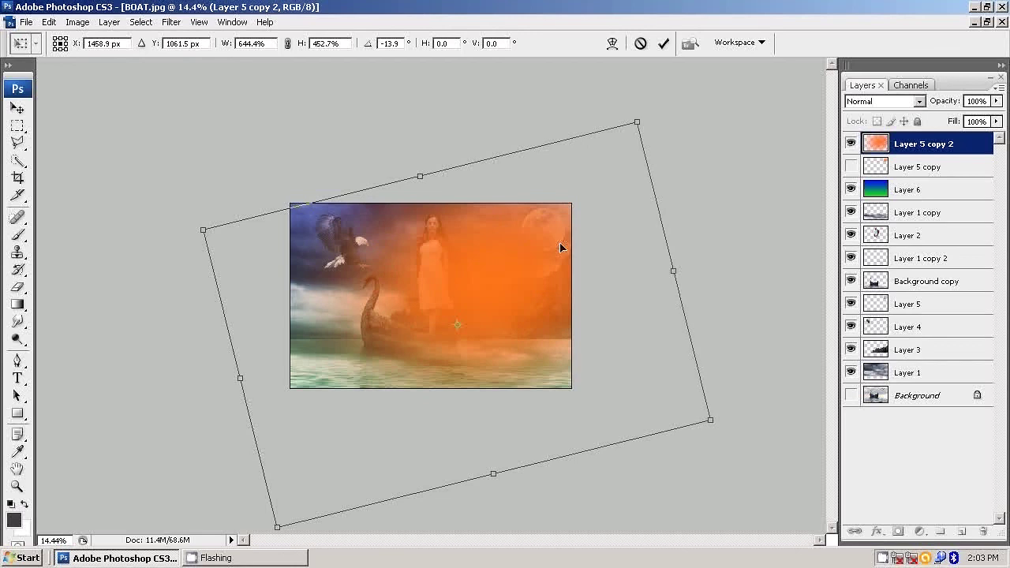
left_click_drag(559, 242, 541, 243)
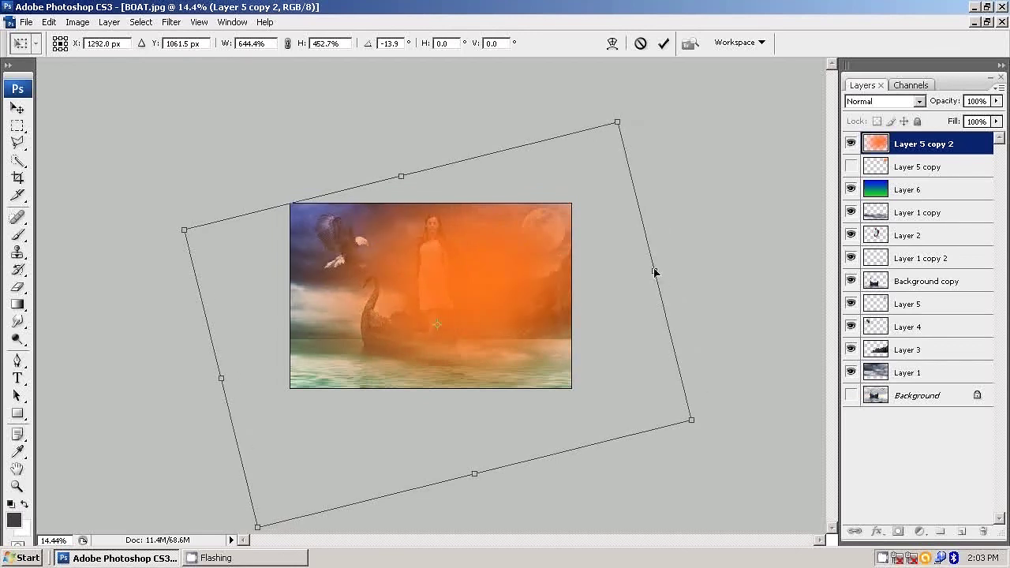
left_click_drag(656, 273, 822, 229)
left_click_drag(584, 235, 496, 251)
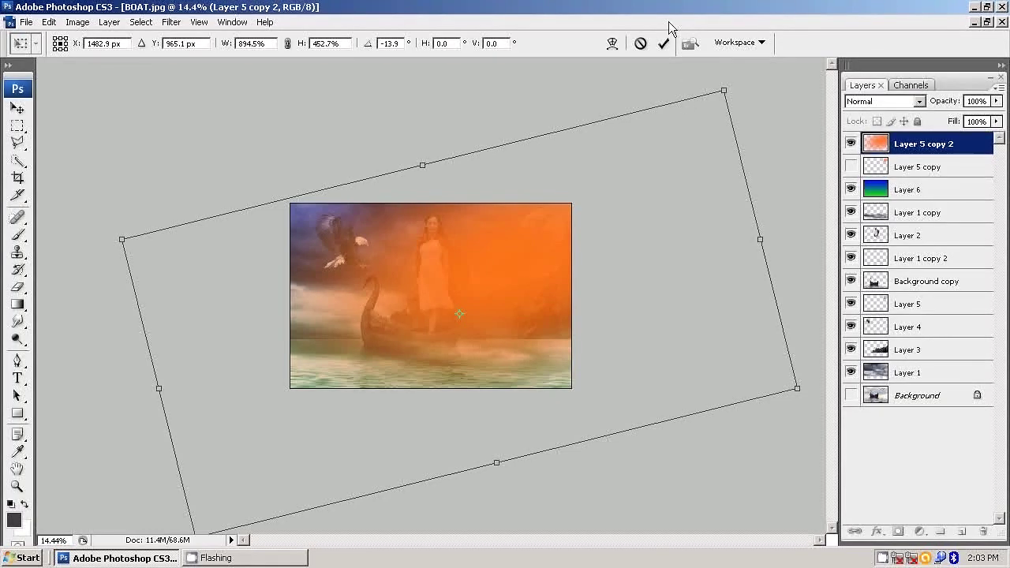
left_click_drag(550, 219, 521, 232)
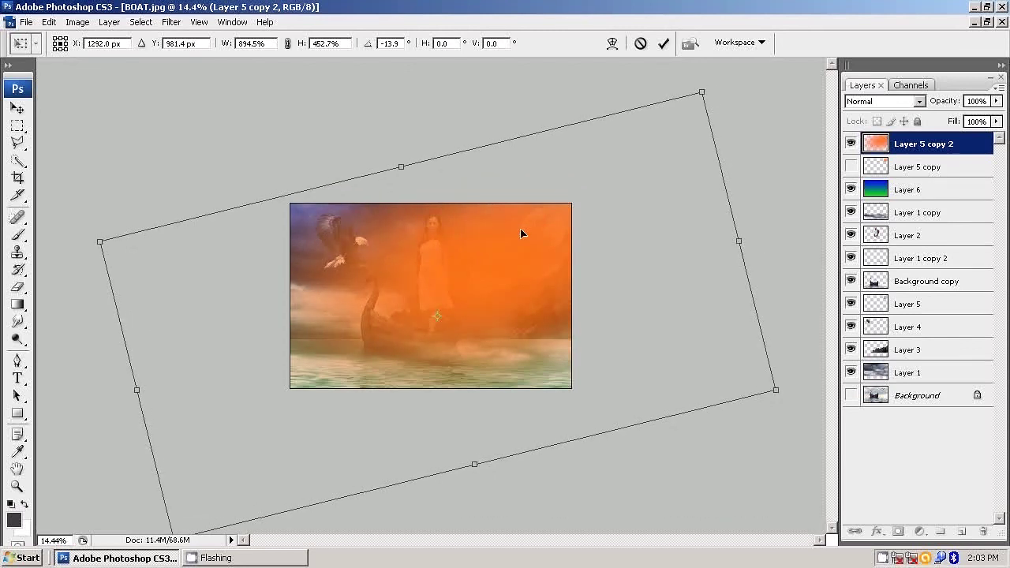
left_click_drag(401, 166, 396, 149)
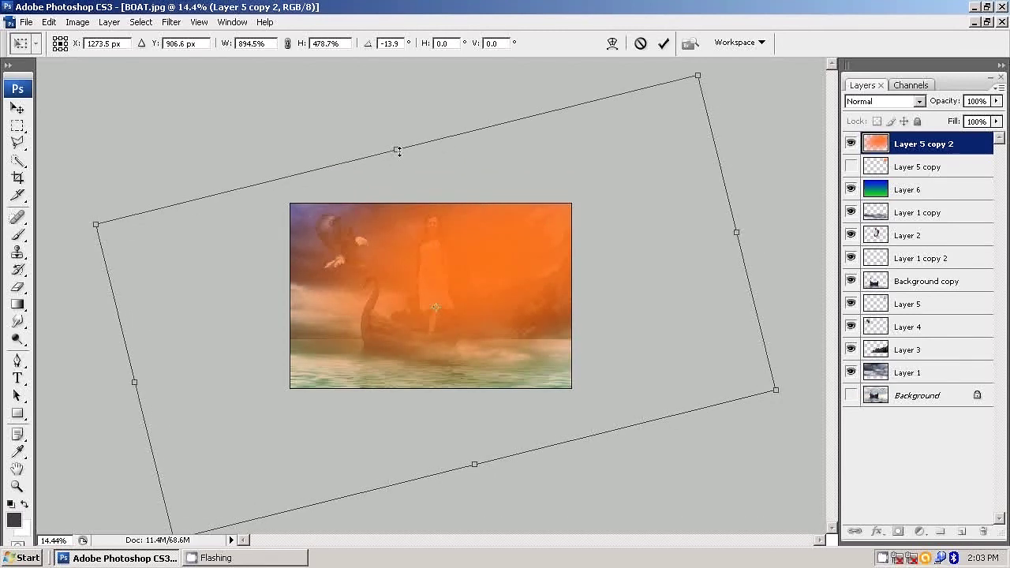
left_click_drag(475, 464, 482, 497)
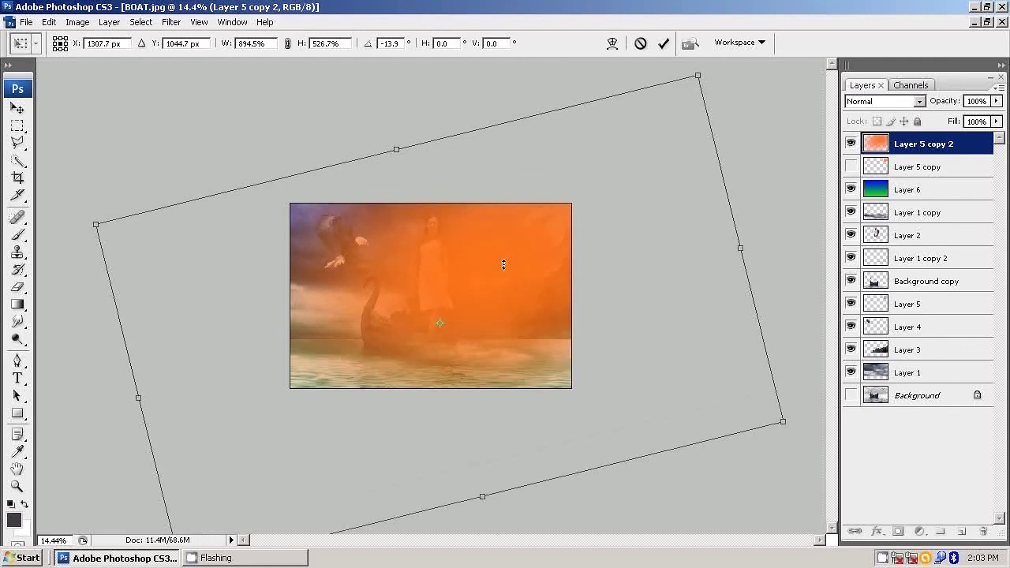
left_click_drag(500, 200, 474, 212)
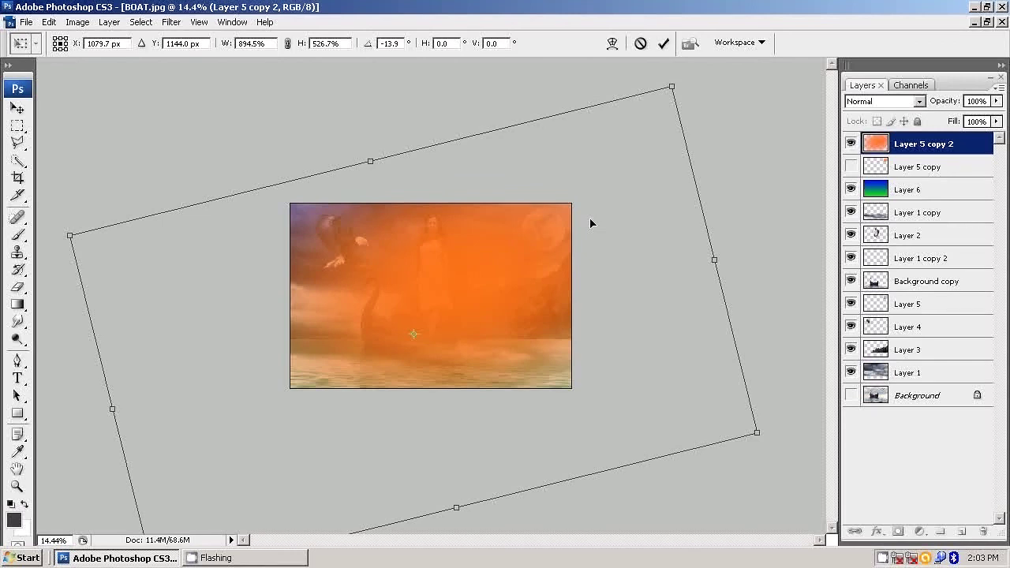
left_click(663, 43)
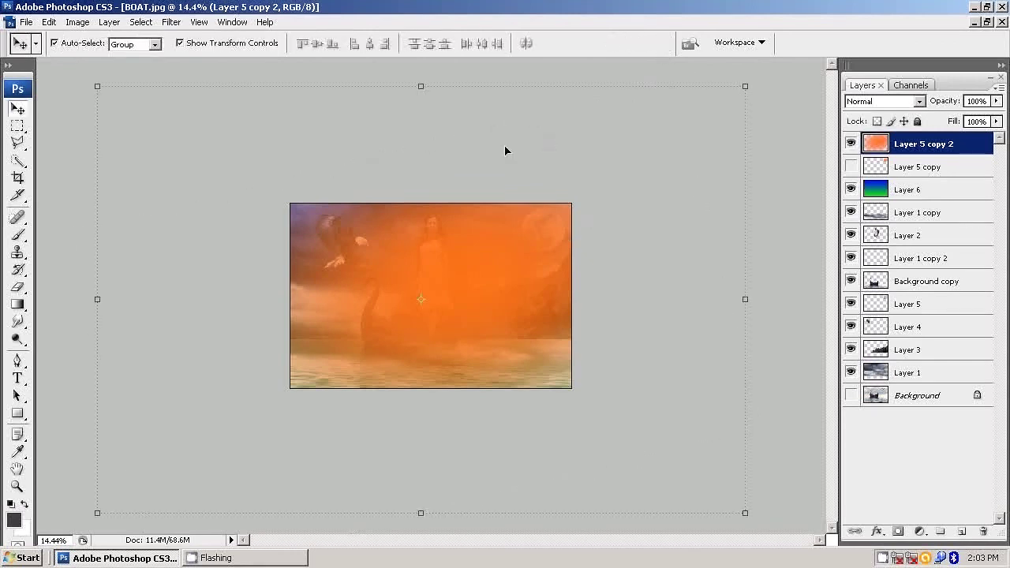
Set Layer 5 copy 2 to Overlay blend mode at 98% opacity.
left_click(17, 178)
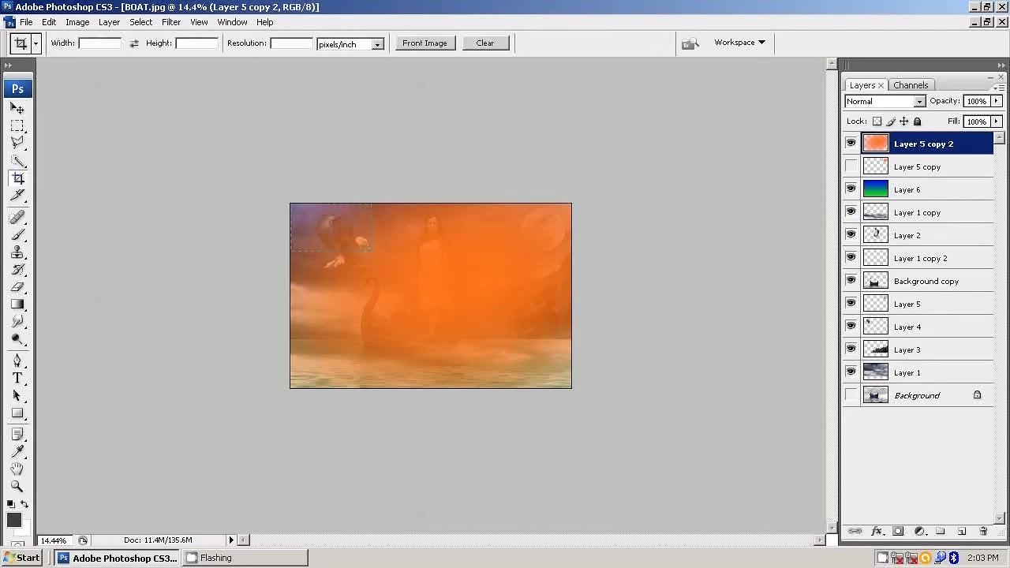
left_click_drag(667, 408, 290, 204)
key("ctrl+plus")
key("ctrl+plus")
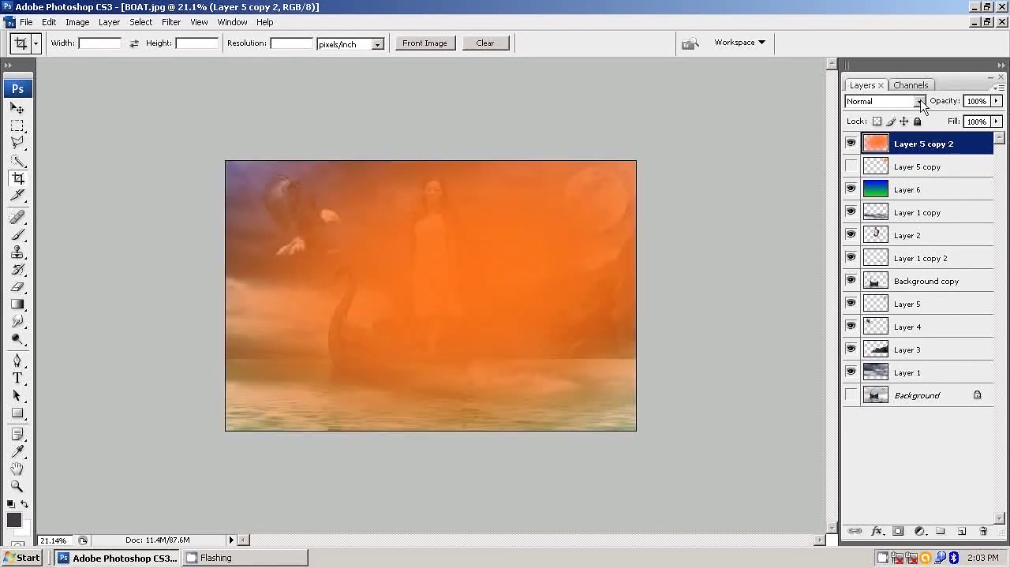
left_click(920, 101)
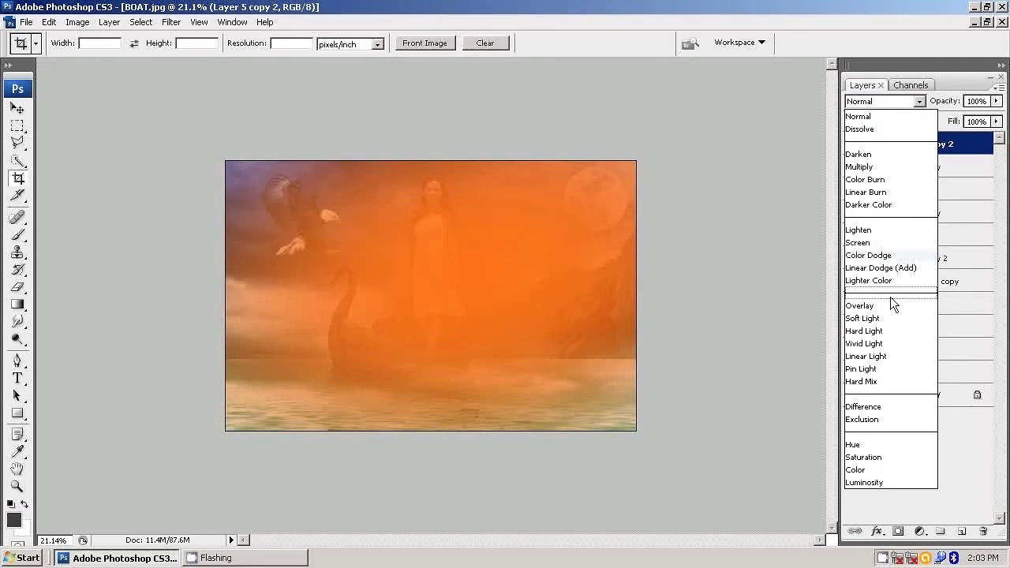
left_click(890, 306)
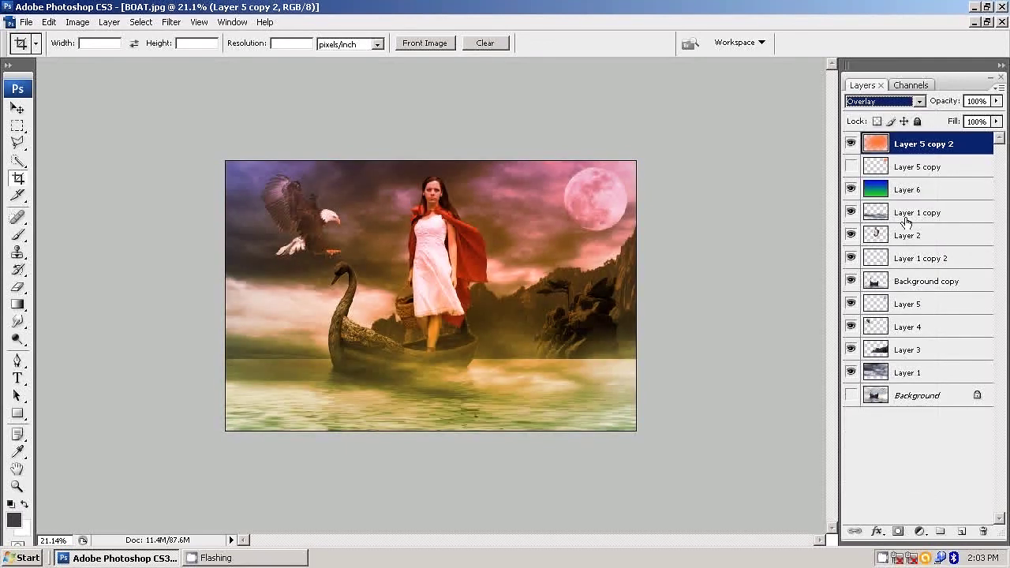
left_click(996, 101)
mouse_move(993, 115)
left_mouse_down()
mouse_move(919, 128)
mouse_move(996, 134)
left_mouse_up()
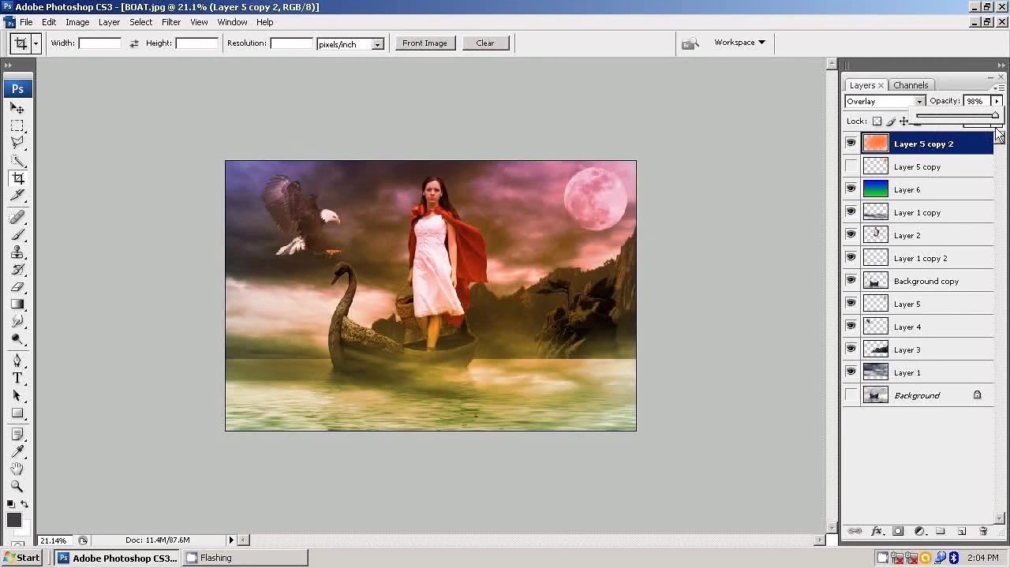
left_click(994, 135)
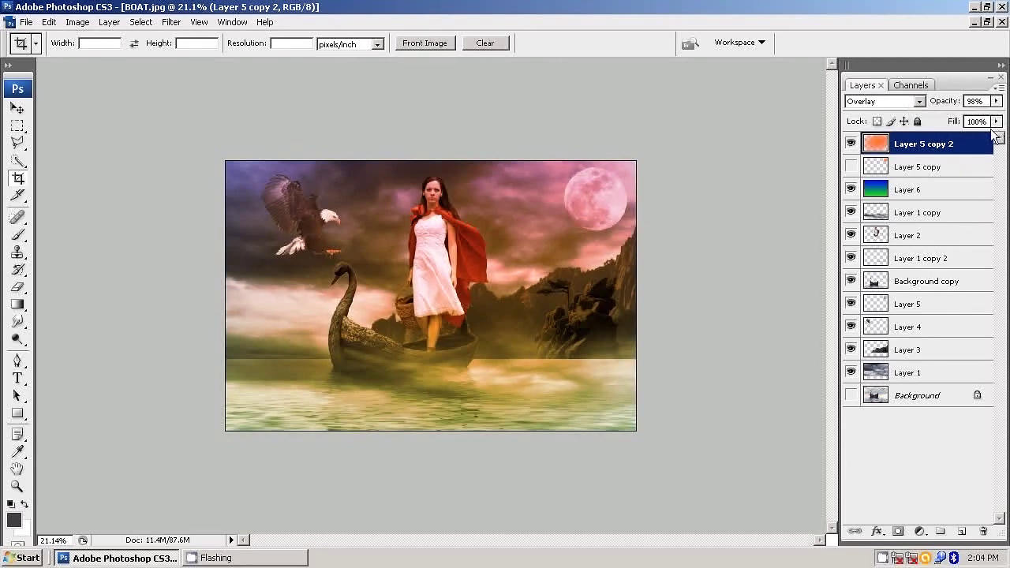
Show Layer 5 copy and blend it in Multiply mode at 37% opacity.
left_click(851, 167)
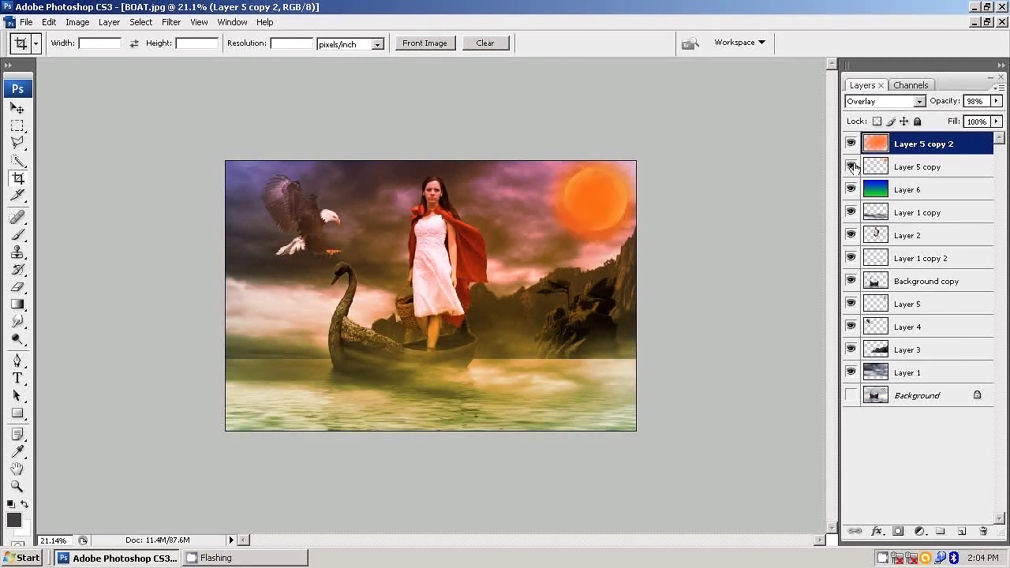
left_click(929, 168)
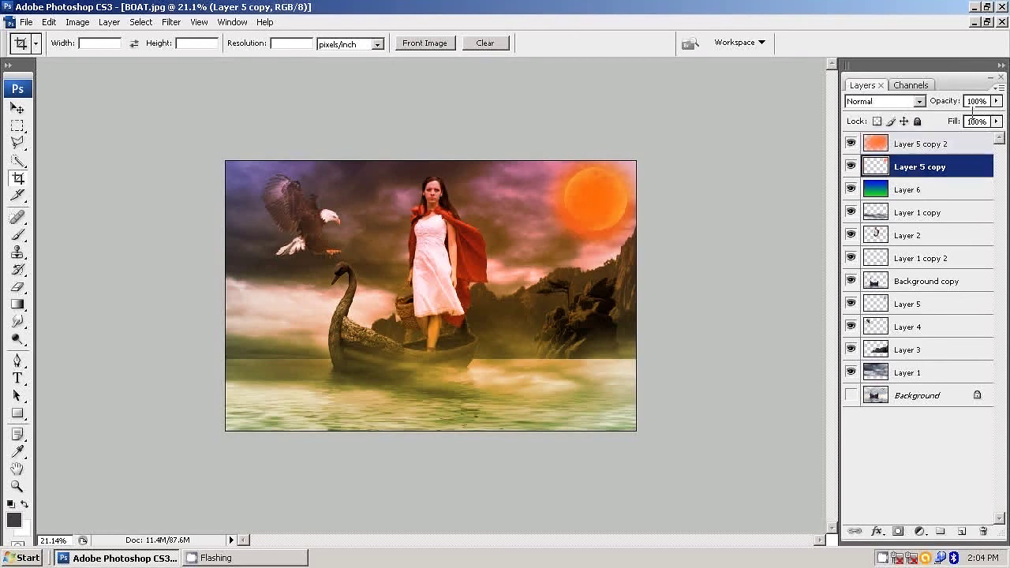
left_click(884, 104)
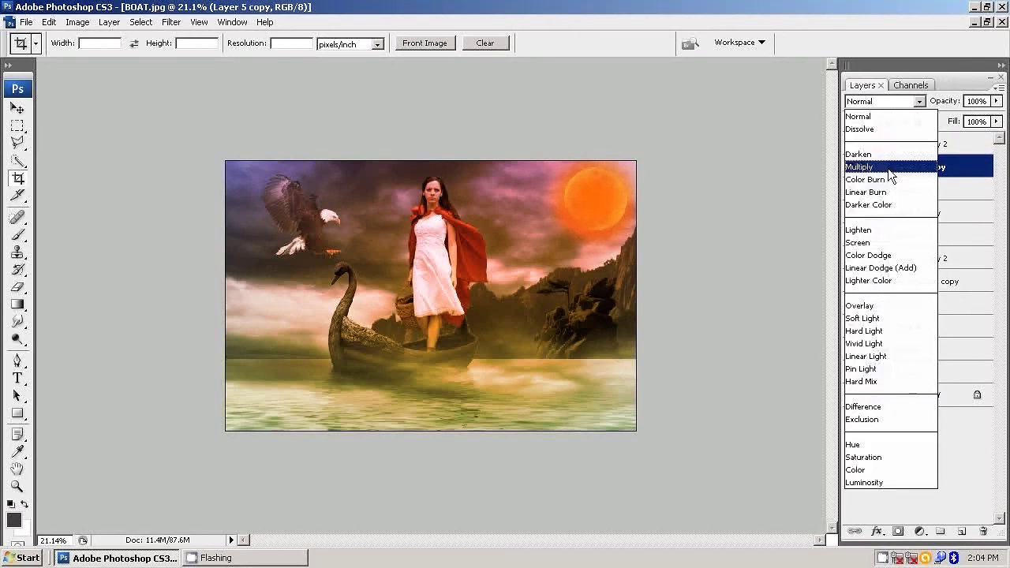
left_click(880, 308)
left_click(897, 101)
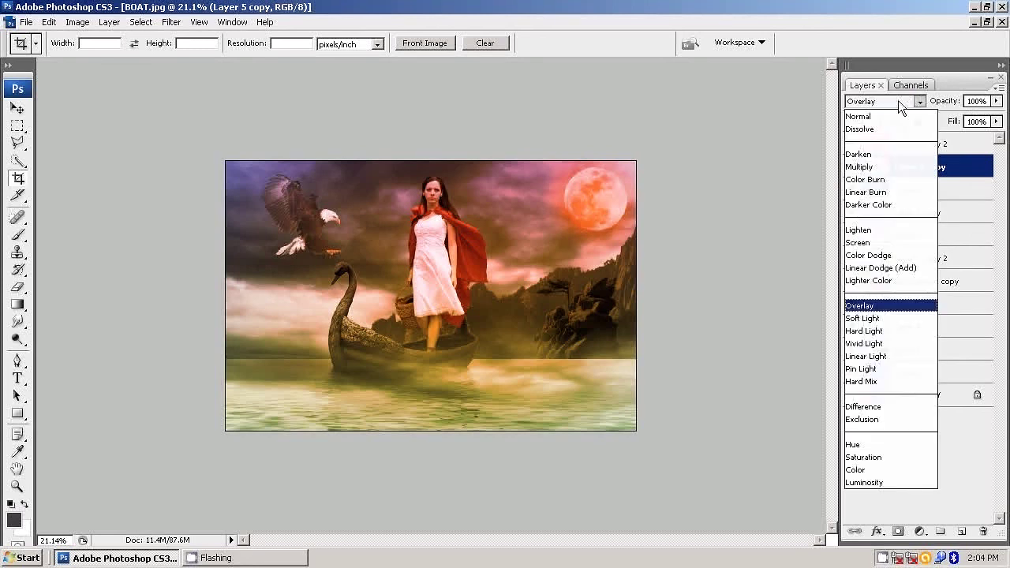
left_click(885, 164)
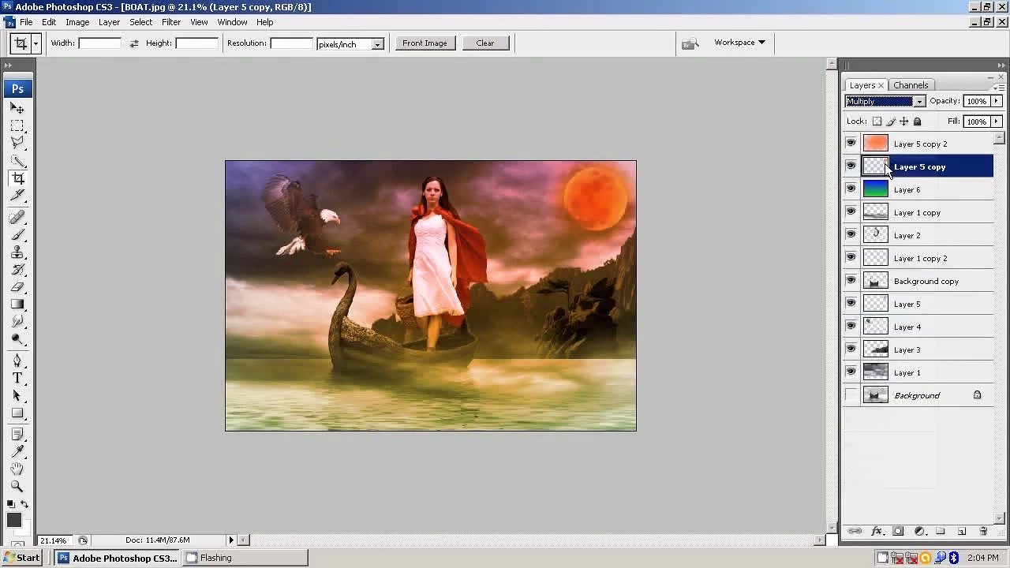
mouse_move(996, 101)
left_mouse_down()
mouse_move(985, 128)
mouse_move(939, 122)
left_mouse_up()
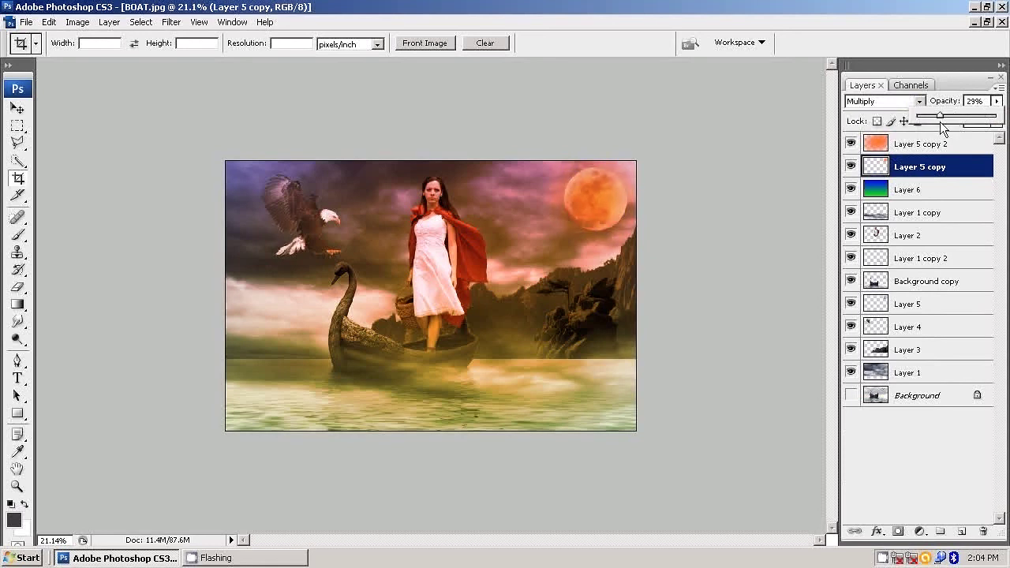
left_click_drag(946, 123, 951, 124)
left_click_drag(956, 124, 948, 124)
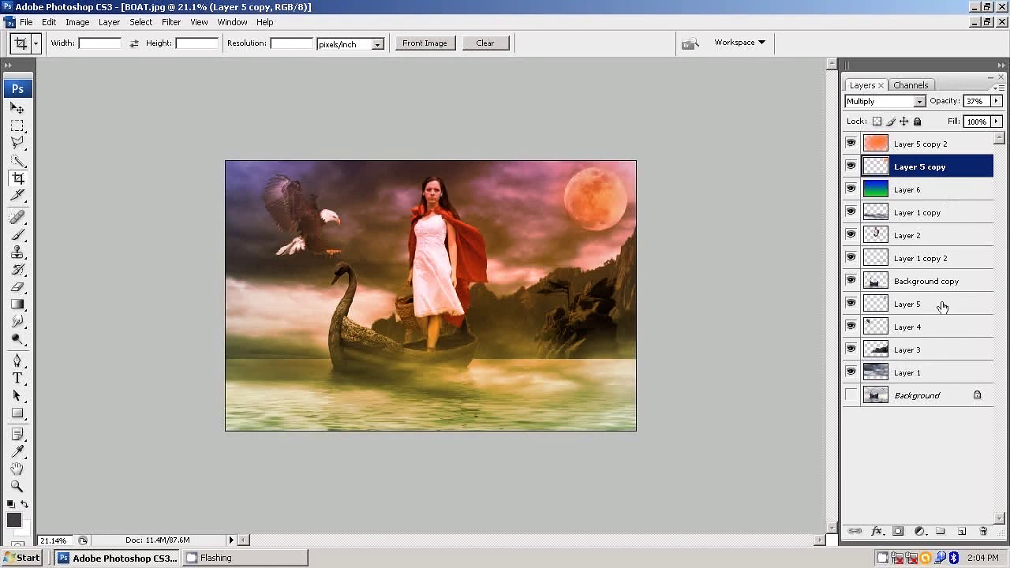
Duplicate Layer 5 as a new Layer 5 copy 3.
left_click(900, 304)
left_click(851, 304)
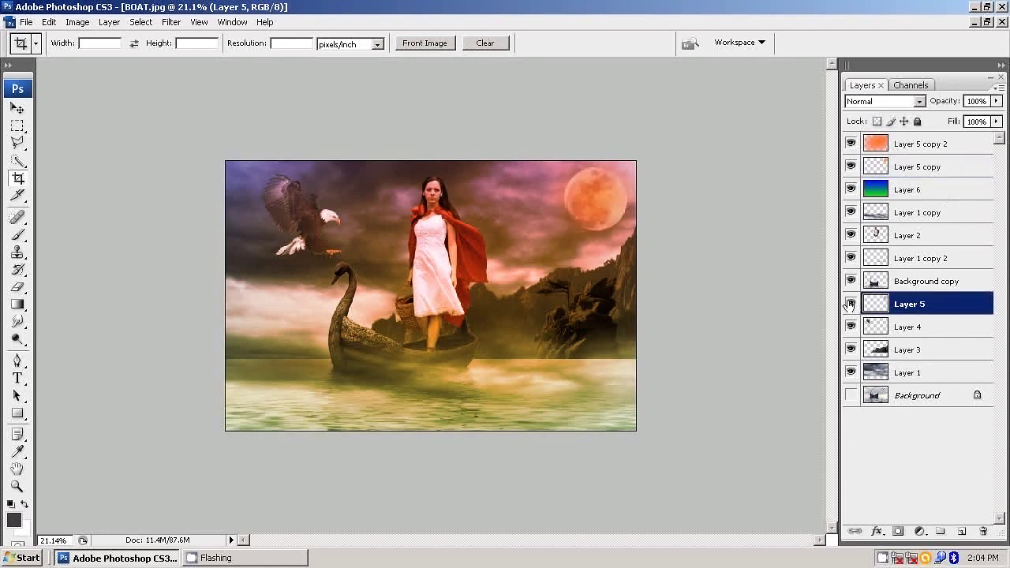
right_click(907, 304)
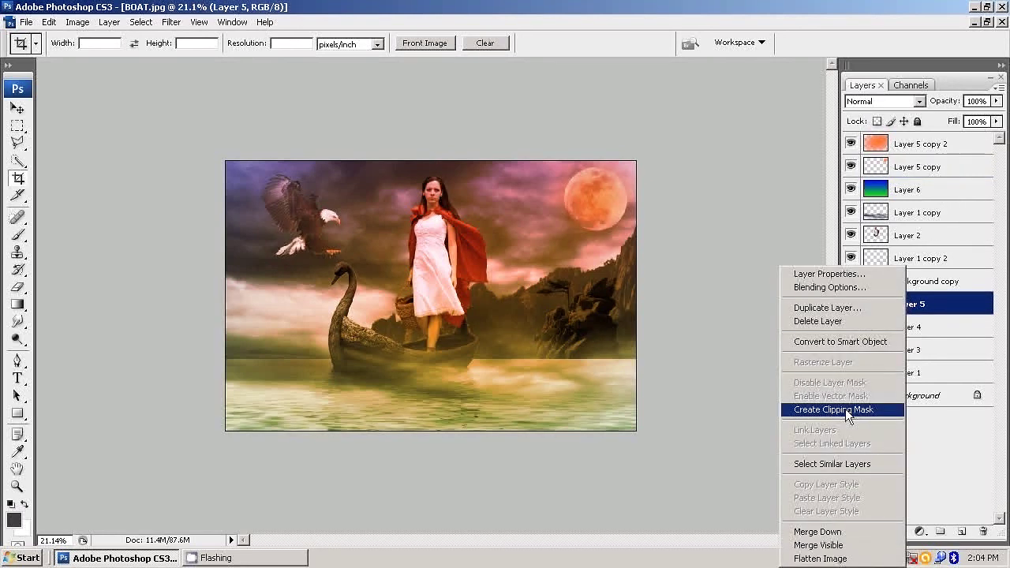
left_click(825, 309)
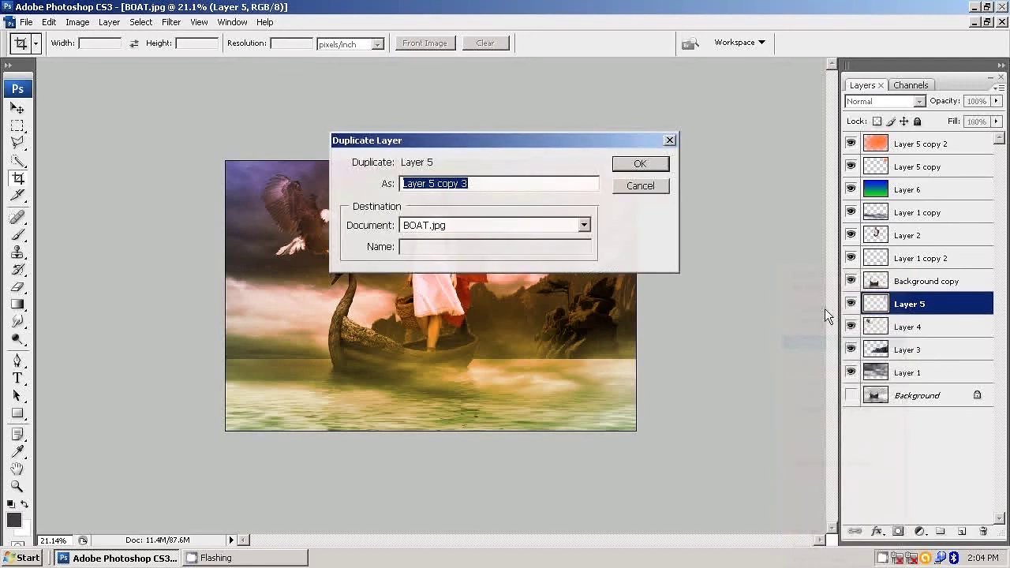
key("Return")
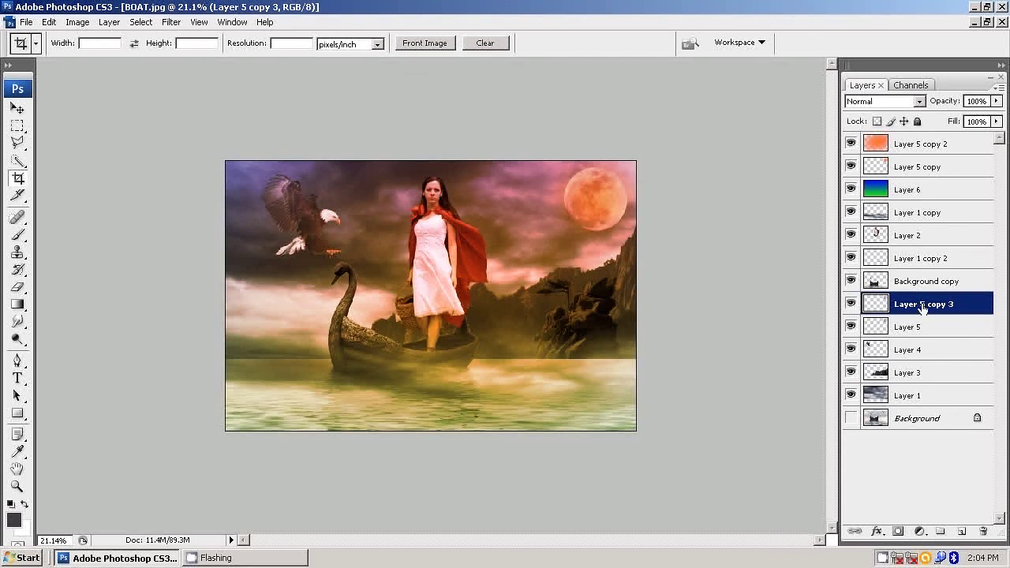
Load the moon selection, fill it pale yellow, and deselect.
left_click(142, 22)
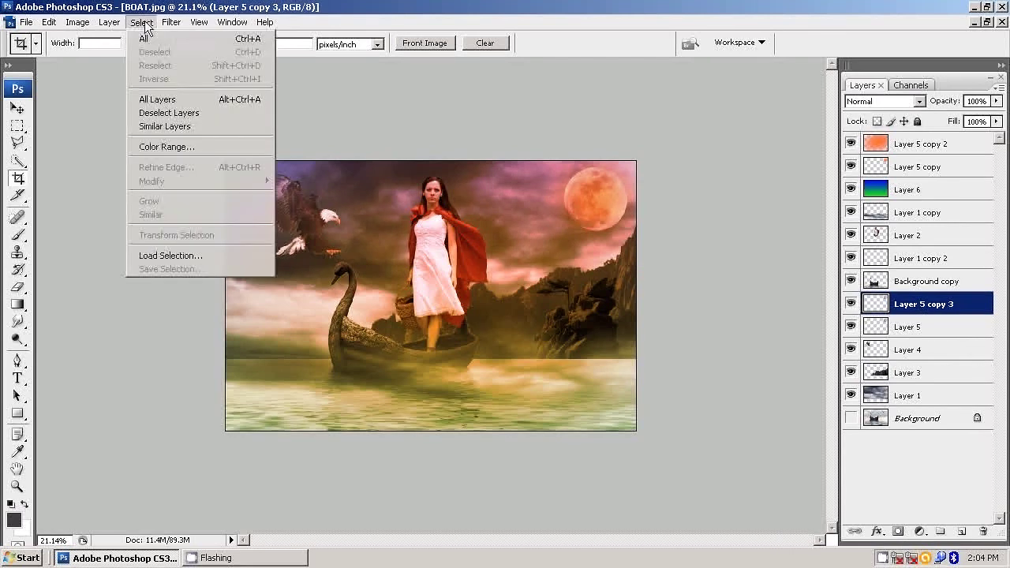
left_click(215, 253)
key("Return")
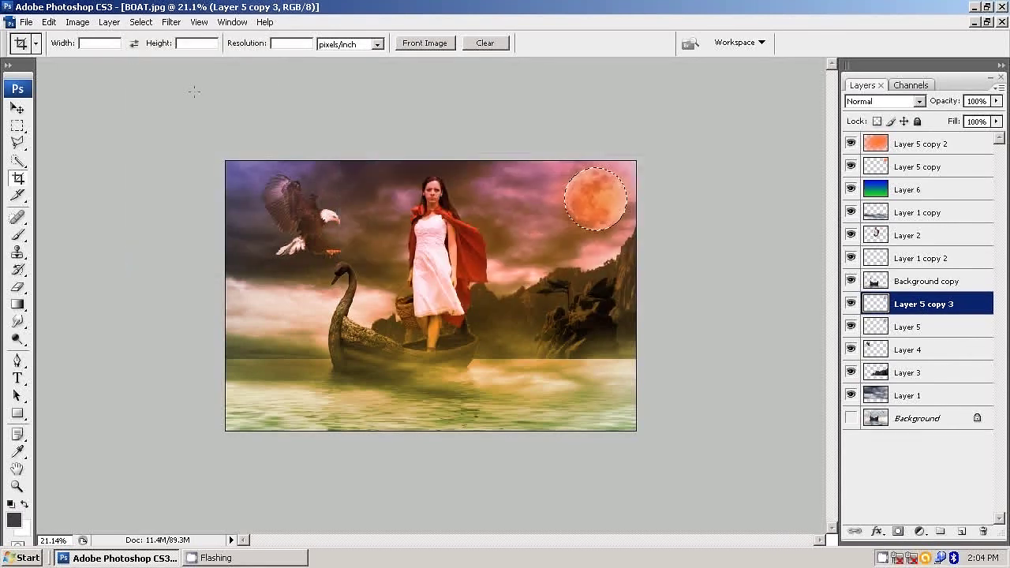
left_click(50, 22)
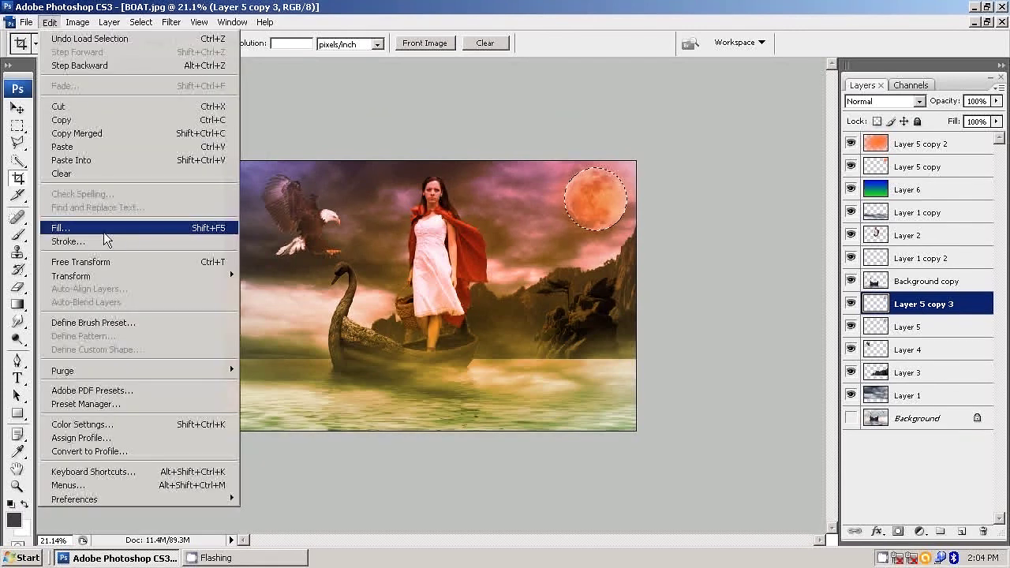
left_click(103, 227)
left_click(544, 164)
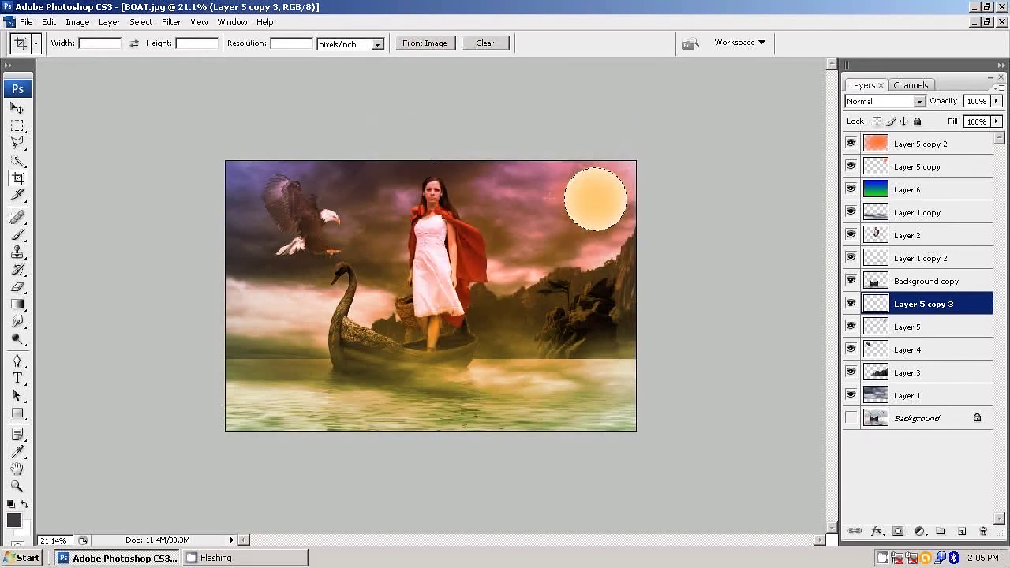
left_click(140, 22)
left_click(153, 49)
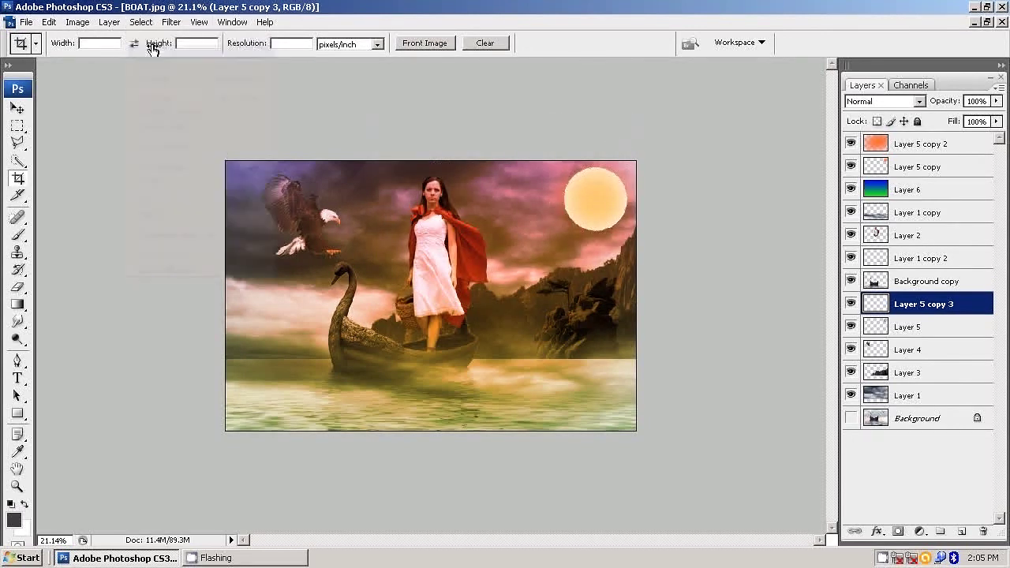
key("ctrl+plus")
key("ctrl+plus")
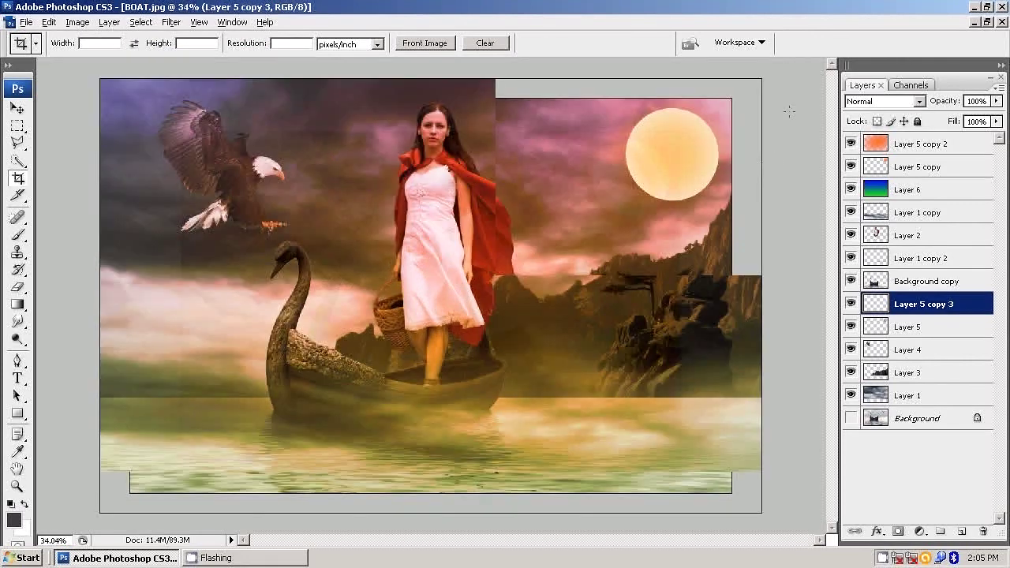
left_click(141, 23)
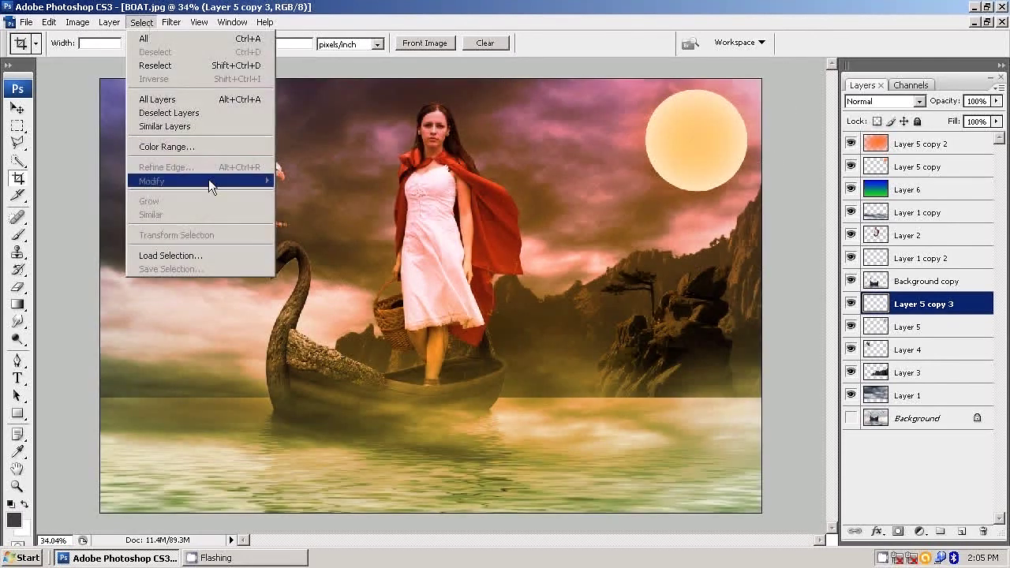
left_click(928, 304)
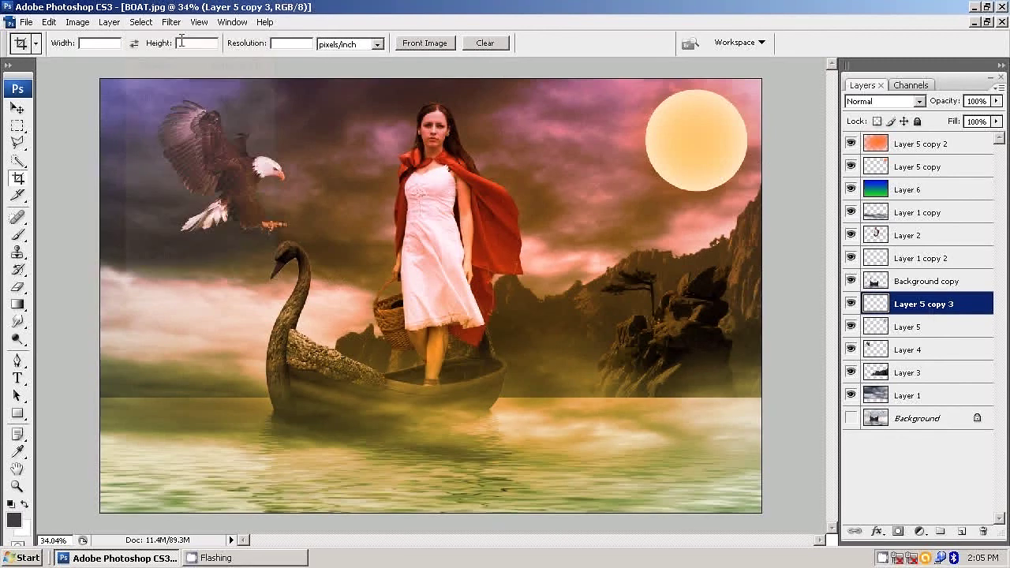
Soften the pale moon with a Gaussian Blur of radius 15.8 pixels.
left_click(176, 27)
mouse_move(178, 141)
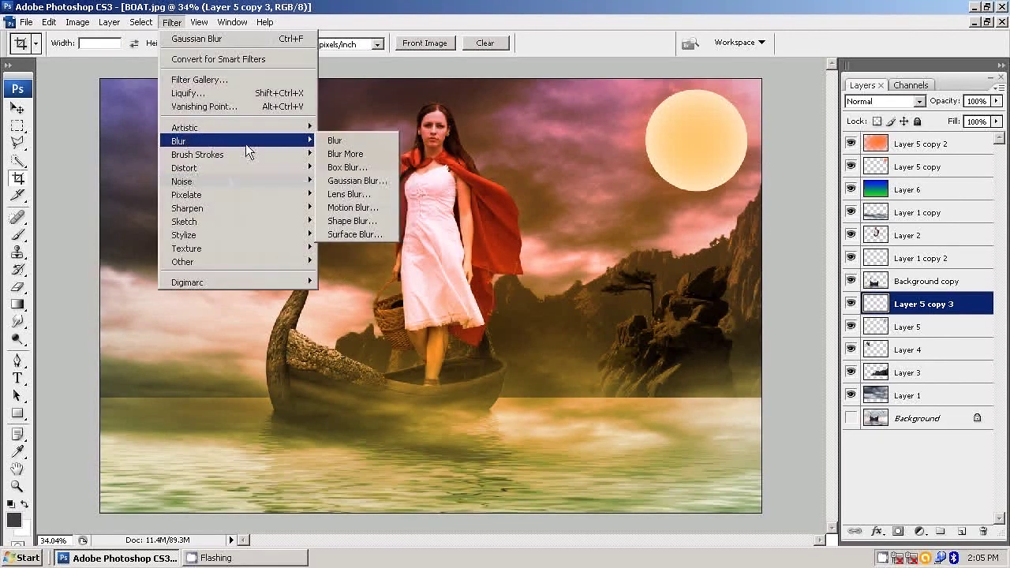
left_click(357, 180)
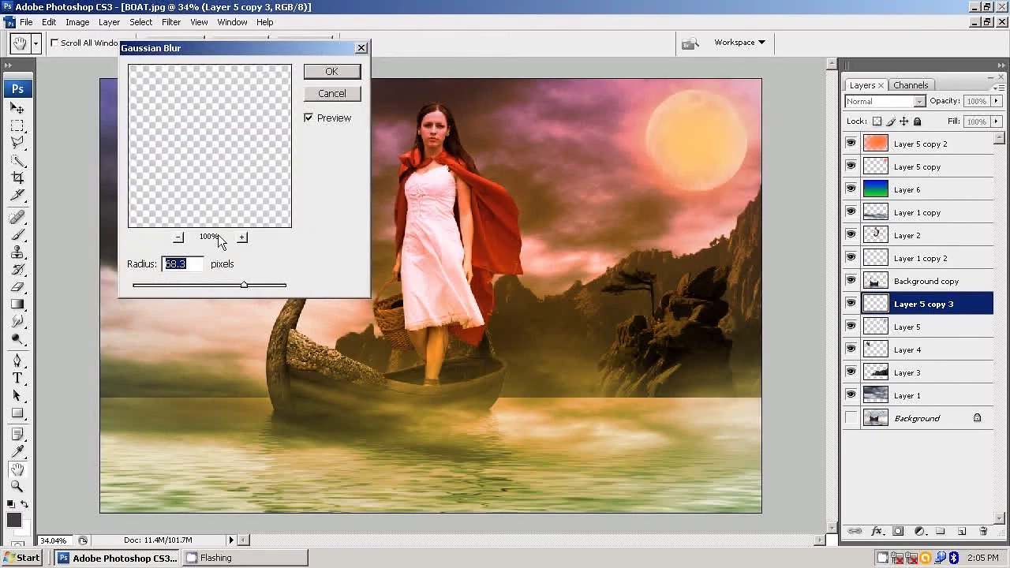
left_click(196, 284)
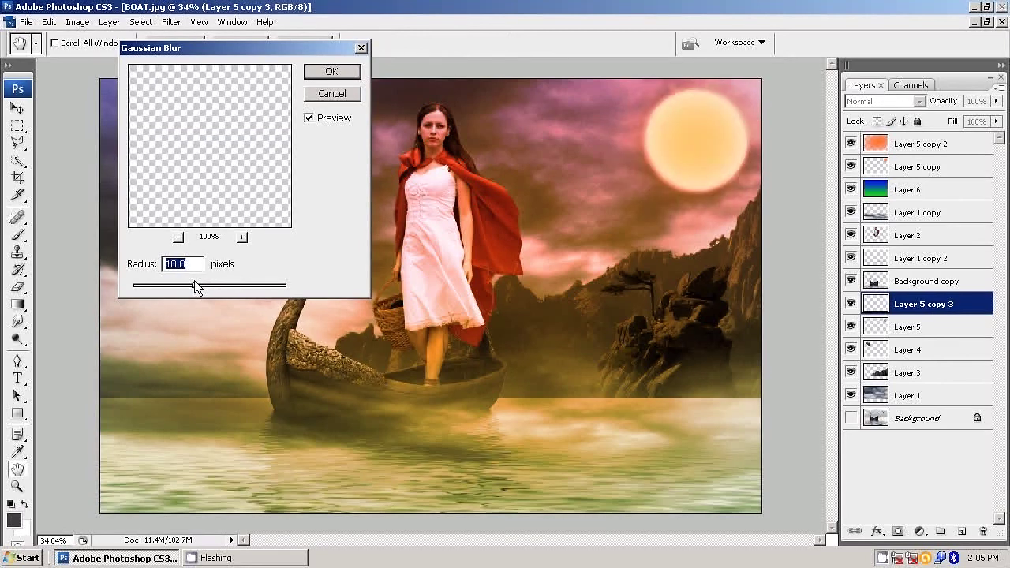
left_click_drag(195, 286, 205, 287)
left_click(218, 286)
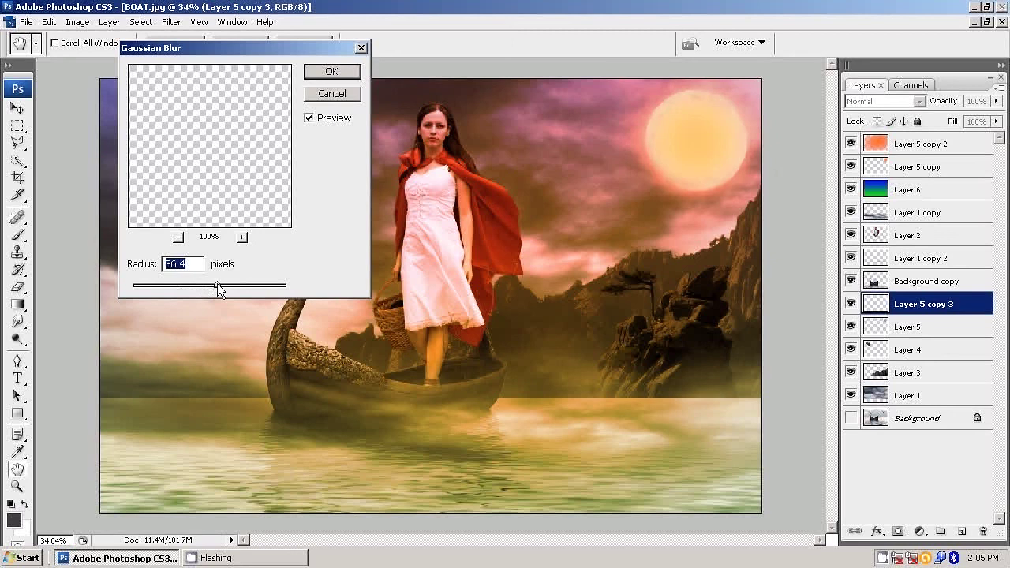
left_click_drag(223, 286, 202, 292)
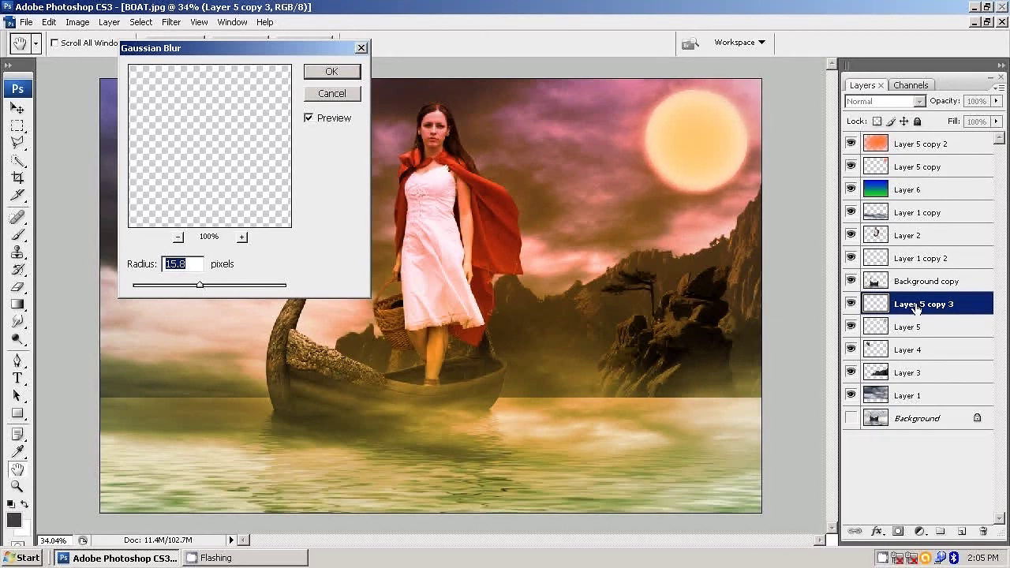
key("Return")
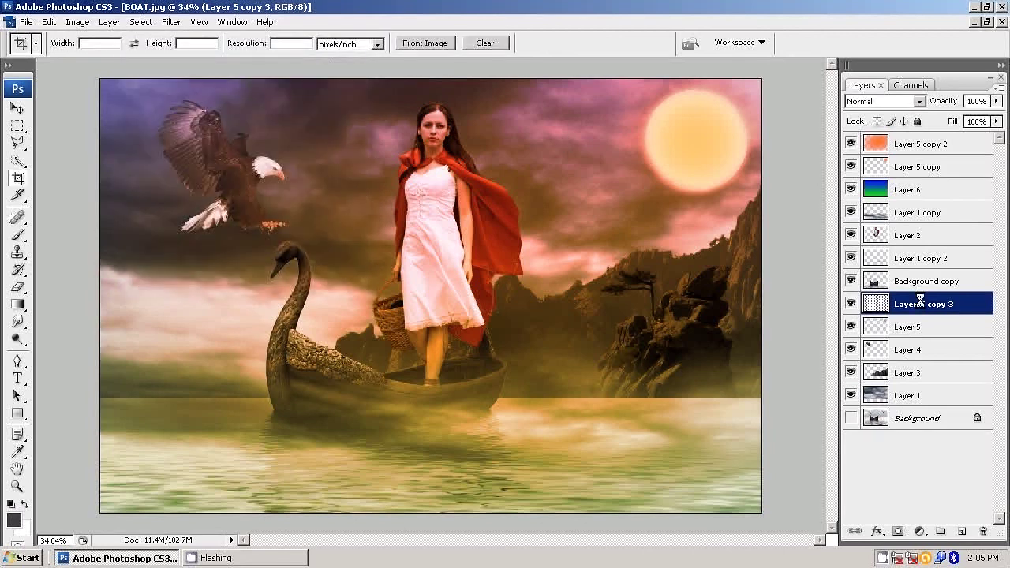
Move Layer 5 copy 3 below Layer 5 and duplicate it as Layer 5 copy 4.
left_click_drag(923, 309, 921, 308)
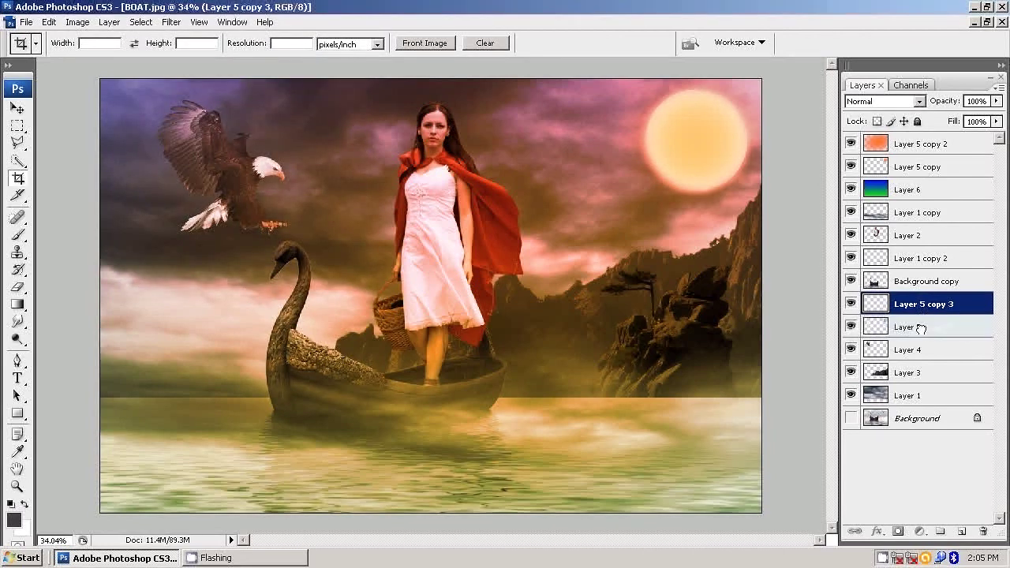
left_click(919, 326)
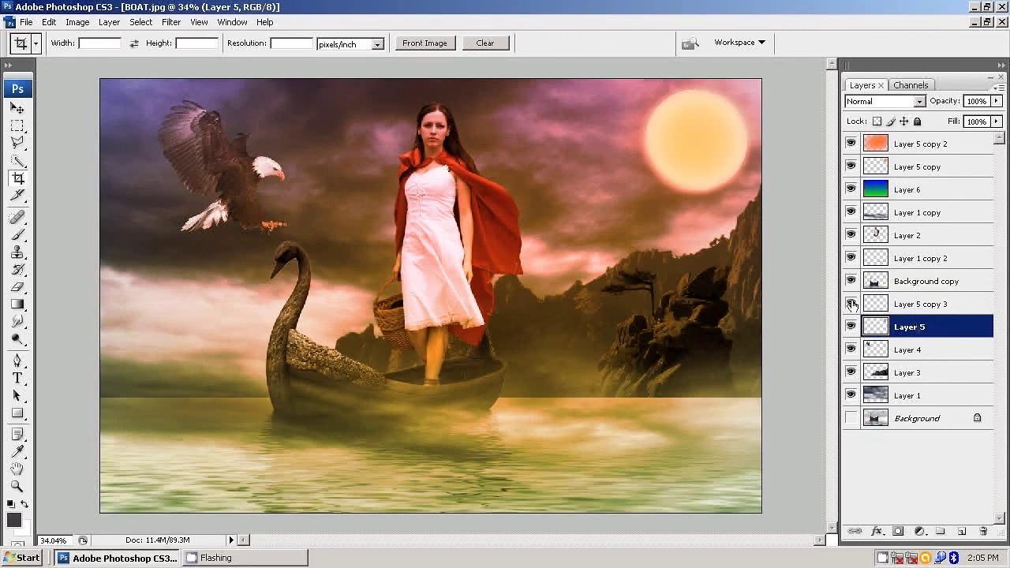
left_click_drag(905, 309, 913, 327)
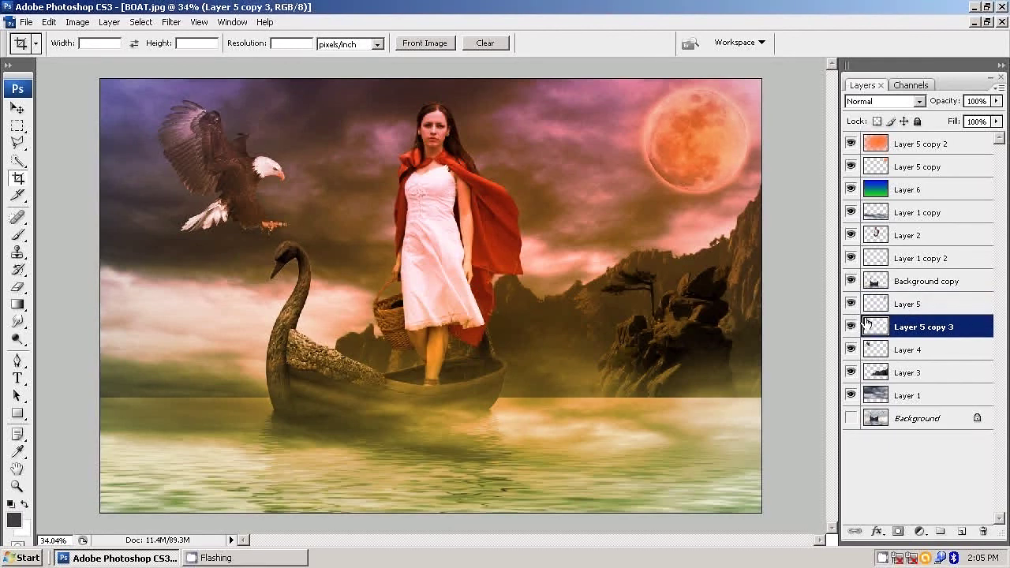
right_click(906, 330)
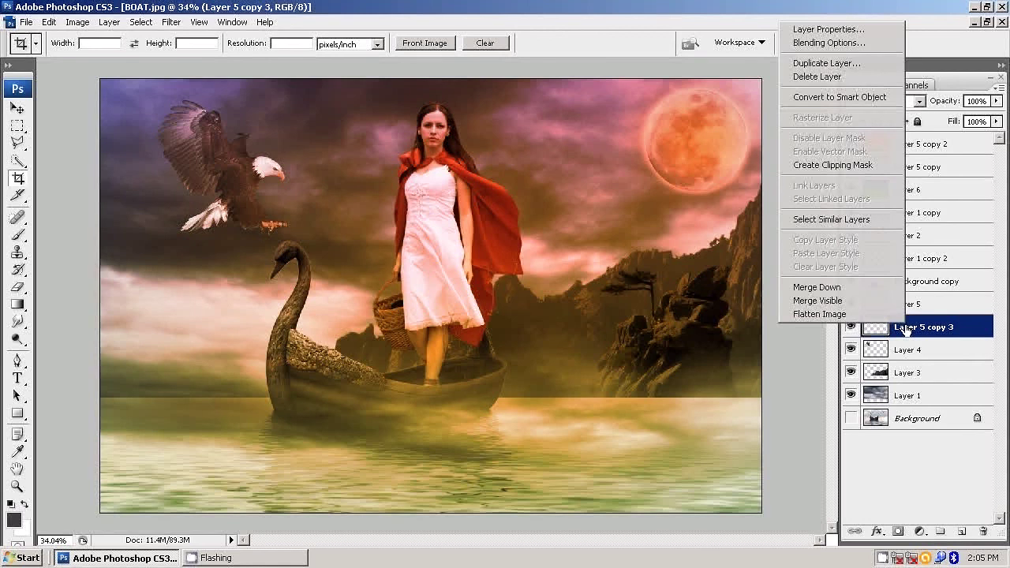
left_click(826, 63)
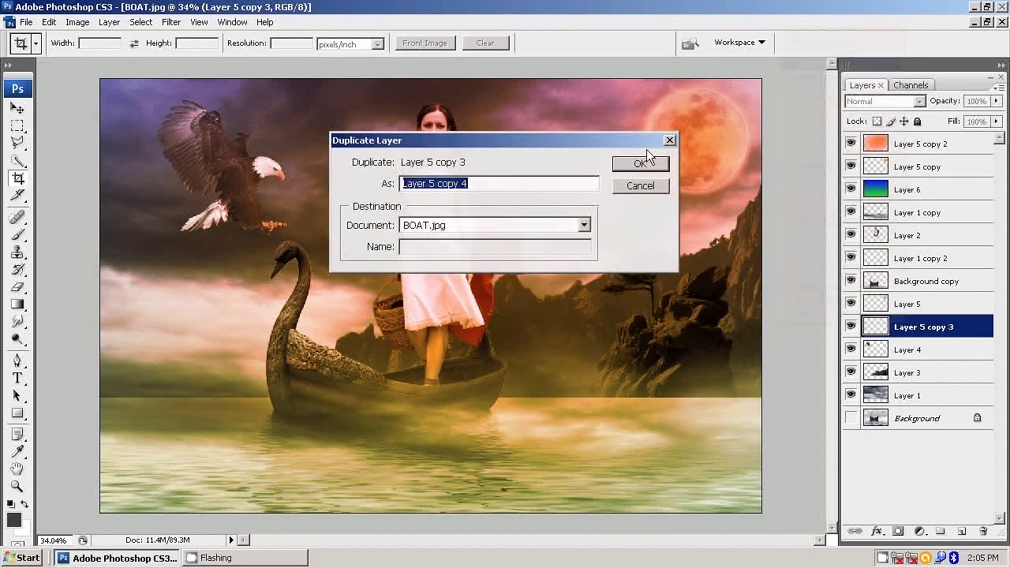
left_click(640, 164)
Place Layer 5 copy 4 above Layer 5, blended in Soft Light at 36% opacity.
left_click_drag(907, 329, 910, 305)
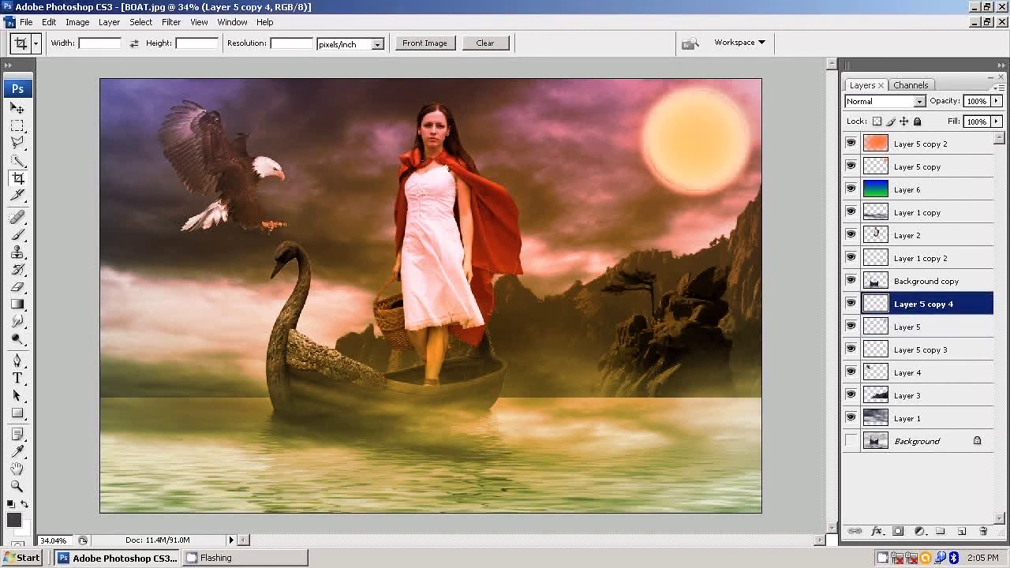
left_click(884, 101)
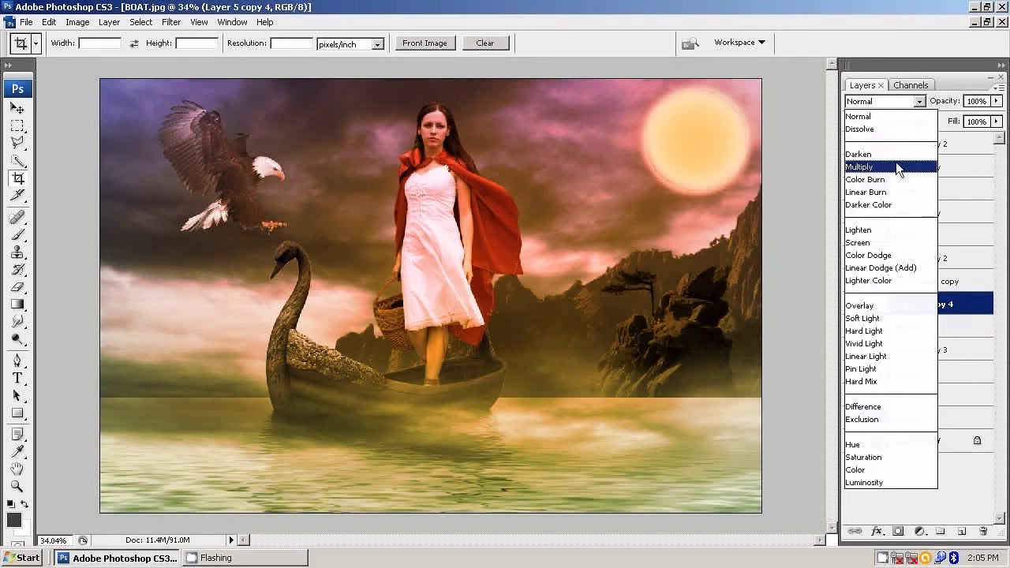
left_click(891, 318)
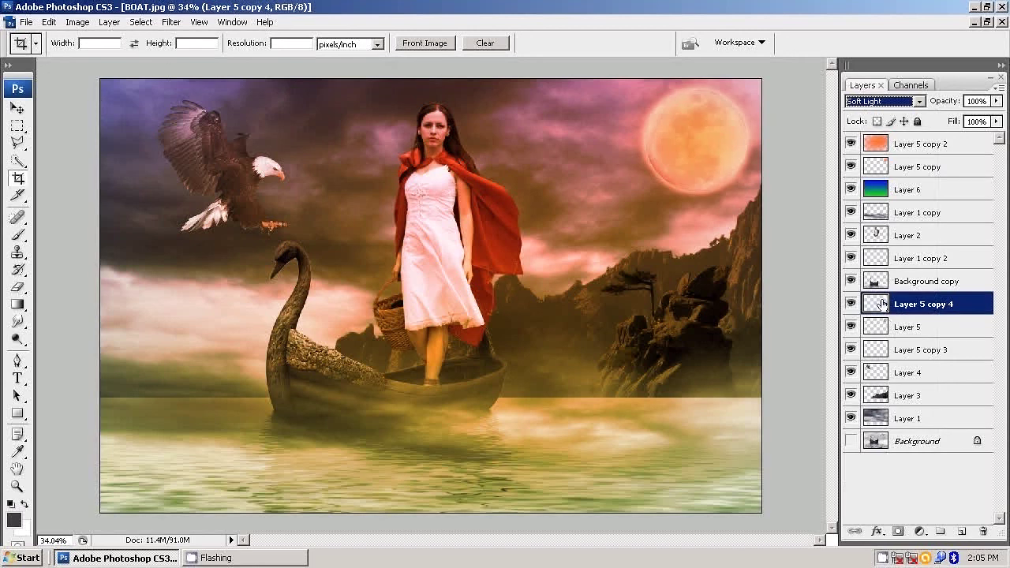
left_click(850, 304)
left_click(851, 304)
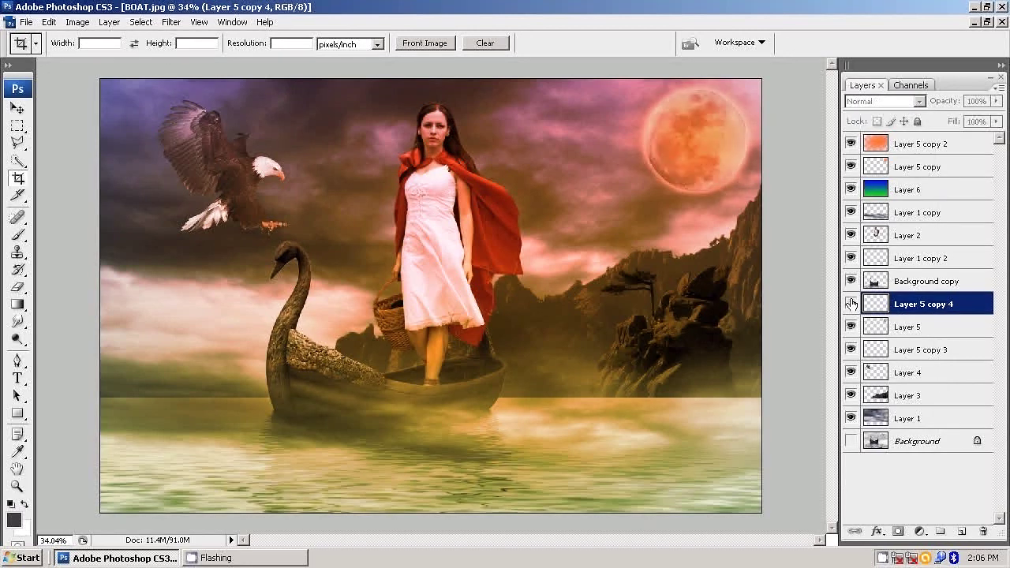
left_click(851, 304)
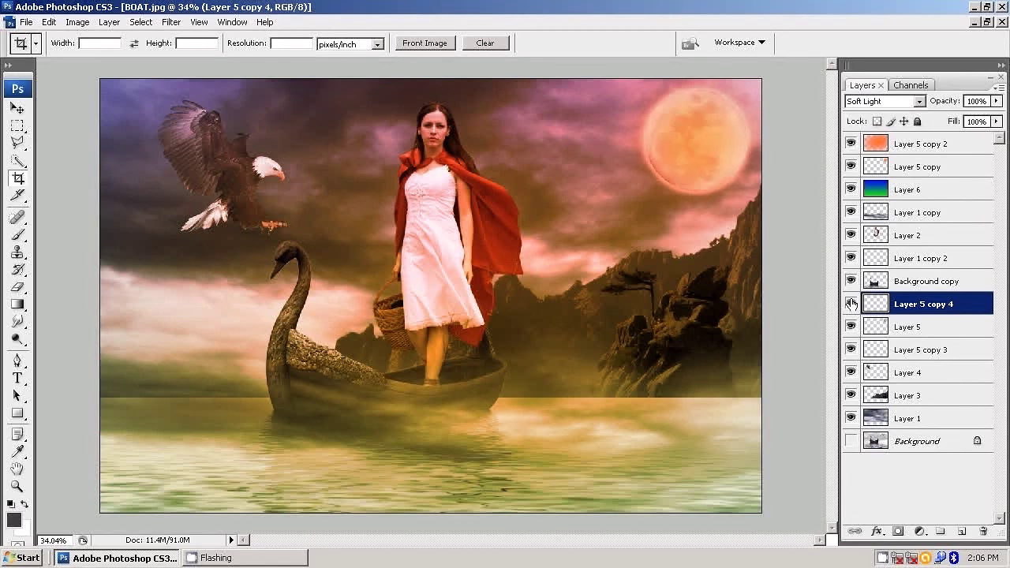
left_click(850, 304)
left_click(851, 304)
left_click_drag(997, 103, 947, 128)
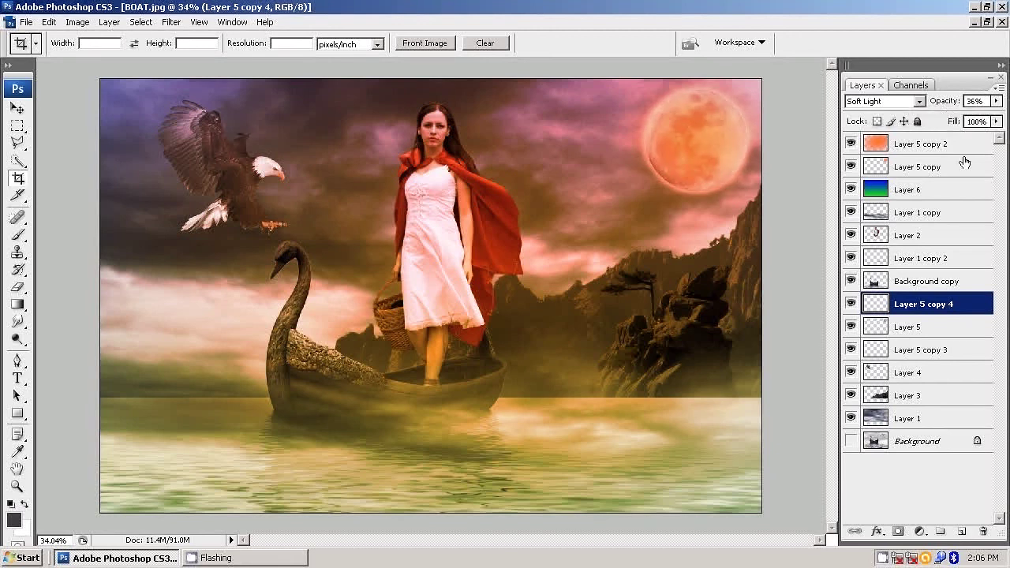
Compare the moon glow with Layer 5 copy 3 hidden and shown, leaving it visible.
left_click(908, 328)
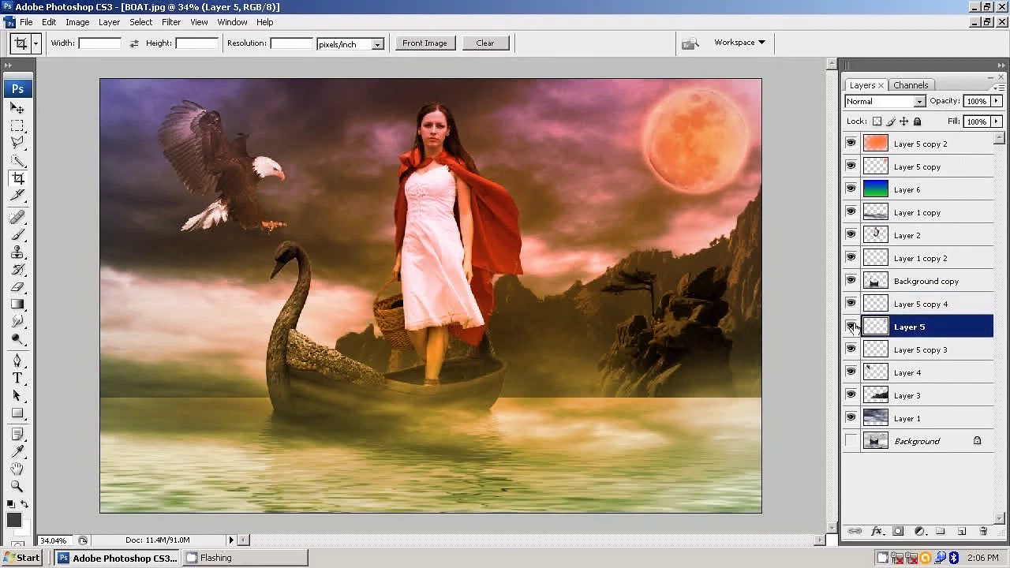
left_click(851, 350)
left_click(850, 350)
left_click(851, 350)
key("ctrl+minus")
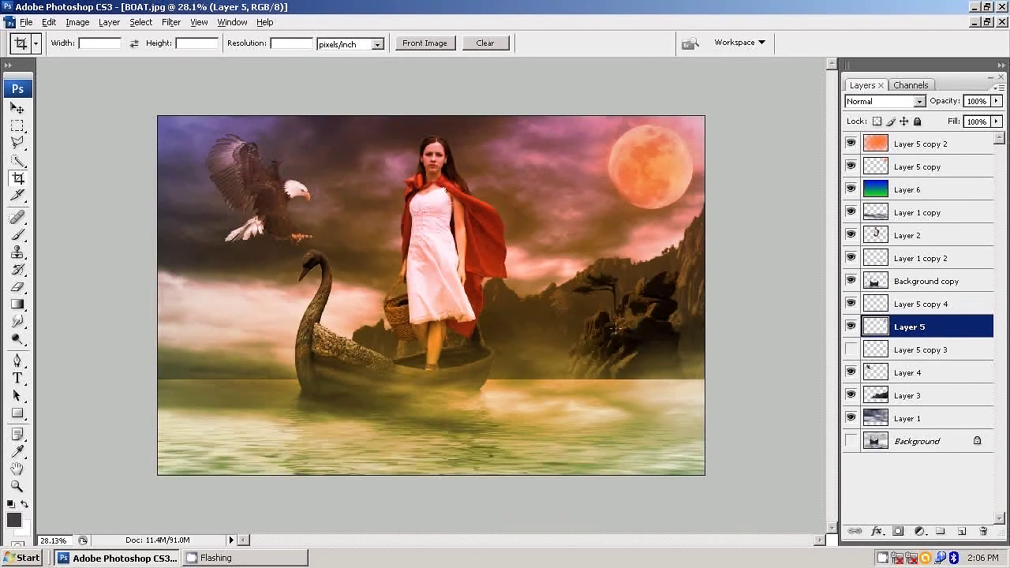
left_click(851, 349)
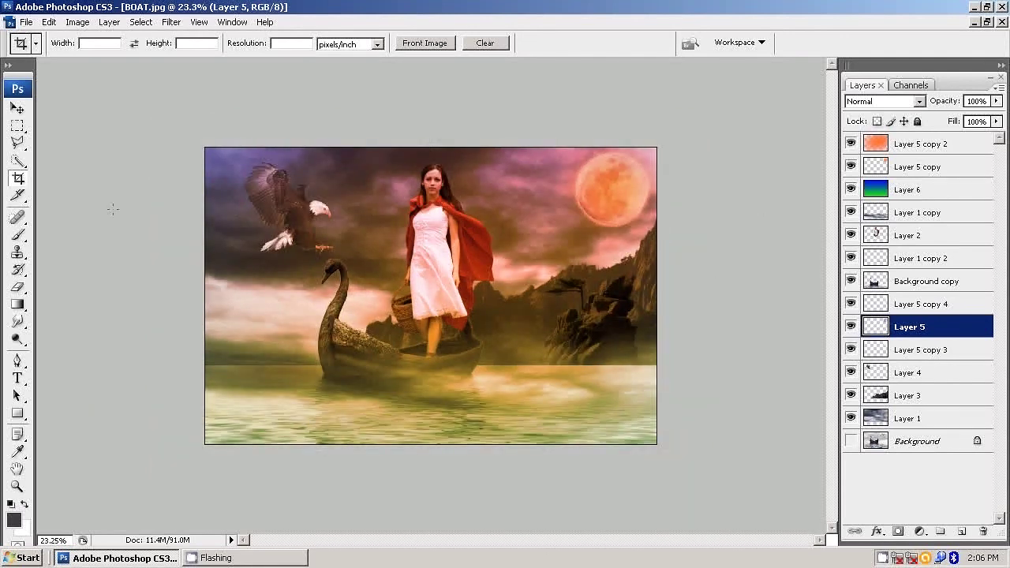
Undo a trial moon enlargement, then select Layer 5 copy 3 and toggle it to compare the glow.
left_click(18, 109)
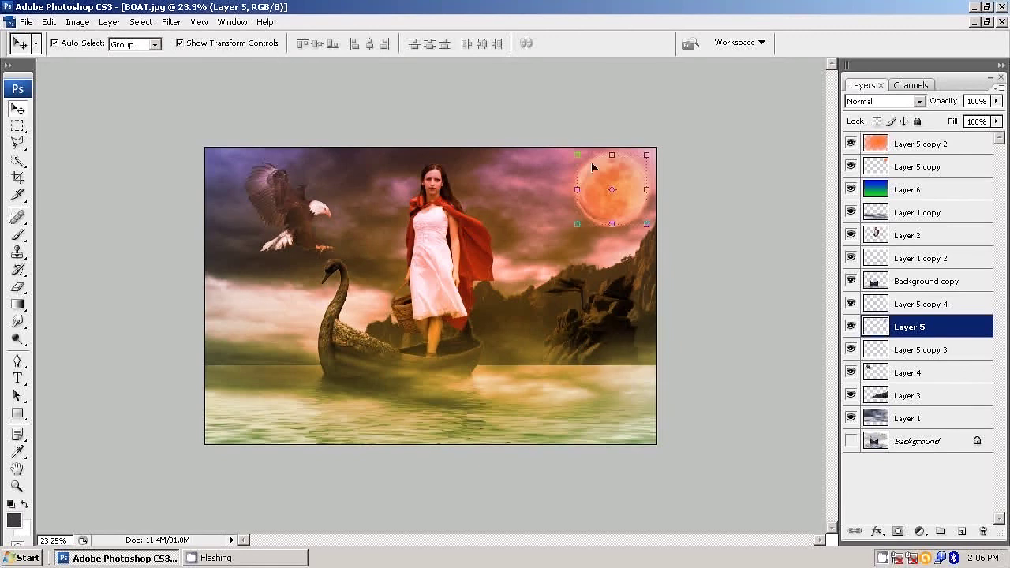
left_click_drag(577, 155, 564, 142)
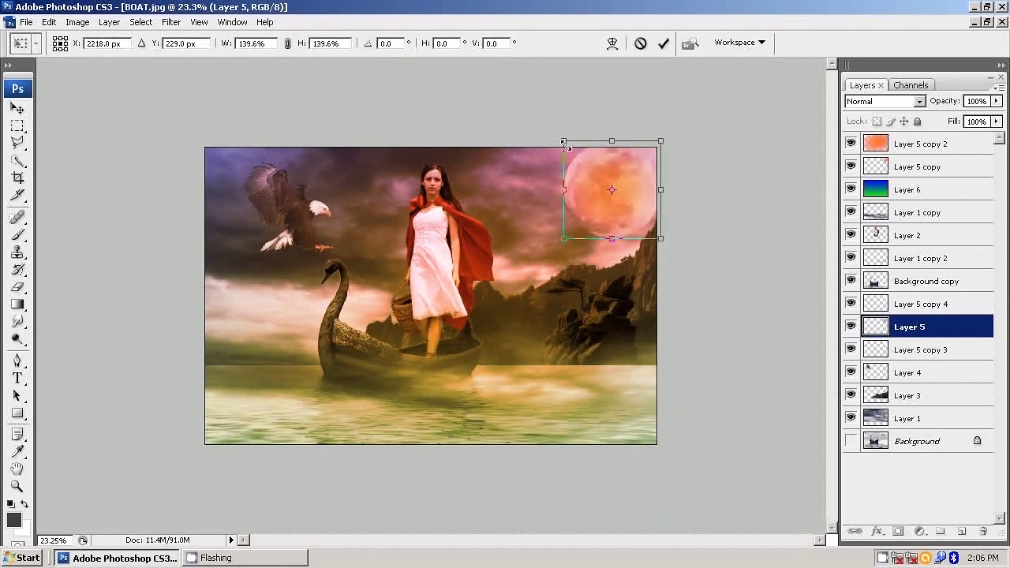
key("ctrl+z")
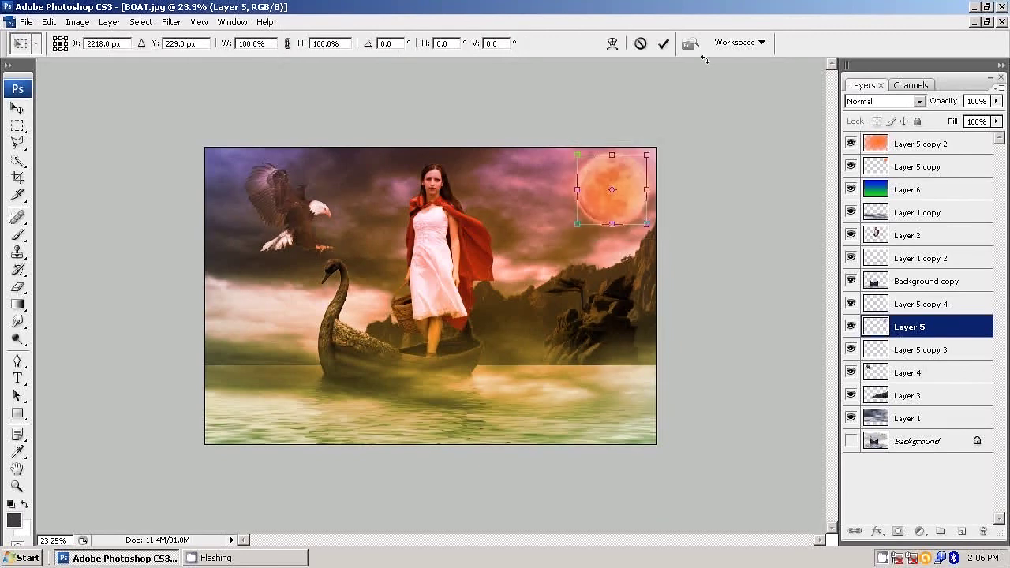
left_click(640, 43)
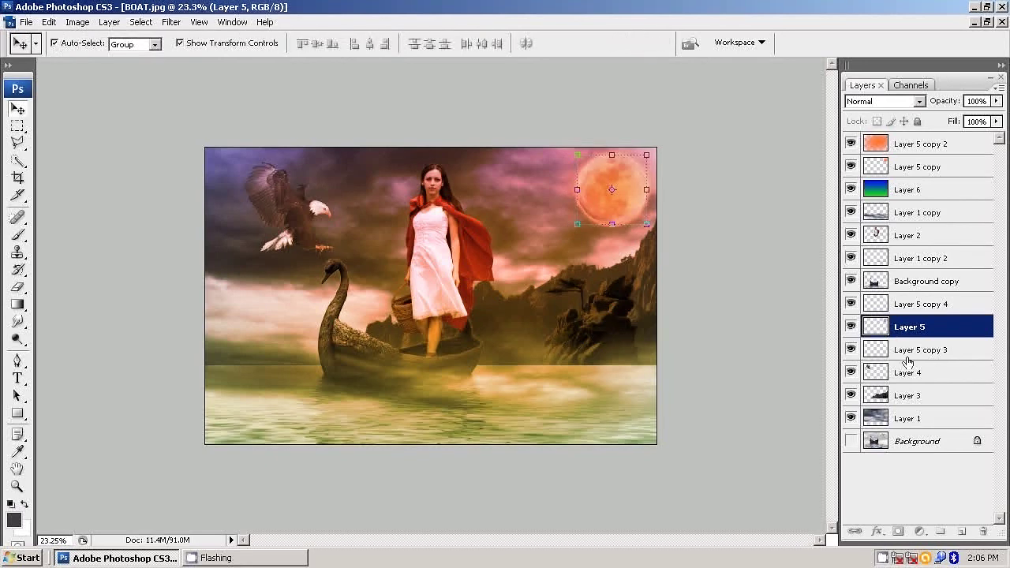
left_click(915, 350)
left_click(851, 349)
left_click(850, 350)
left_click(850, 349)
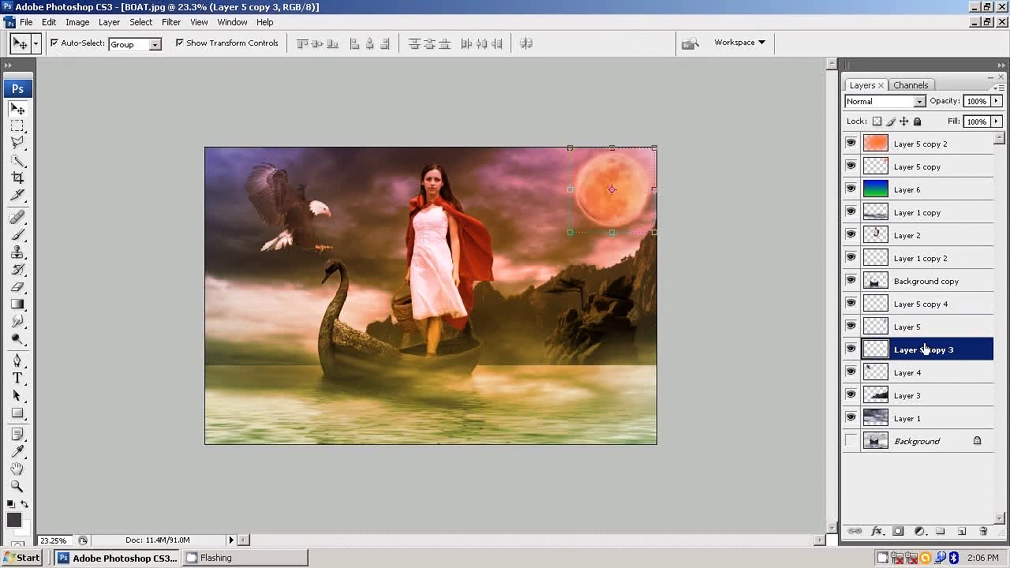
Enlarge the moon glow on Layer 5 copy 3 to about 121%.
left_click(571, 148)
left_click_drag(571, 148, 562, 139)
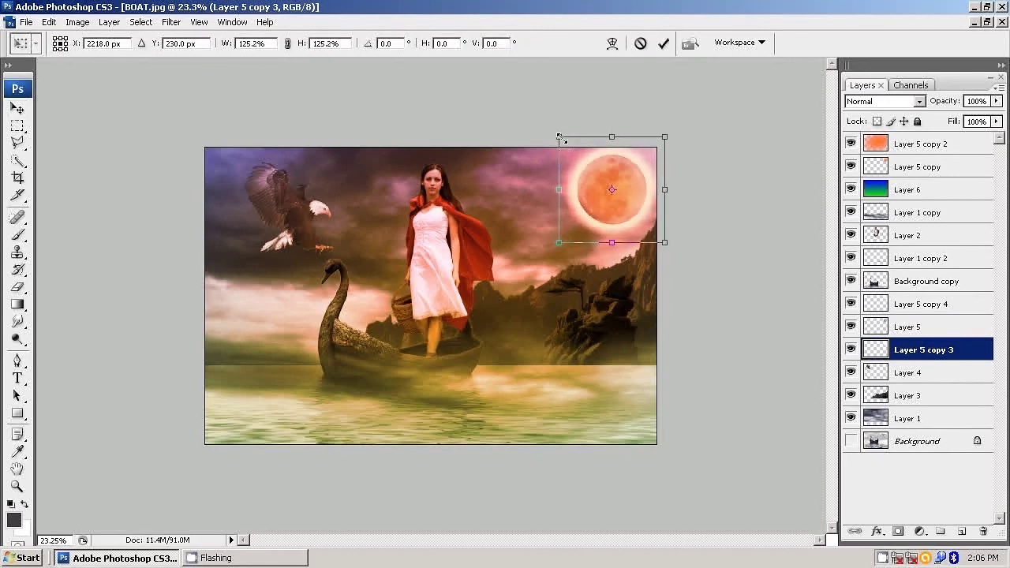
left_click(662, 43)
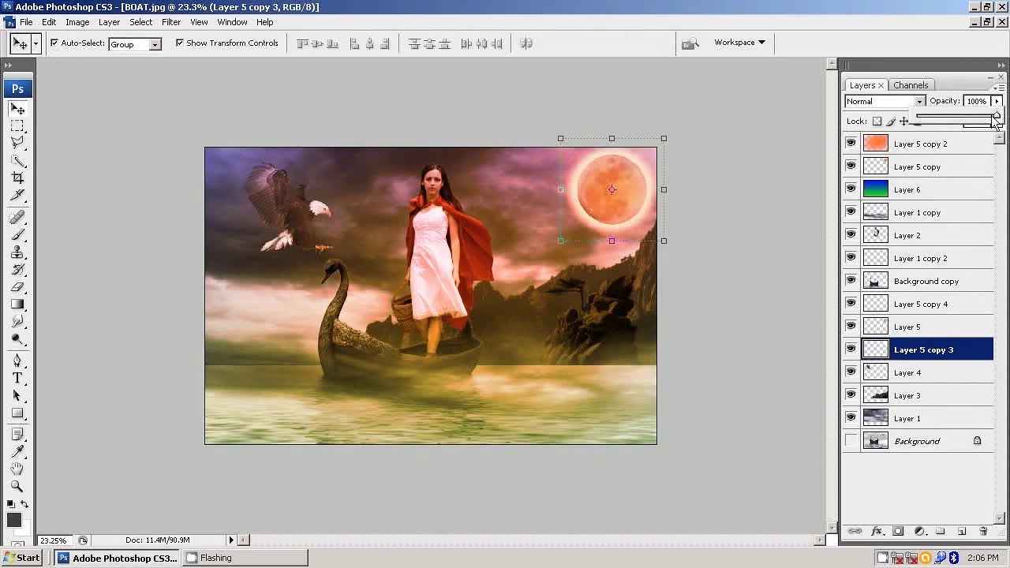
Set the glow layer's blend mode to Soft Light at about 85% opacity.
left_click(876, 103)
left_click(868, 319)
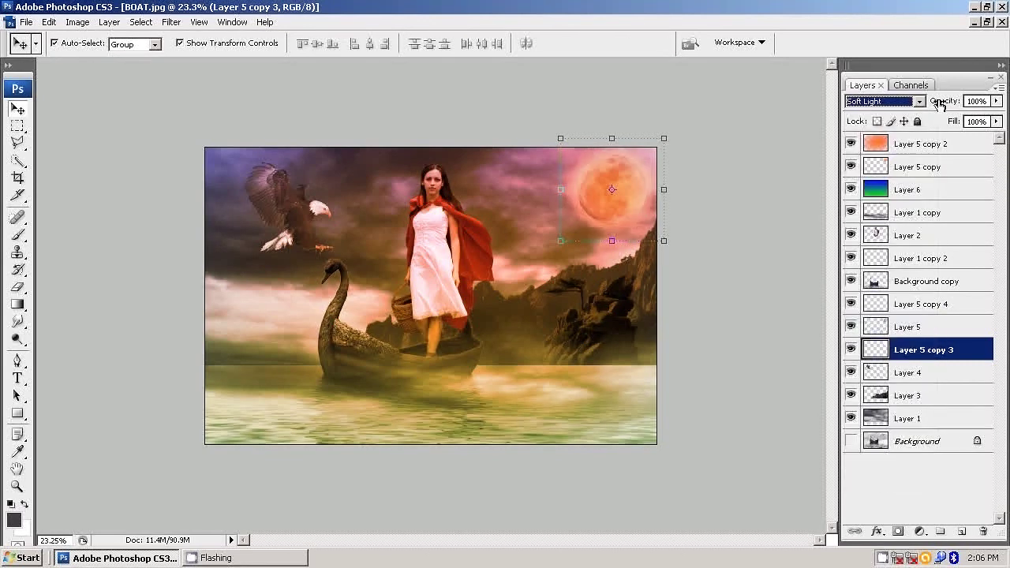
mouse_move(996, 101)
left_mouse_down()
mouse_move(984, 124)
mouse_move(951, 126)
mouse_move(986, 123)
left_mouse_up()
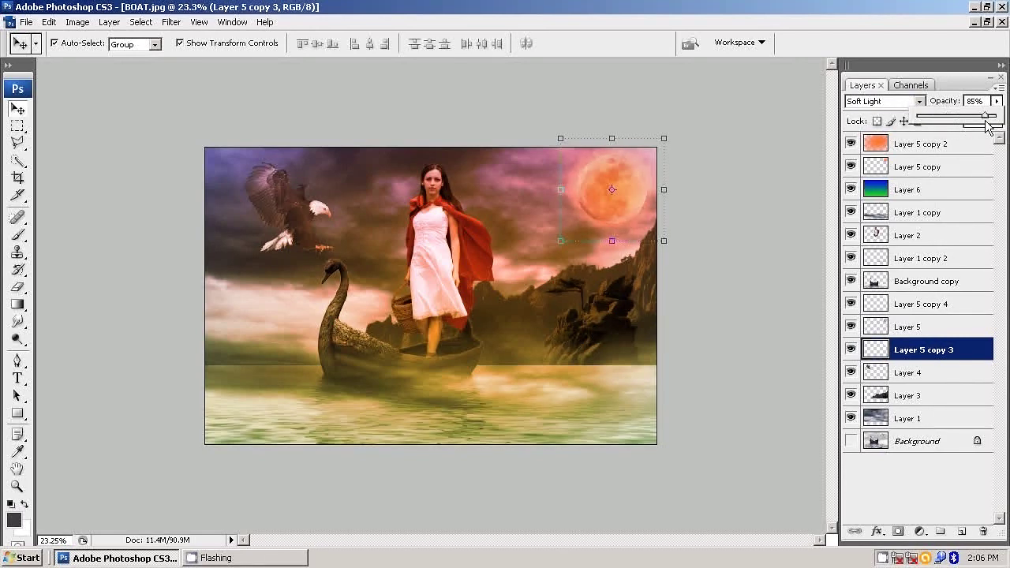
left_click(170, 100)
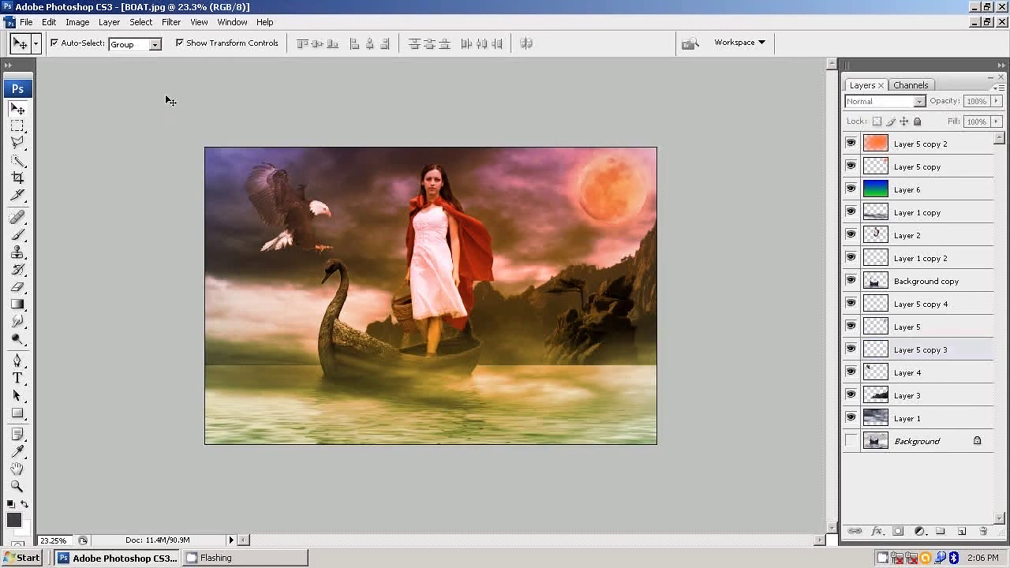
left_click(851, 167)
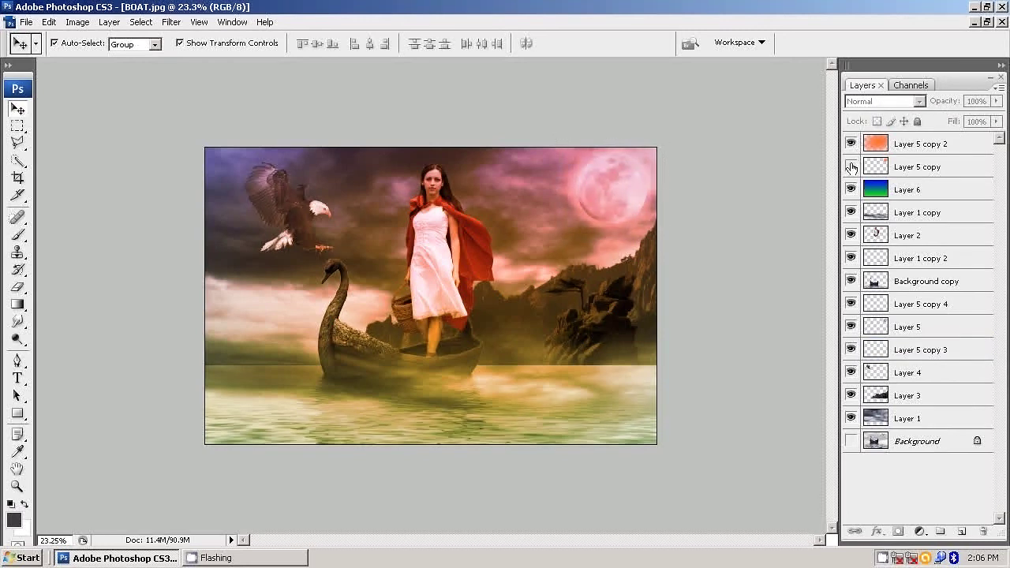
left_click(851, 166)
left_click(903, 167)
left_click_drag(996, 101, 933, 123)
left_click_drag(930, 118, 939, 118)
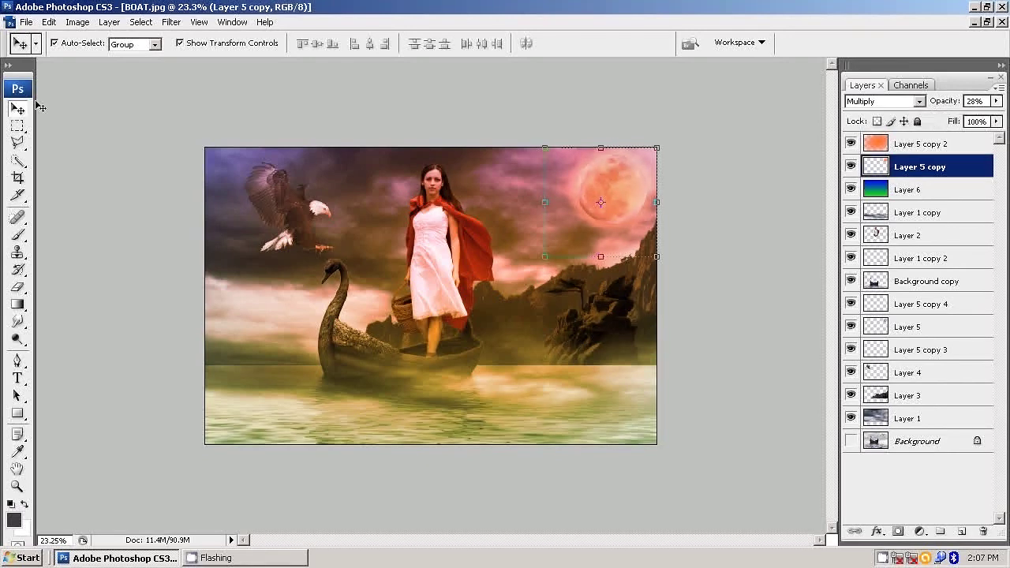
left_click(116, 81)
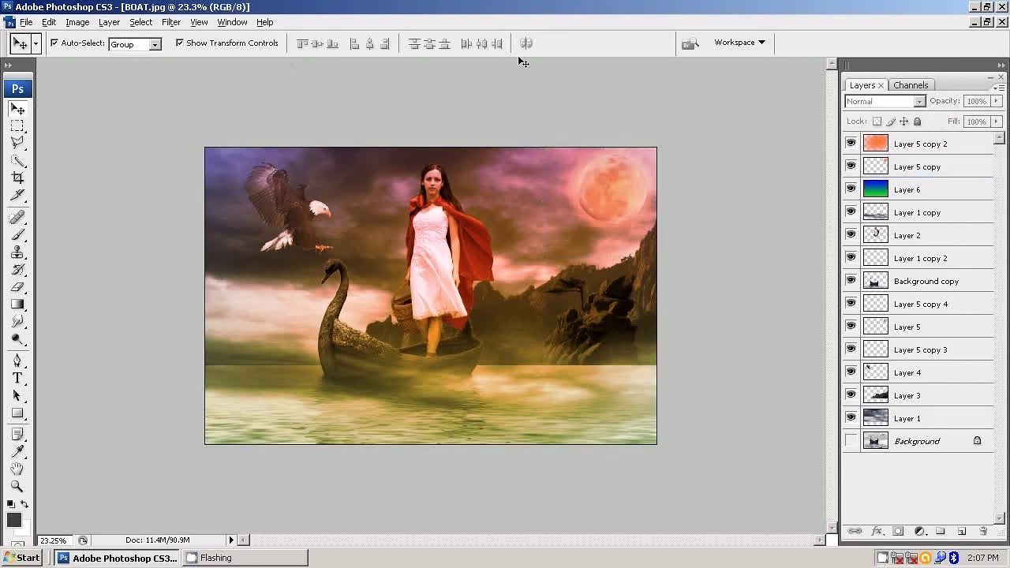
key("ctrl+0")
key("ctrl+0")
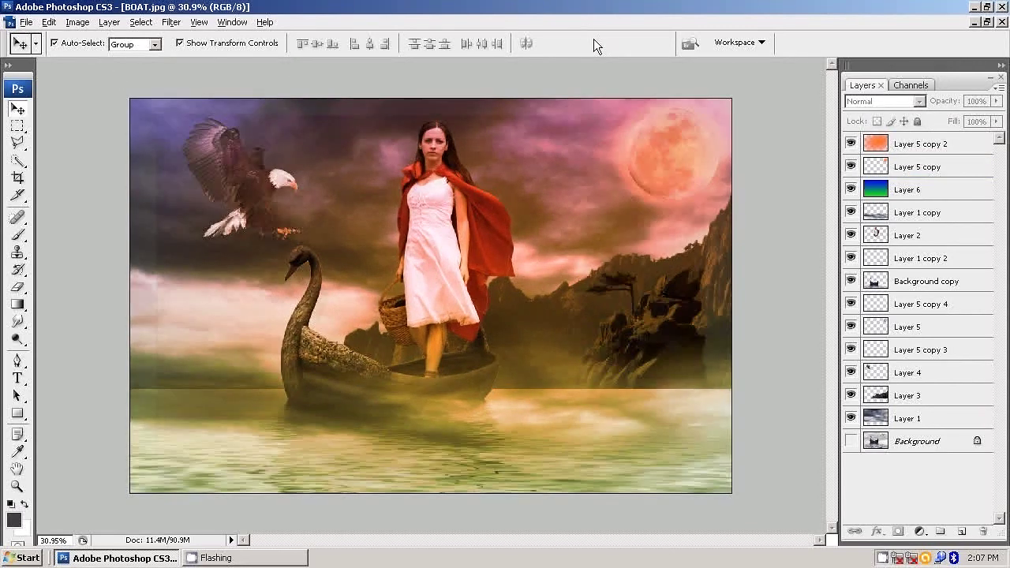
key("ctrl+minus")
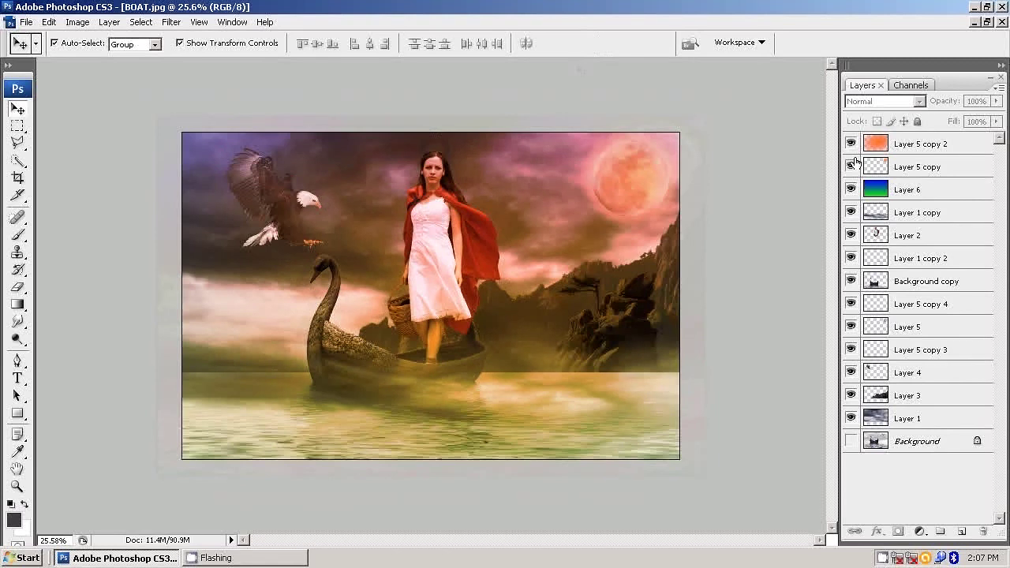
left_click(852, 144)
left_click(851, 143)
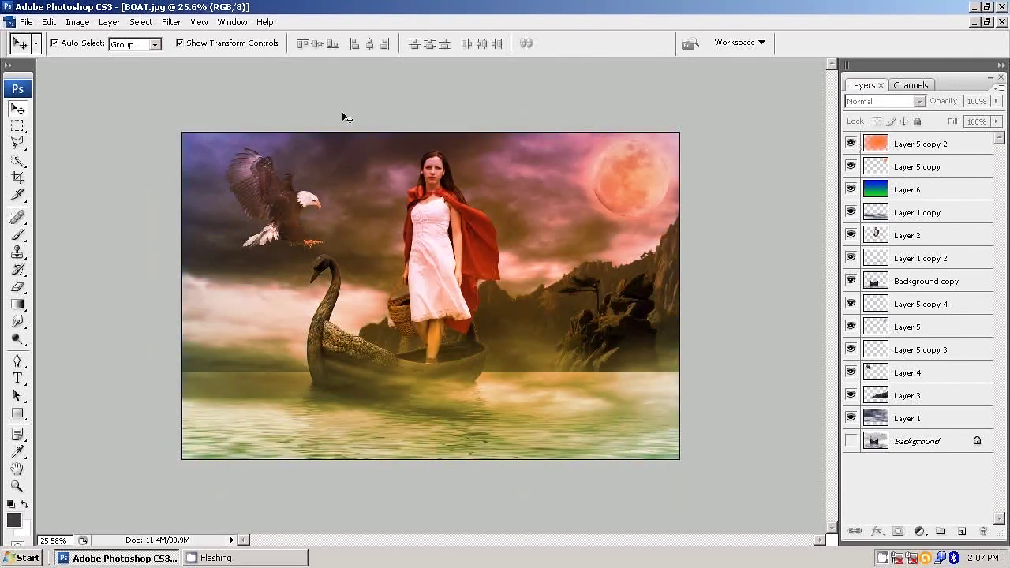
scroll(339, 114, "down", 1)
scroll(332, 126, "down", 1)
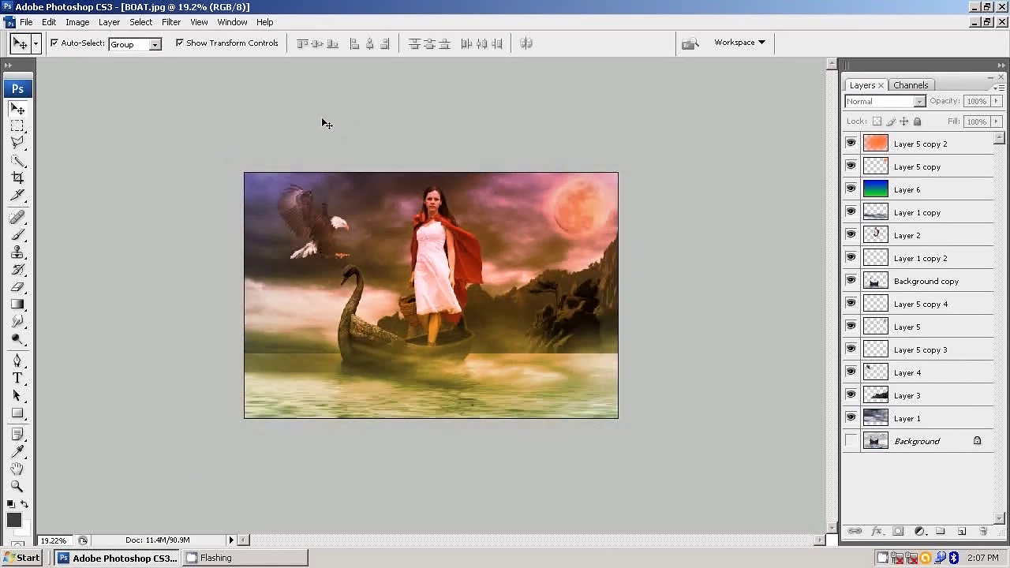
scroll(321, 117, "down", 1)
scroll(325, 112, "up", 2)
scroll(330, 119, "up", 1)
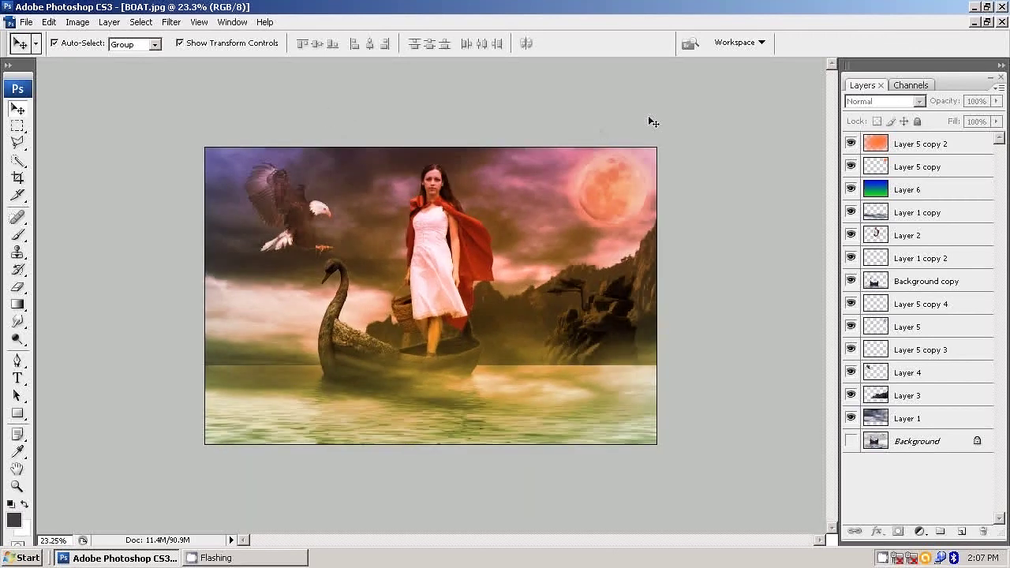
scroll(677, 104, "up", 1)
scroll(677, 104, "up", 1)
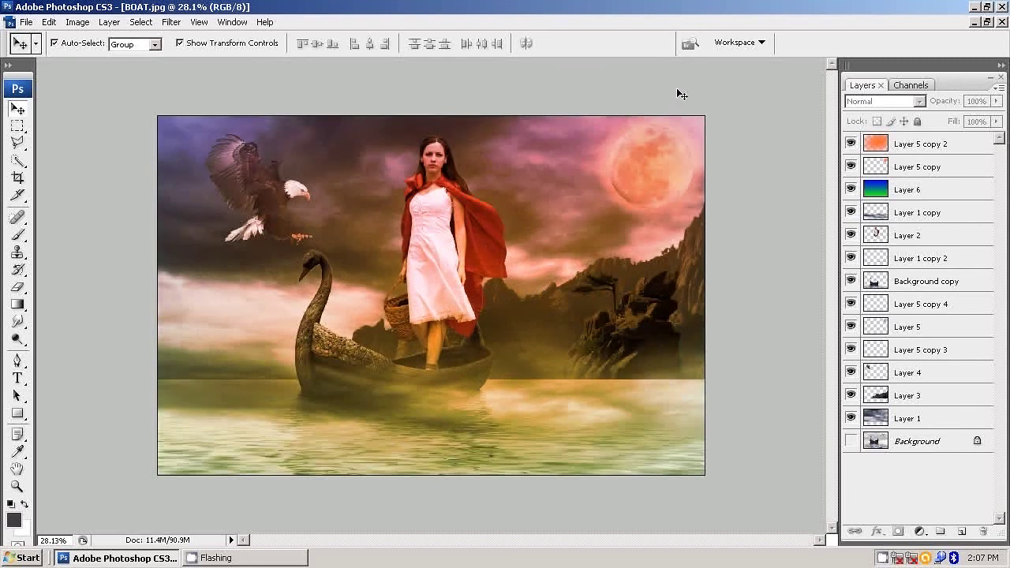
Select Layer 6 and try several Hue/Saturation hue values before applying a -125 hue shift.
left_click(935, 192)
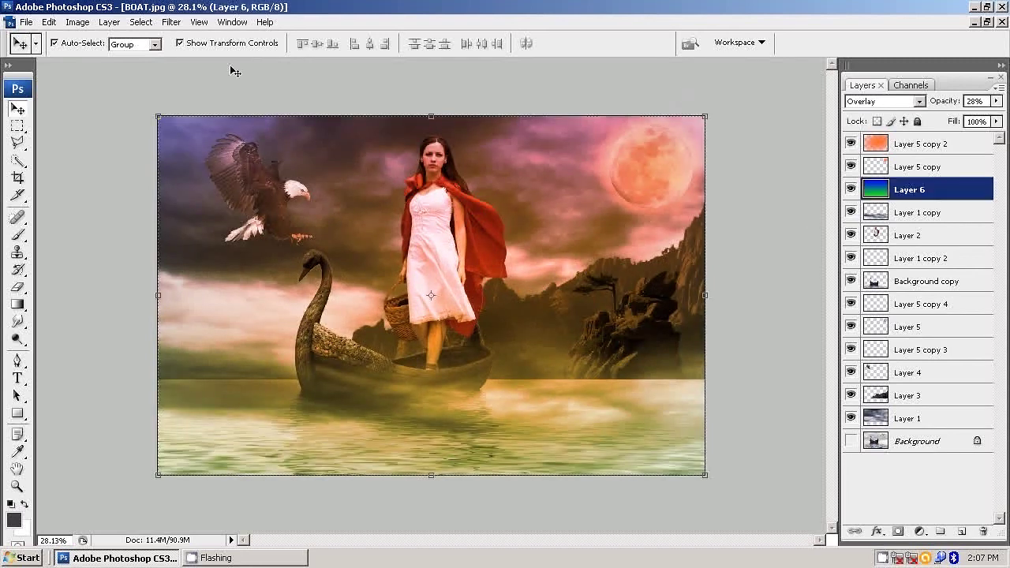
left_click(77, 22)
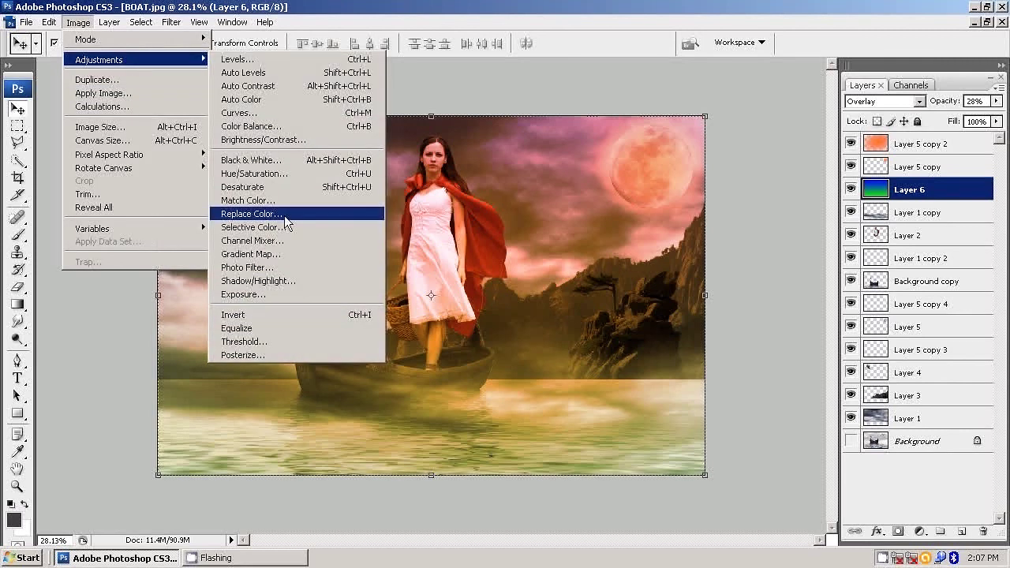
left_click(253, 172)
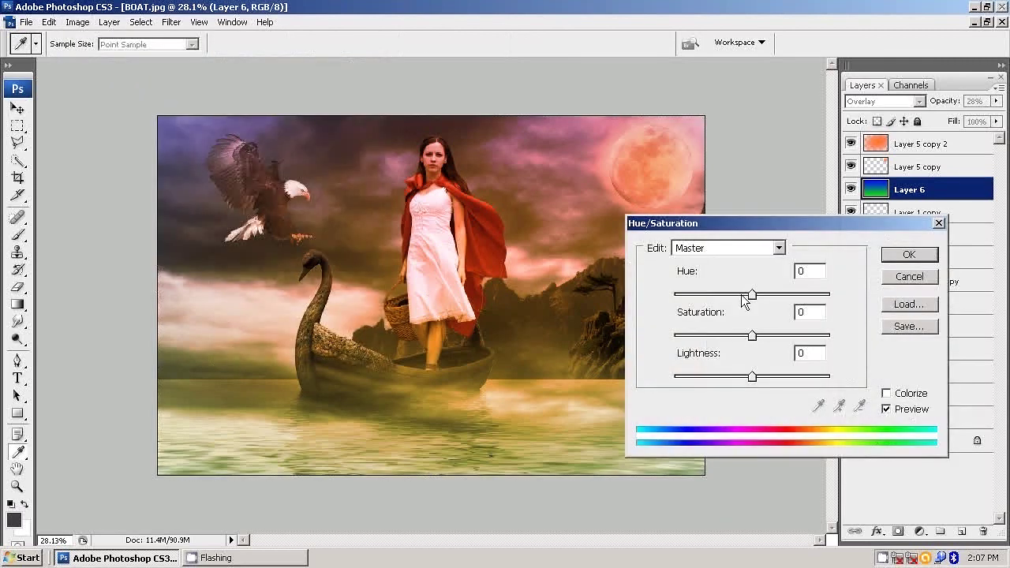
left_click_drag(752, 295, 692, 296)
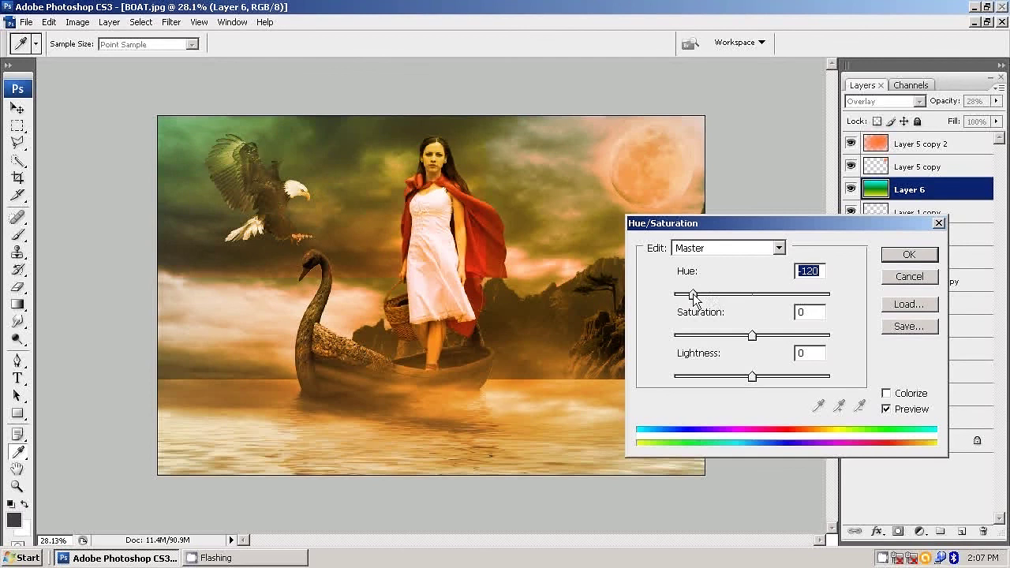
left_click(678, 295)
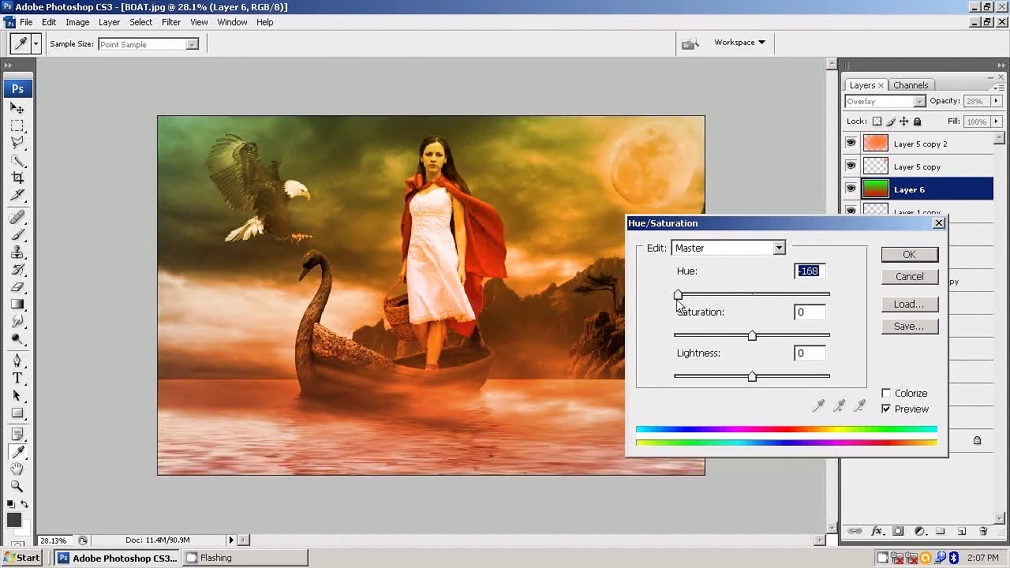
left_click_drag(697, 295, 696, 295)
left_click_drag(863, 85, 868, 93)
left_click_drag(694, 224, 816, 89)
left_click(853, 160)
left_click_drag(854, 160, 815, 162)
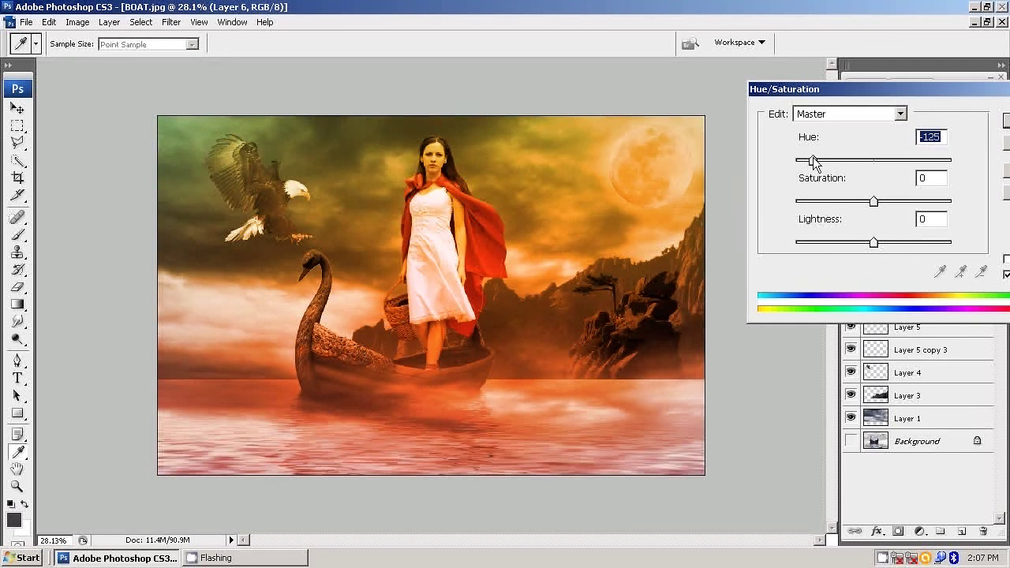
left_click_drag(886, 86, 824, 78)
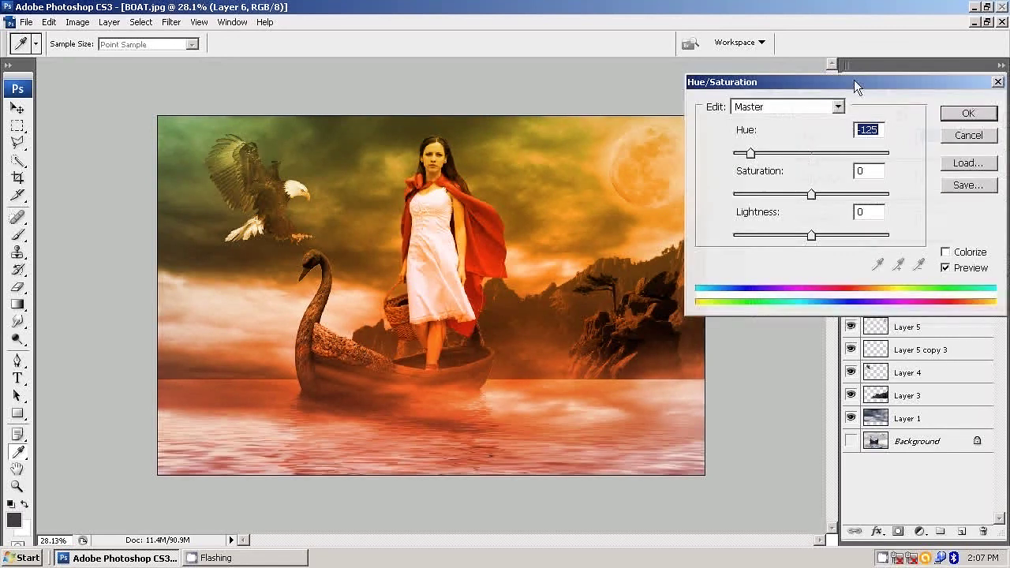
left_click(966, 112)
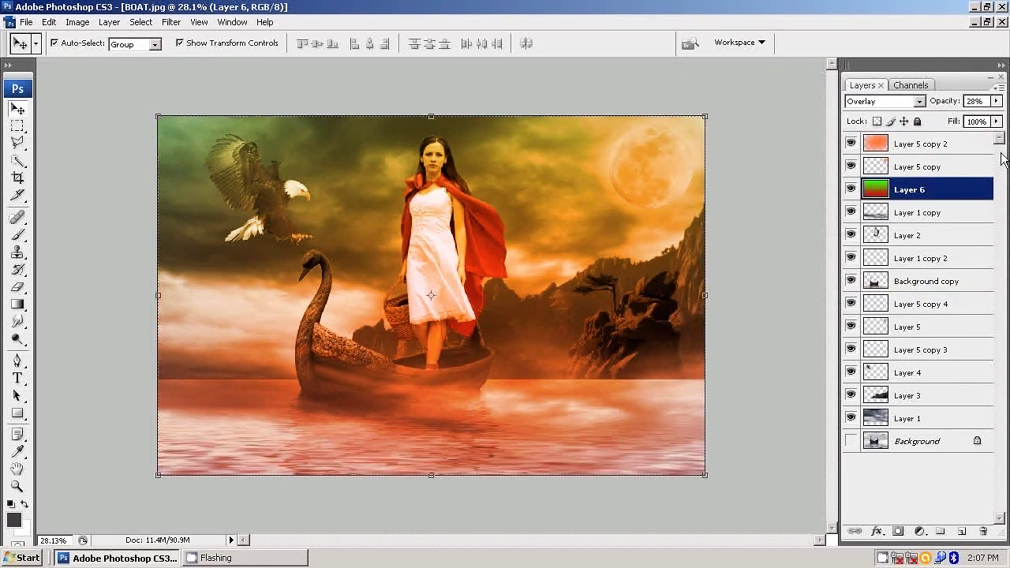
Compare the Layer 5 copy 2 orange tint on and off and set its opacity to 73%.
left_click(919, 143)
left_click(850, 144)
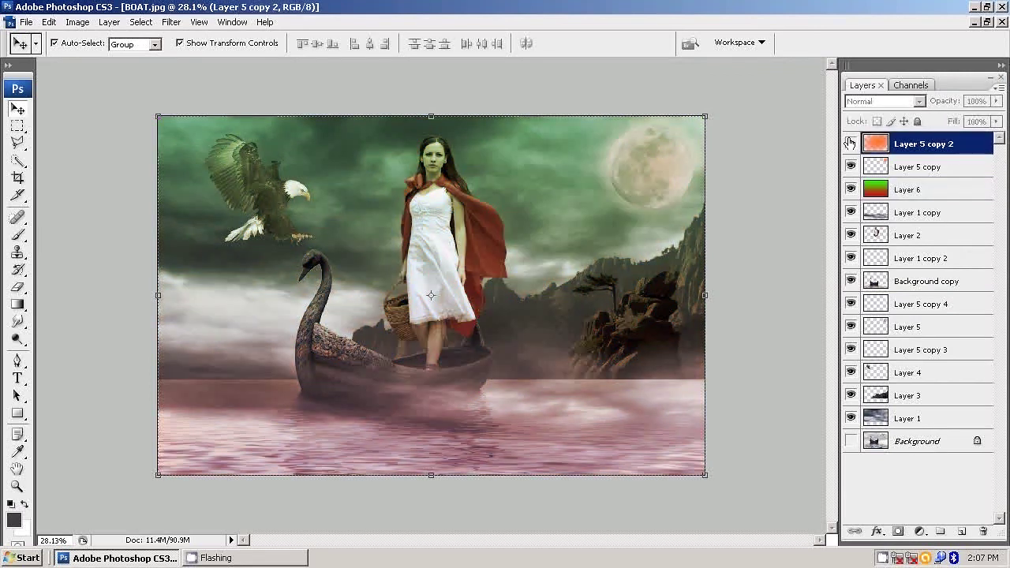
left_click(850, 143)
left_click_drag(997, 101, 970, 128)
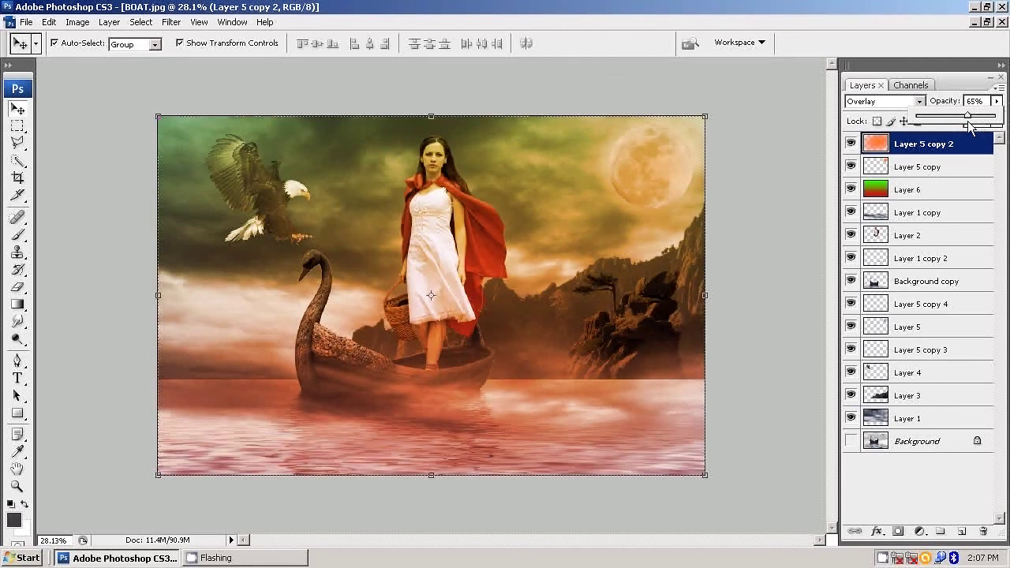
left_click_drag(970, 128, 976, 128)
left_click_drag(977, 128, 975, 127)
Compare the moon with and without Layer 5 copy, then delete that layer.
left_click(935, 191)
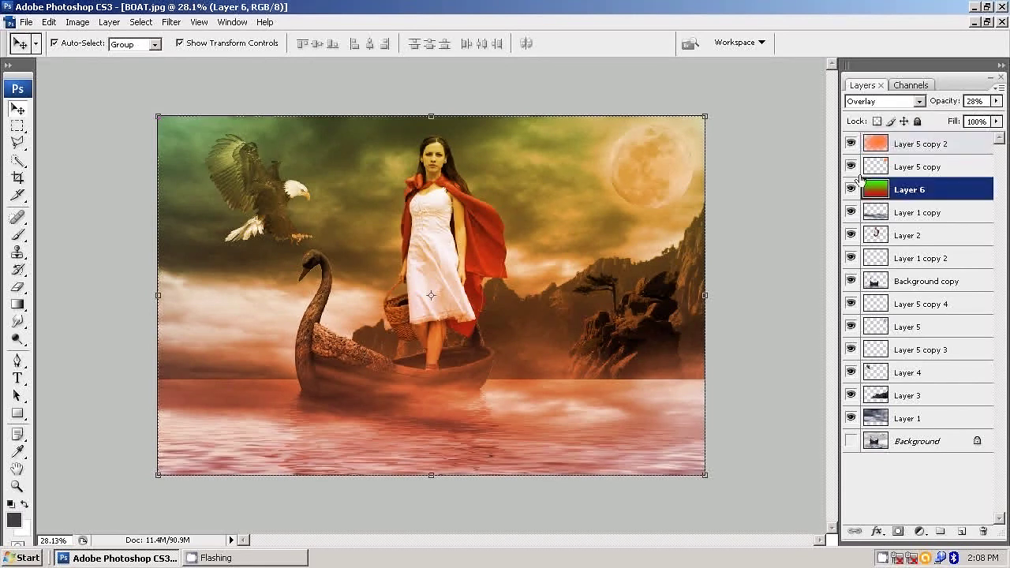
left_click(860, 166)
left_click(851, 167)
left_click(850, 167)
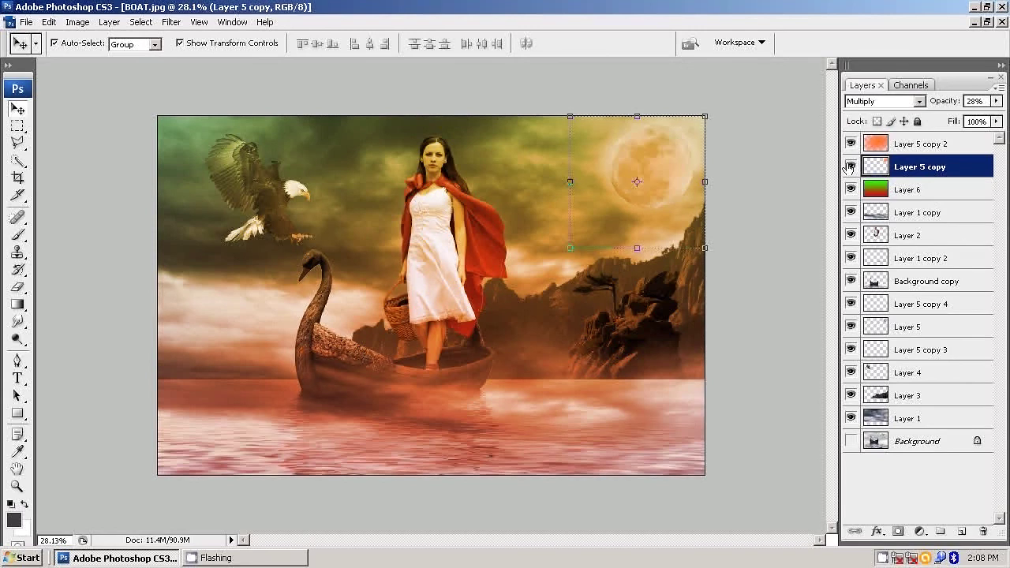
left_click(850, 166)
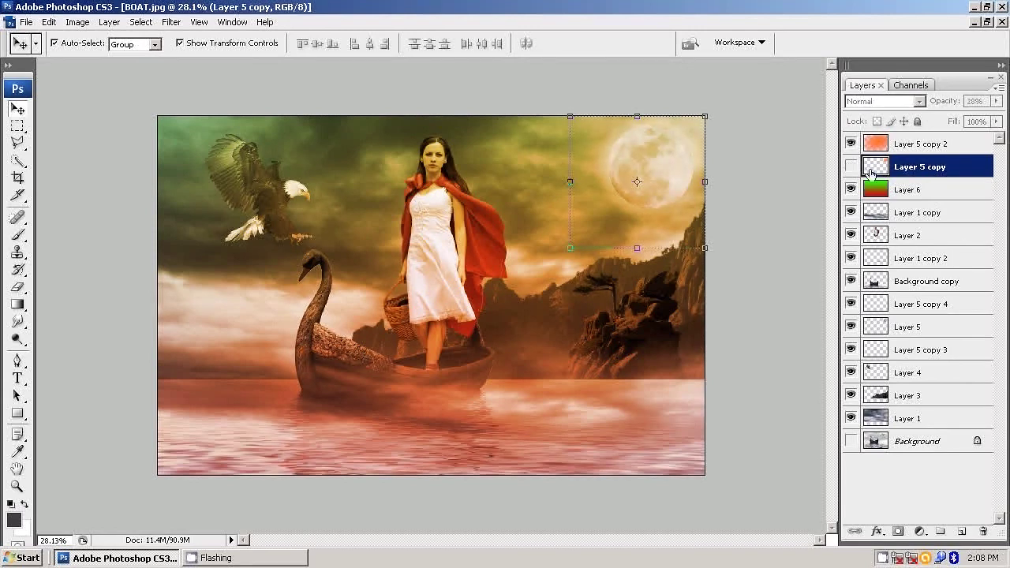
left_click(850, 167)
left_click(850, 168)
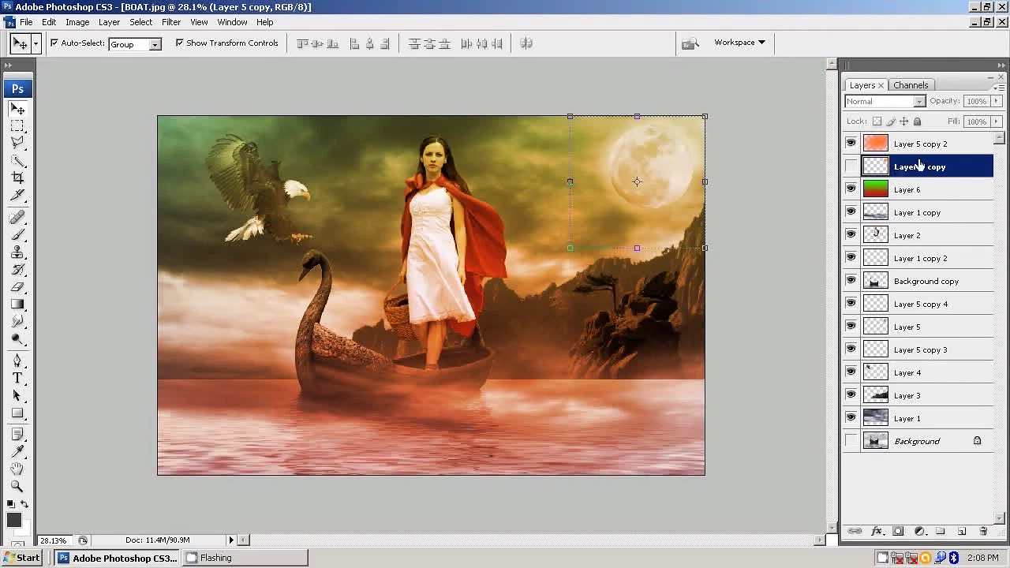
left_click(982, 531)
left_click(411, 222)
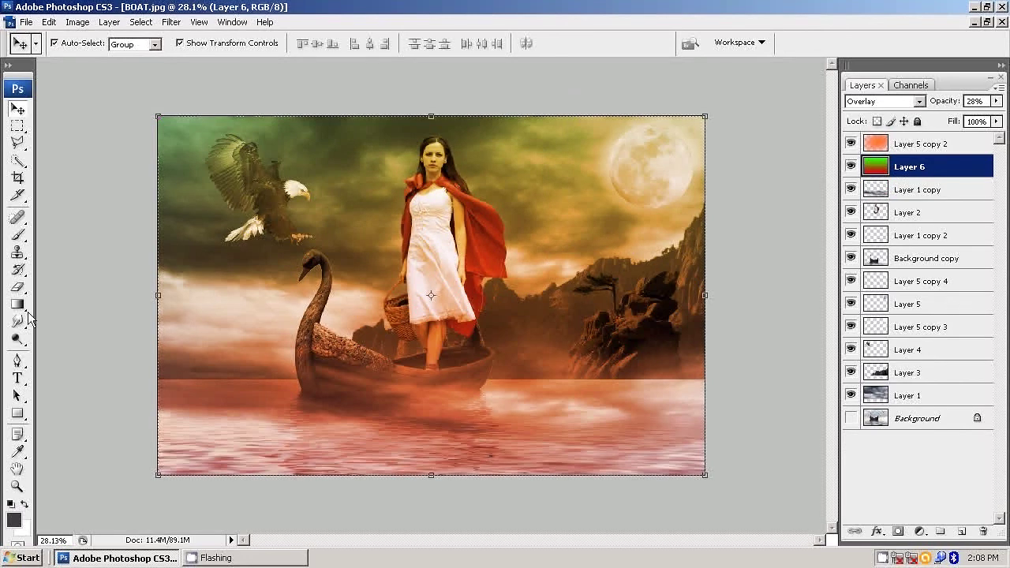
Choose the standard Eraser and set its flow to 20%.
left_click(17, 287)
left_click(202, 76)
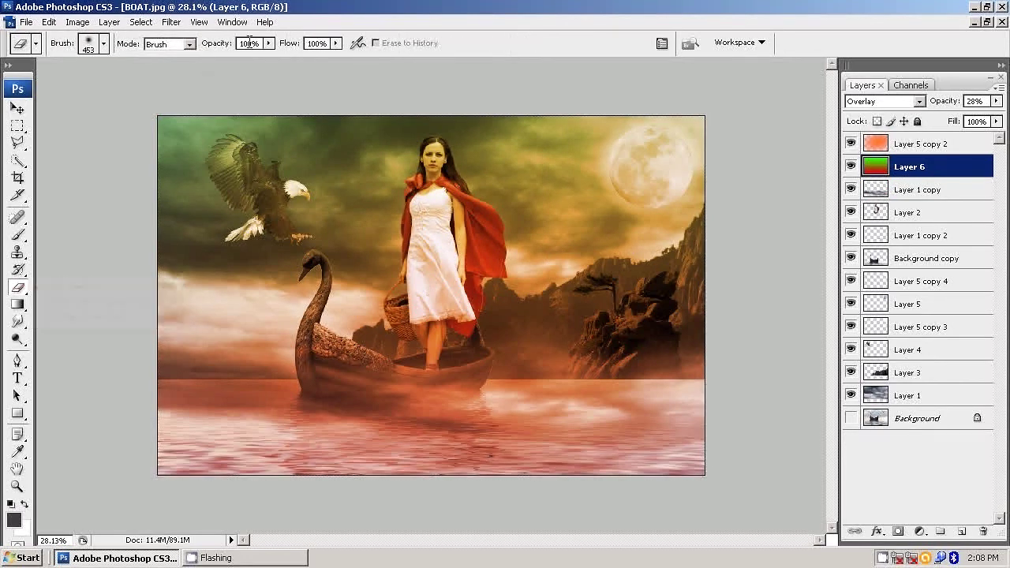
left_click(230, 48)
left_click(320, 43)
type("20")
Zoom to 50% on the woman's head and shrink the eraser brush to 44 px.
left_click(18, 486)
left_click(443, 99)
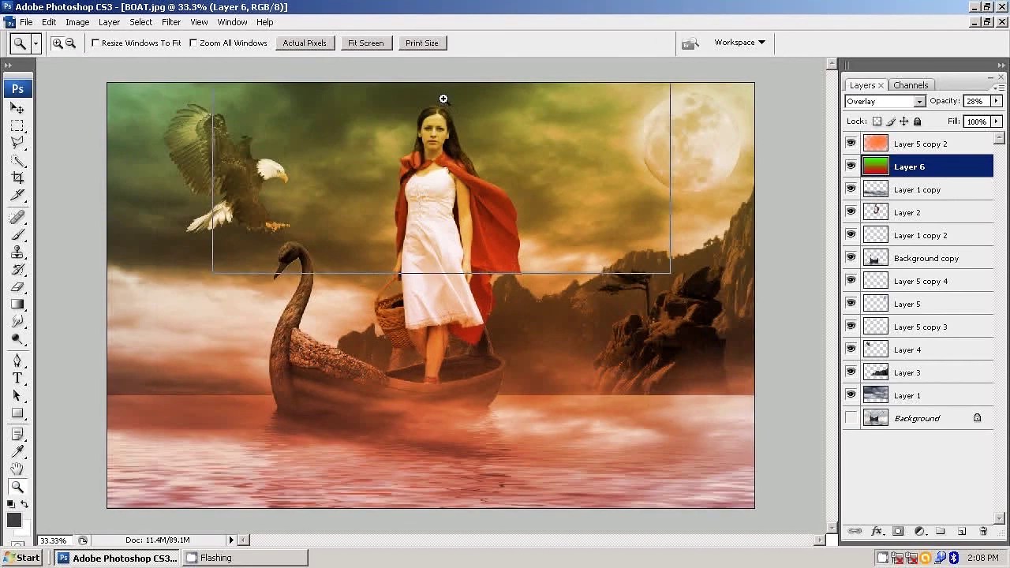
left_click(443, 99)
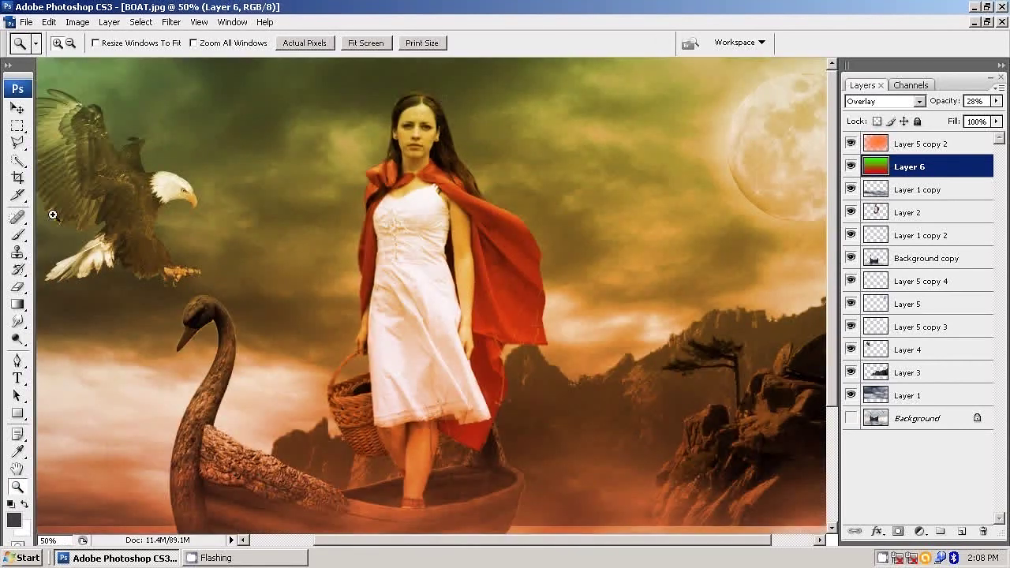
left_click(18, 288)
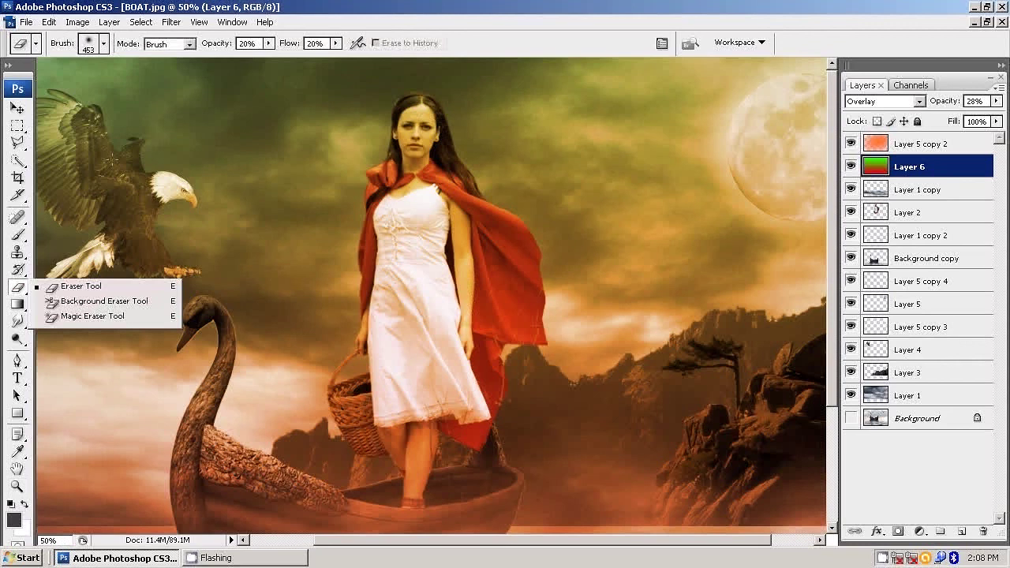
left_click(103, 44)
left_click(55, 85)
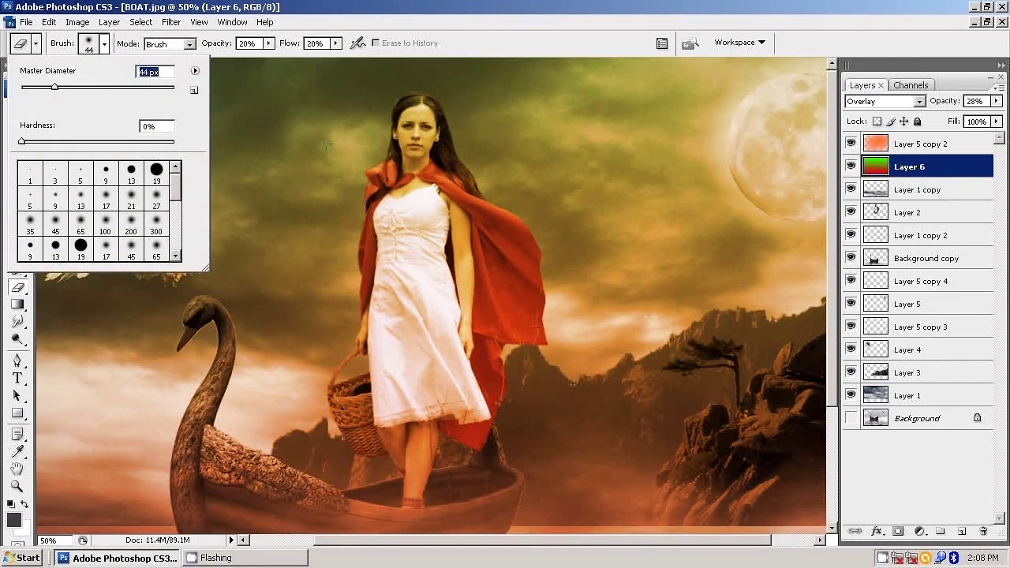
key("Return")
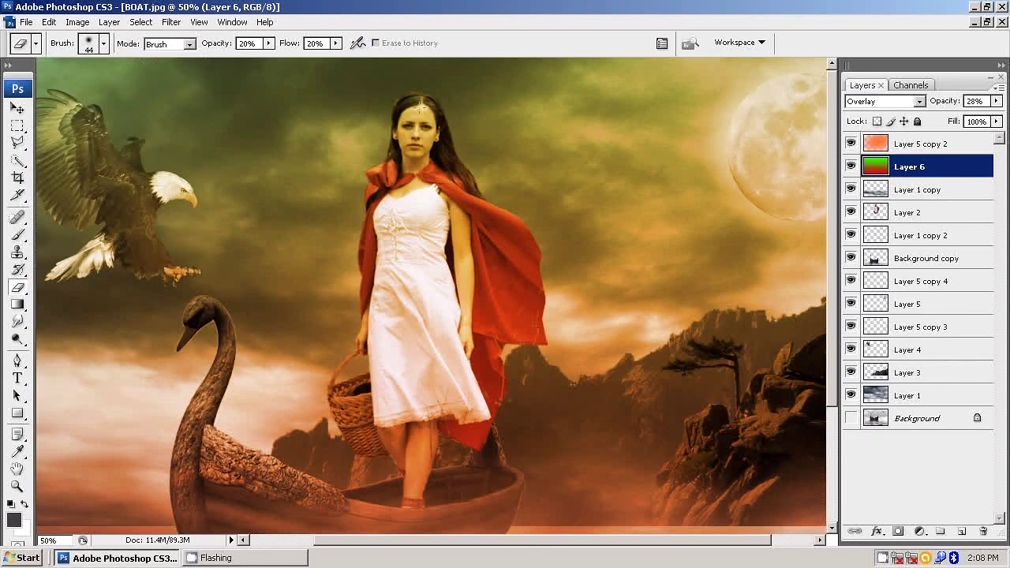
Raise the eraser flow to 100%, test-erase the tint on the forehead, then undo it.
scroll(423, 109, "up", 1)
scroll(421, 111, "up", 1)
scroll(416, 113, "up", 2)
scroll(417, 113, "up", 1)
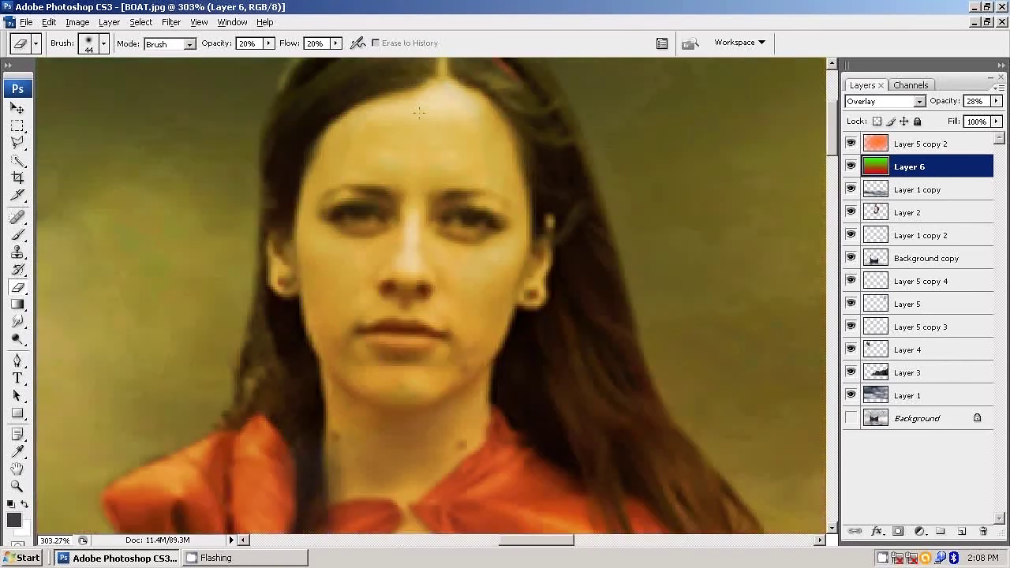
scroll(419, 113, "up", 1)
scroll(424, 134, "up", 2)
scroll(432, 157, "up", 1)
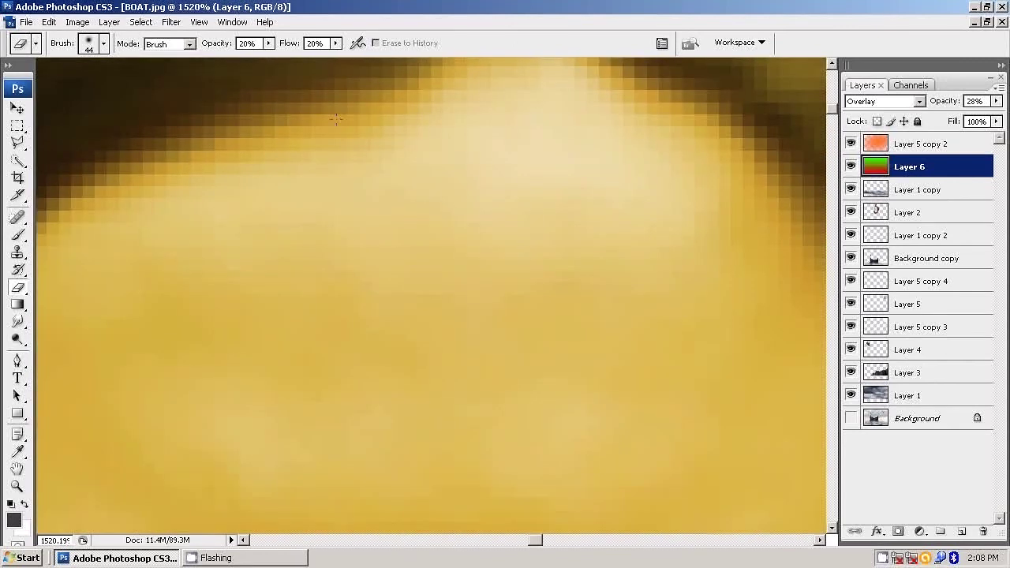
left_click_drag(269, 43, 271, 61)
left_click_drag(334, 45, 405, 59)
left_click(477, 209)
left_click(49, 22)
left_click(79, 66)
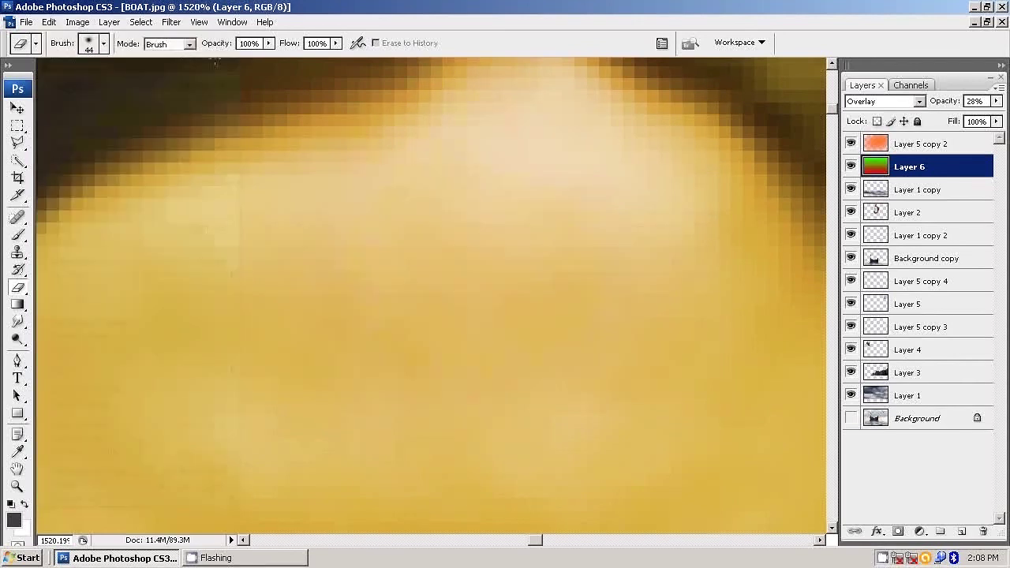
Try an 87 px eraser across a large forehead area, then undo the erase.
left_click(102, 44)
left_click_drag(95, 82, 89, 86)
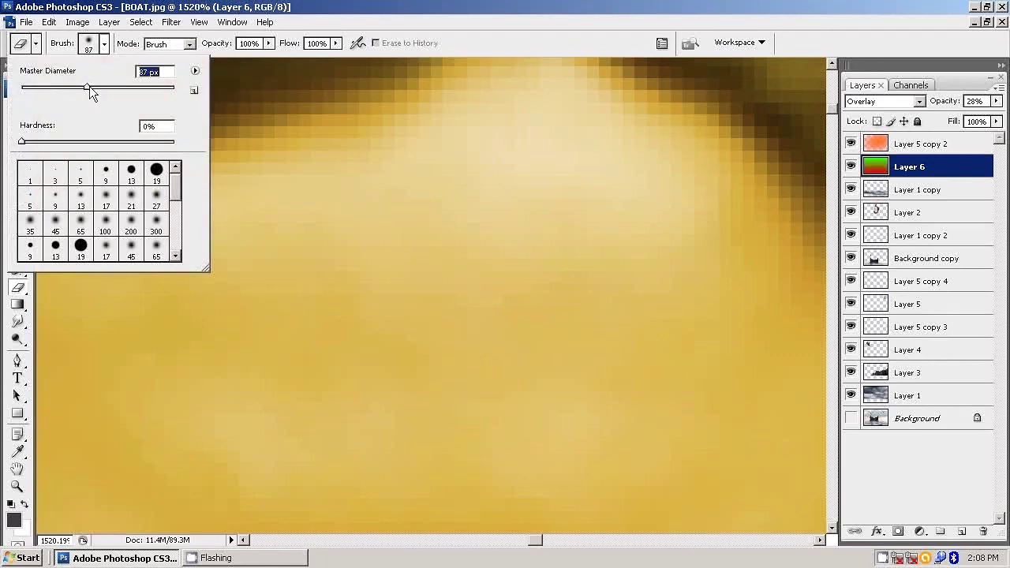
left_click(439, 295)
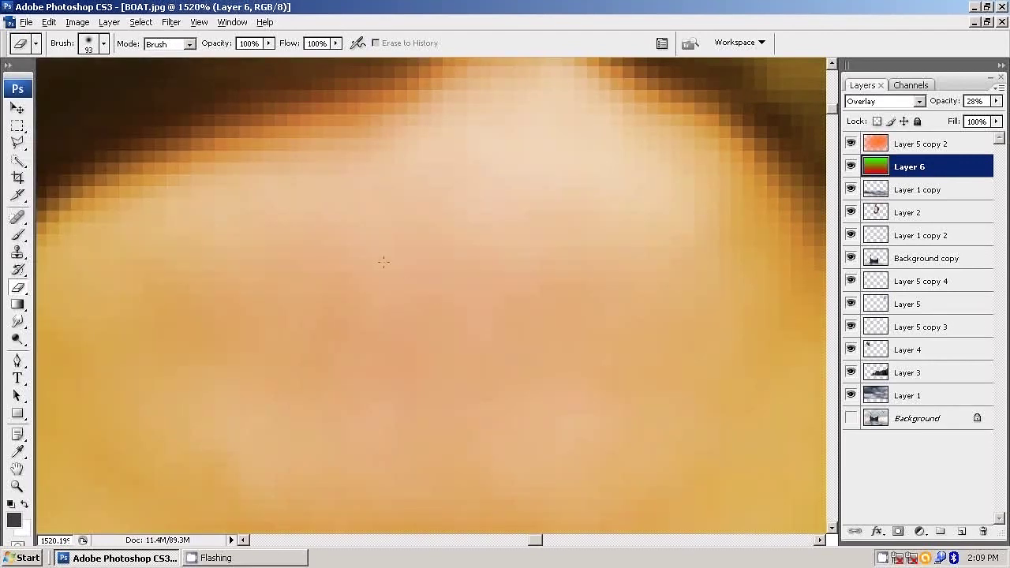
scroll(383, 262, "down", 3)
scroll(370, 274, "down", 1)
scroll(370, 274, "down", 2)
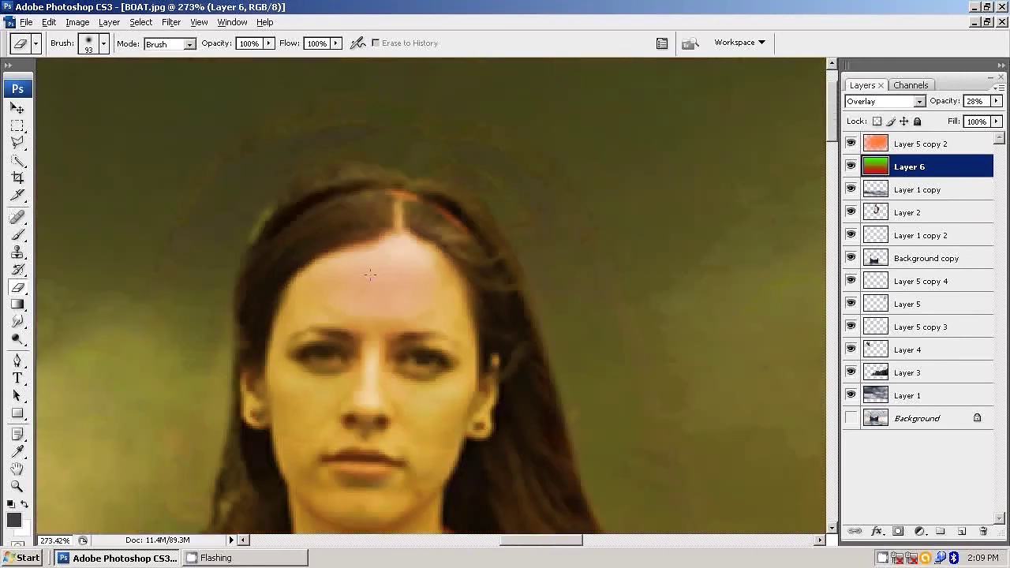
left_click(48, 22)
left_click(68, 65)
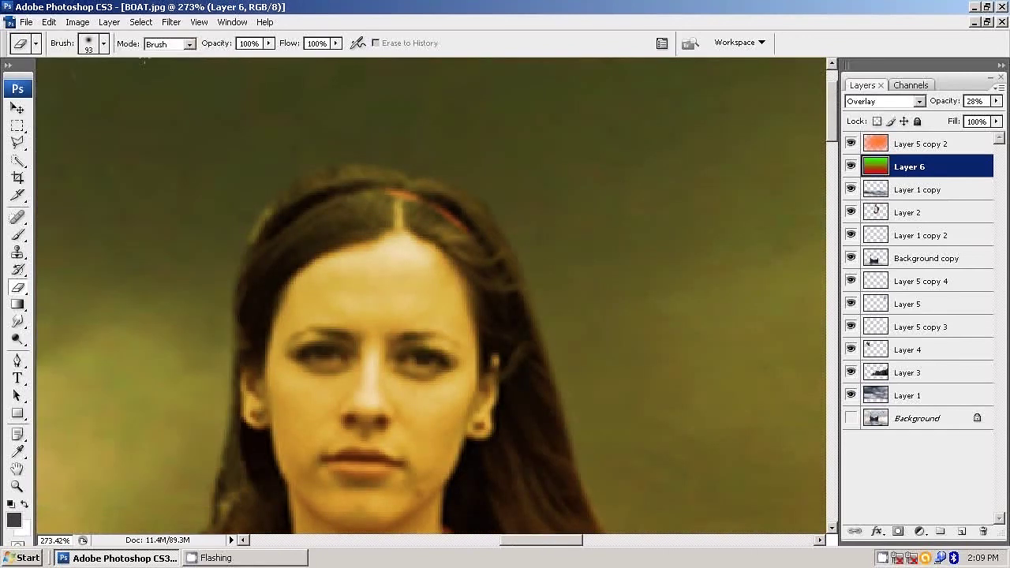
Enlarge the eraser brush to 143 px with 50% opacity and 50% flow.
left_click(103, 43)
left_click_drag(118, 88, 116, 88)
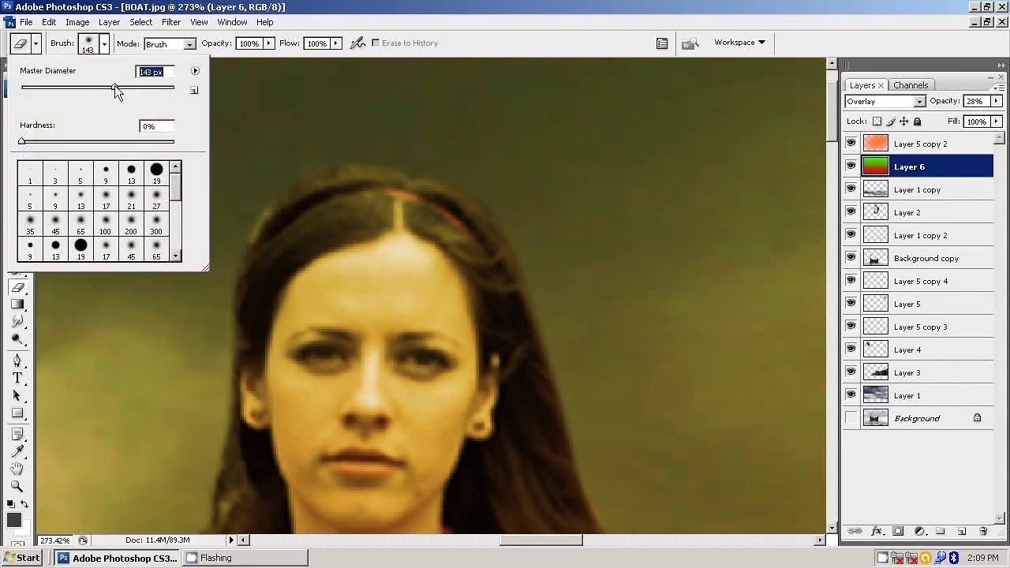
left_click(252, 49)
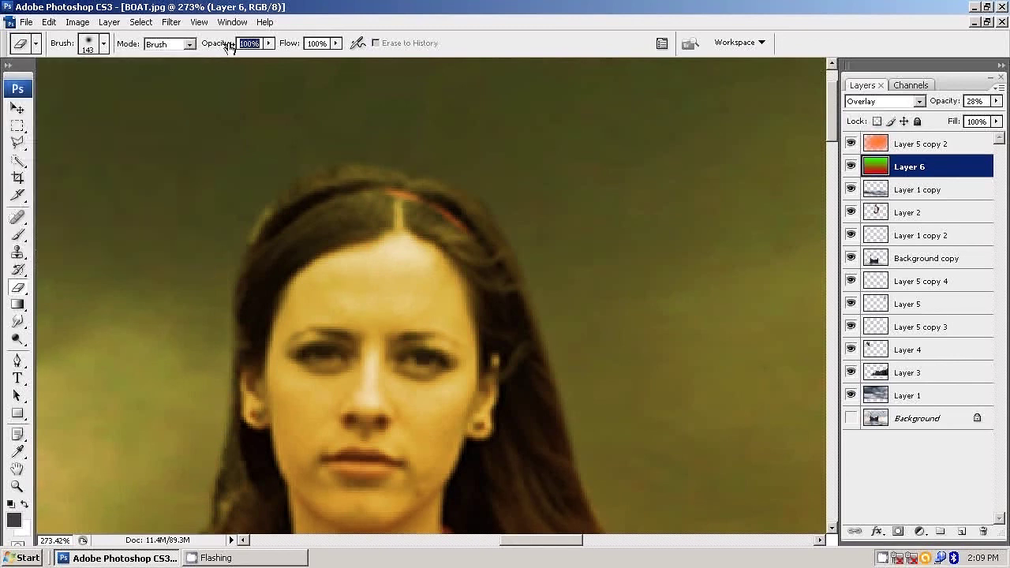
type("50")
left_click(320, 42)
type("50")
key("Return")
scroll(352, 222, "down", 2)
Zoom out to the full composite, toggle Layer 6's green tint off and on, then choose Move.
scroll(347, 225, "down", 2)
scroll(341, 228, "down", 1)
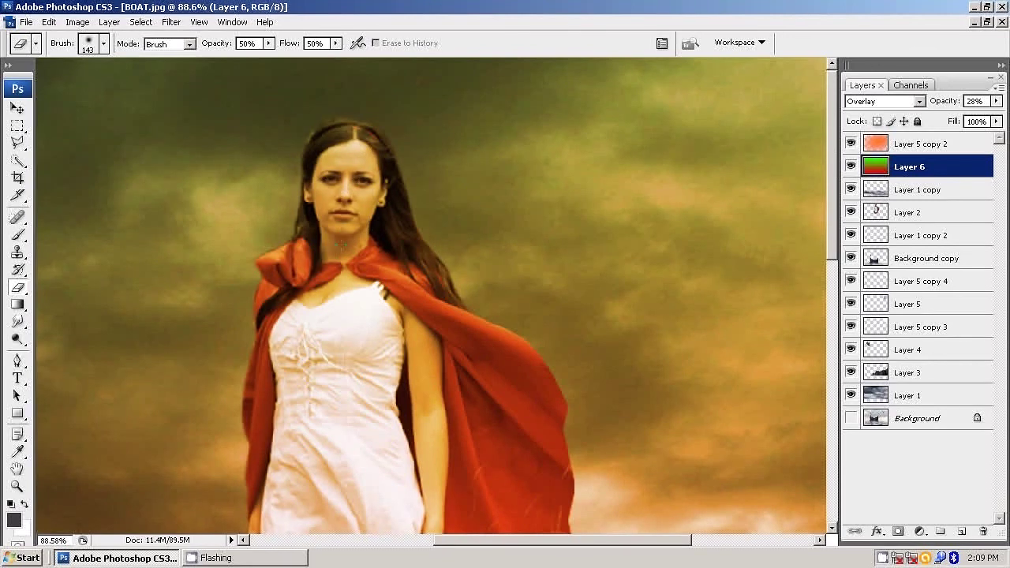
scroll(341, 245, "down", 1)
scroll(379, 265, "down", 1)
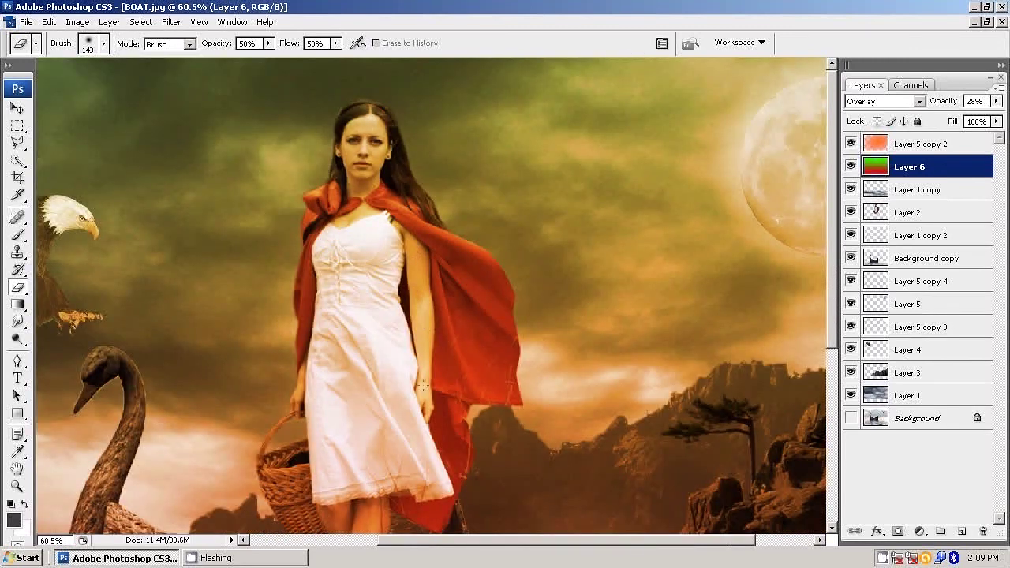
scroll(423, 385, "down", 1)
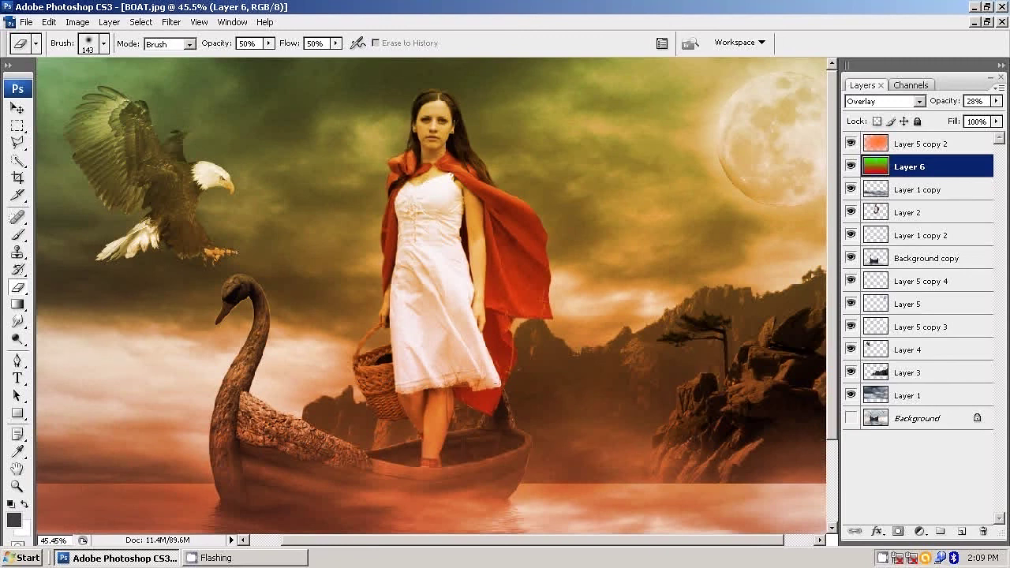
scroll(427, 261, "down", 1)
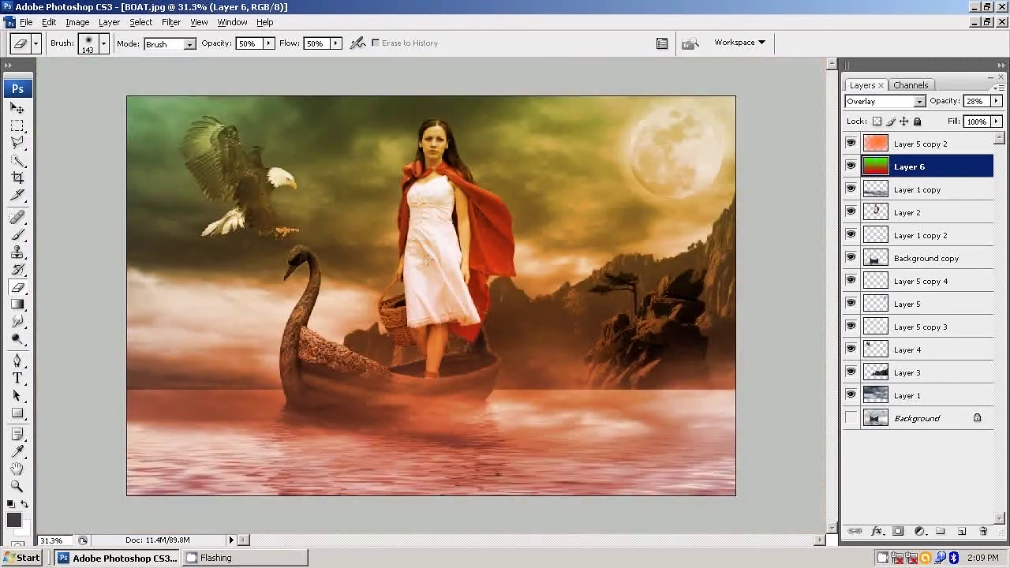
scroll(426, 260, "up", 1)
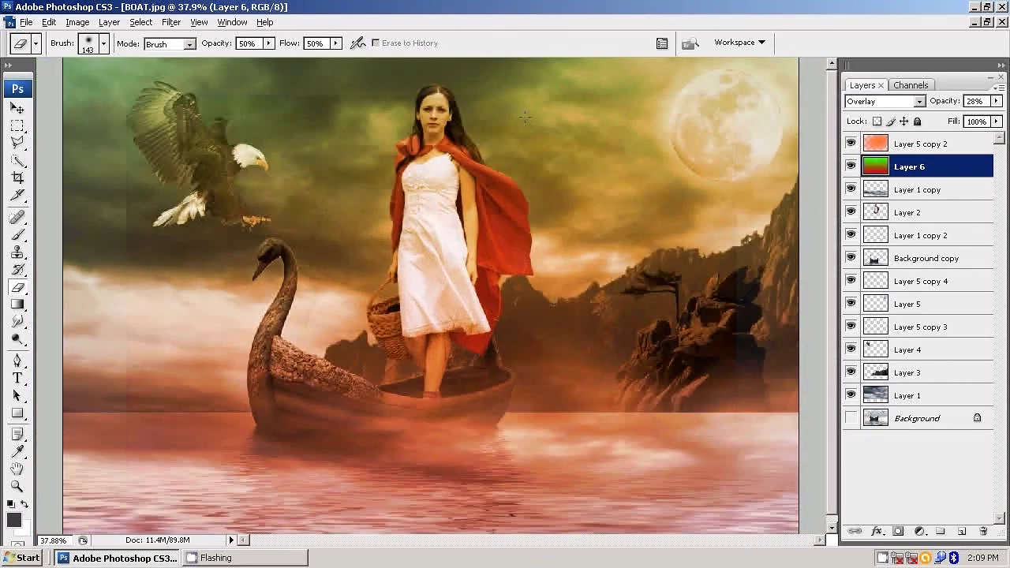
left_click(850, 166)
left_click(850, 166)
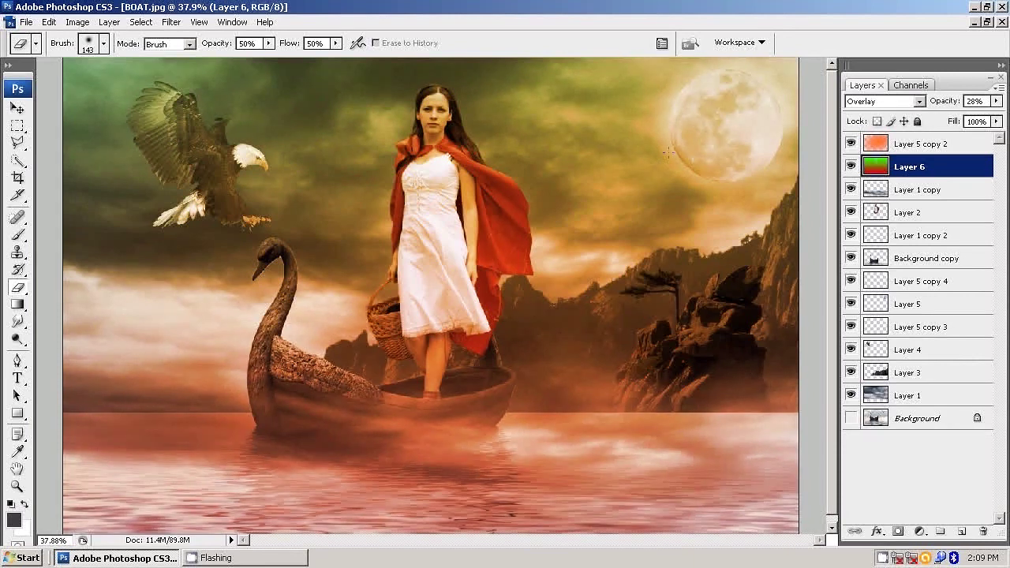
scroll(431, 296, "down", 1)
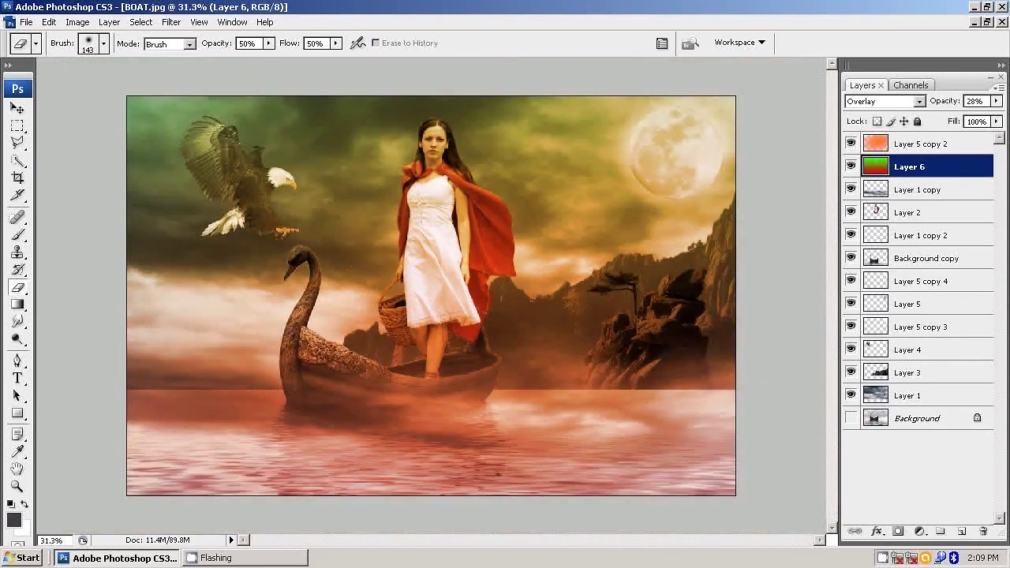
key("v")
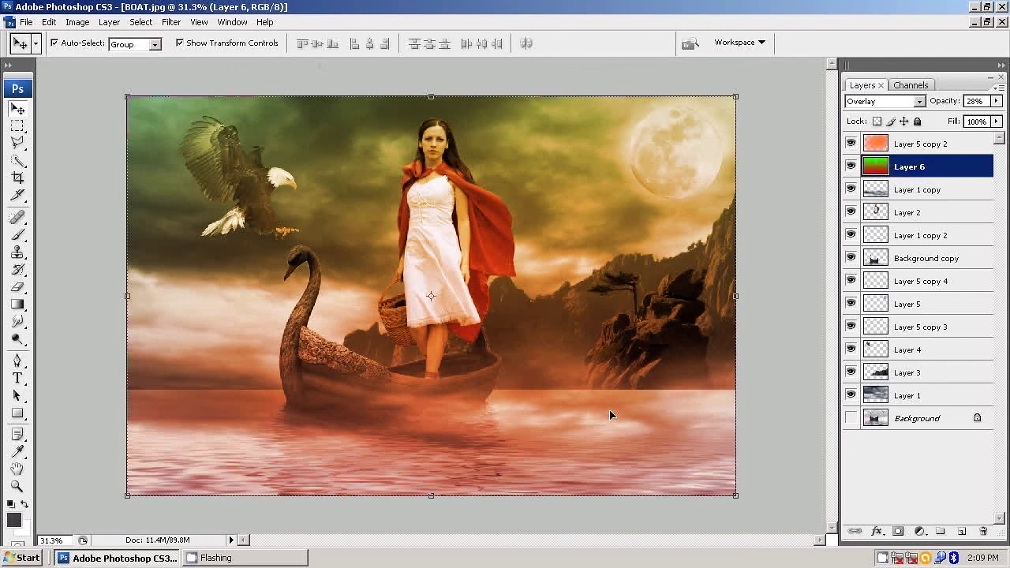
Select all in bird.psd, Copy Merged the flock, and return to BOAT.jpg with Layer 5 copy 2 active.
left_click(915, 143)
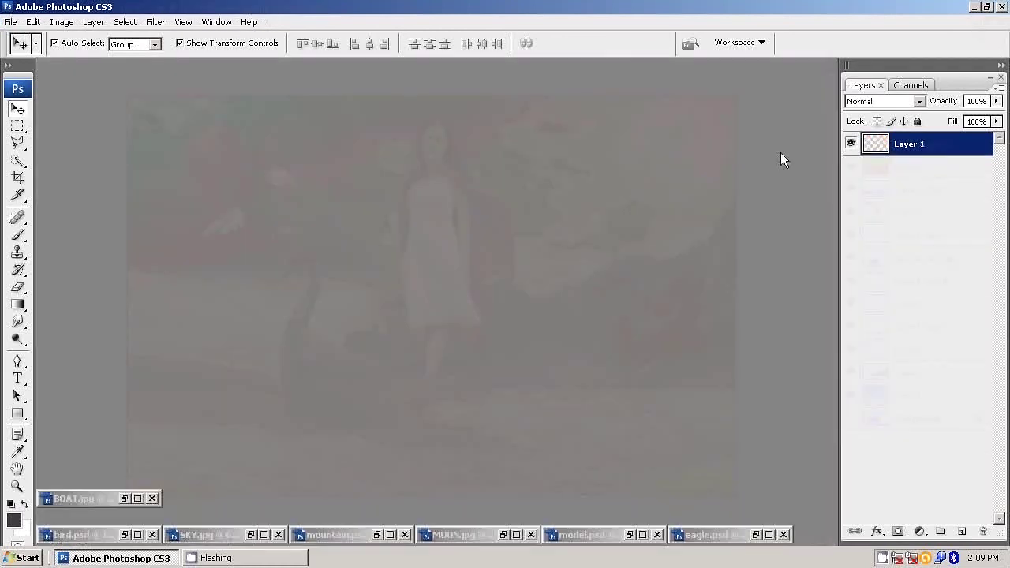
left_click(149, 535)
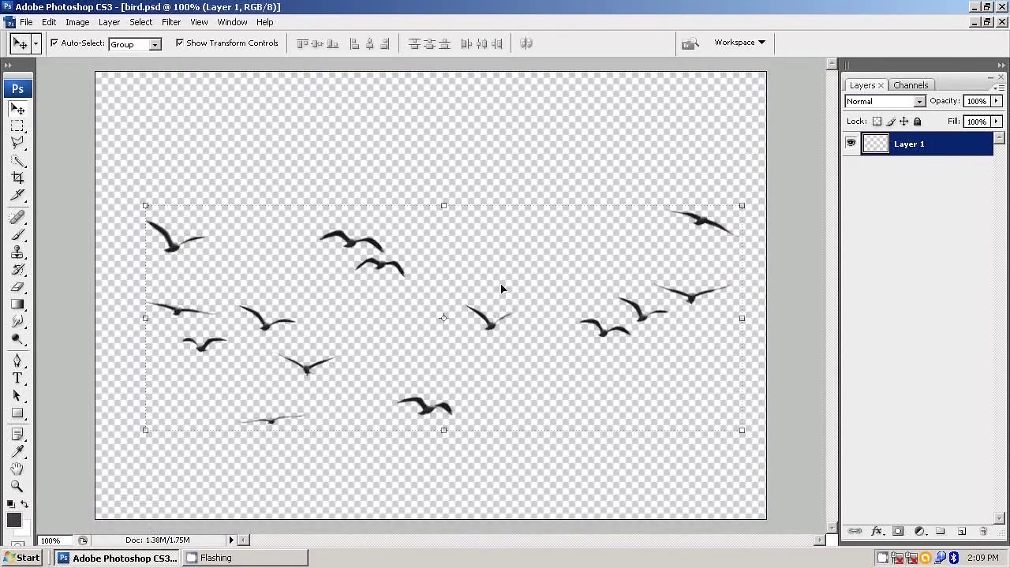
left_click(142, 22)
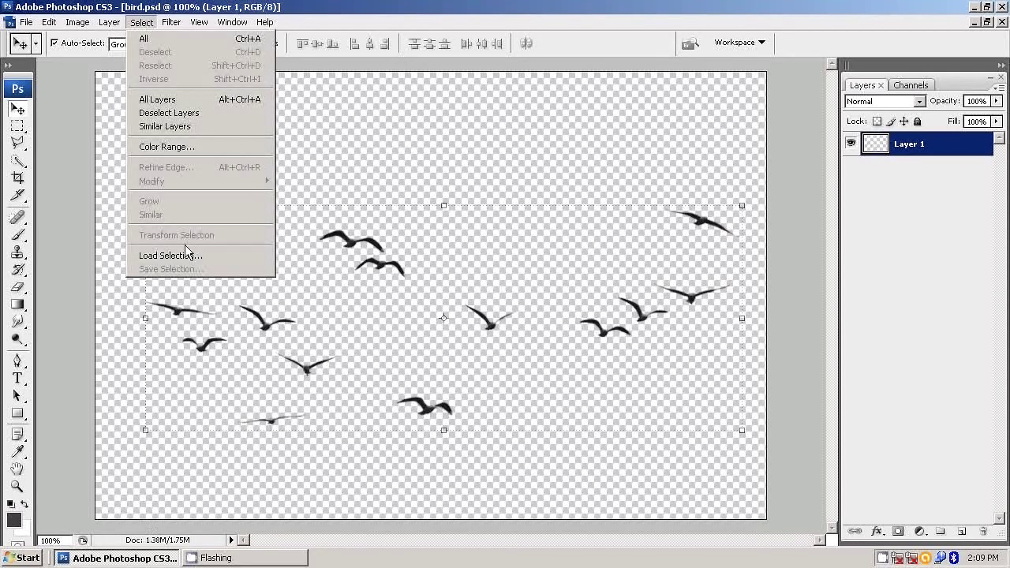
left_click(168, 101)
left_click(140, 23)
left_click(49, 22)
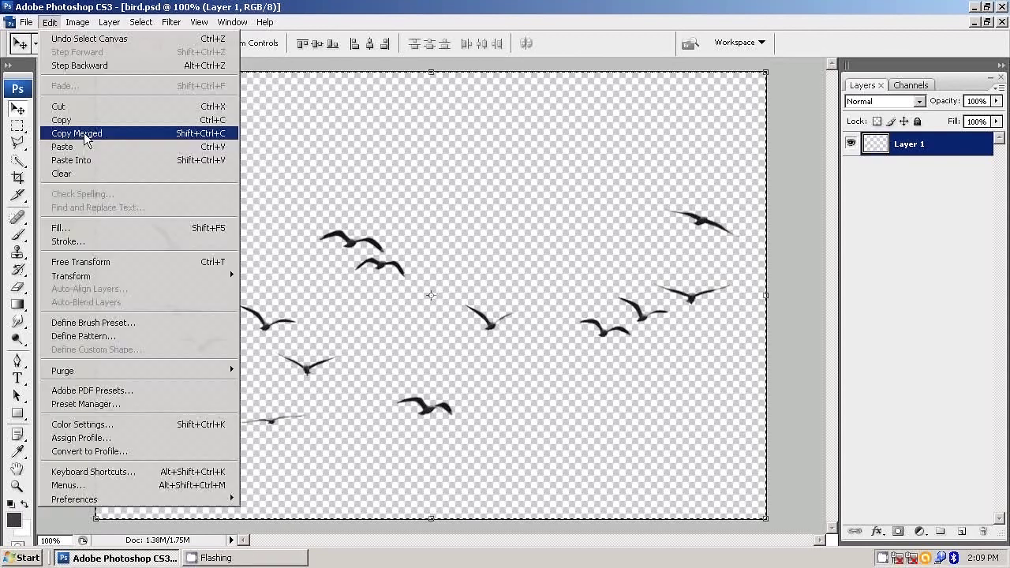
left_click(85, 139)
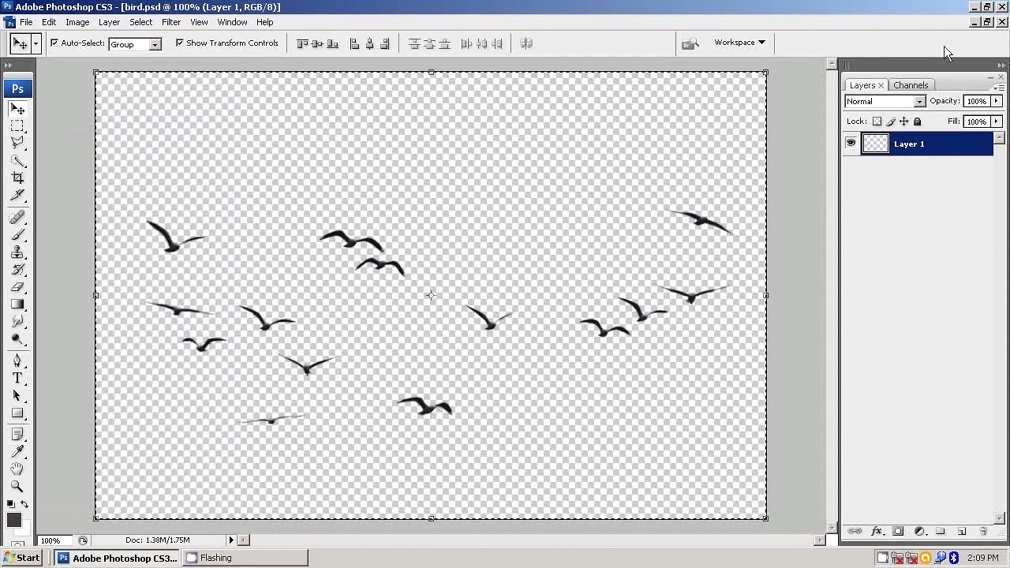
left_click(976, 23)
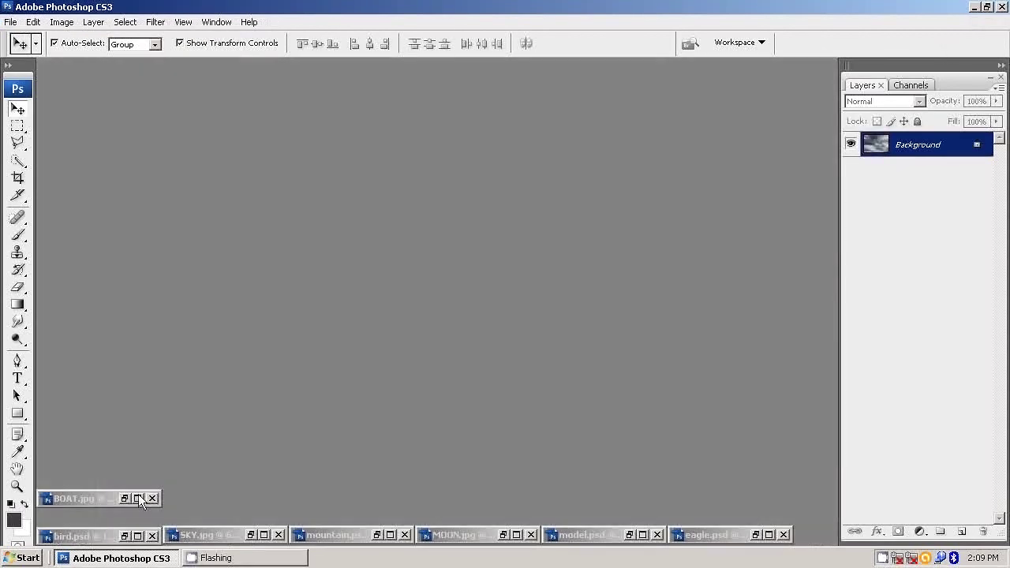
left_click(138, 498)
left_click(49, 22)
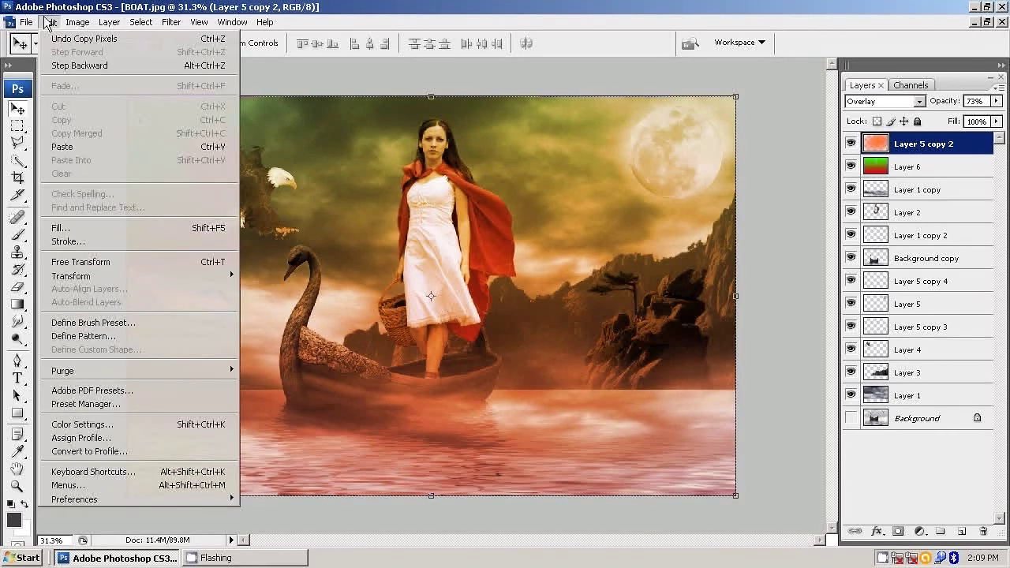
Paste the birds as Layer 7 and scale them to about 118% in the upper-right sky by the moon.
left_click(87, 148)
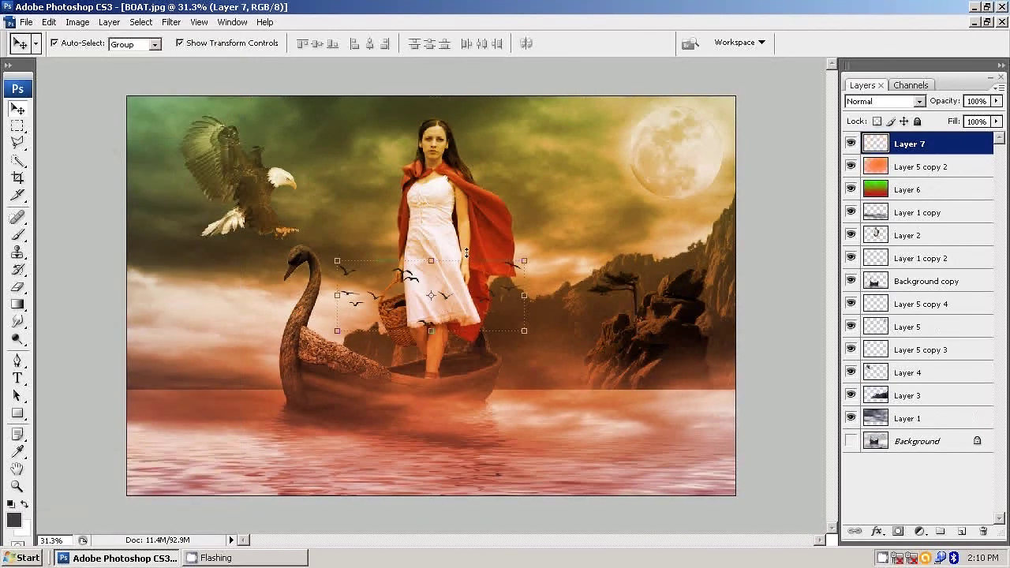
left_click_drag(526, 262, 721, 143)
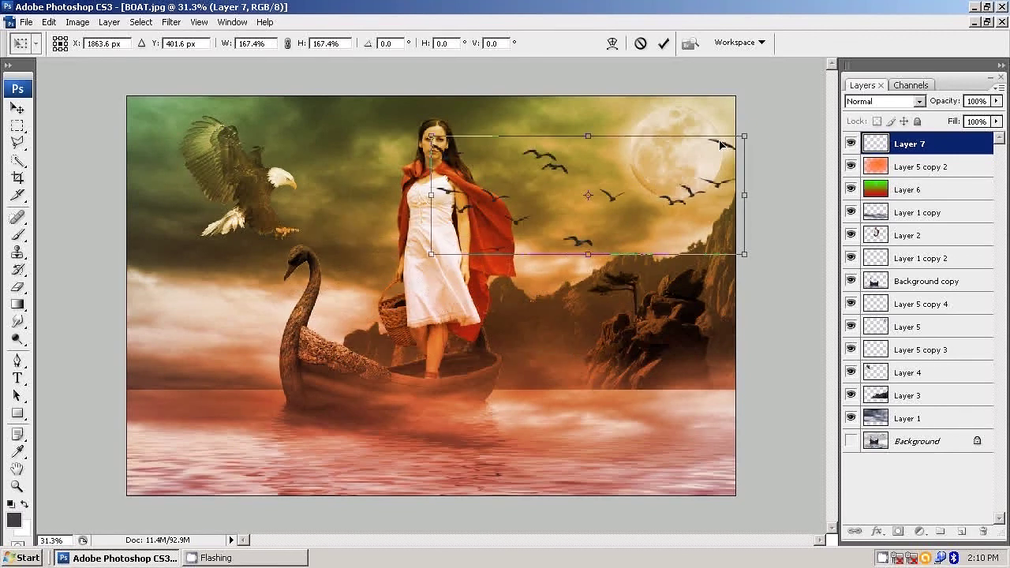
left_click_drag(745, 253, 699, 238)
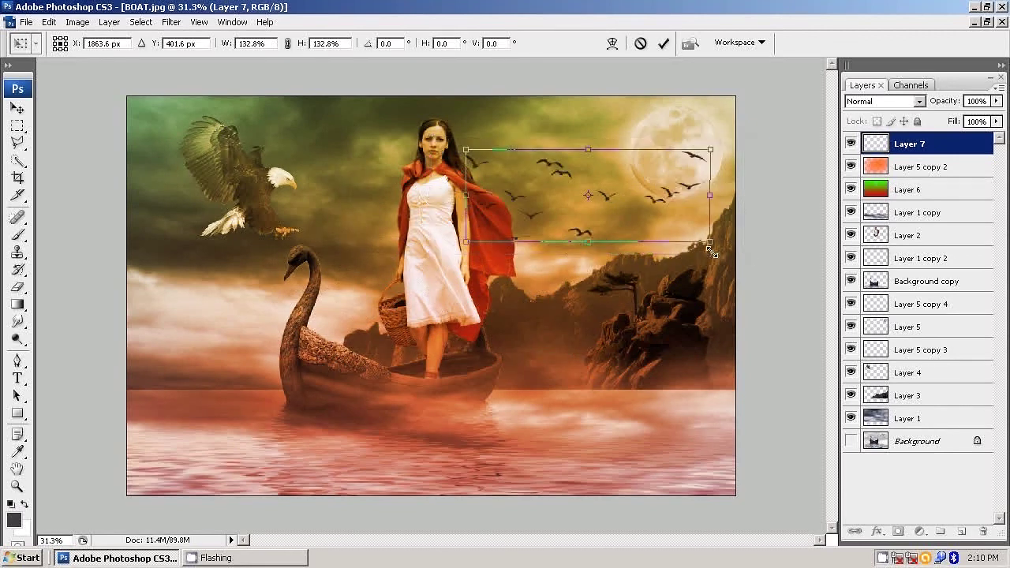
left_click_drag(679, 194, 709, 189)
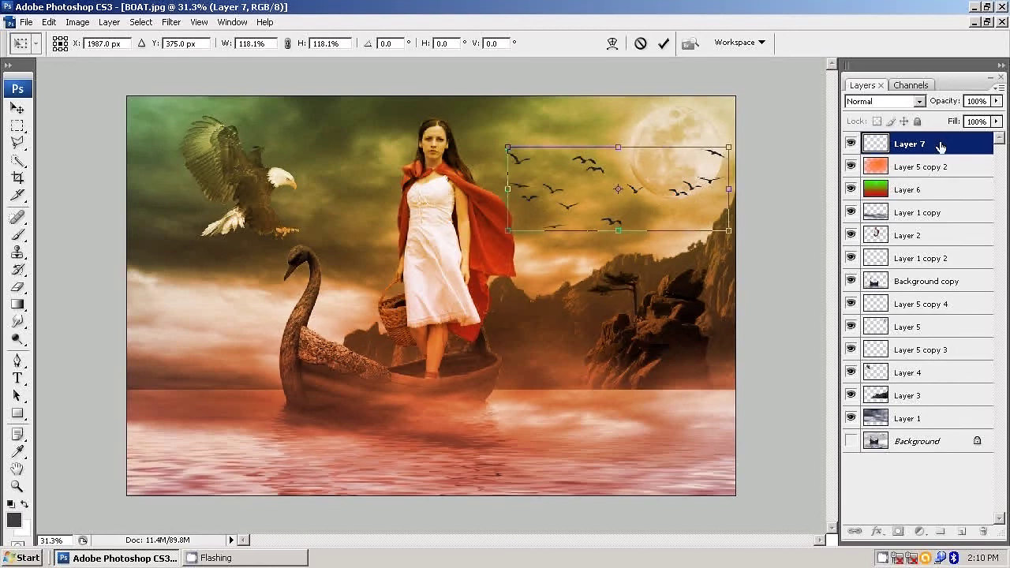
left_click(663, 46)
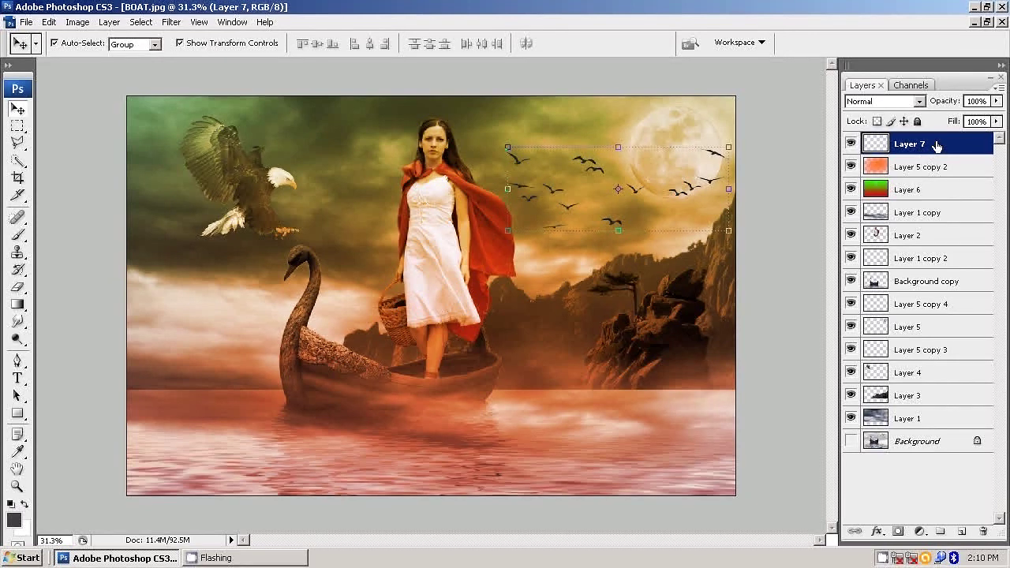
Drag Layer 7 down to just above Layer 5 and scale the flock slightly to about 99.6%.
left_click_drag(936, 146, 923, 373)
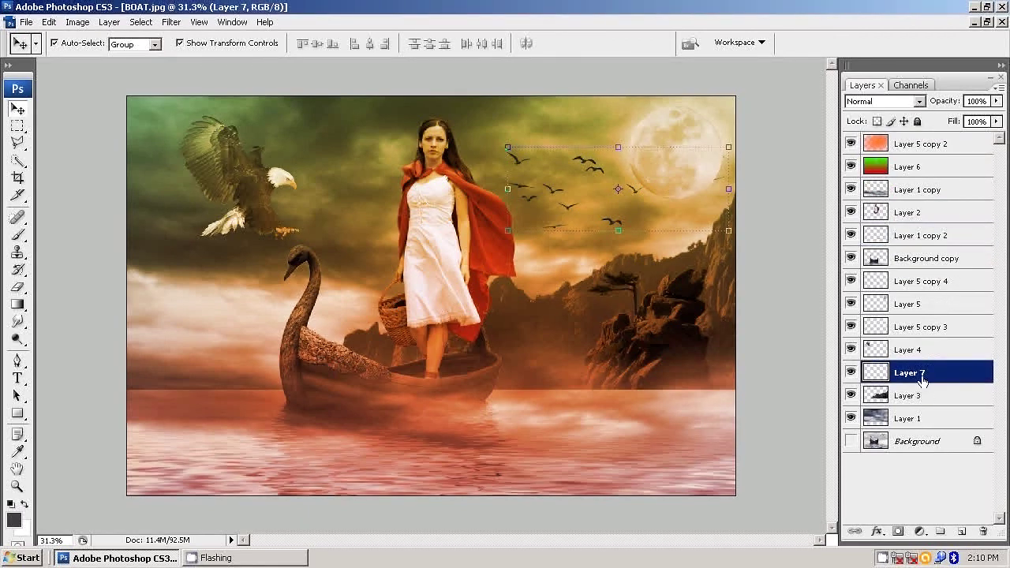
left_click_drag(923, 371, 928, 303)
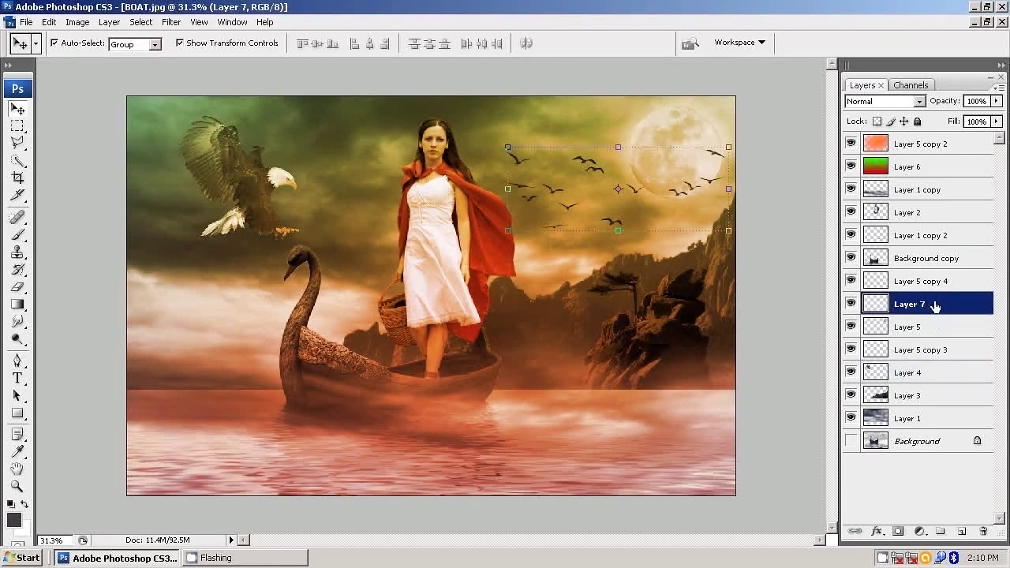
left_click_drag(509, 147, 508, 147)
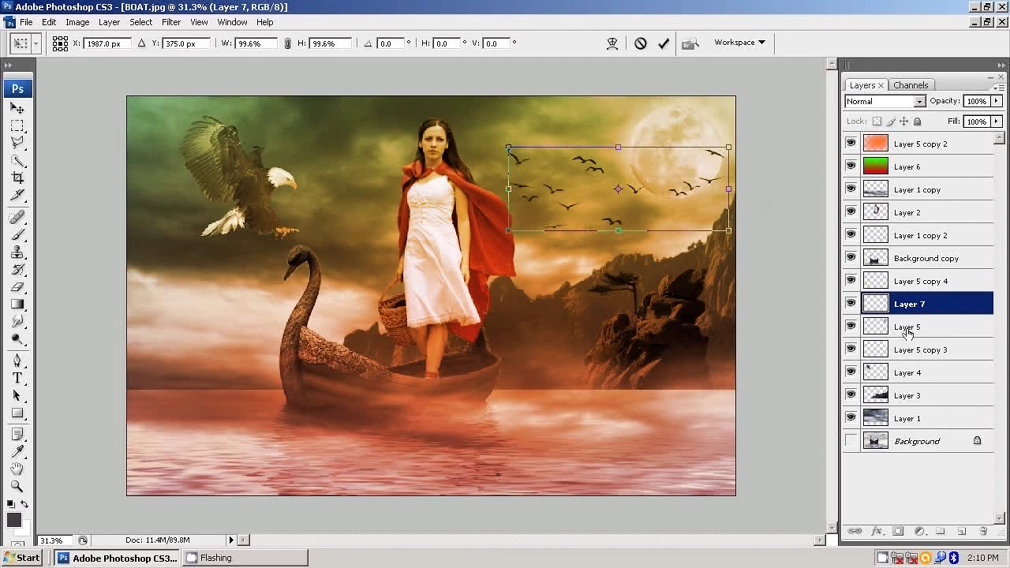
left_click(662, 44)
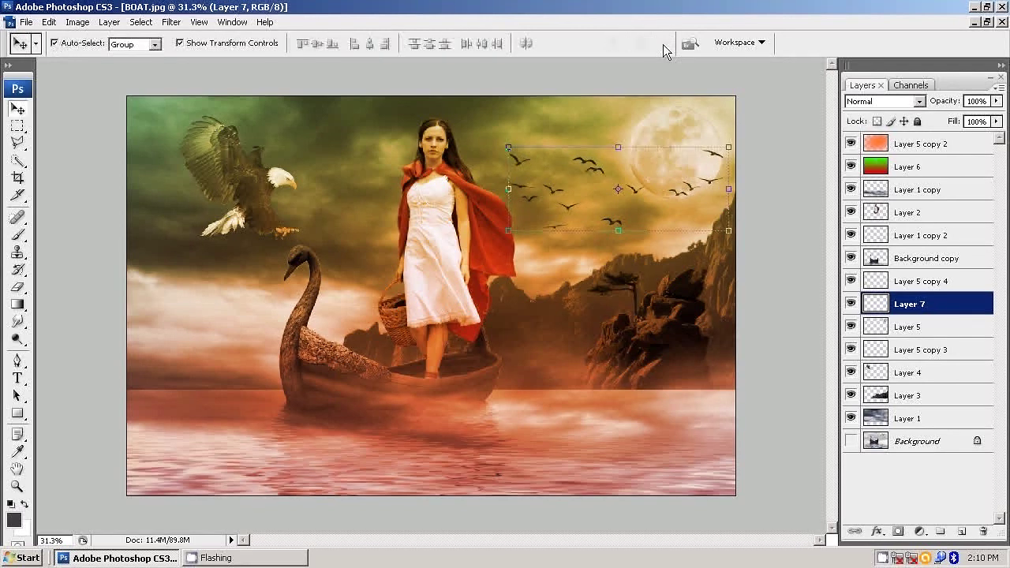
right_click(909, 305)
left_click(812, 315)
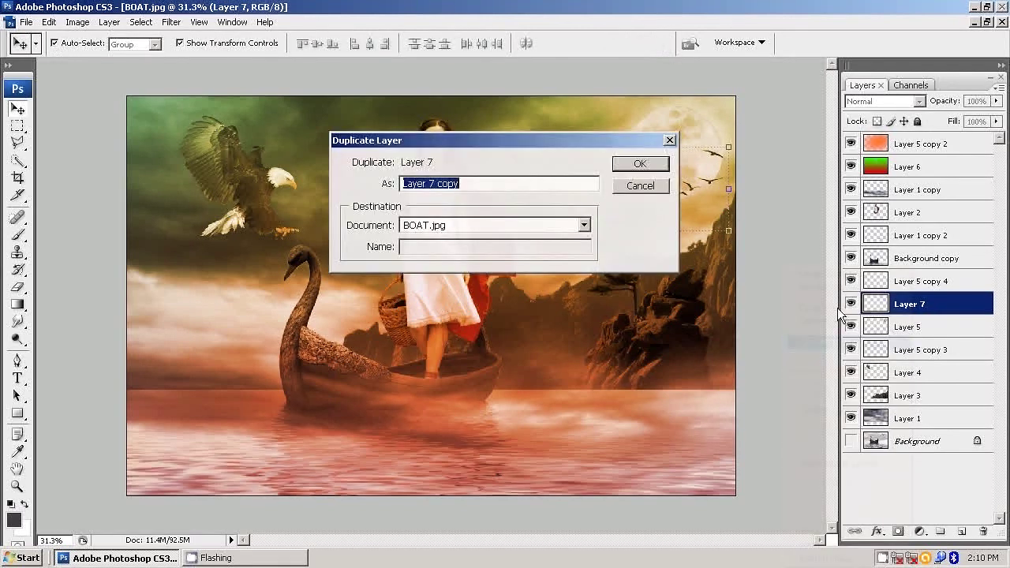
left_click(639, 163)
left_click(580, 191)
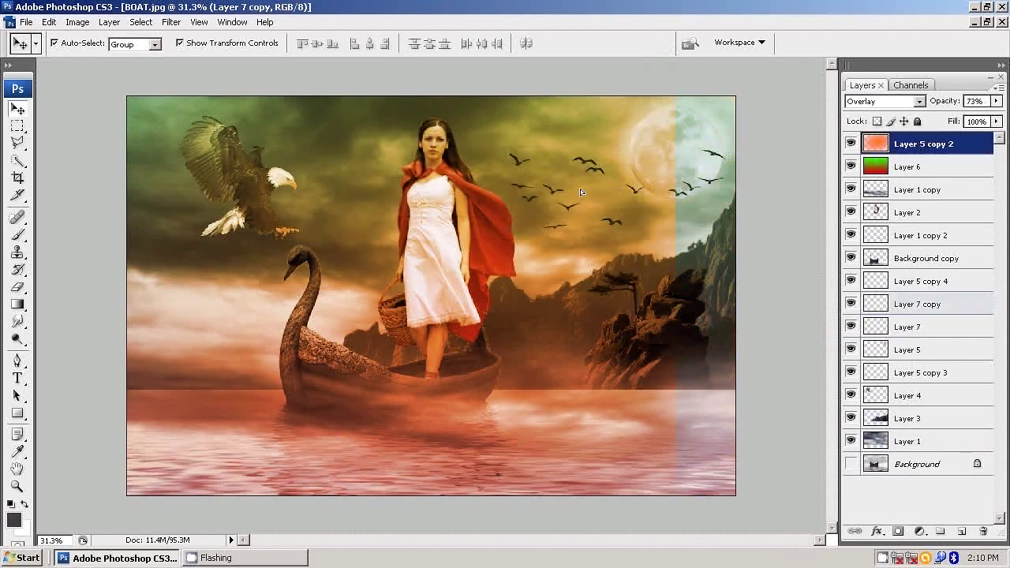
left_click(923, 349)
left_click(850, 350)
left_click(914, 328)
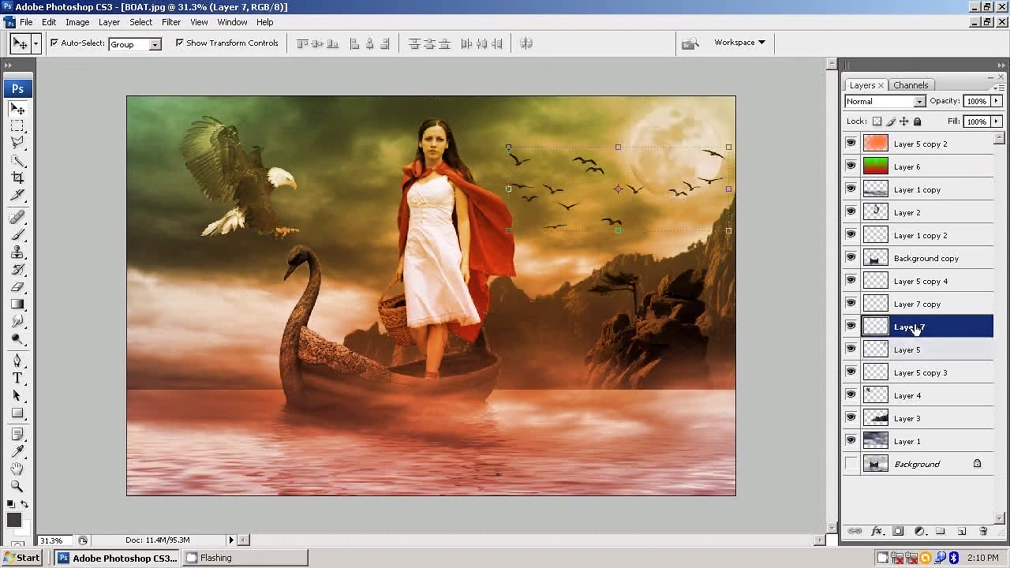
left_click(850, 327)
left_click(851, 327)
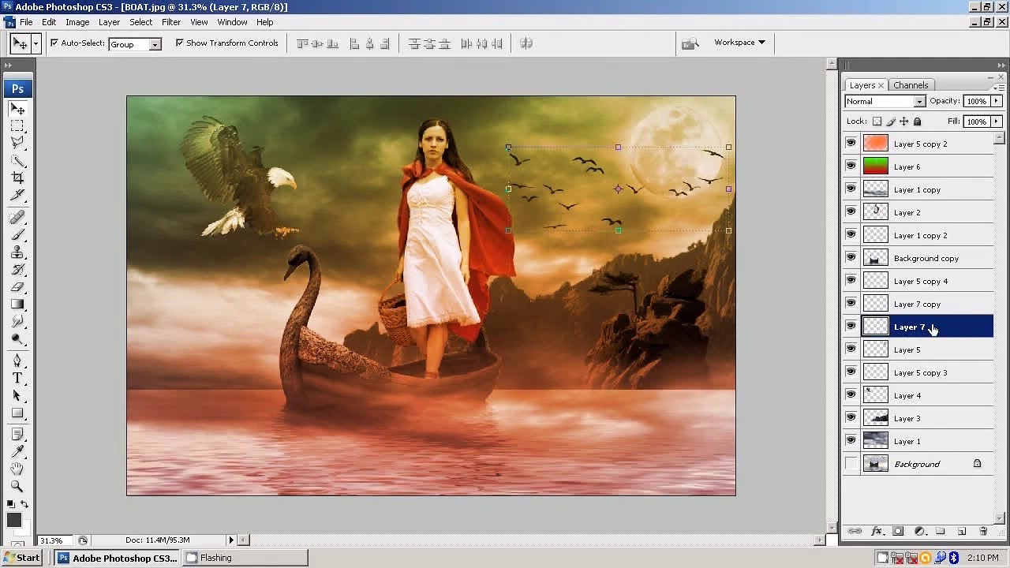
left_click_drag(722, 273, 690, 248)
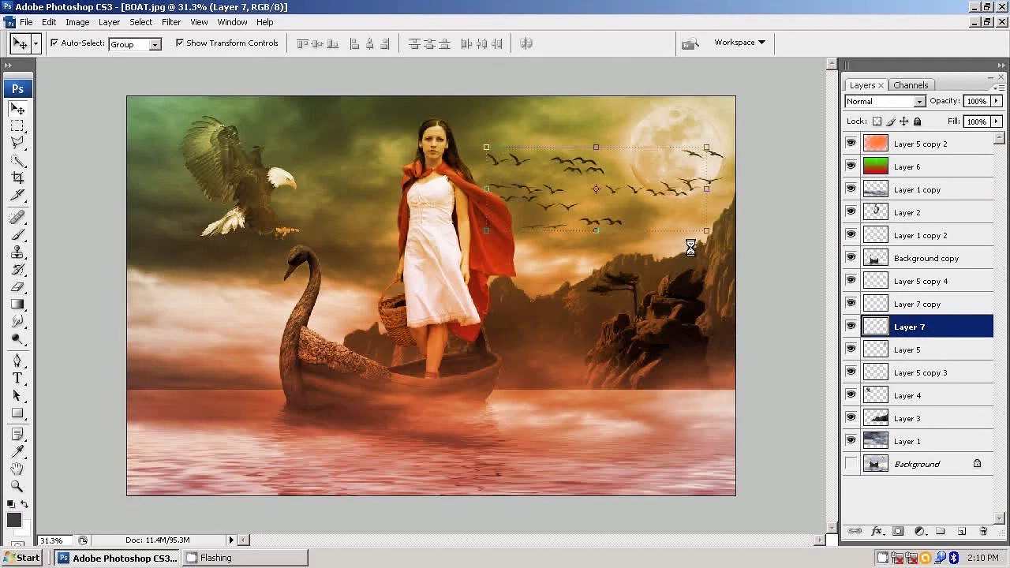
mouse_move(690, 248)
left_mouse_down()
mouse_move(547, 198)
mouse_move(386, 165)
left_mouse_up()
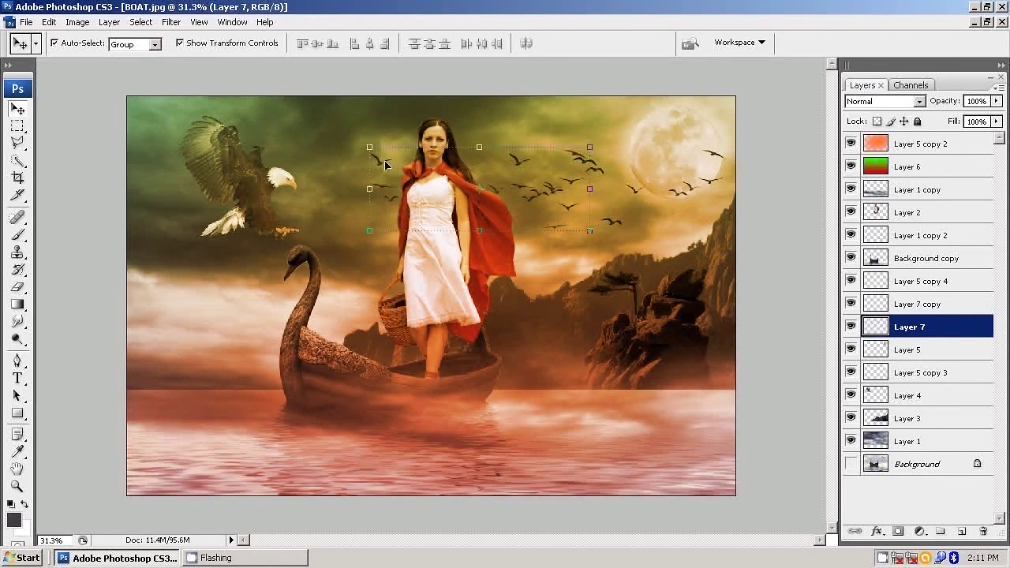
left_click(378, 169)
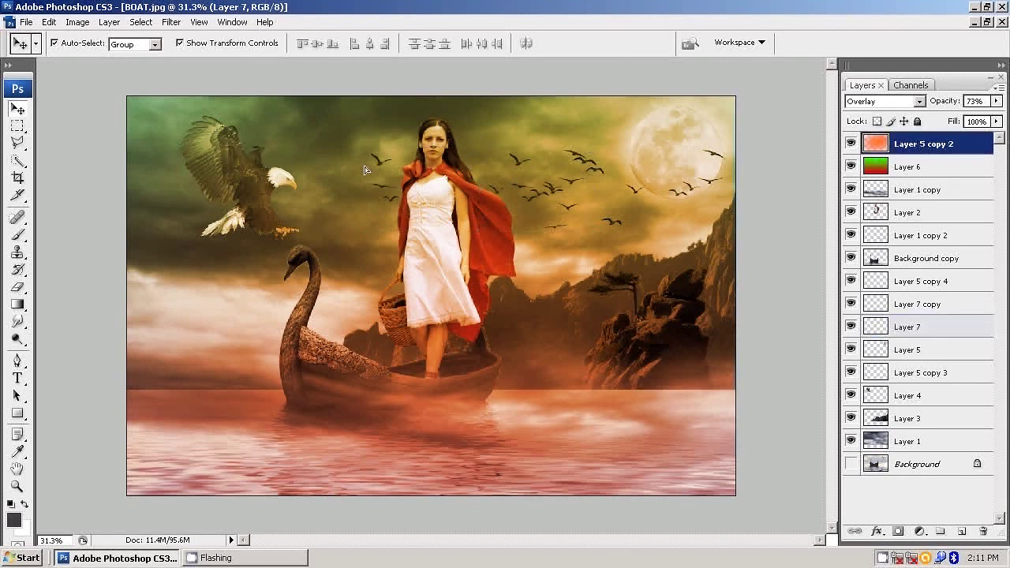
left_click_drag(377, 170, 390, 170)
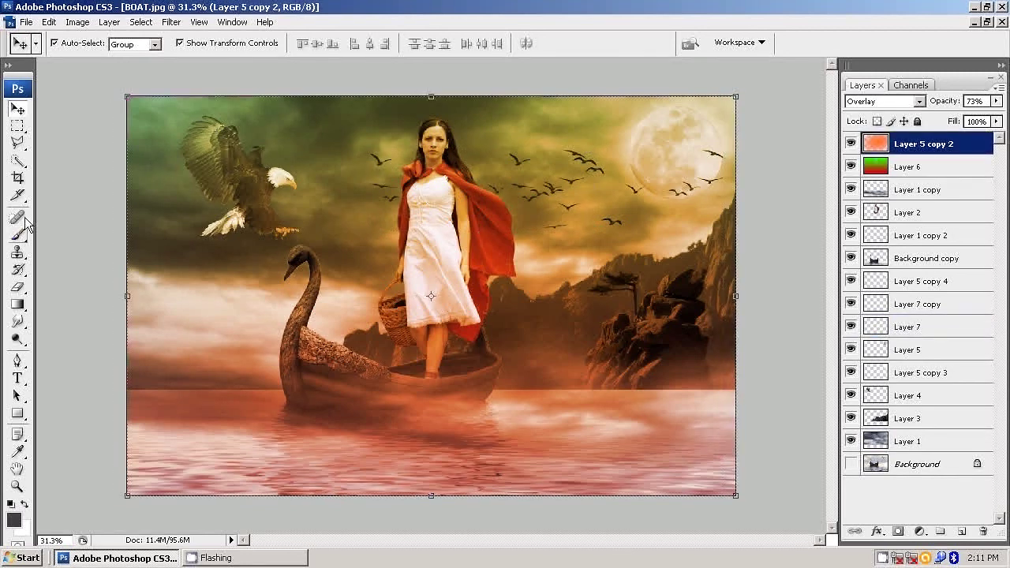
left_click(17, 178)
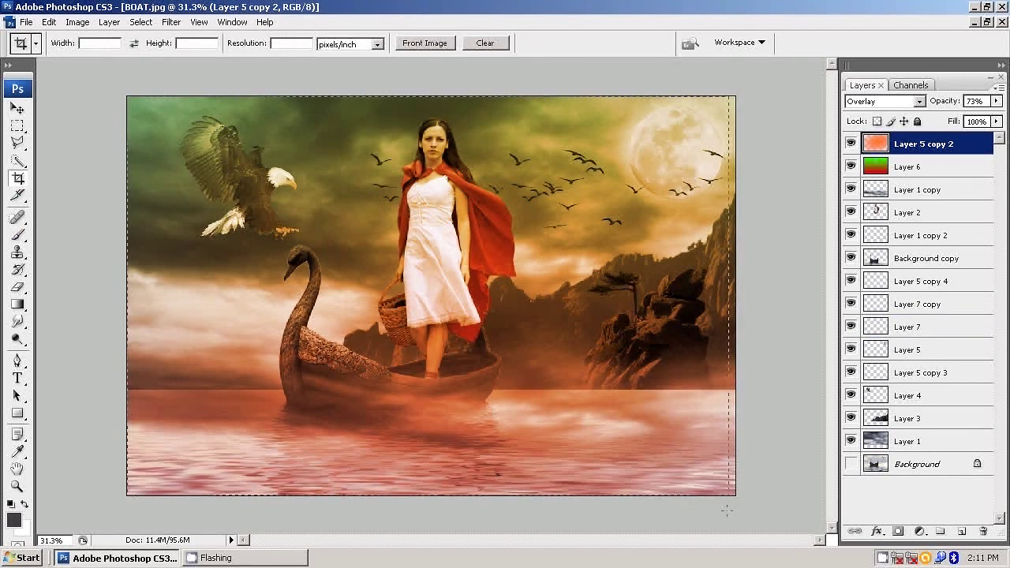
left_click_drag(726, 510, 127, 96)
key("Escape")
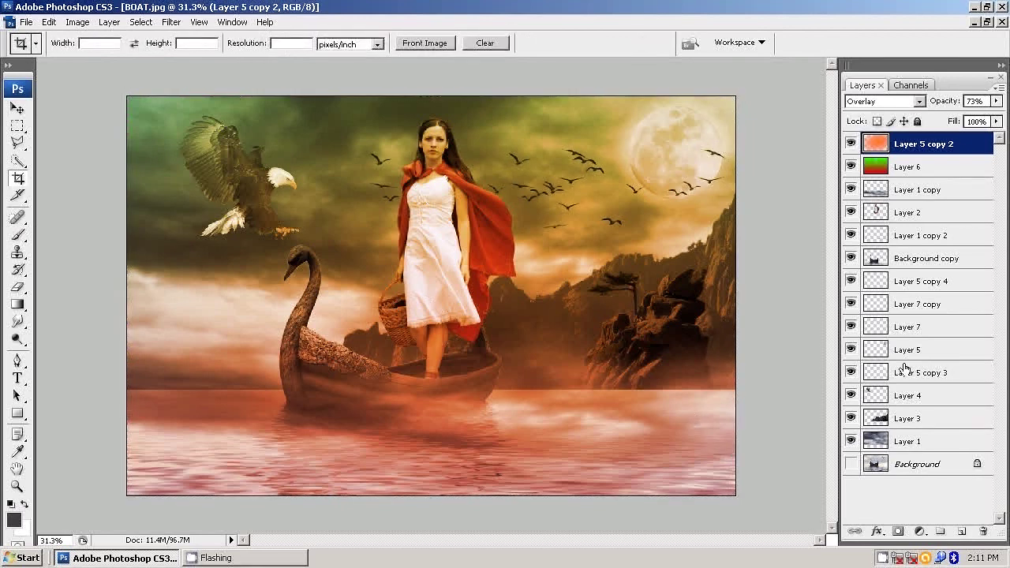
left_click(920, 329)
left_click(924, 305)
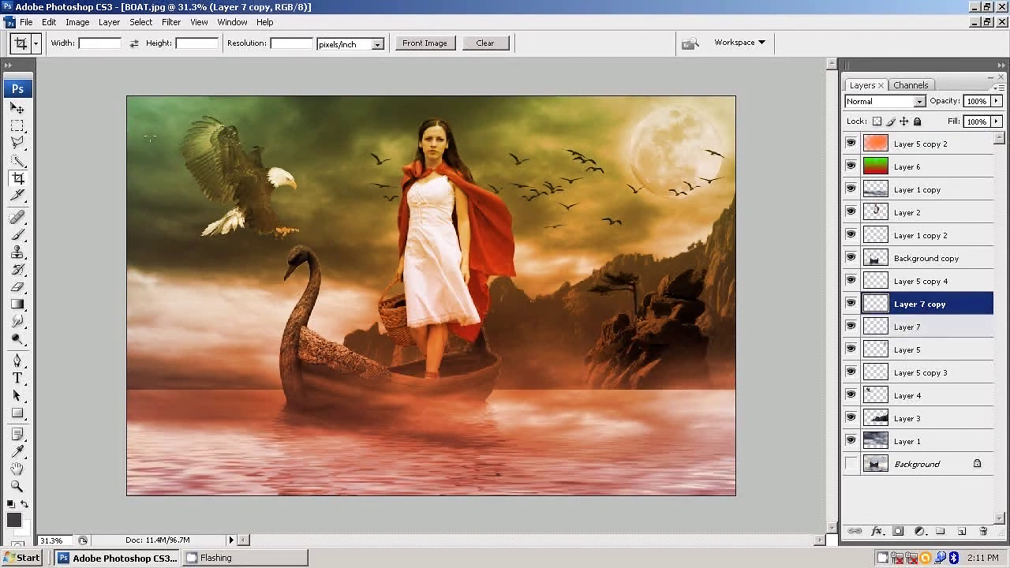
key("v")
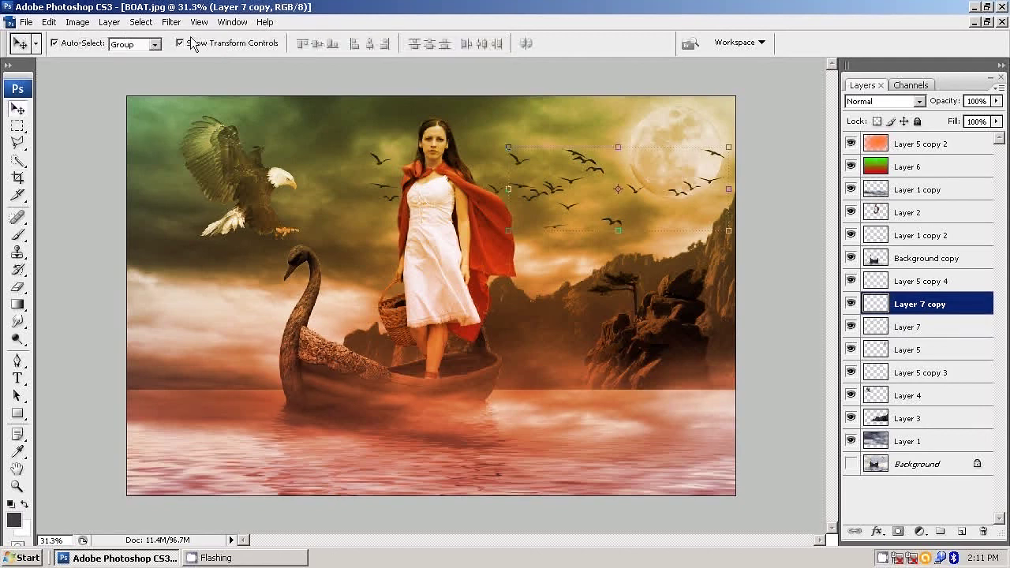
left_click(917, 284)
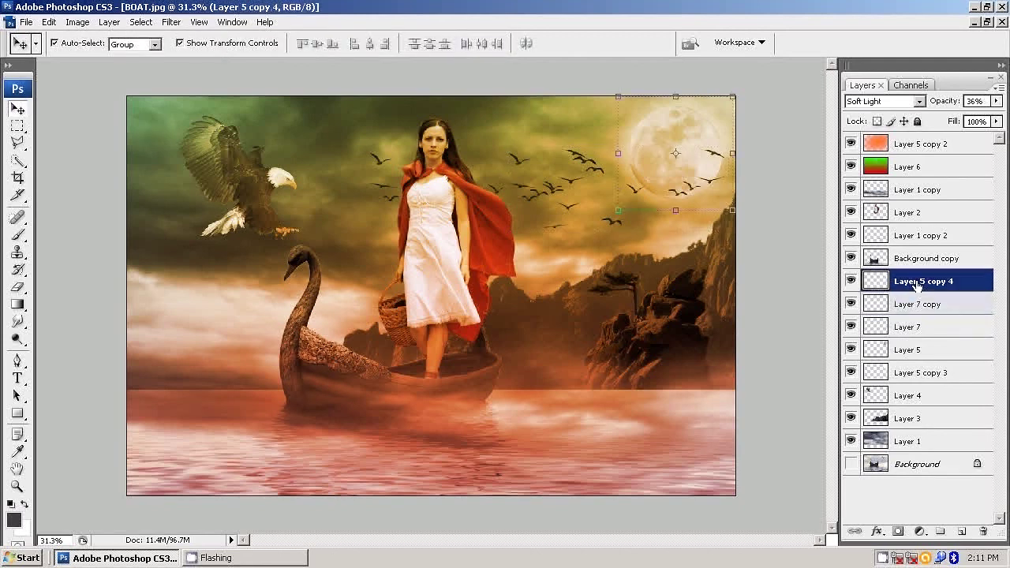
left_click(913, 329)
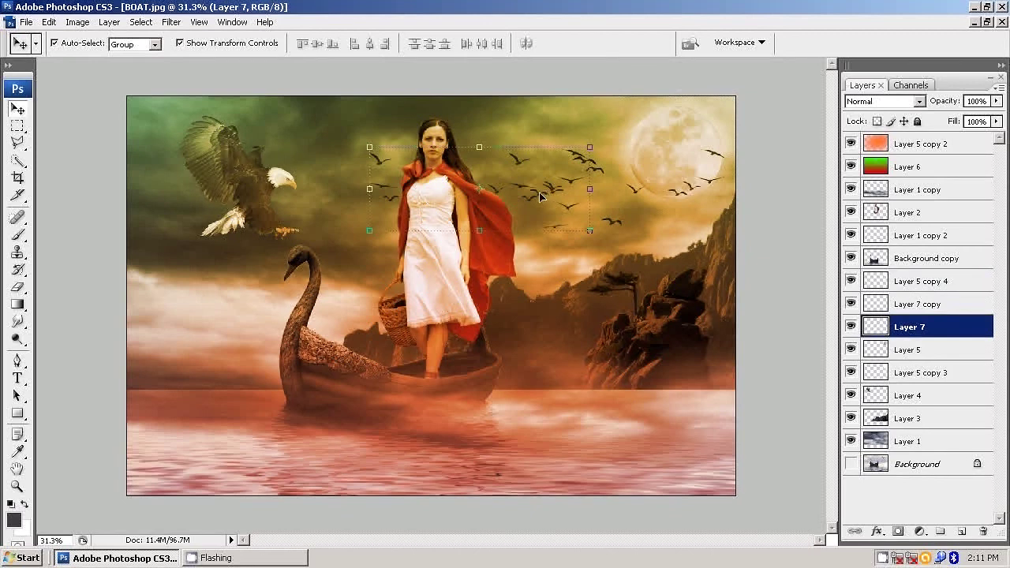
key("alt+period")
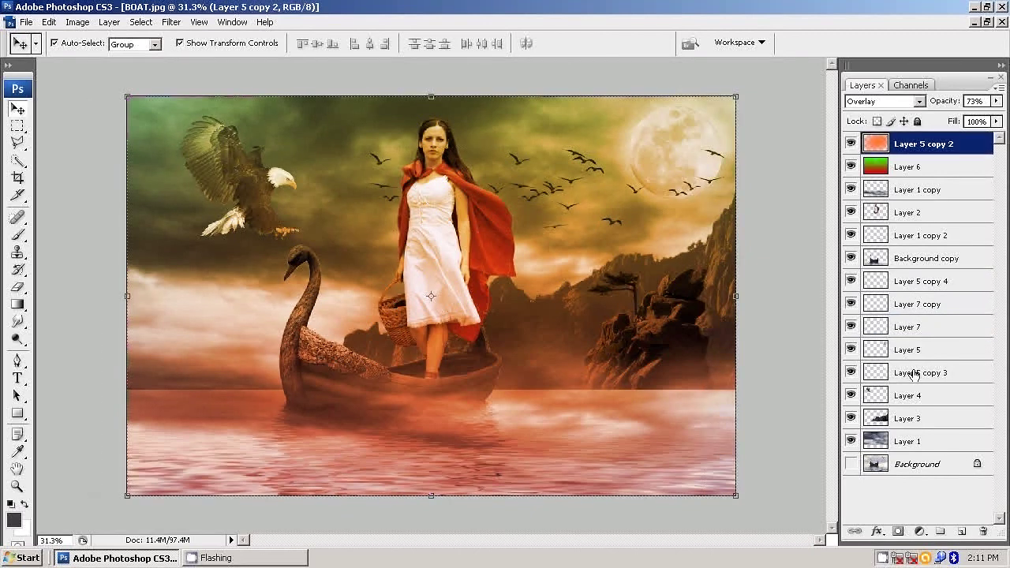
left_click(935, 352)
Select Layer 7 and stretch the flock left toward the eagle, adjusting its top, right and bottom edges.
left_click(931, 372)
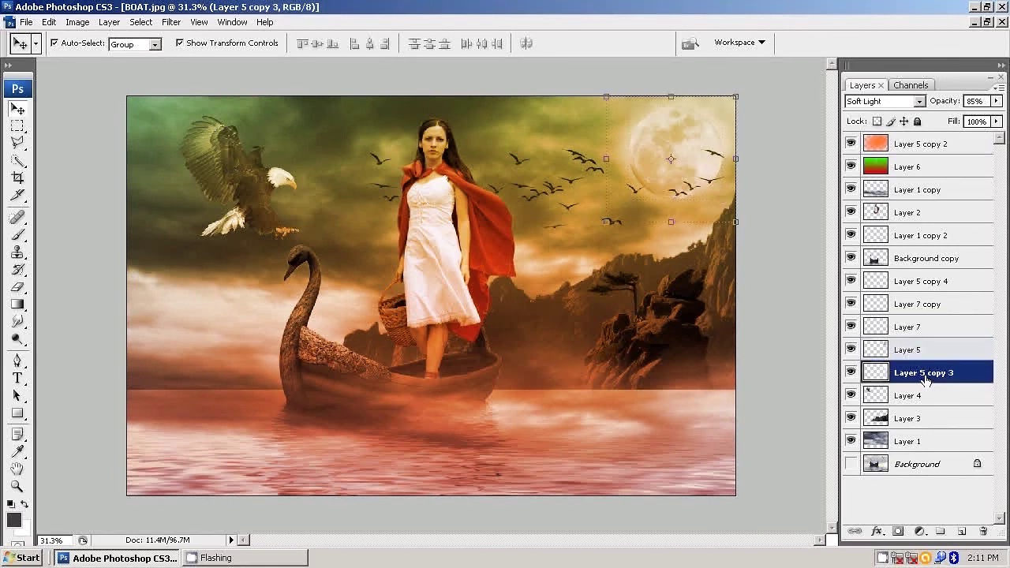
left_click(921, 395)
left_click(921, 351)
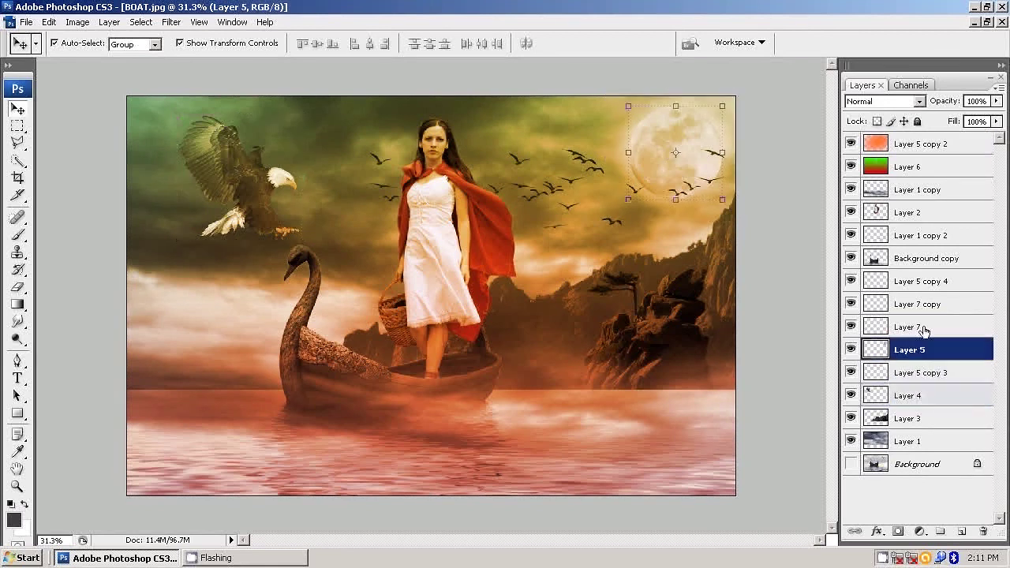
left_click(923, 328)
left_click_drag(553, 222, 501, 223)
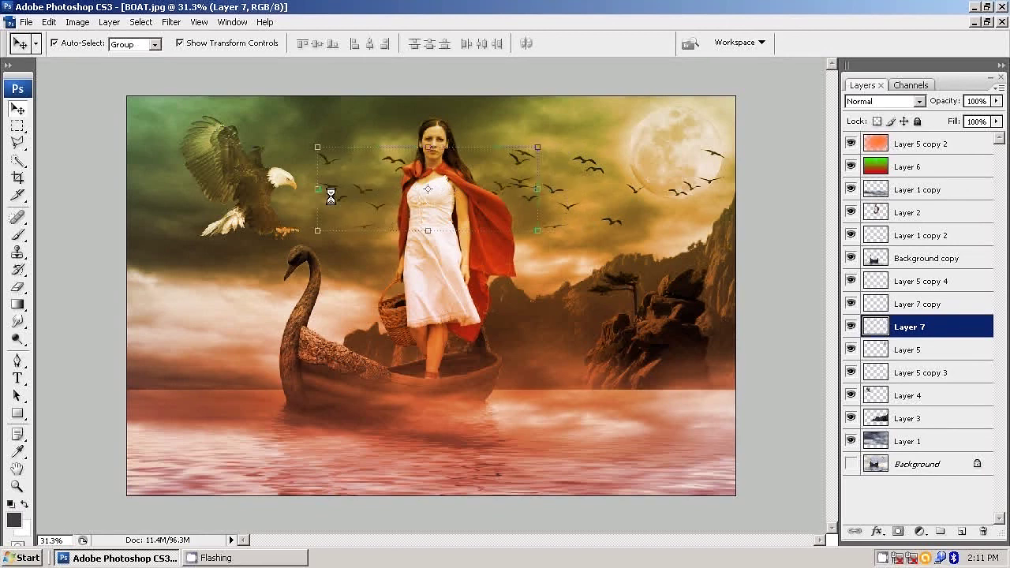
left_click_drag(318, 190, 138, 189)
left_click_drag(339, 146, 340, 115)
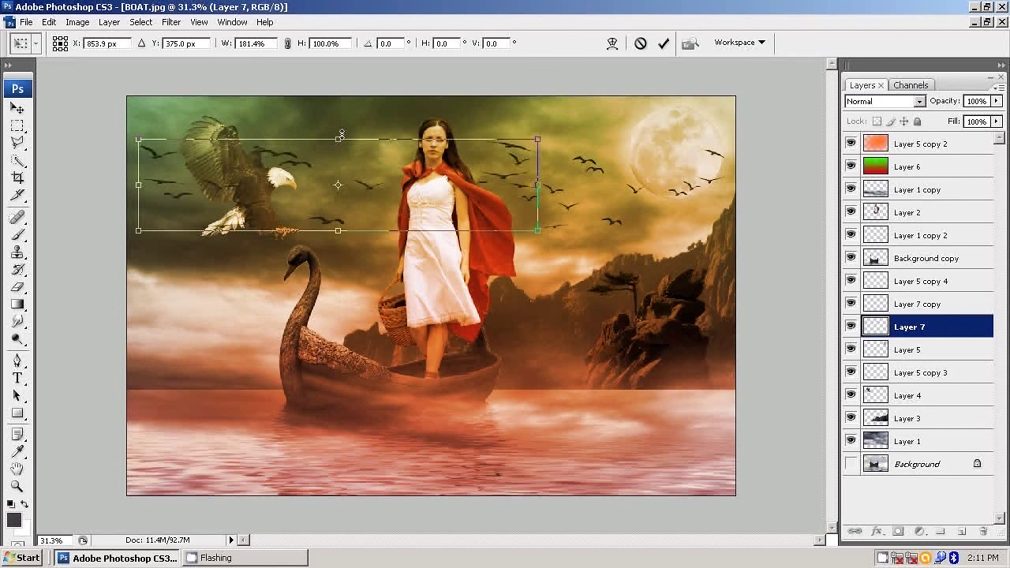
left_click_drag(538, 173, 445, 174)
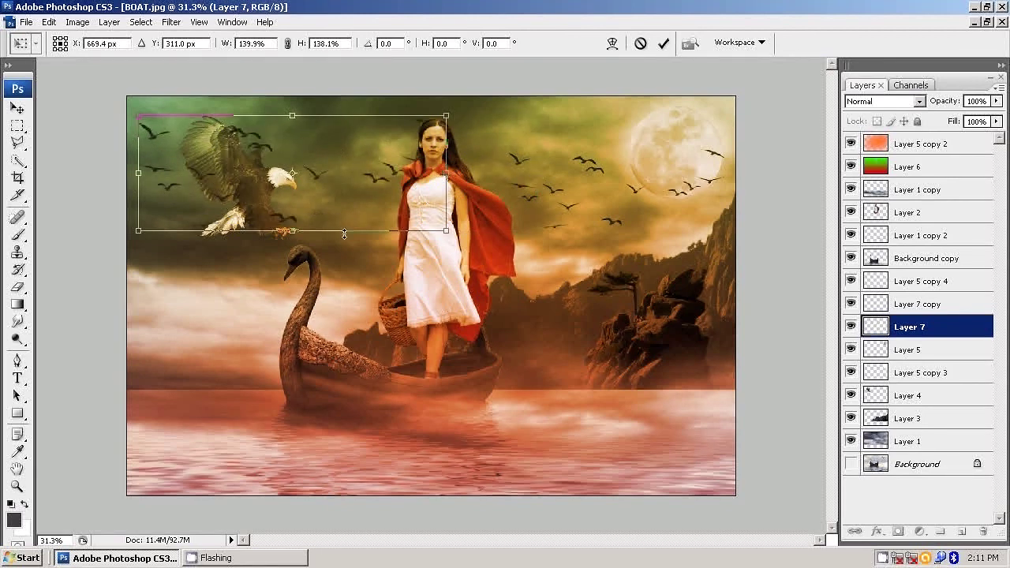
left_click_drag(292, 230, 293, 209)
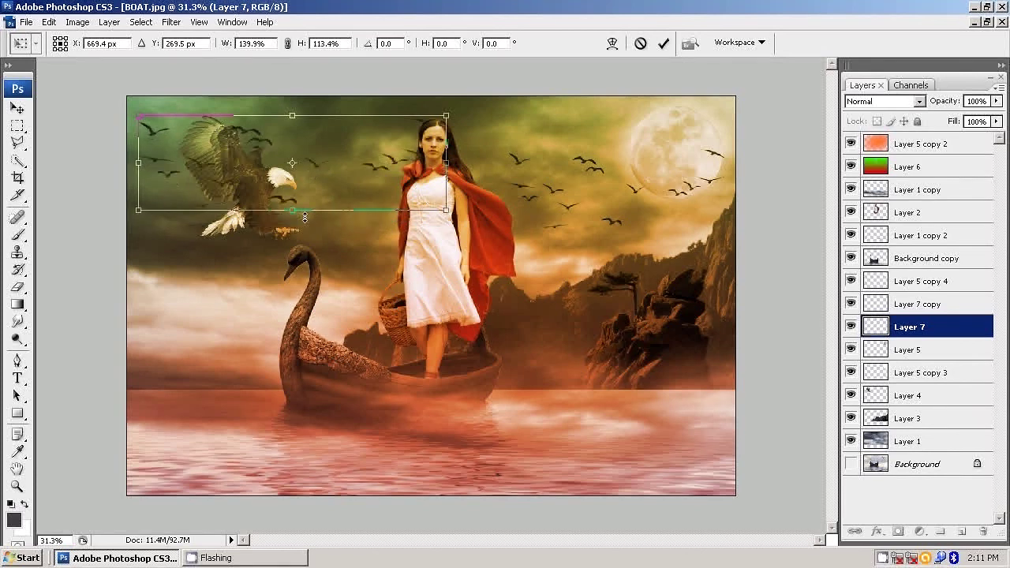
Nudge and refine the flock's edges to about 109.3% × 111.6% across the upper-left sky.
key("Up")
key("Up")
key("Up")
key("Up")
key("Up")
key("Up")
key("Up")
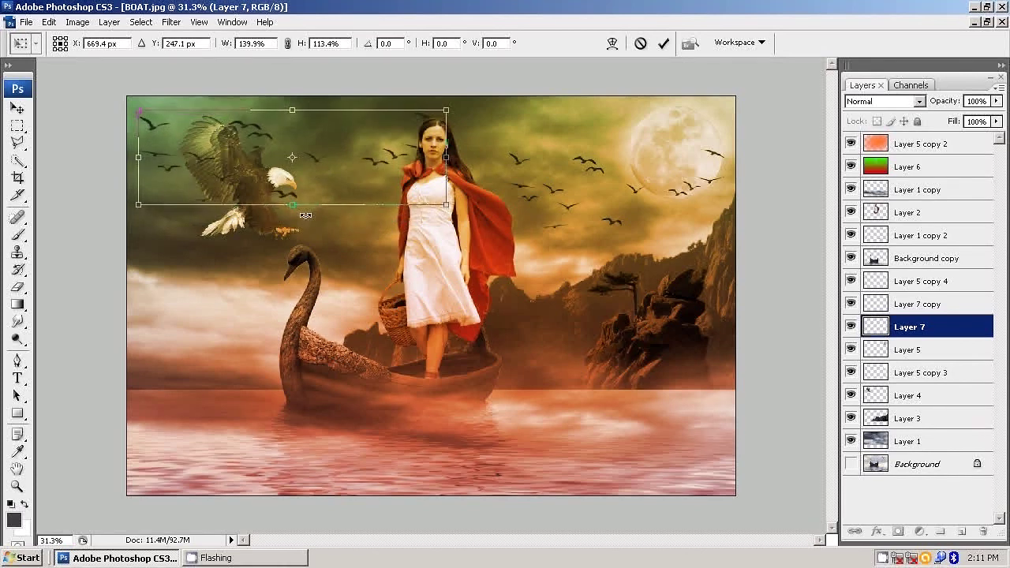
key("Up")
key("Up")
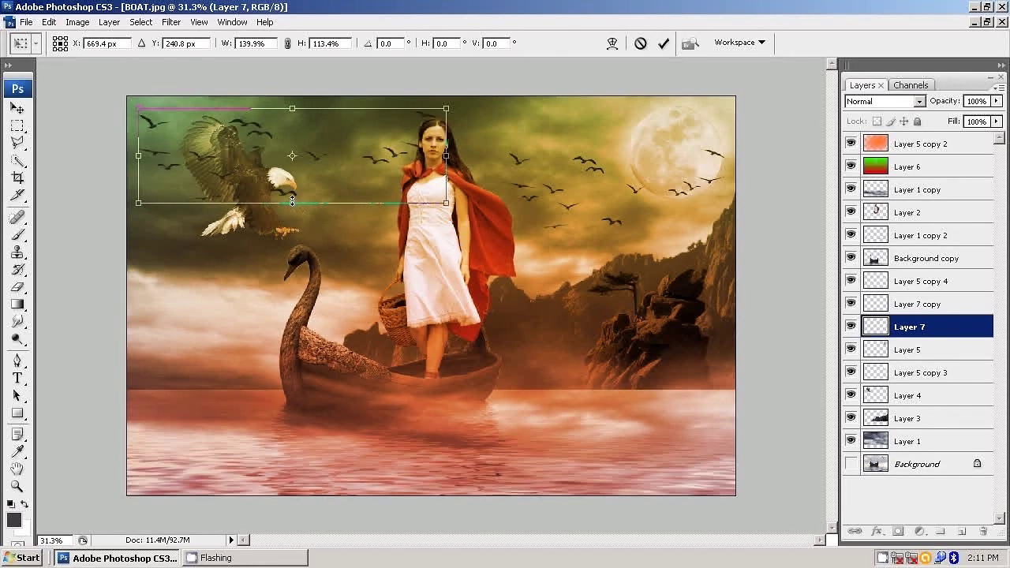
mouse_move(292, 202)
left_mouse_down()
mouse_move(294, 212)
mouse_move(294, 201)
left_mouse_up()
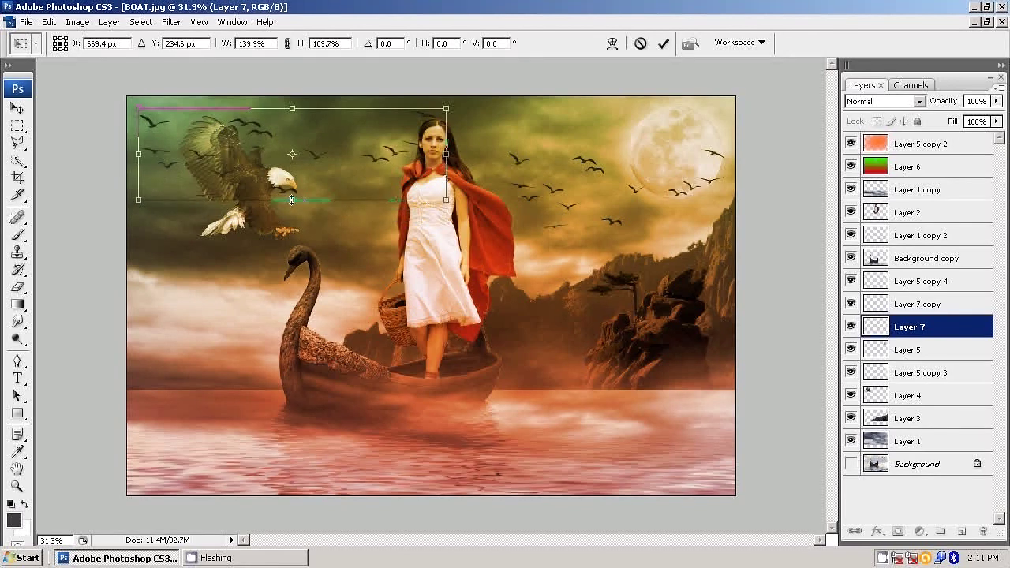
key("ctrl+0")
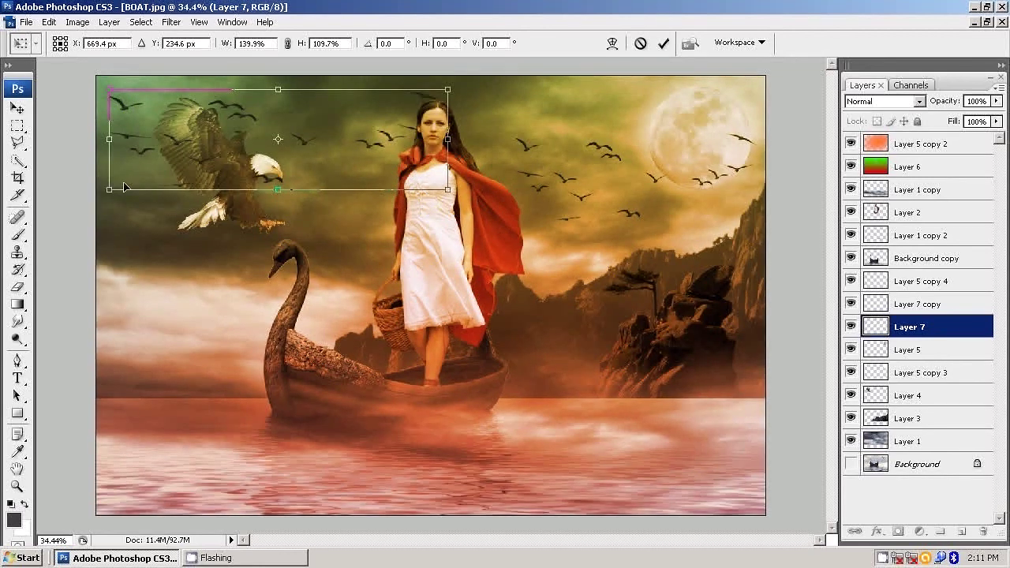
key("Right")
key("Right")
key("Right")
key("Right")
key("Right")
key("Right")
key("Right")
key("Right")
key("Right")
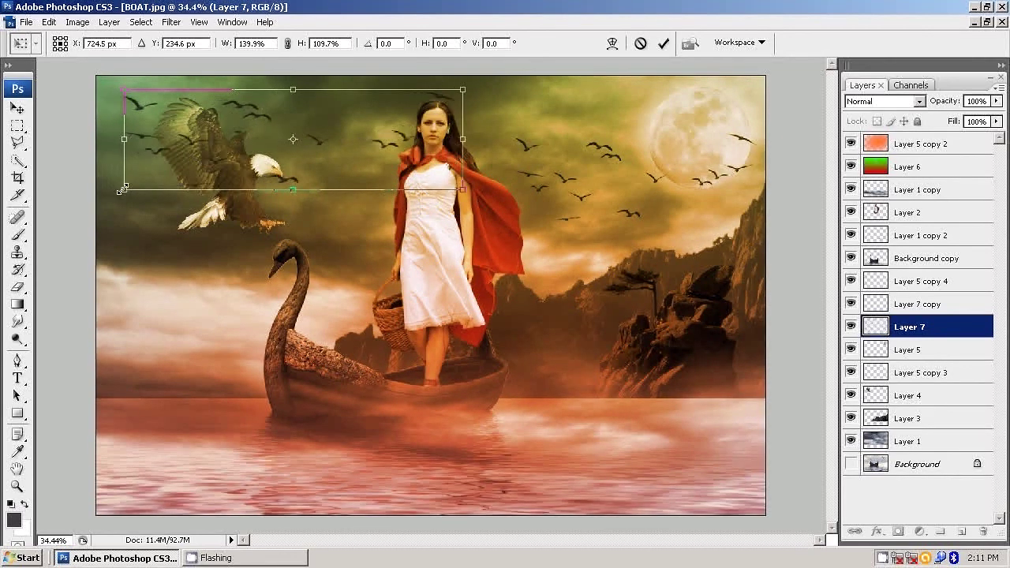
left_click_drag(123, 190, 259, 191)
left_click_drag(361, 190, 361, 177)
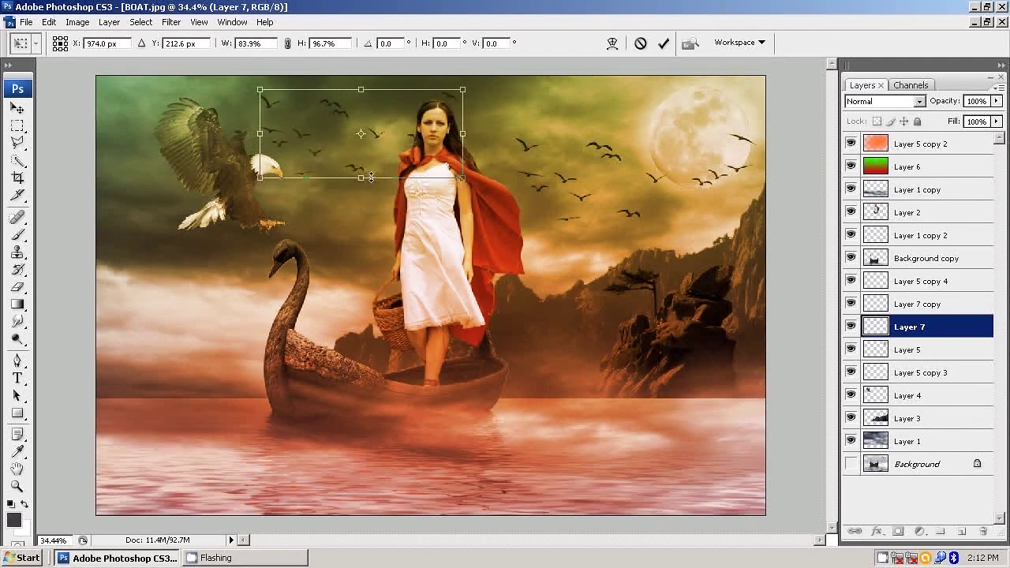
left_click_drag(462, 134, 524, 134)
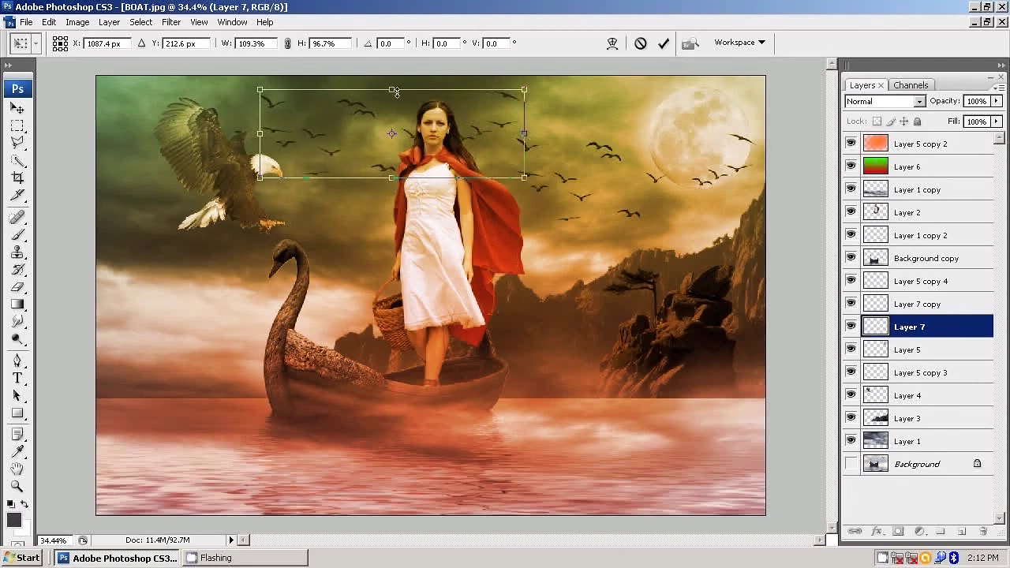
left_click_drag(397, 93, 401, 82)
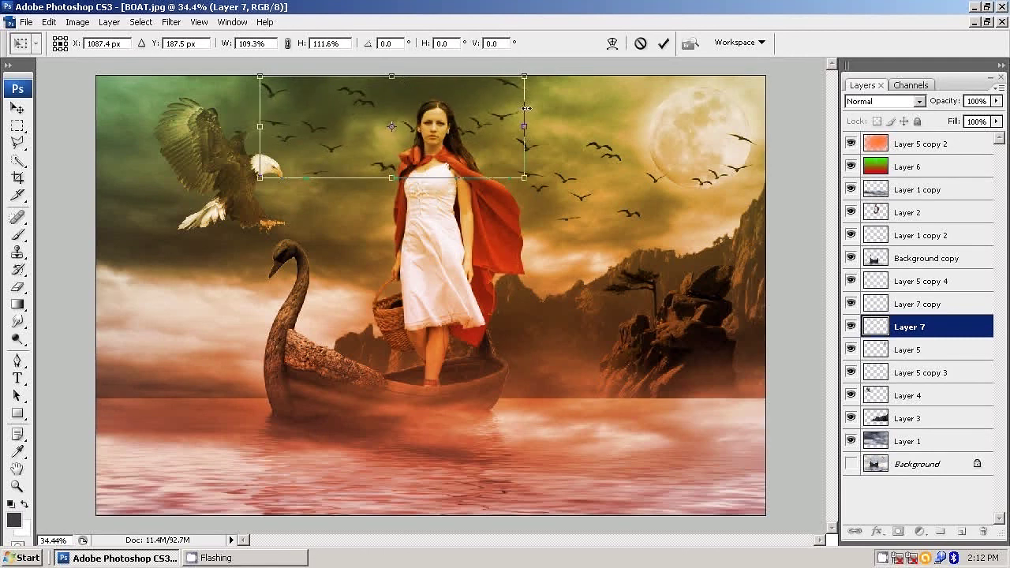
Commit the resized bird flock and deselect its layer.
left_click(665, 44)
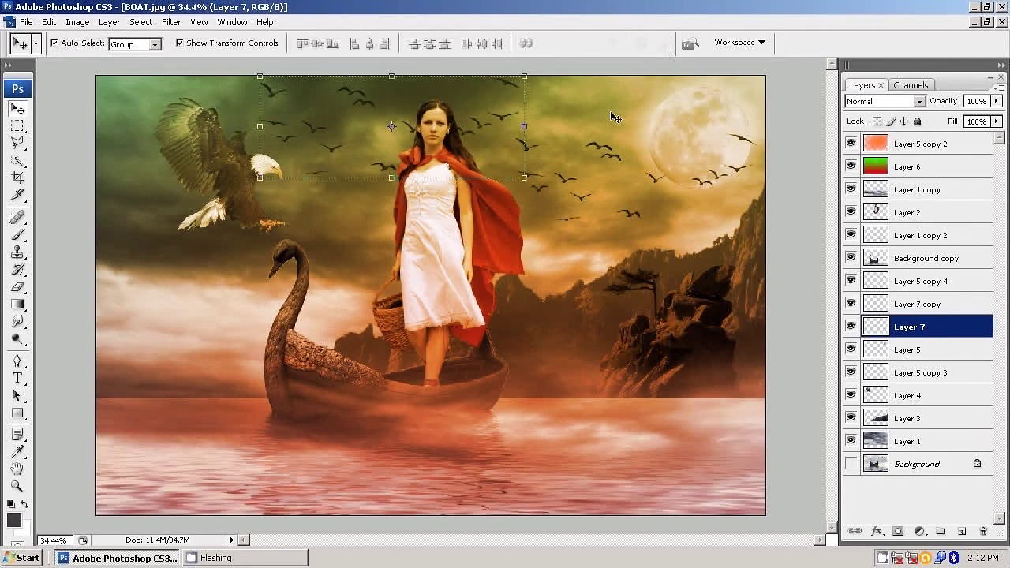
scroll(579, 147, "down", 1)
scroll(537, 196, "down", 1)
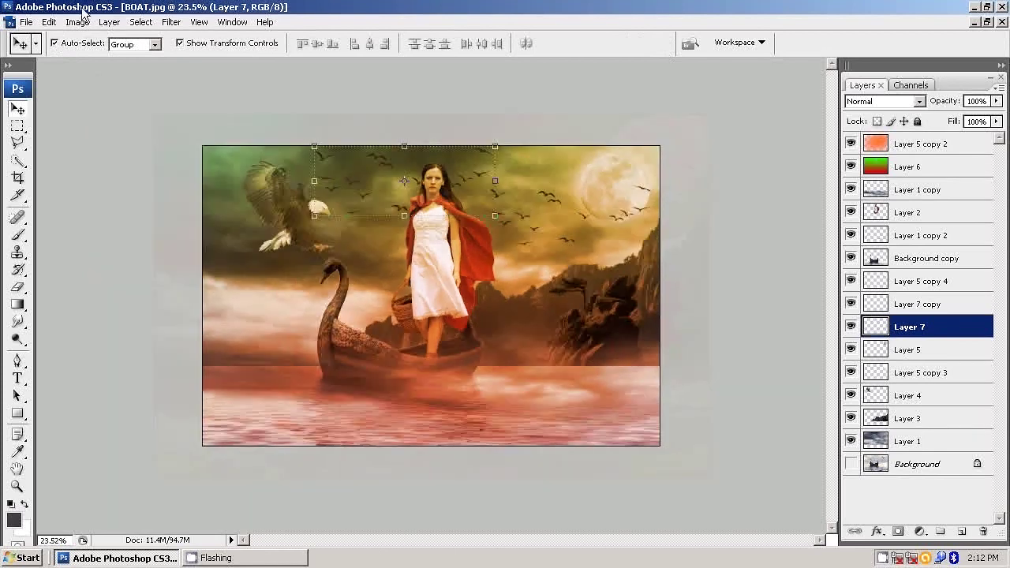
left_click(145, 71)
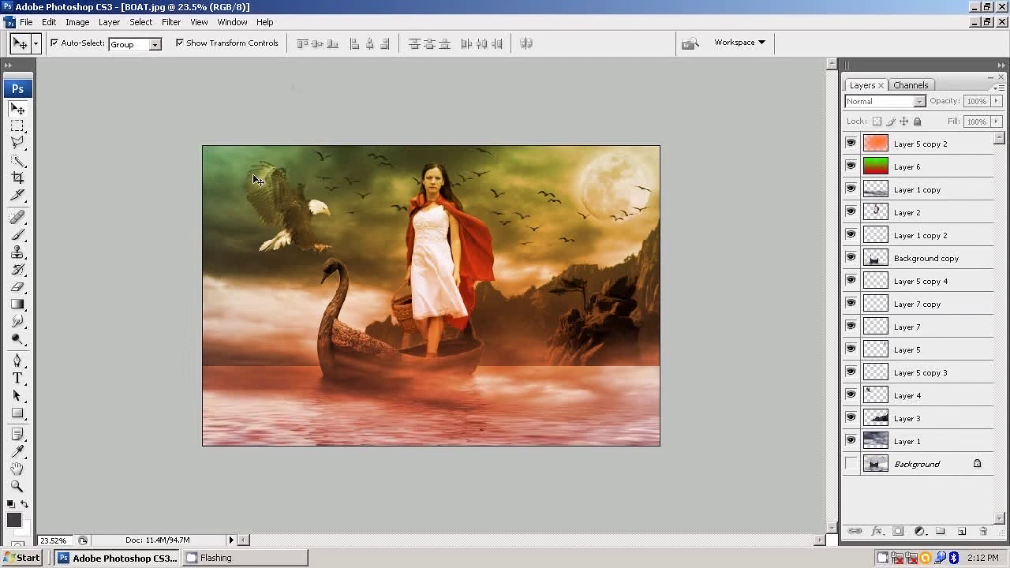
Select every layer from Layer 1 to the top and merge them with Merge Layers.
left_click(936, 440)
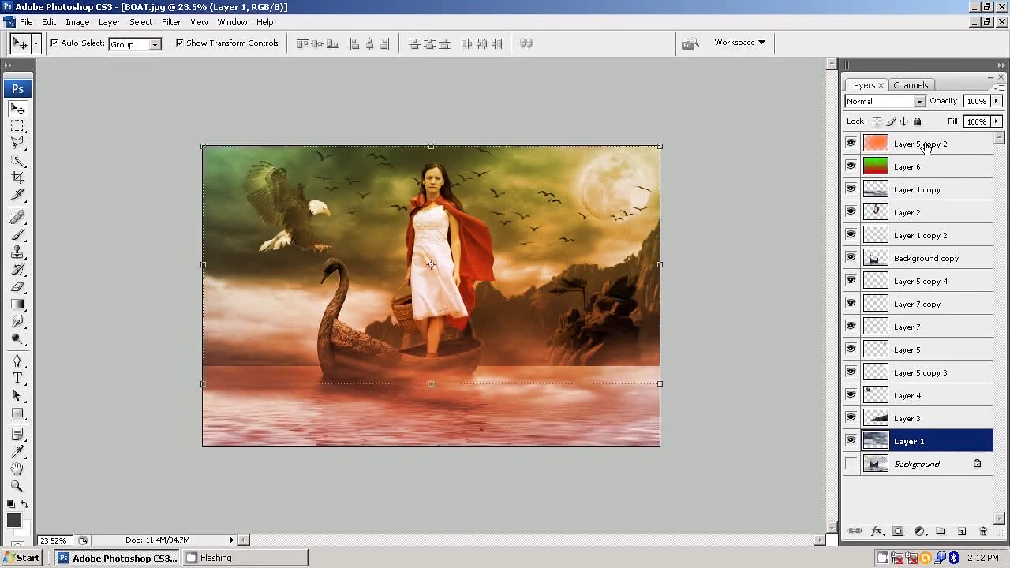
left_click(926, 148, "shift")
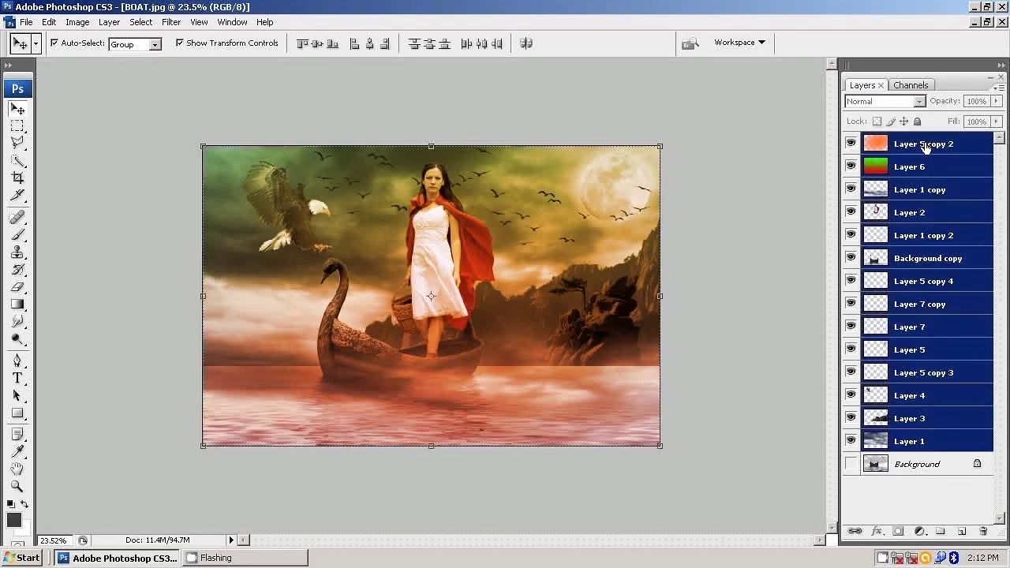
right_click(927, 147)
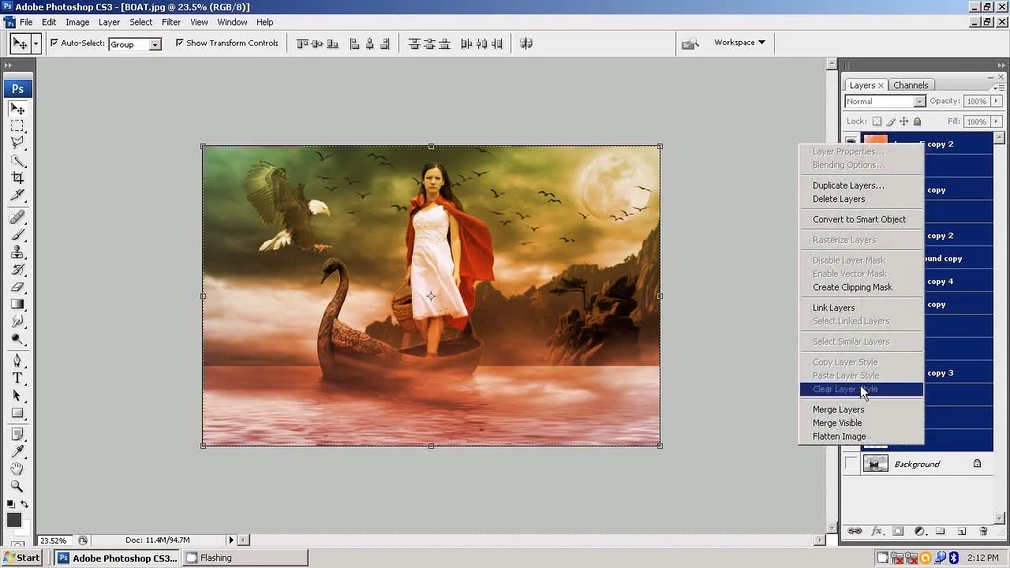
left_click(860, 410)
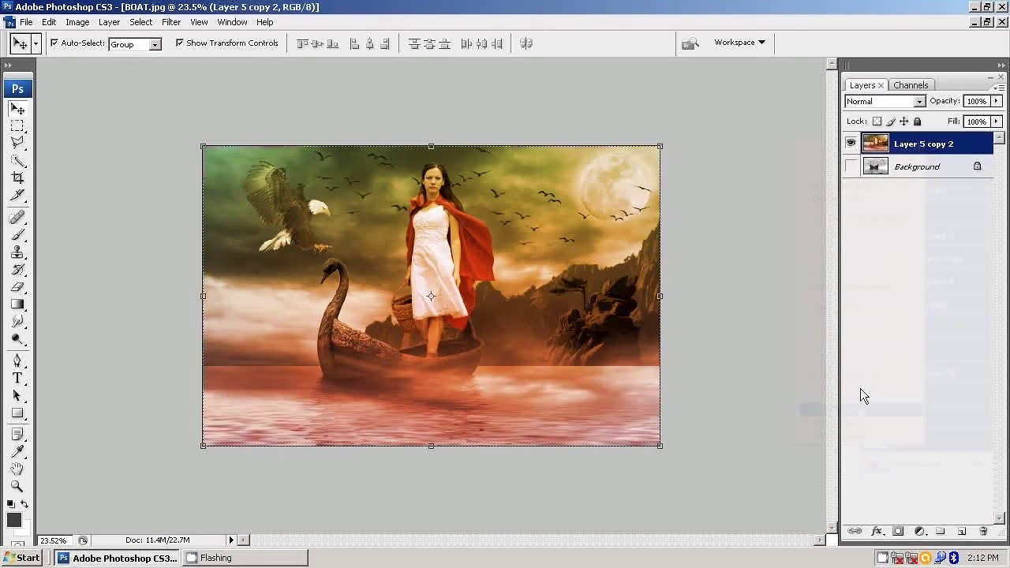
Shift Layer 5 copy 2's hue to -7 with Hue/Saturation to deepen the reddish sunset tones.
left_click(78, 22)
mouse_move(98, 60)
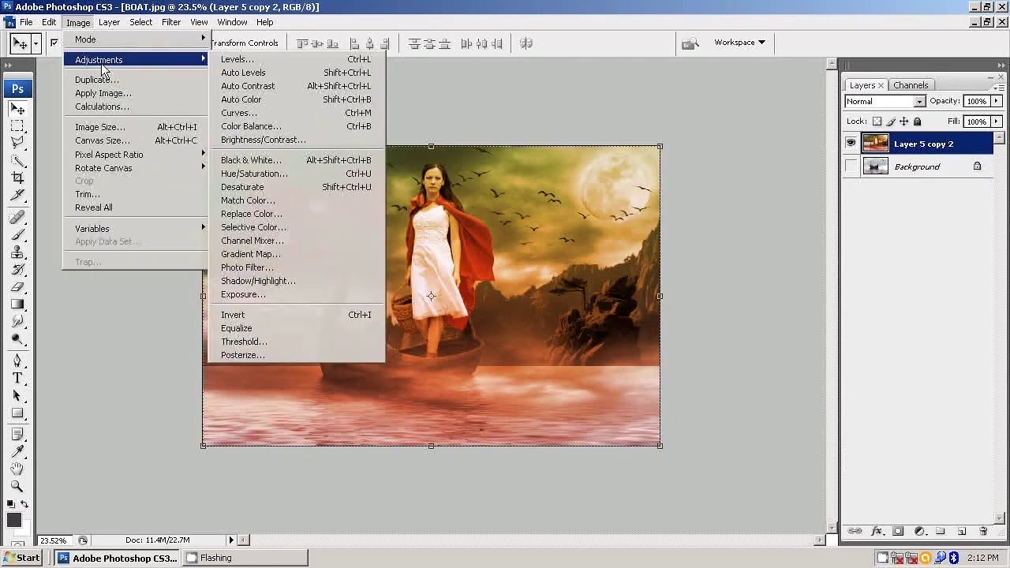
left_click(295, 173)
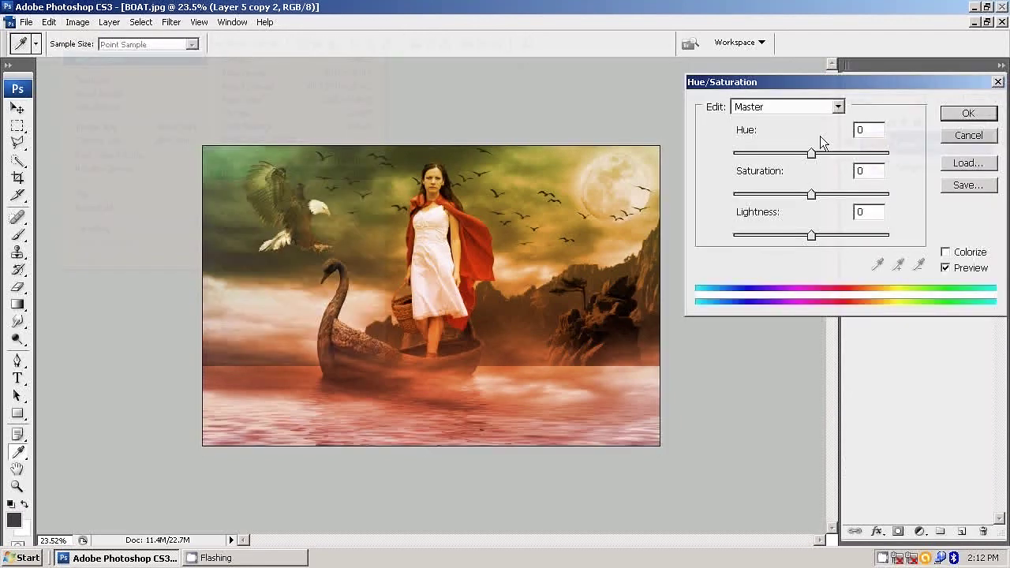
mouse_move(812, 155)
left_mouse_down()
mouse_move(741, 156)
mouse_move(876, 163)
mouse_move(795, 162)
mouse_move(806, 155)
left_mouse_up()
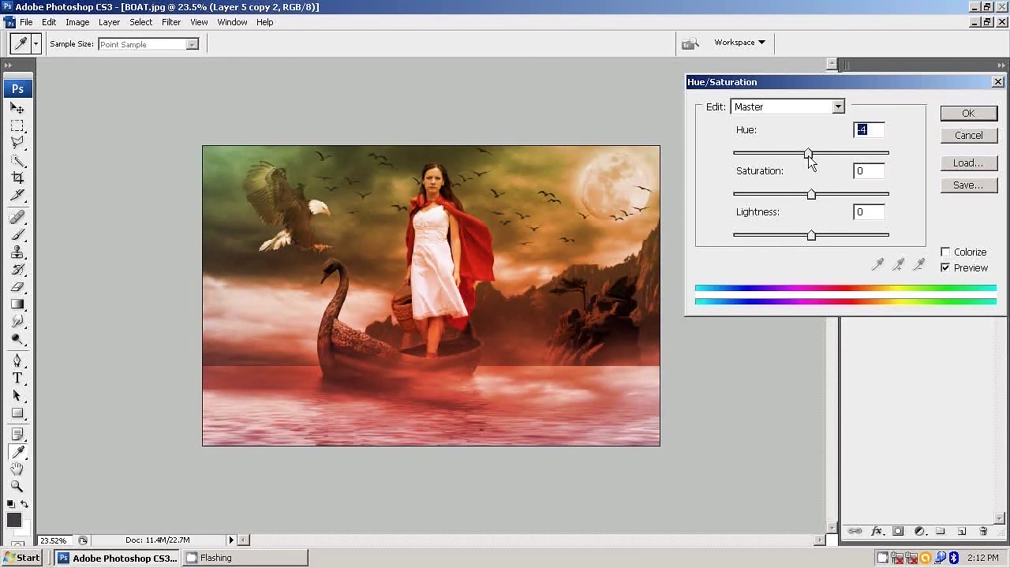
left_click(968, 114)
Duplicate the merged layer as Layer 5 copy 3, blended in Soft Light at 12% opacity.
right_click(937, 167)
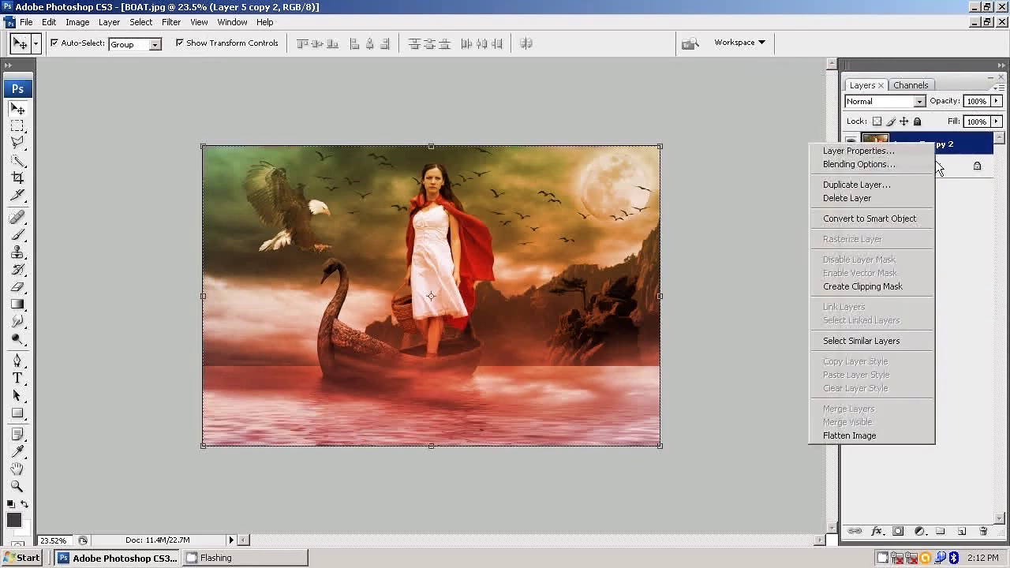
left_click(877, 185)
left_click(645, 101)
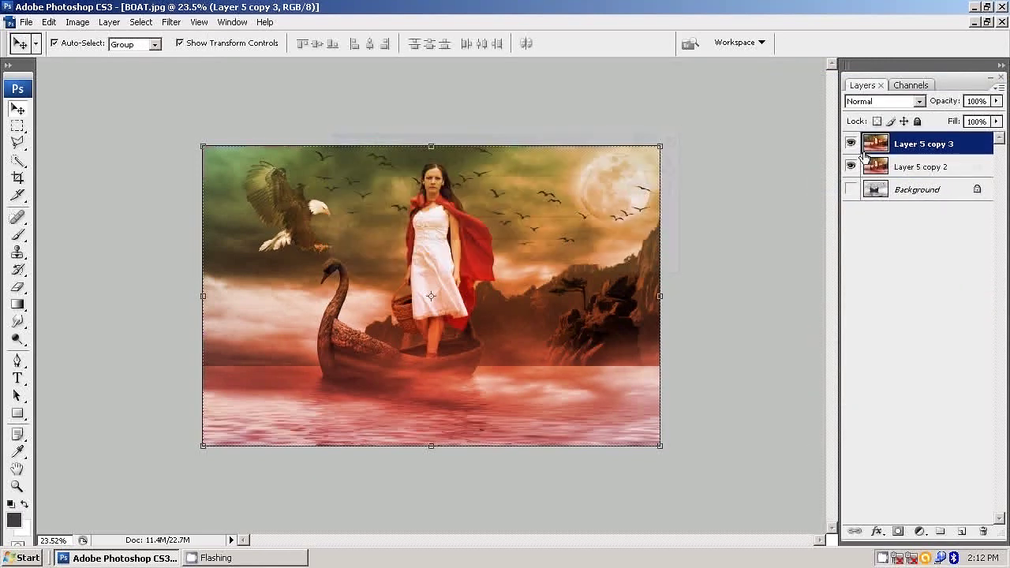
left_click(908, 98)
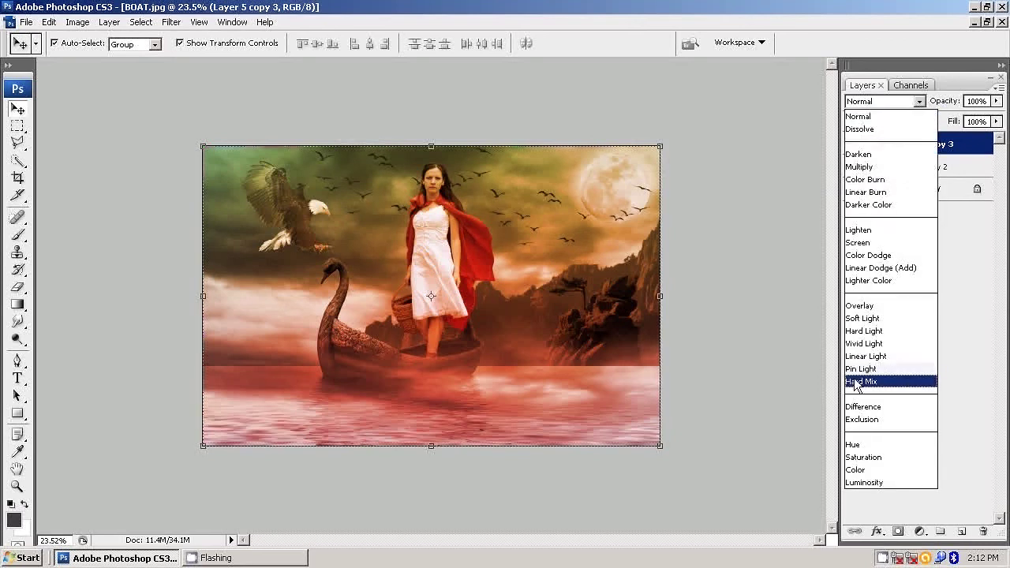
left_click(862, 318)
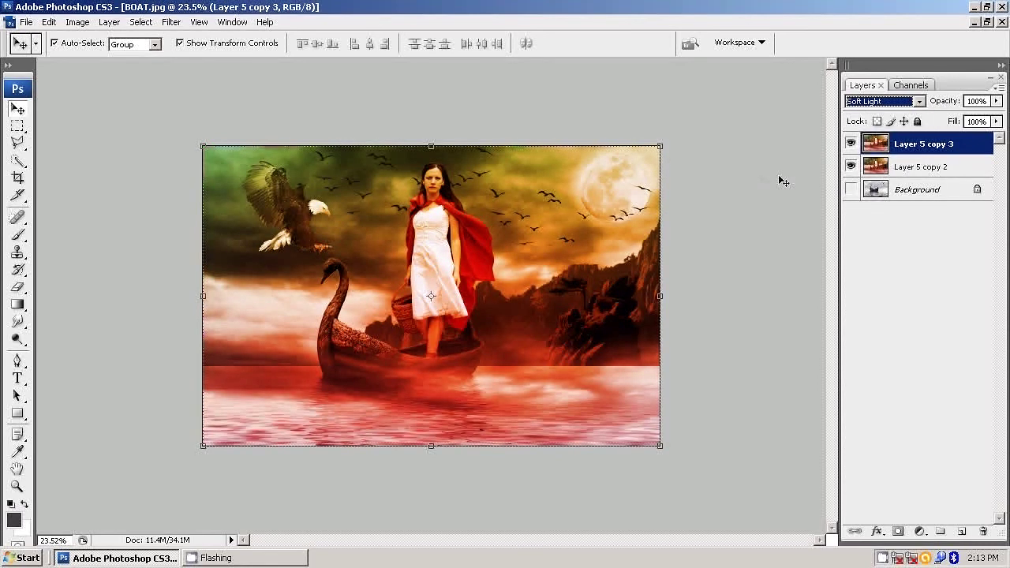
mouse_move(998, 103)
left_mouse_down()
mouse_move(929, 126)
mouse_move(948, 128)
left_mouse_up()
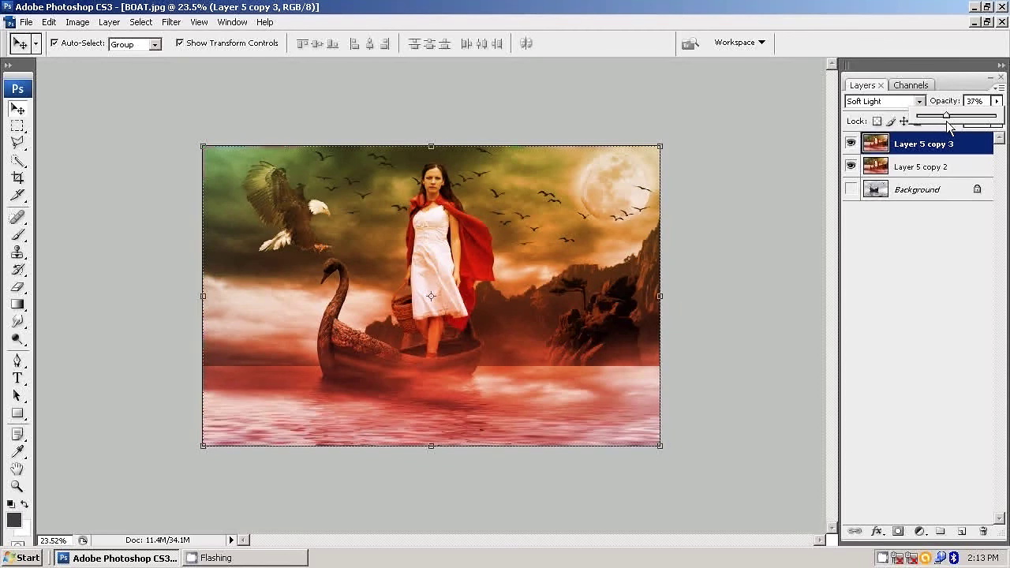
mouse_move(948, 128)
left_mouse_down()
mouse_move(890, 125)
mouse_move(927, 116)
left_mouse_up()
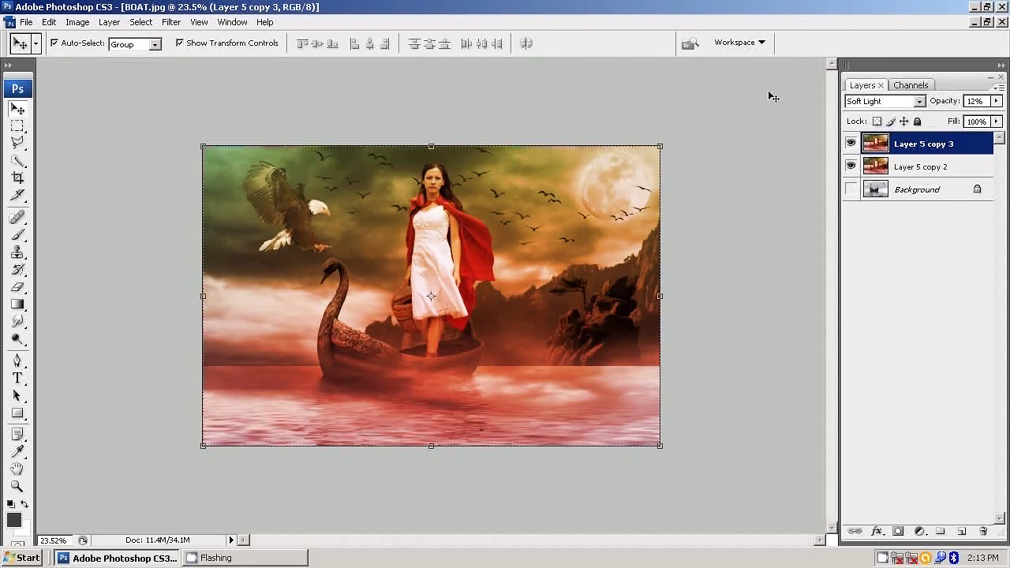
left_click(739, 77)
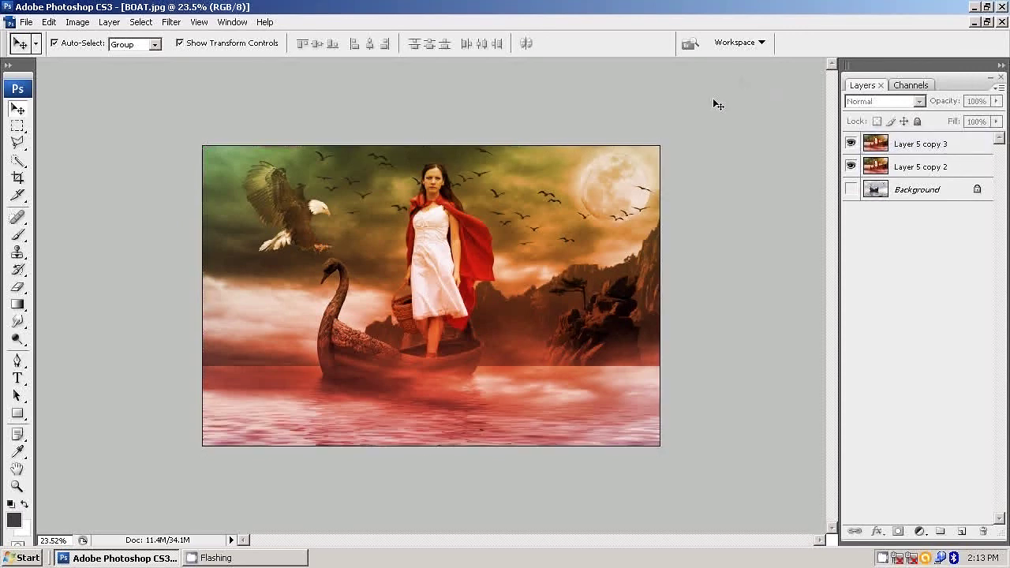
Merge the two Layer 5 copies into a single layer.
left_click(898, 166, "shift")
right_click(898, 166)
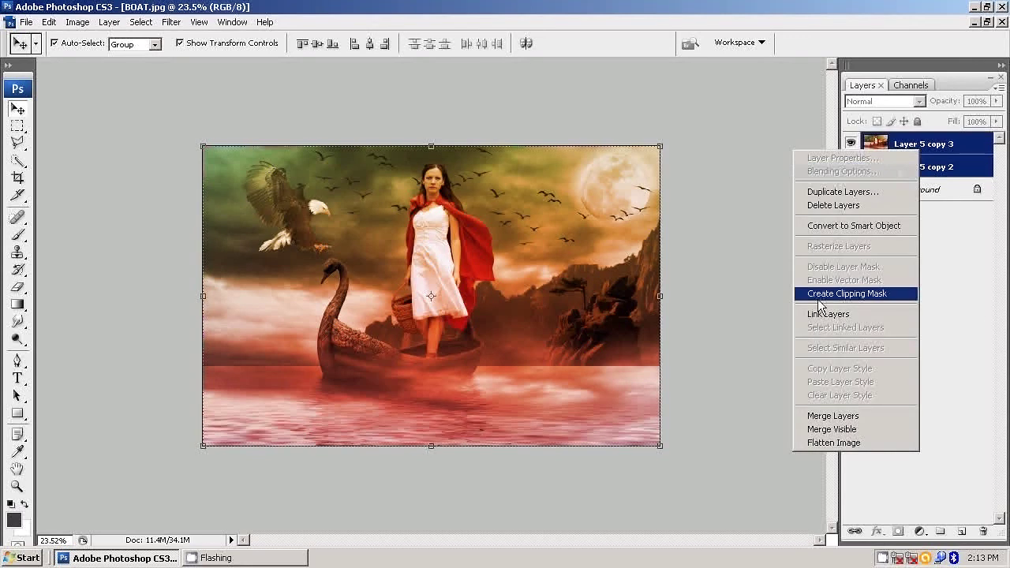
left_click(832, 416)
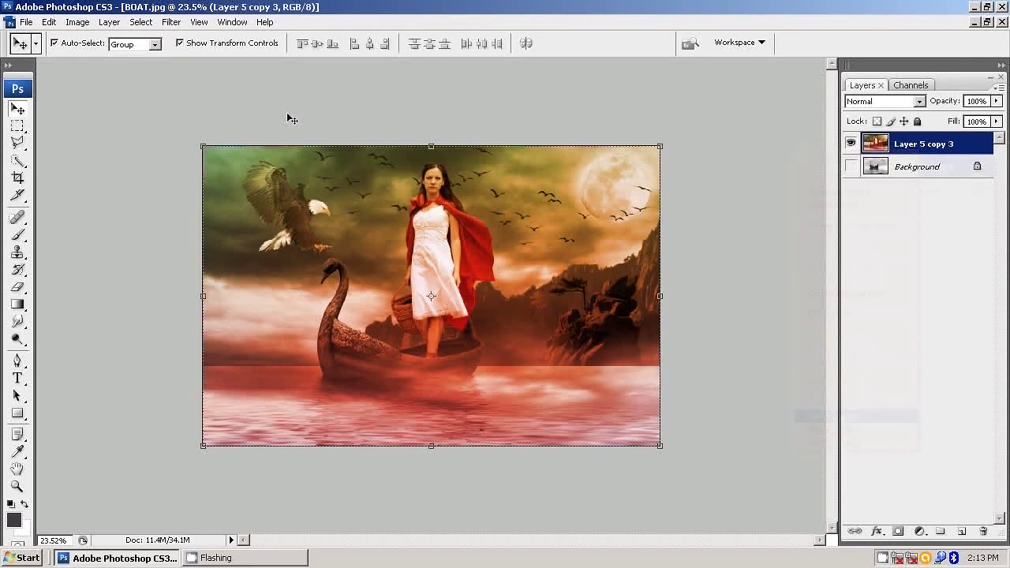
Apply Brightness/Contrast of +6 brightness and +12 contrast to the merged layer.
left_click(78, 22)
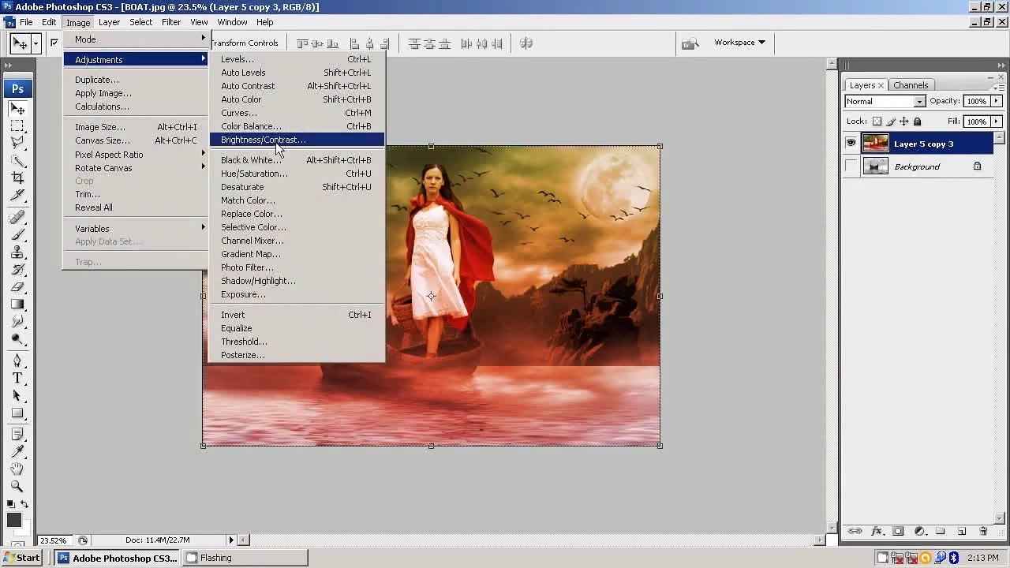
left_click(262, 140)
mouse_move(670, 101)
left_mouse_down()
mouse_move(656, 101)
mouse_move(682, 101)
left_mouse_up()
left_click_drag(673, 144, 684, 144)
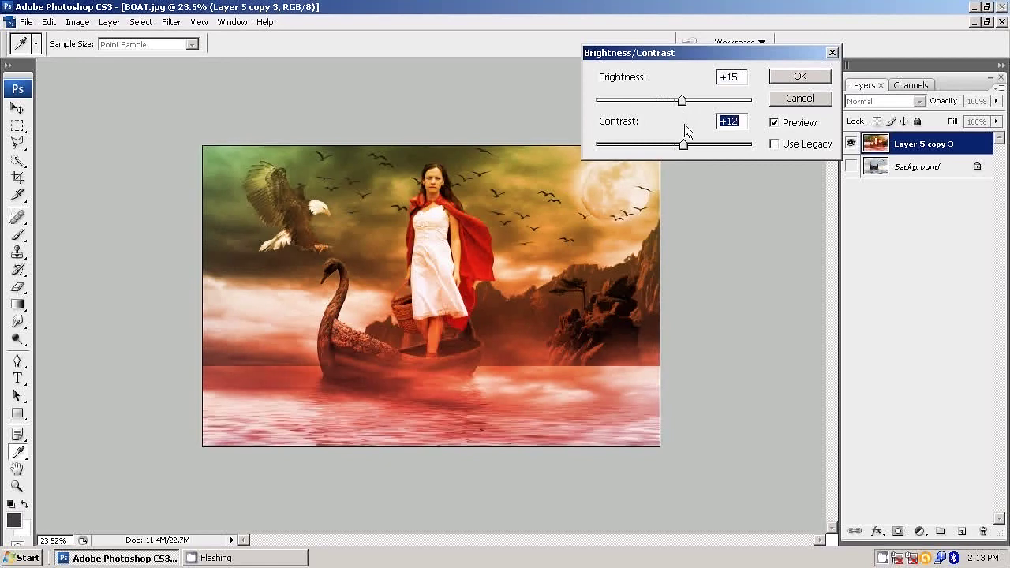
left_click_drag(681, 101, 677, 101)
left_click(780, 75)
Apply a Levels adjustment with midtone gamma about 1.08 to Layer 5 copy 3.
key("v")
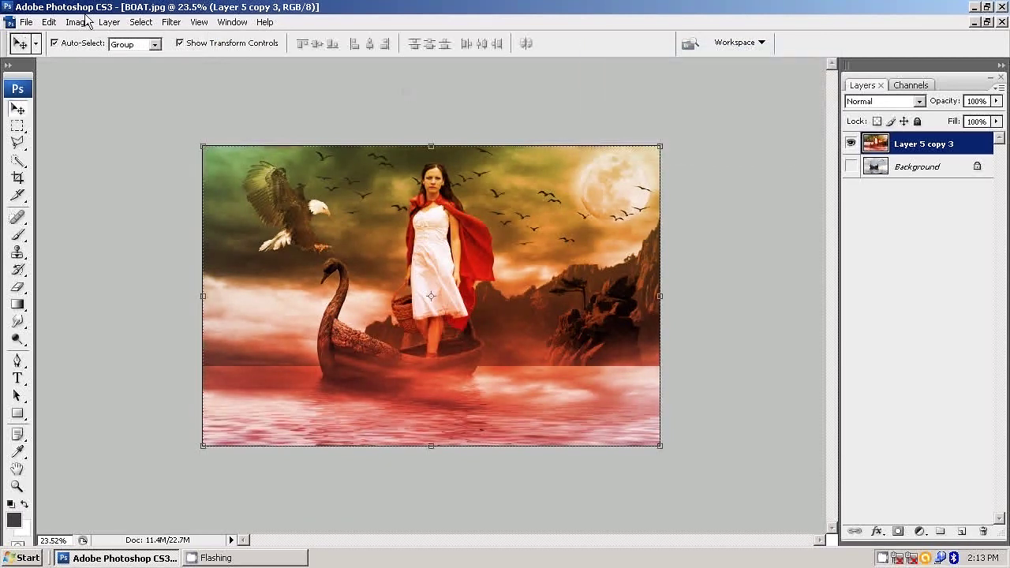
left_click(82, 20)
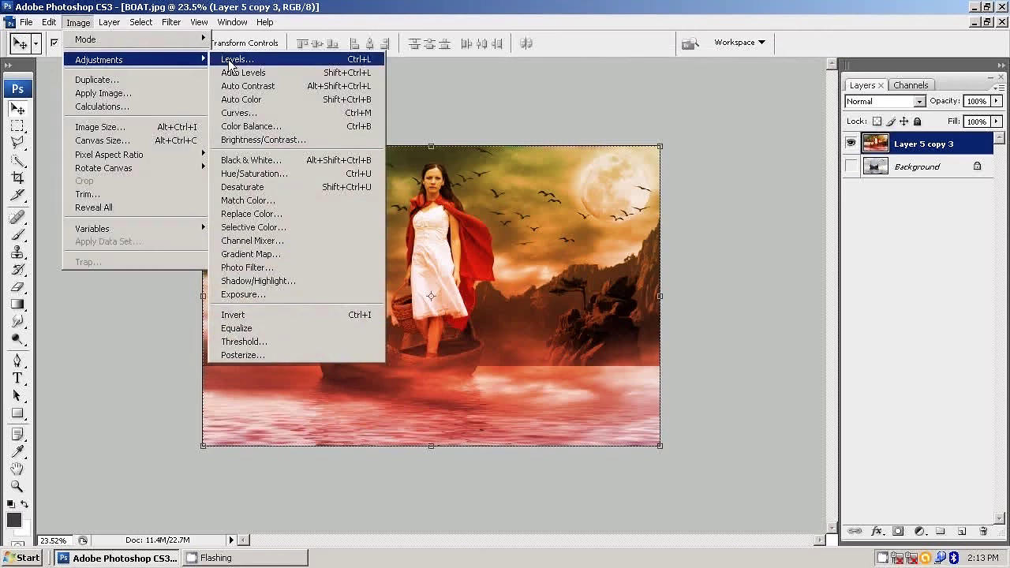
left_click(233, 60)
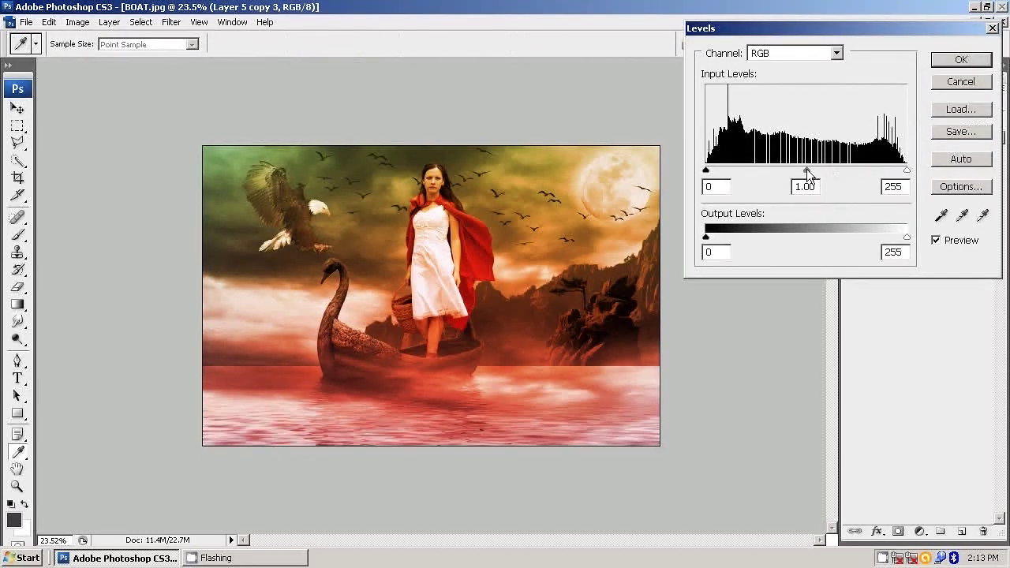
mouse_move(807, 170)
left_mouse_down()
mouse_move(817, 170)
mouse_move(791, 171)
mouse_move(803, 170)
left_mouse_up()
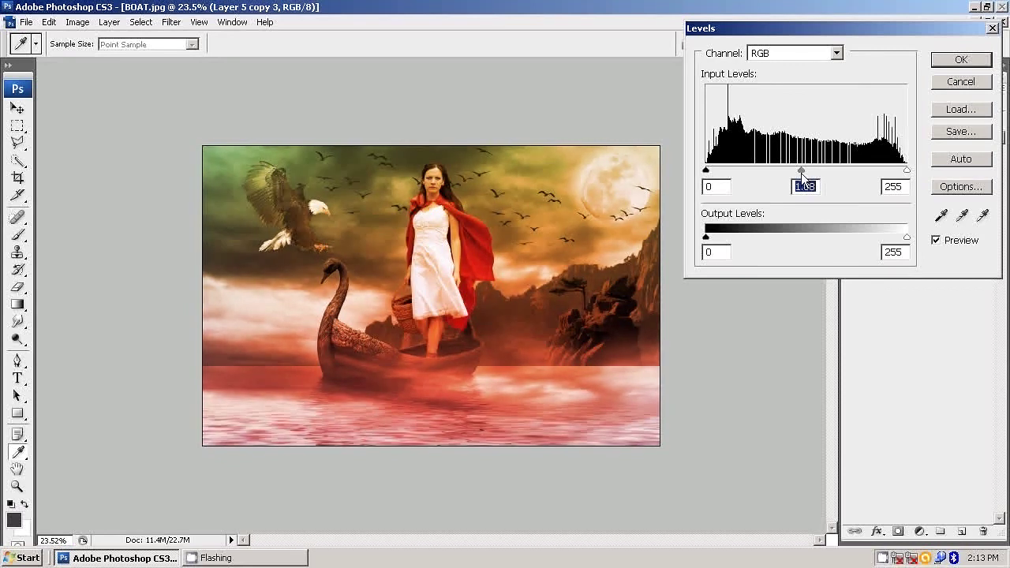
left_click(951, 64)
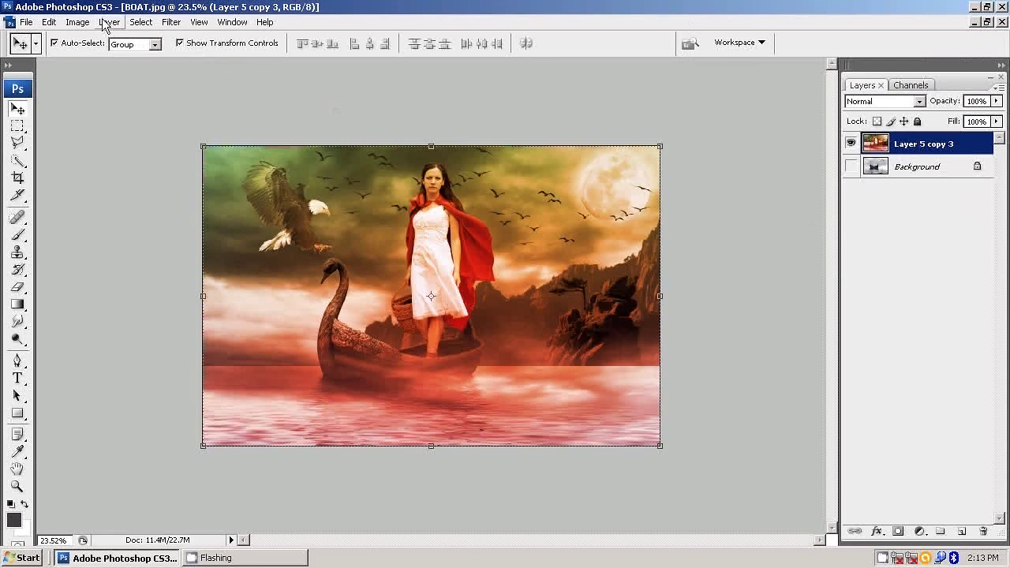
Desaturate Layer 5 copy 3 with a Hue/Saturation saturation setting of -12.
left_click(78, 22)
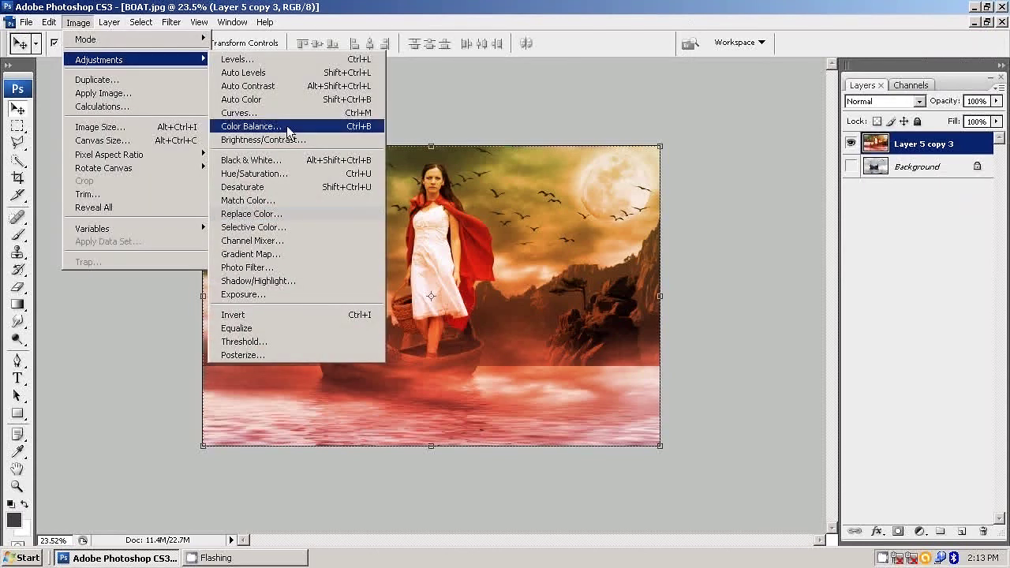
left_click(274, 173)
mouse_move(811, 193)
left_mouse_down()
mouse_move(740, 194)
mouse_move(803, 203)
left_mouse_up()
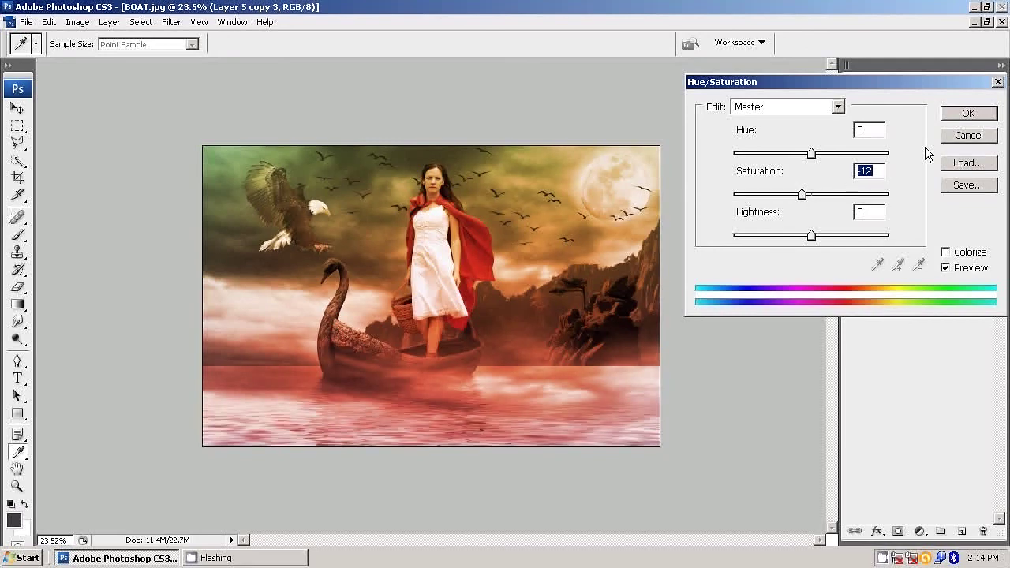
left_click(969, 115)
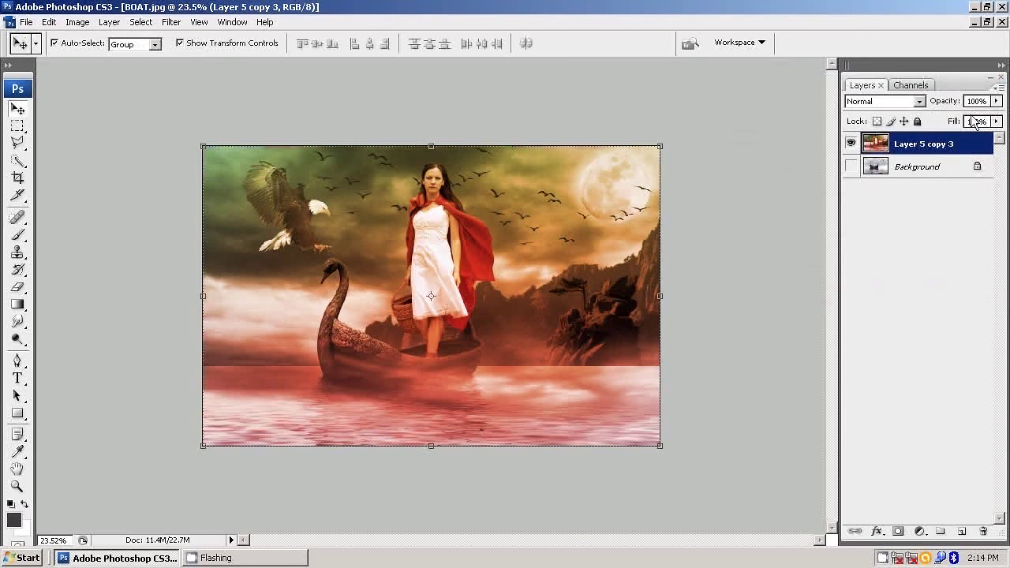